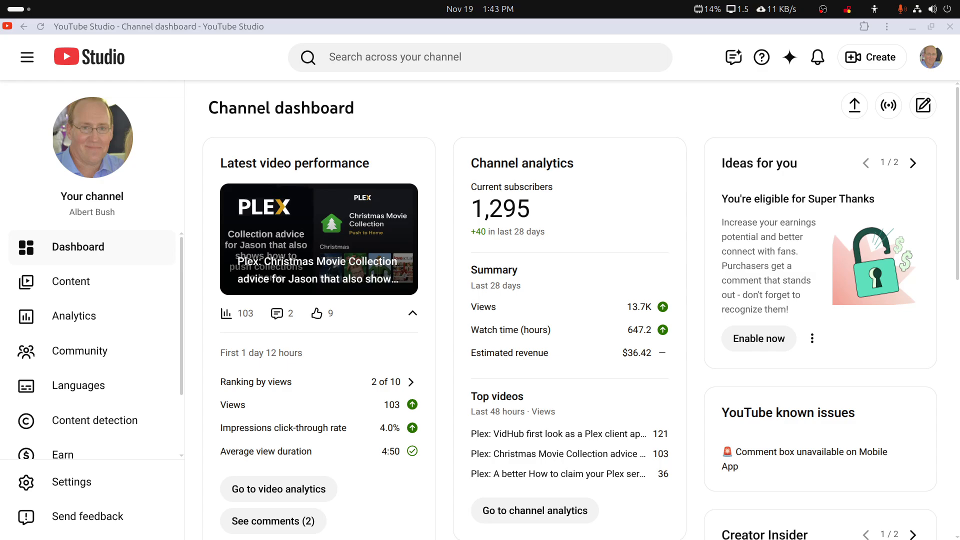
Step: Switch from YouTube Studio to a maximized Plex browser window and show the full Library listing of Movies - Clone
left_click(912, 26)
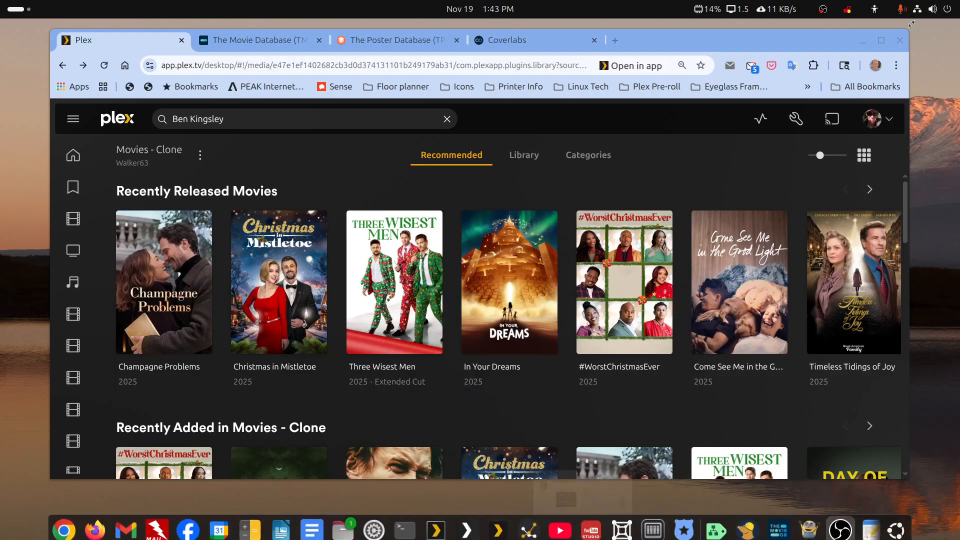
double_click(823, 35)
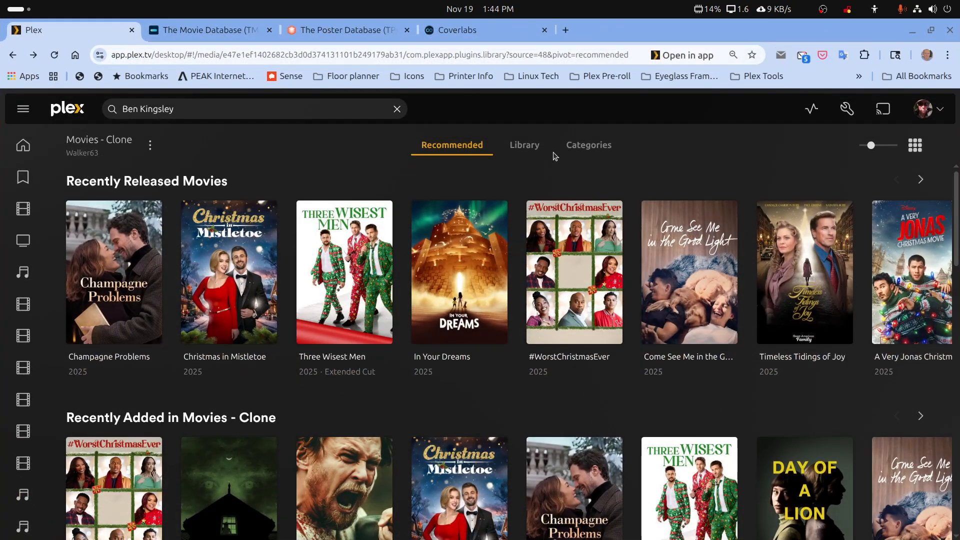
left_click(536, 150)
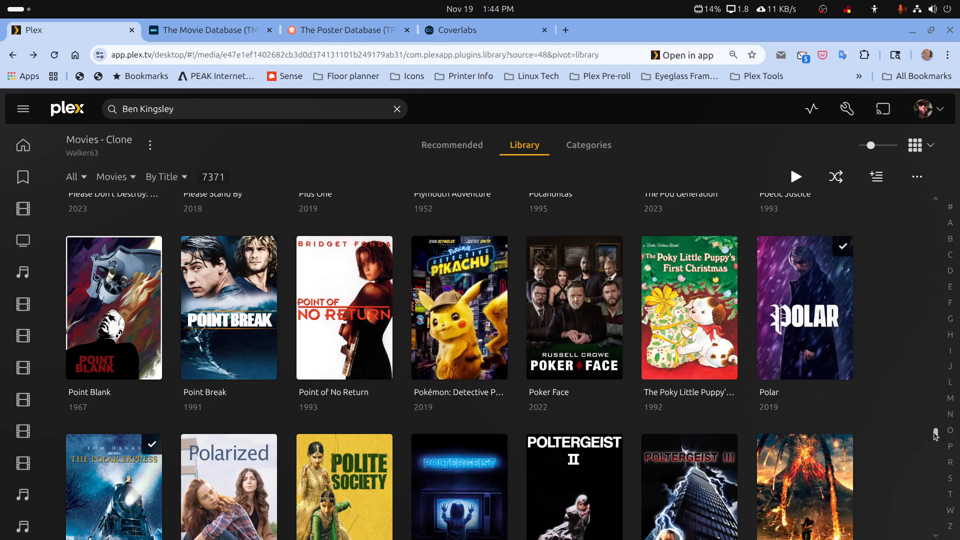
Step: Find the titles starting with I and select both 1946 versions of It's a Wonderful Life, colorized and original
left_click(949, 351)
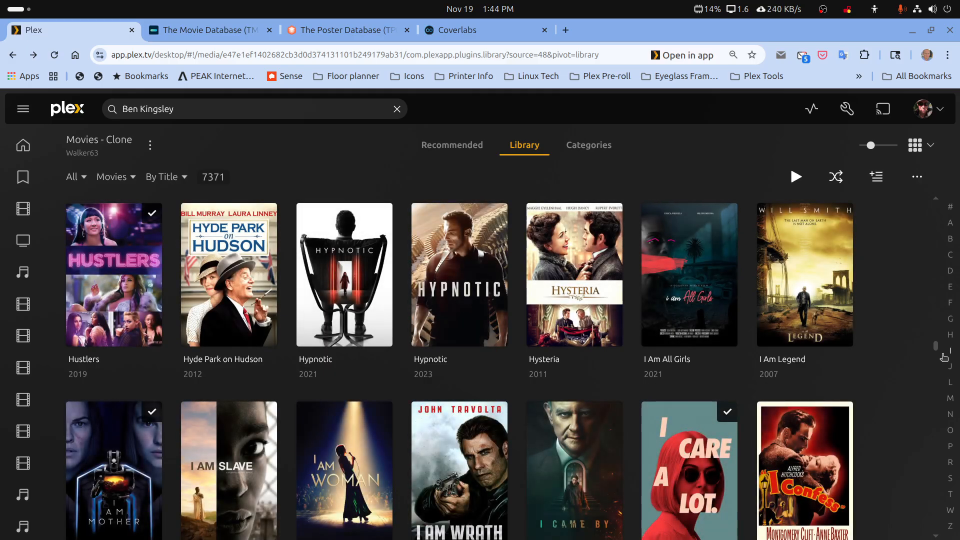
scroll(940, 360, "down", 20)
scroll(931, 368, "down", 20)
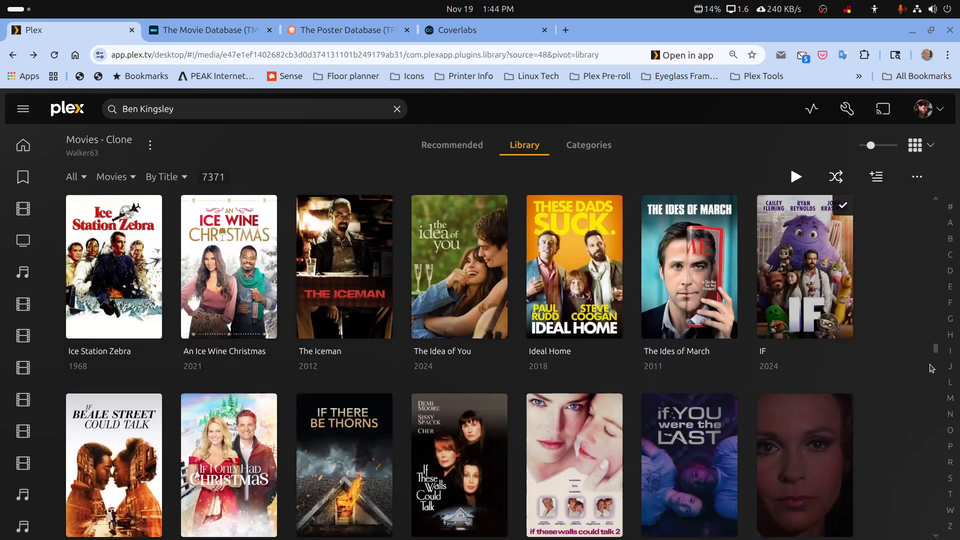
scroll(931, 369, "down", 20)
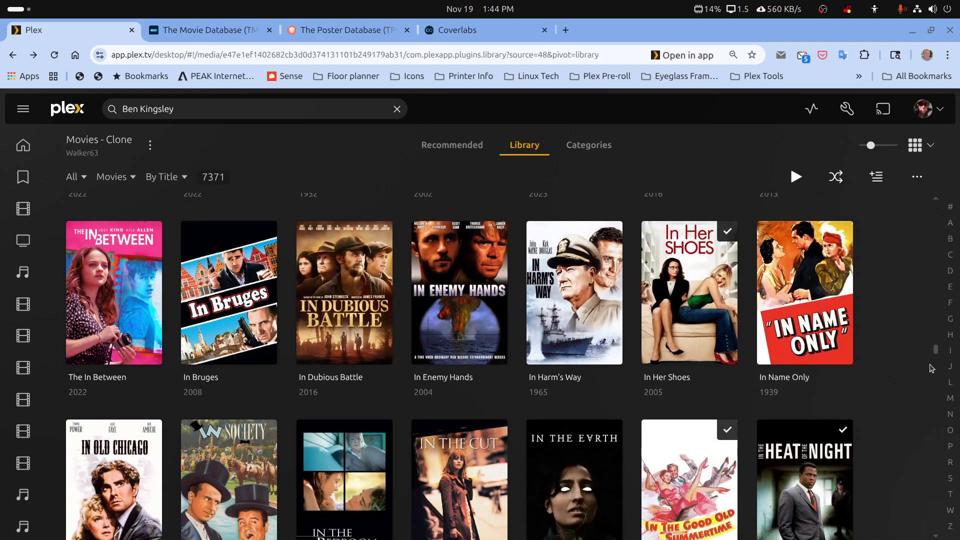
scroll(931, 368, "down", 20)
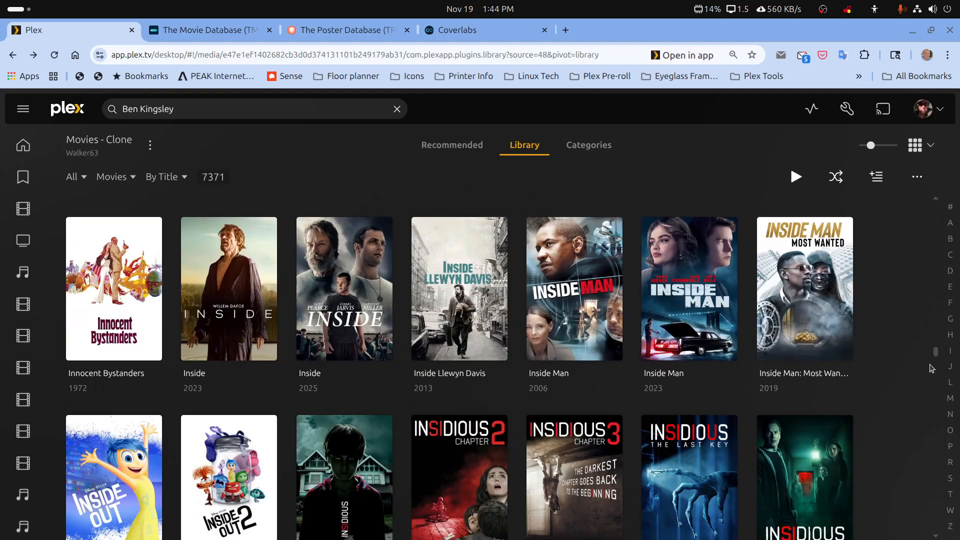
scroll(931, 368, "down", 15)
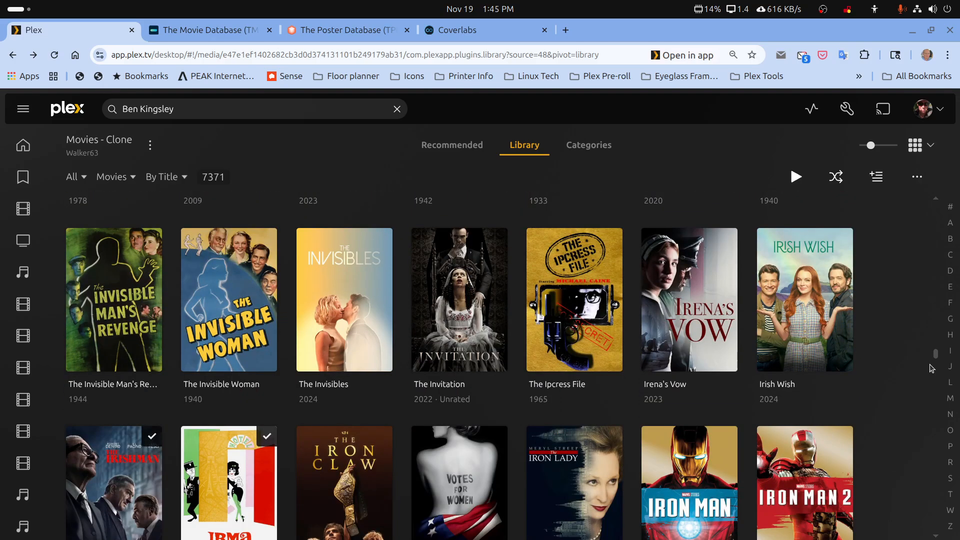
scroll(931, 368, "down", 15)
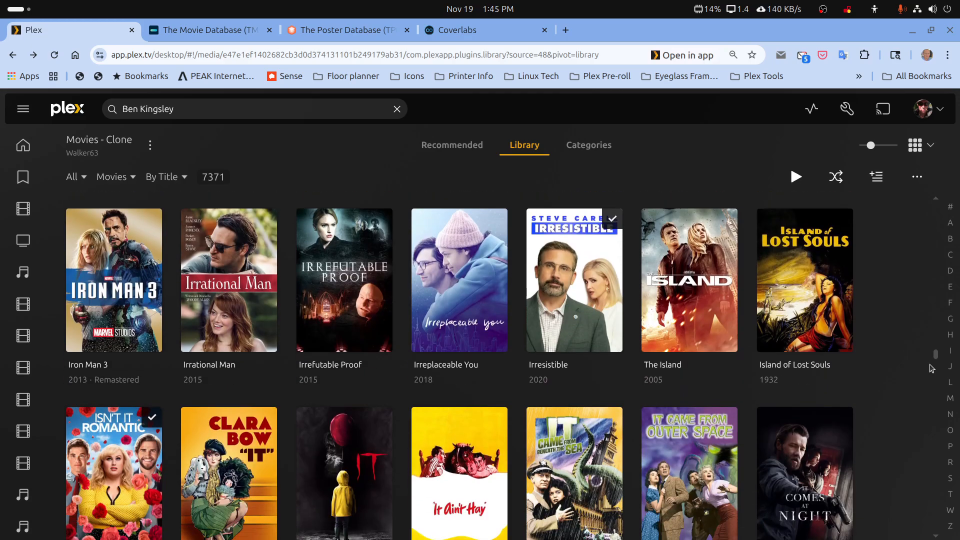
scroll(931, 368, "down", 3)
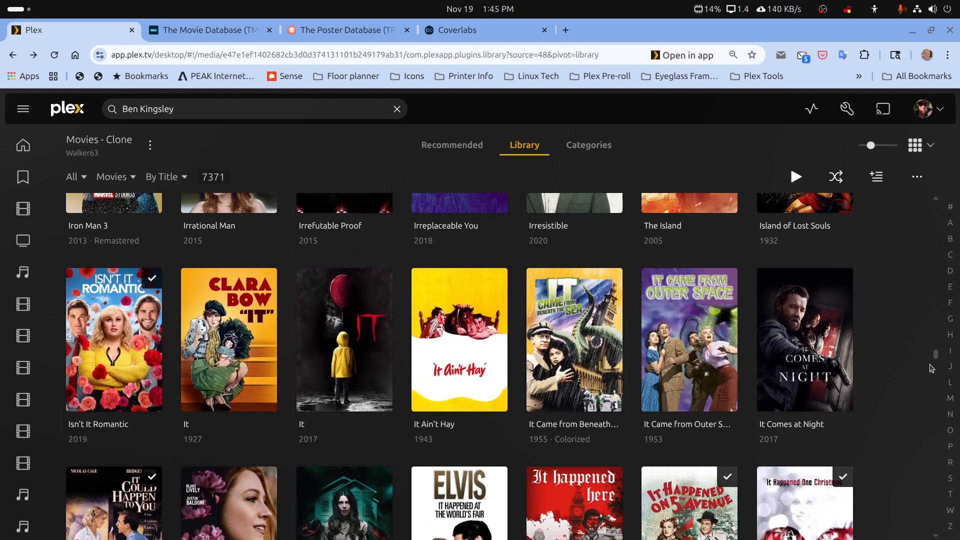
scroll(931, 368, "down", 6)
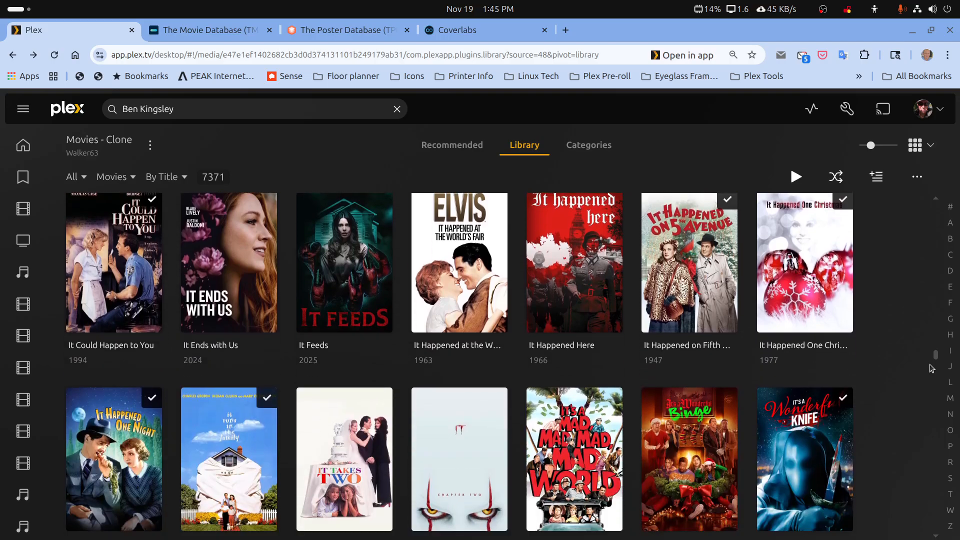
scroll(931, 368, "down", 3)
scroll(931, 368, "down", 4)
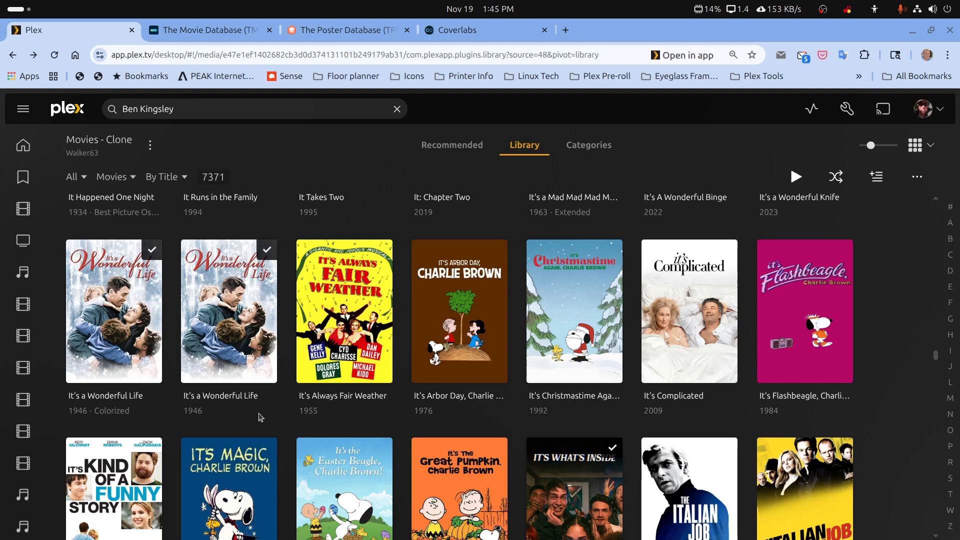
left_click(76, 249)
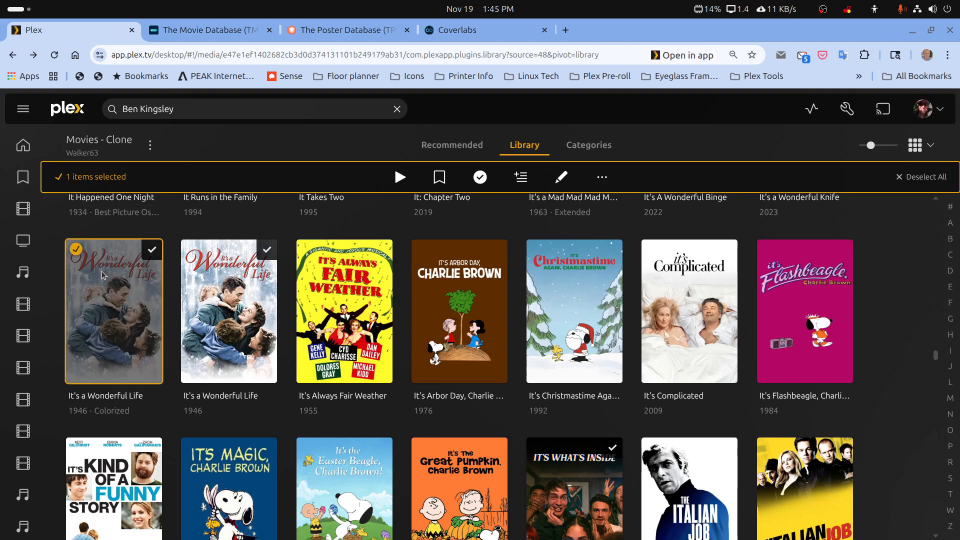
left_click(217, 292)
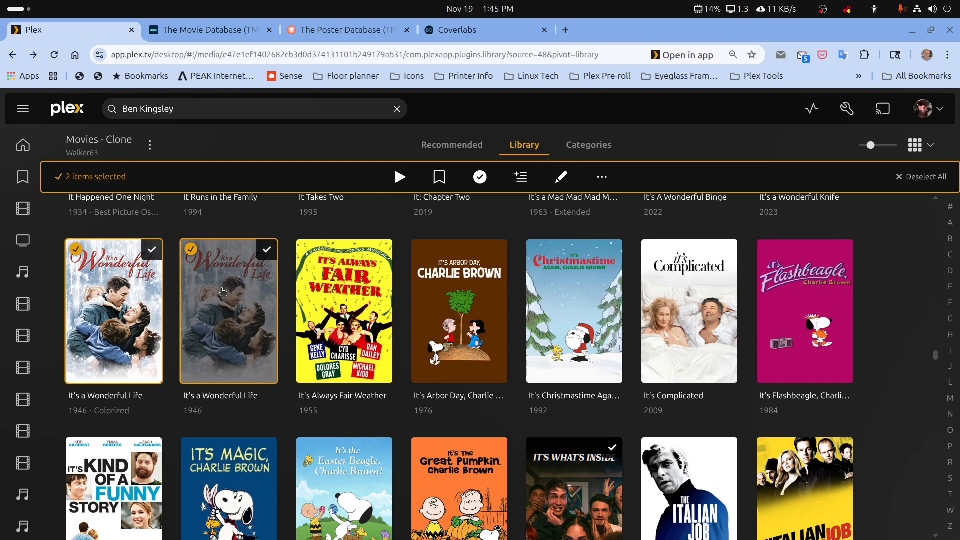
Step: Add The Santa Clause, The Santa Clause 2, The Santa Clause 3 and Santa Claus Is Comin' to Town to the selection
left_click_drag(936, 357, 942, 436)
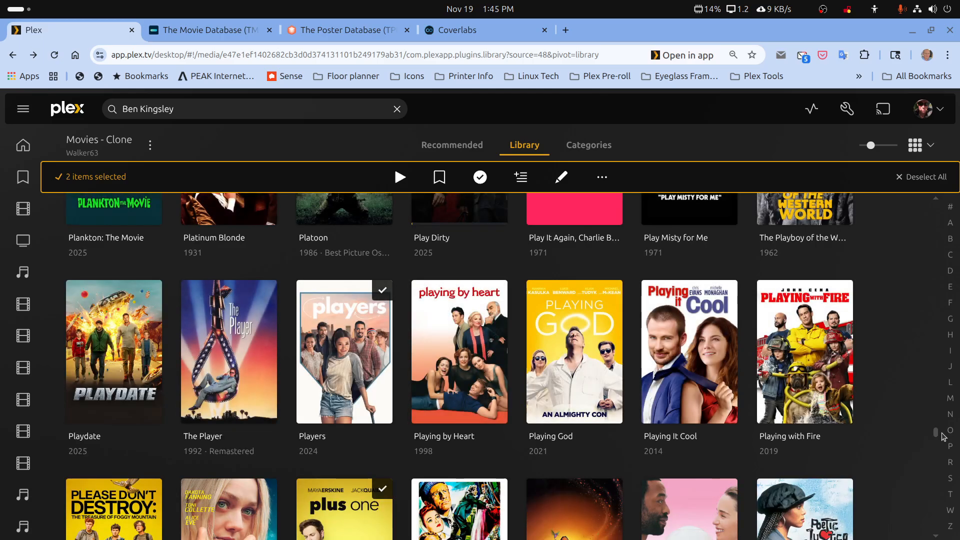
left_click_drag(936, 433, 929, 470)
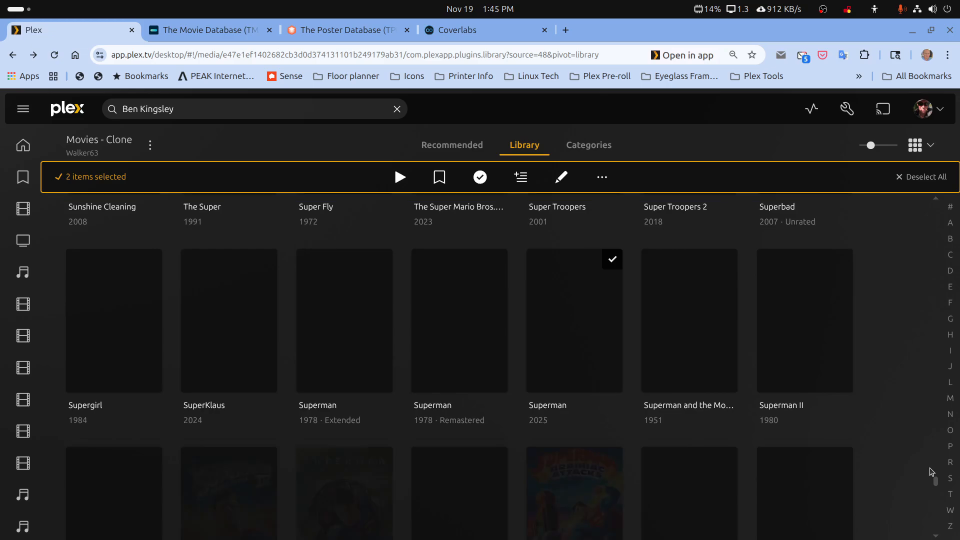
scroll(929, 468, "up", 10)
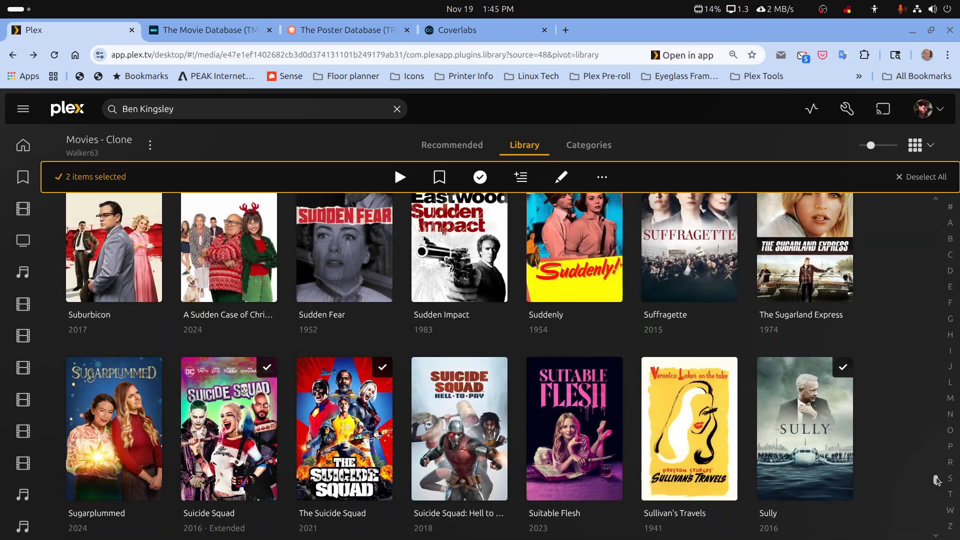
scroll(935, 479, "up", 8)
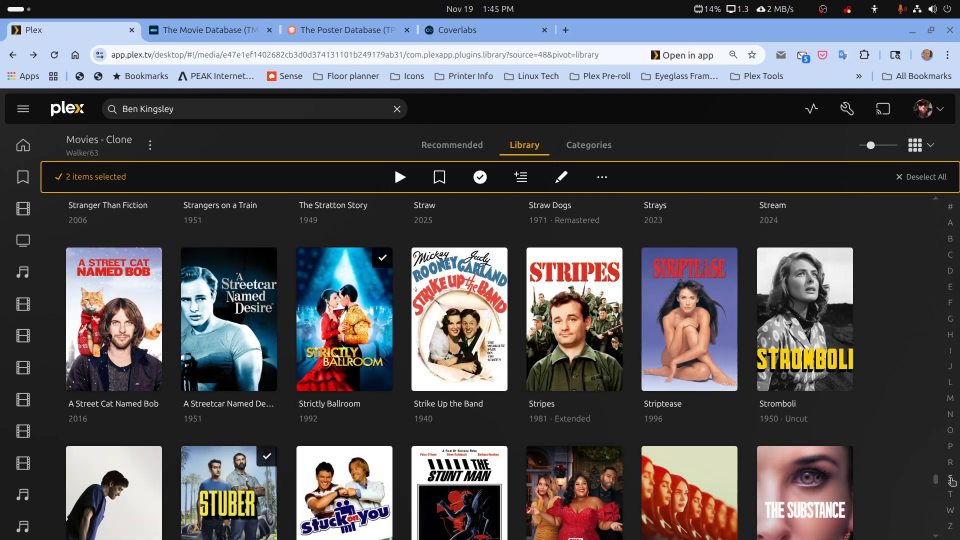
left_click(950, 478)
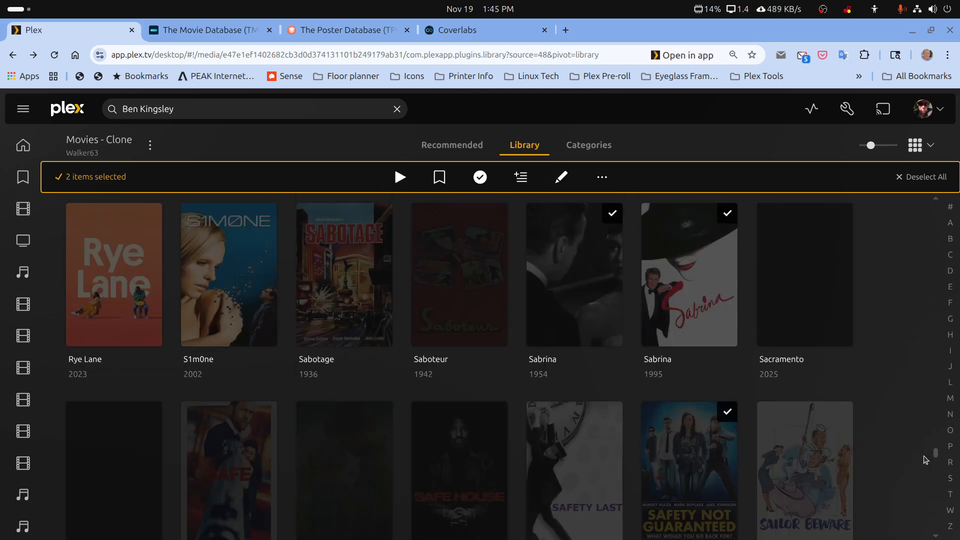
scroll(925, 459, "down", 20)
scroll(926, 460, "down", 2)
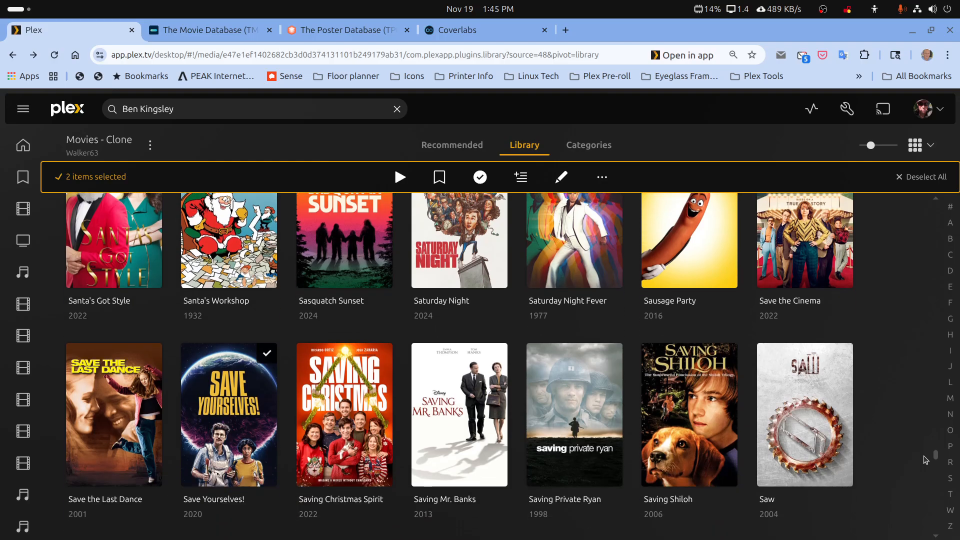
scroll(926, 460, "up", 10)
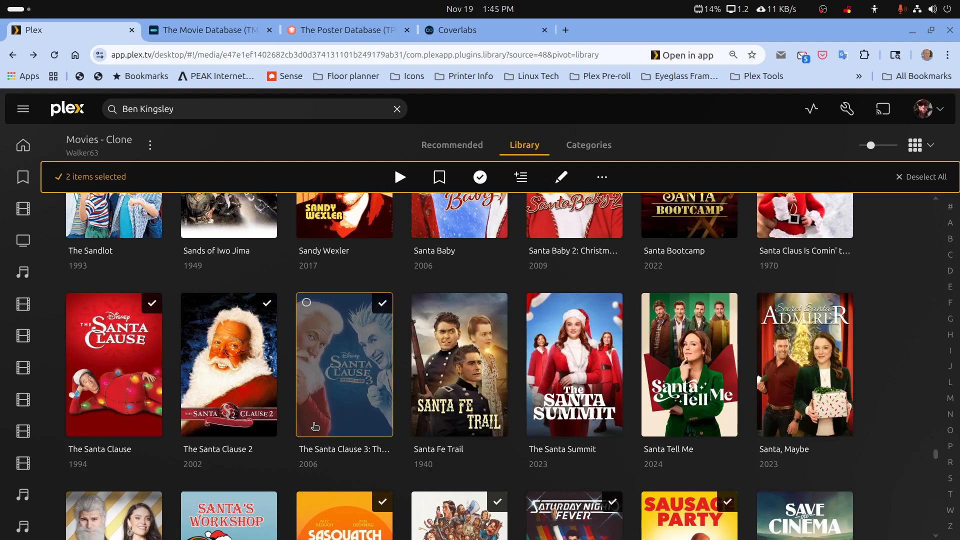
scroll(315, 426, "up", 1)
scroll(315, 426, "down", 1)
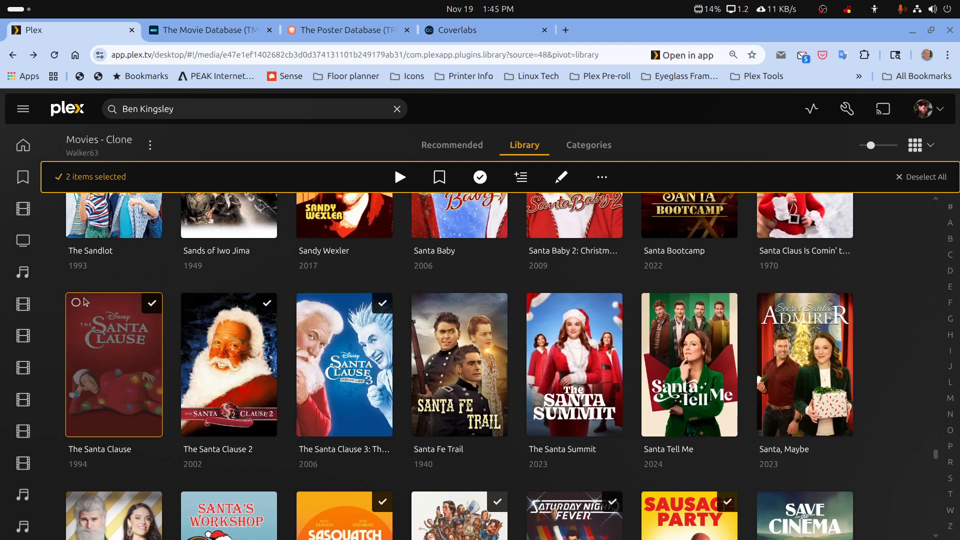
left_click(110, 337)
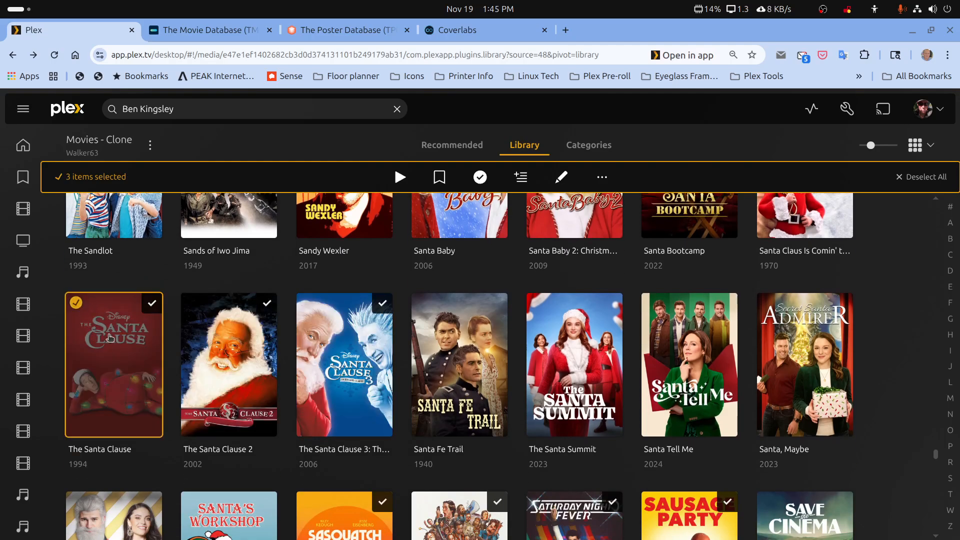
left_click(257, 383)
left_click(344, 380)
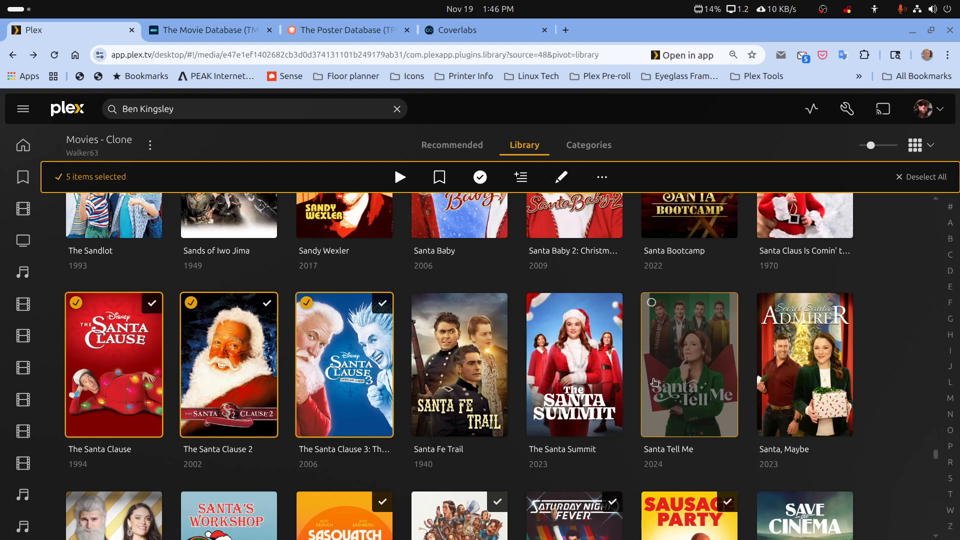
scroll(649, 381, "up", 3)
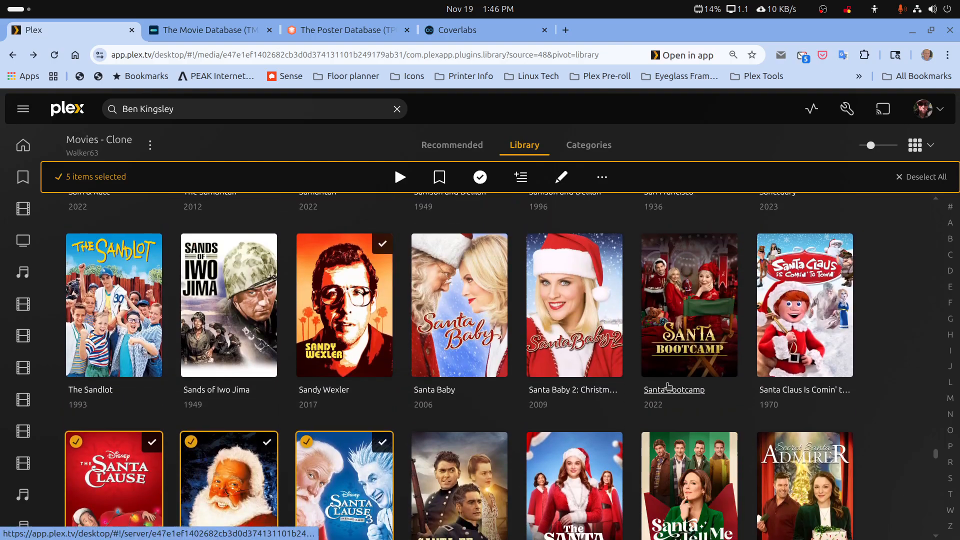
left_click(803, 326)
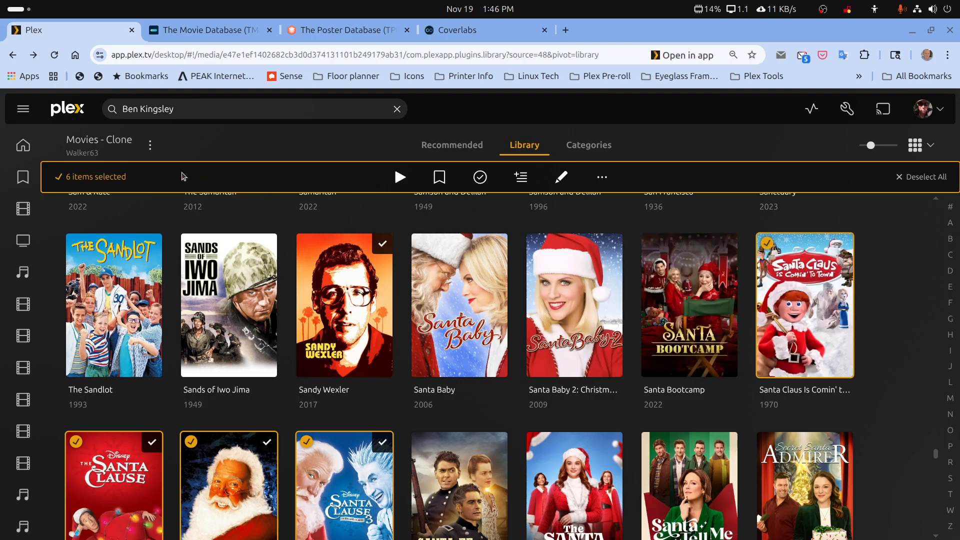
Step: Edit the tags of the selected movies to add them to a new collection named Christmas Collection, and save the changes
left_click(560, 177)
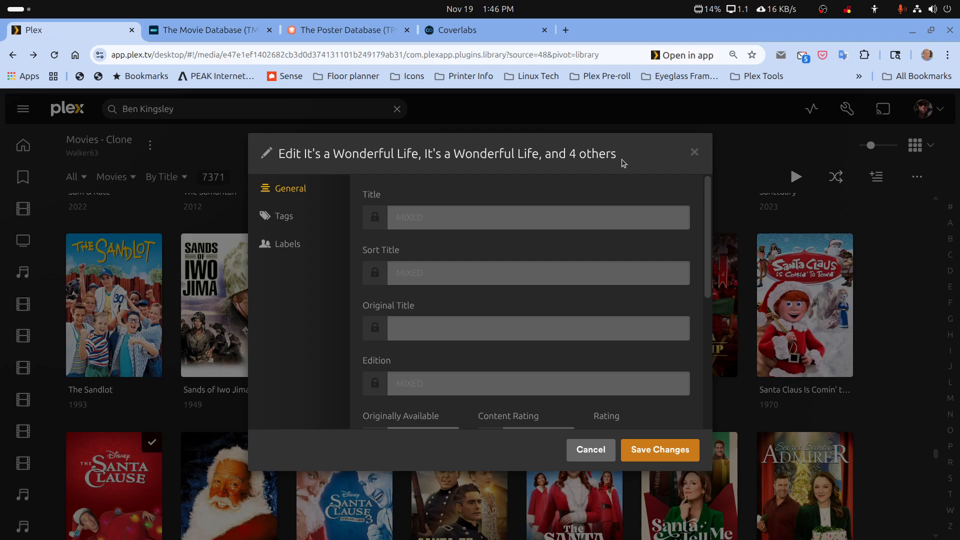
left_click(282, 216)
scroll(472, 401, "down", 2)
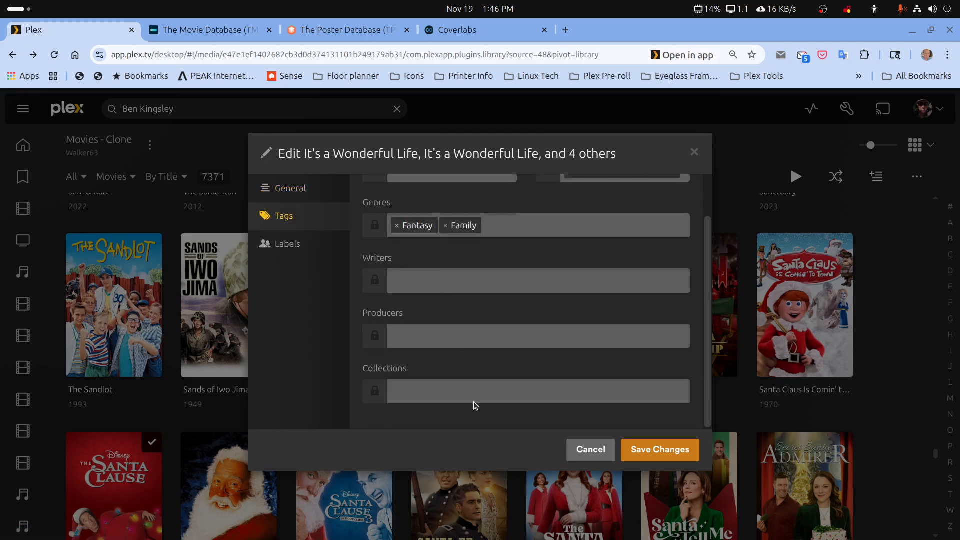
left_click(487, 387)
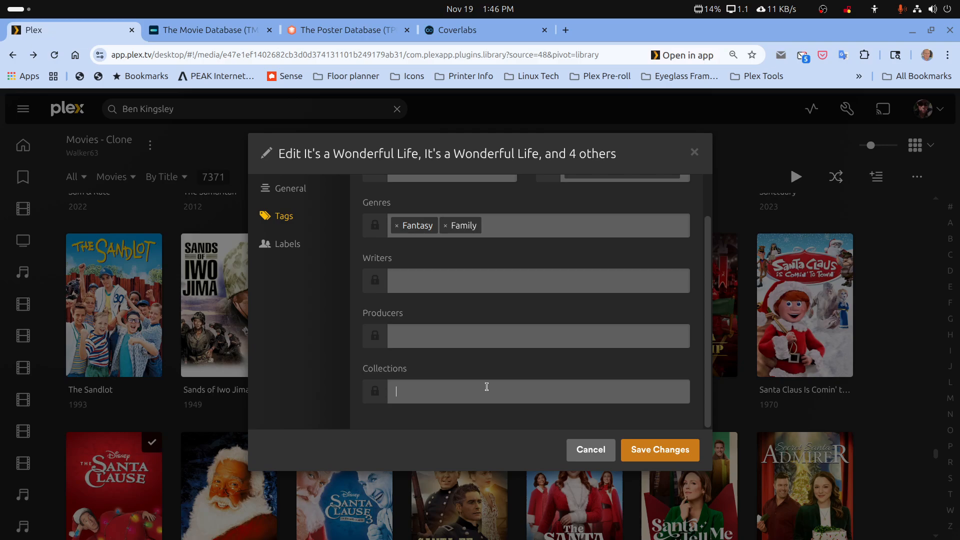
type("C")
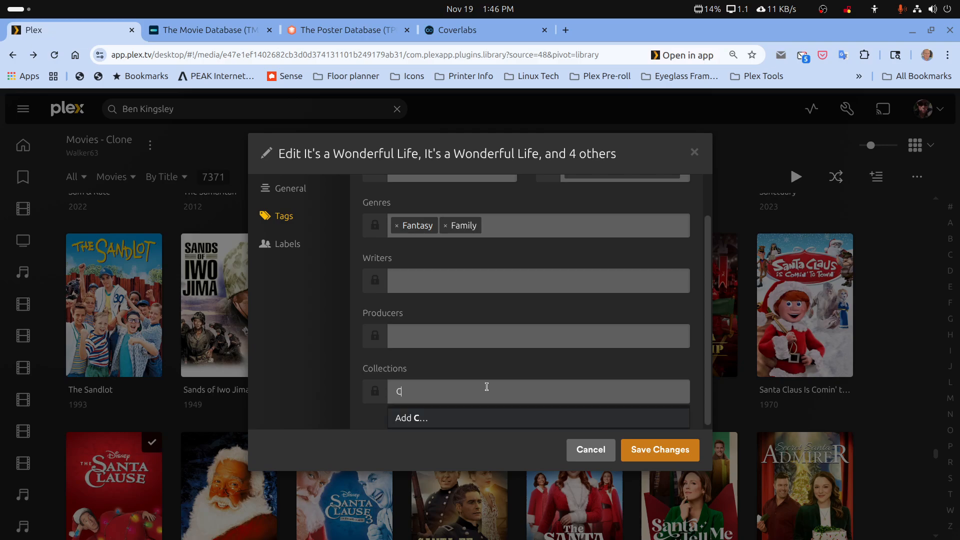
type("hristmas Collection")
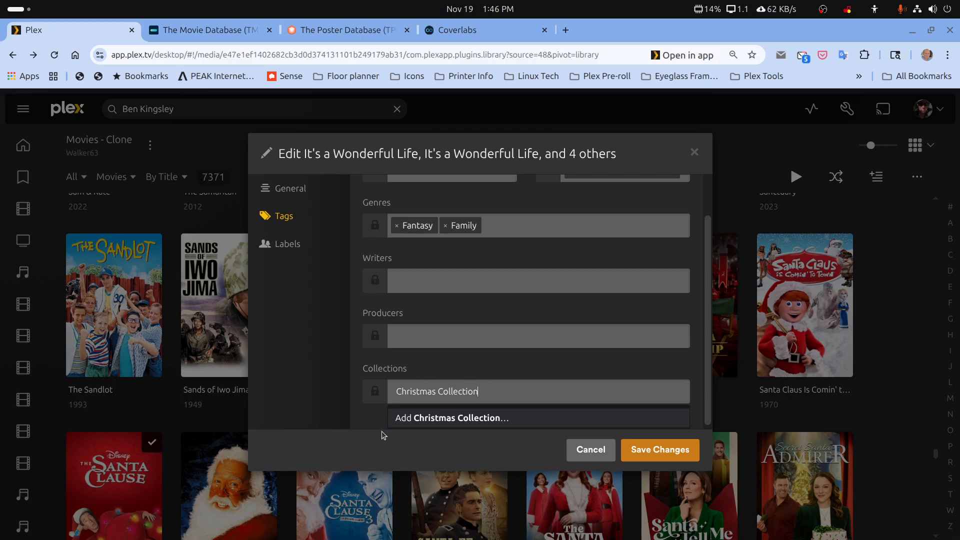
left_click(446, 418)
left_click(681, 449)
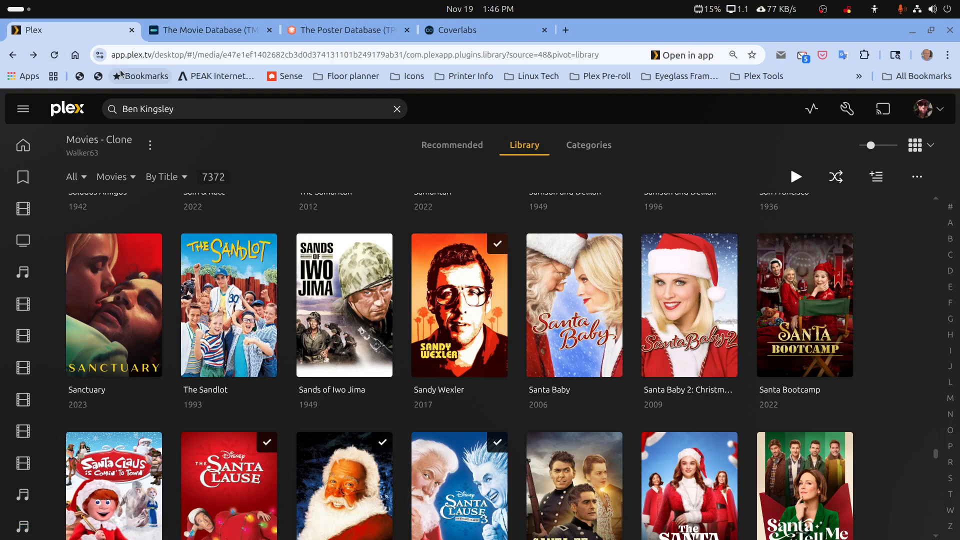
Step: Reload the page and open Christmas Collection from the library's collections
left_click(54, 55)
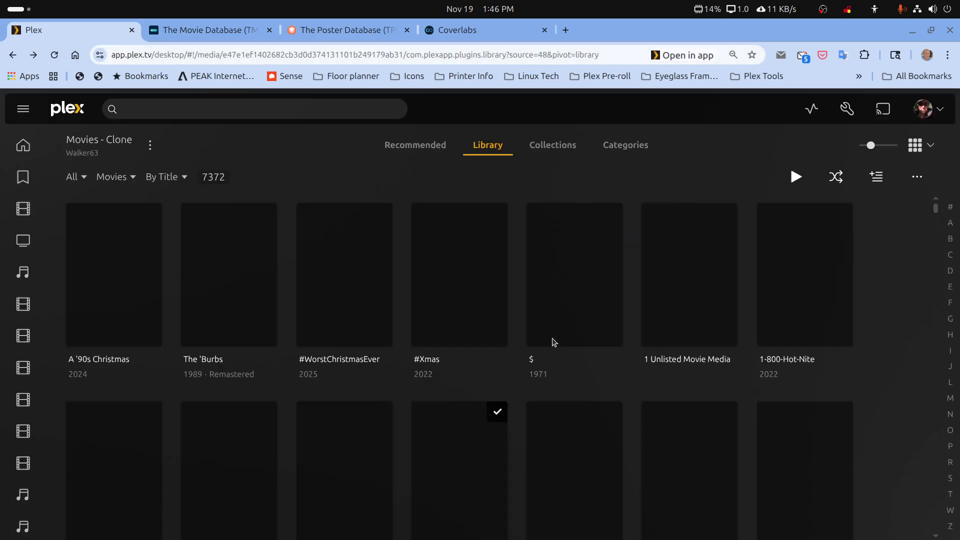
left_click(563, 149)
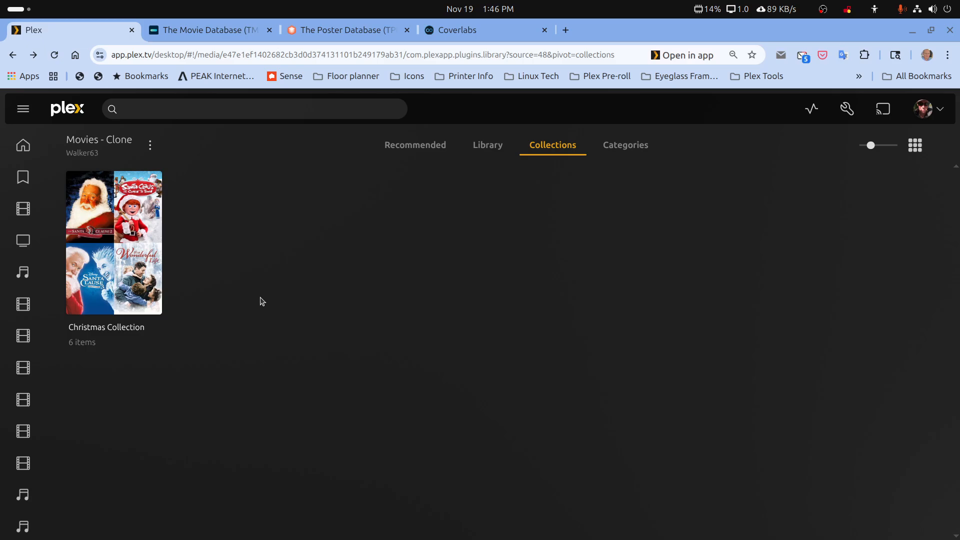
left_click(156, 246)
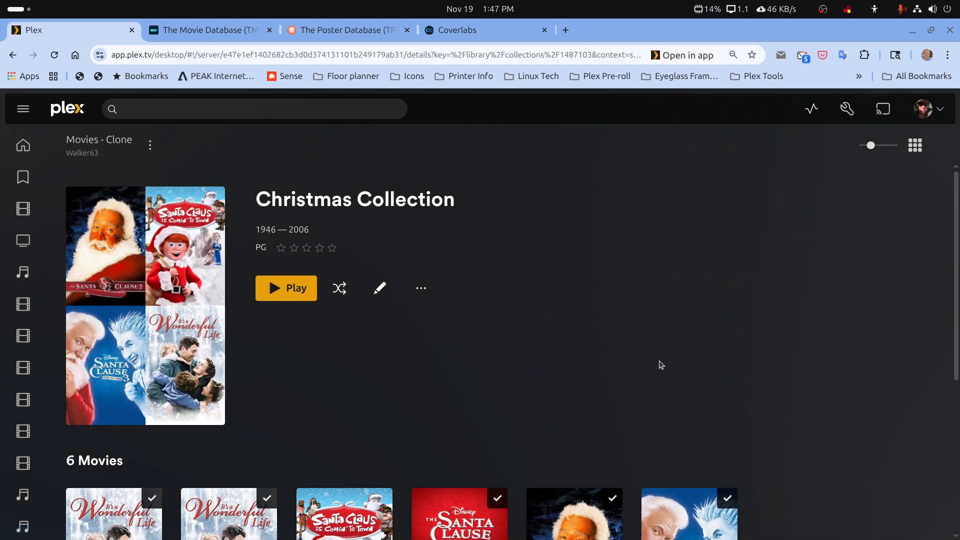
Step: Edit Christmas Collection to set its collection order to Alphabetical, and save the changes
scroll(661, 365, "down", 3)
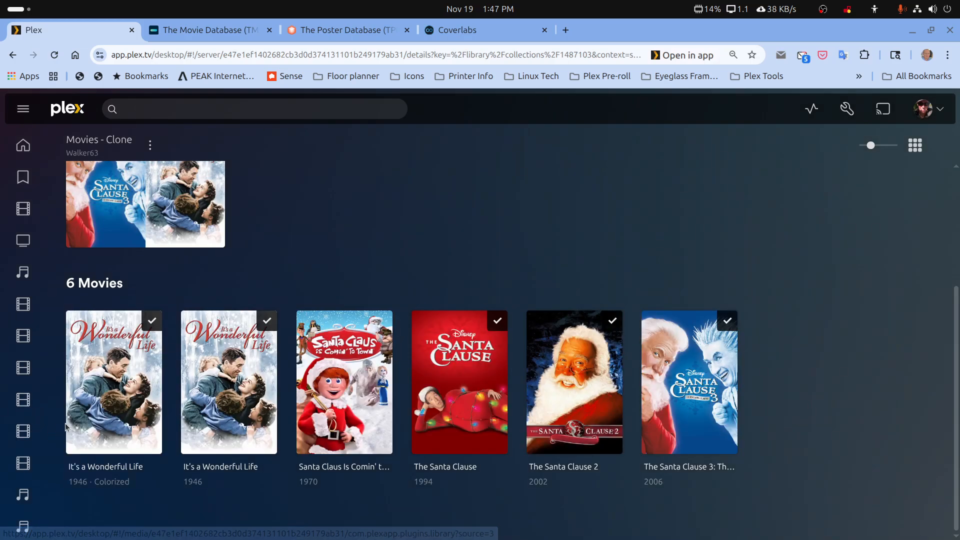
scroll(633, 252, "up", 3)
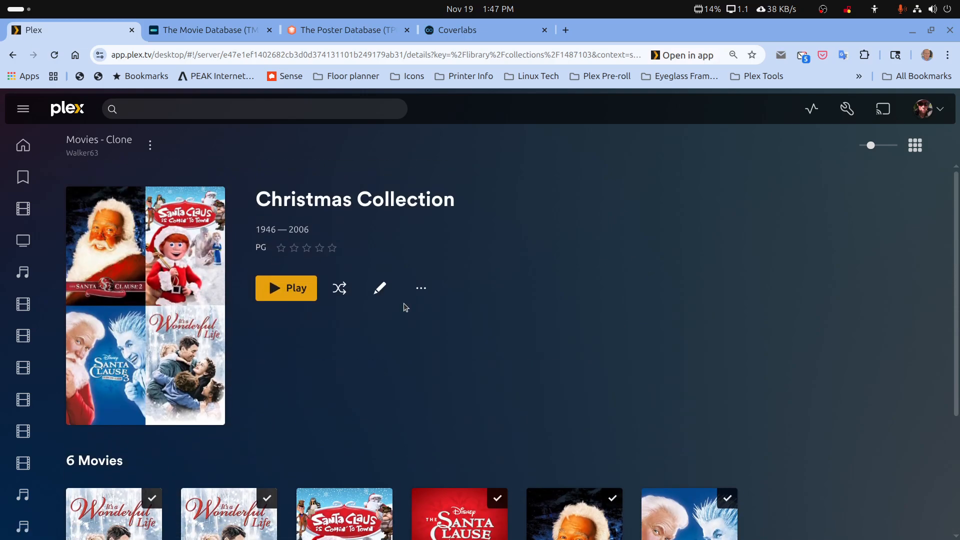
left_click(384, 292)
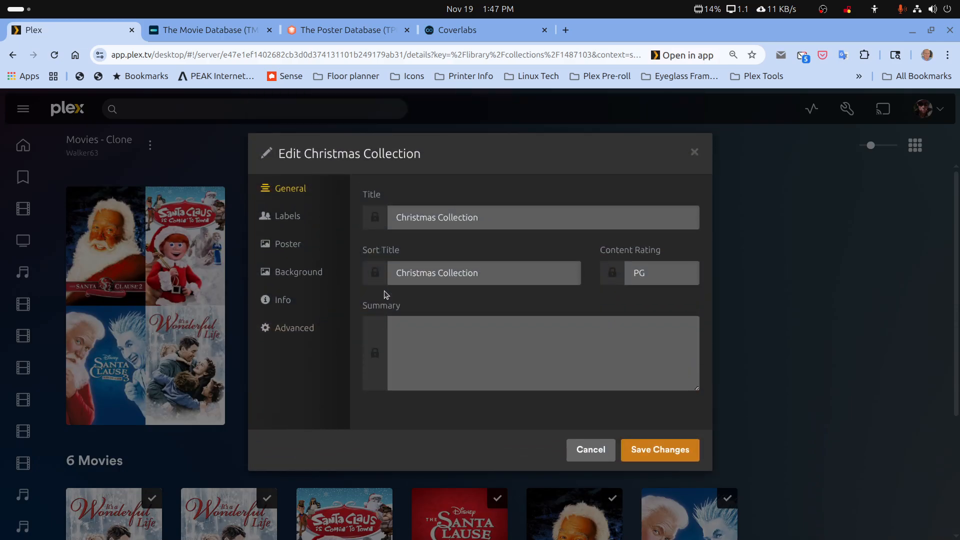
left_click(299, 330)
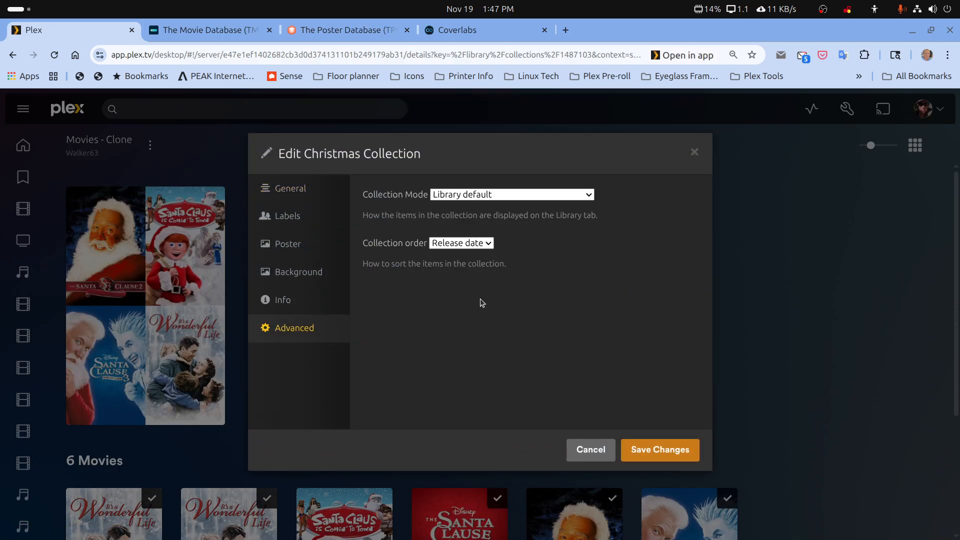
left_click(489, 245)
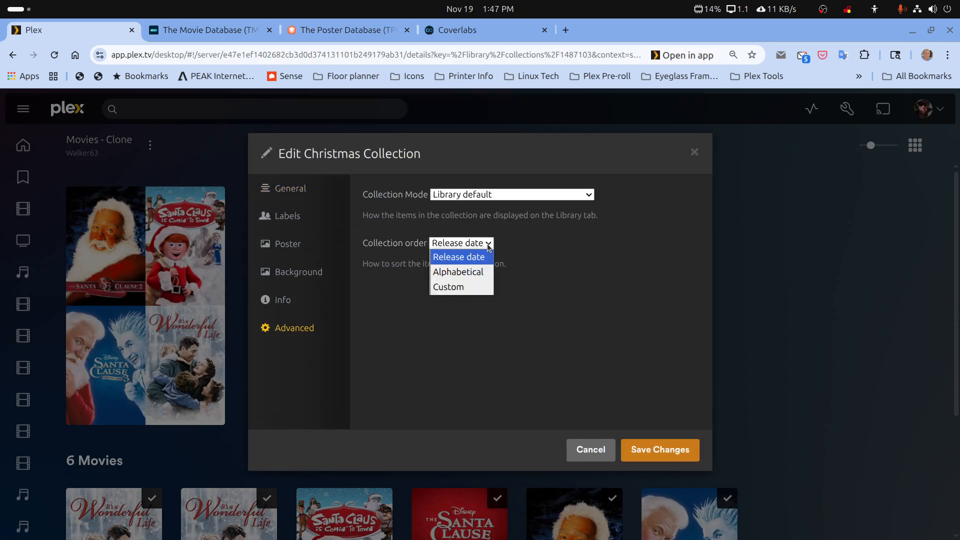
left_click(470, 272)
left_click(643, 451)
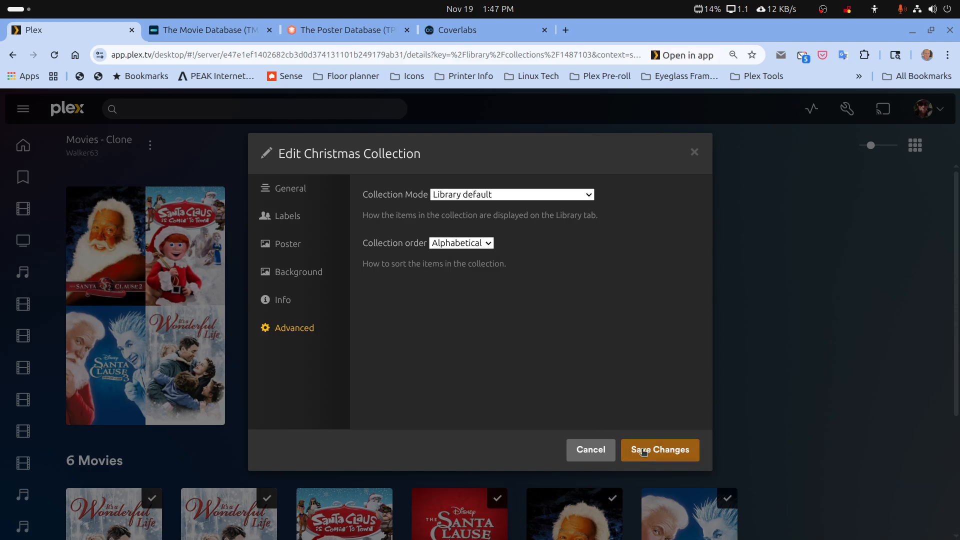
Step: Reorder the collection's movies, moving The Santa Clause before Santa Claus Is Comin' to Town and colorized It's a Wonderful Life after The Santa Clause 2
scroll(638, 423, "down", 3)
scroll(638, 412, "up", 3)
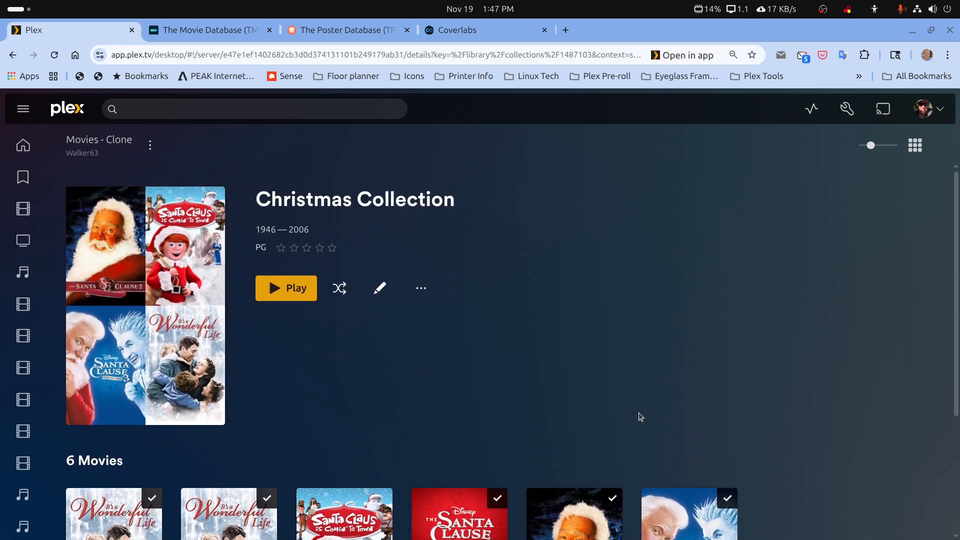
scroll(638, 412, "down", 4)
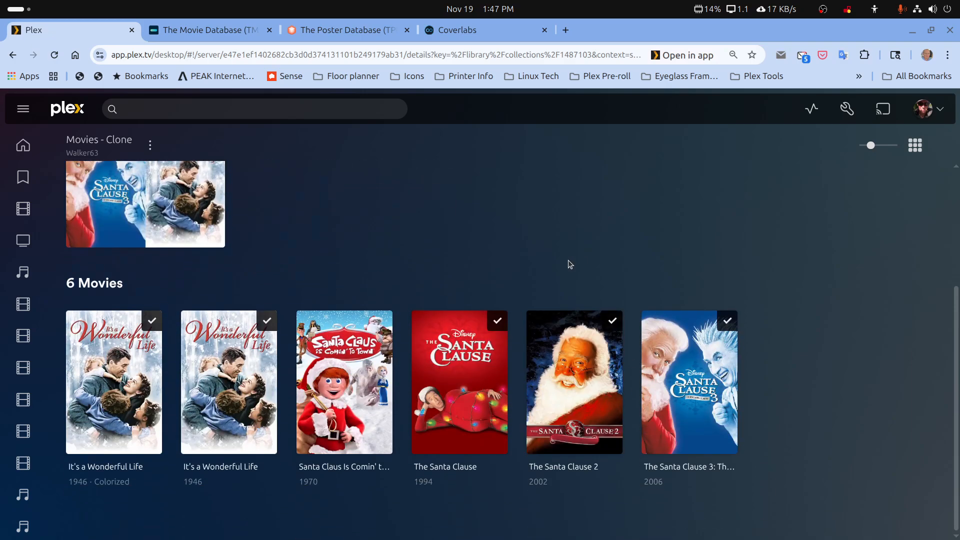
left_click_drag(455, 373, 340, 358)
left_click_drag(152, 362, 535, 380)
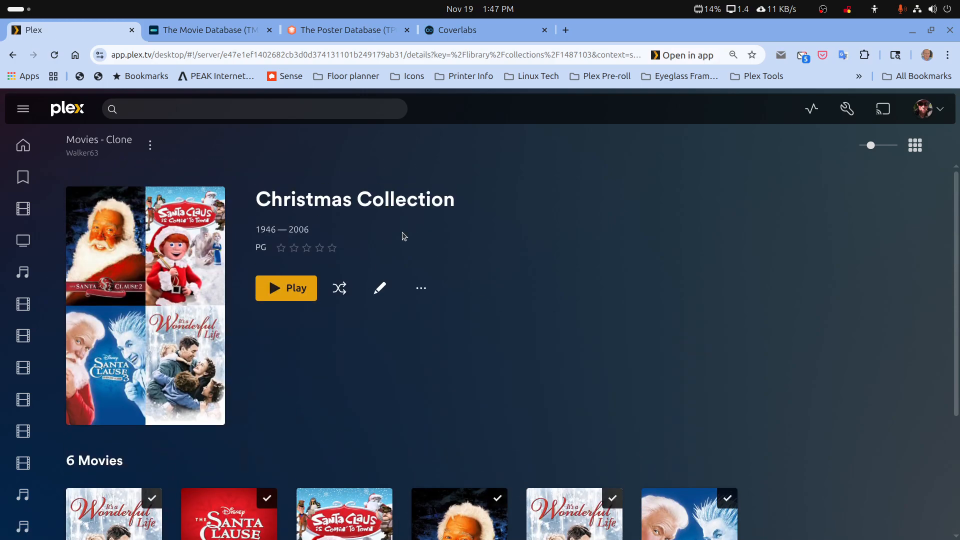
Step: Set Christmas Collection's collection order back to Release date, save the changes, and review the movies' order
left_click(379, 288)
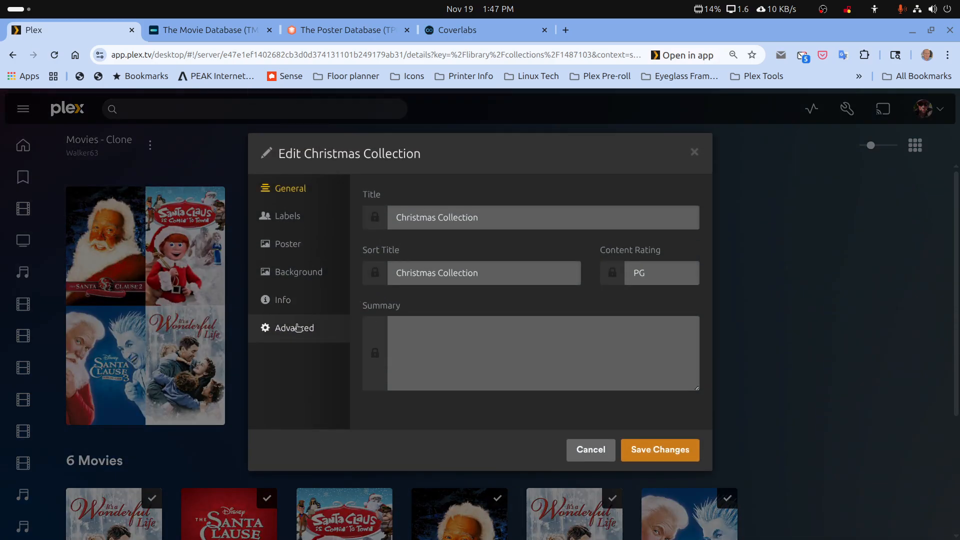
left_click(299, 328)
left_click(488, 243)
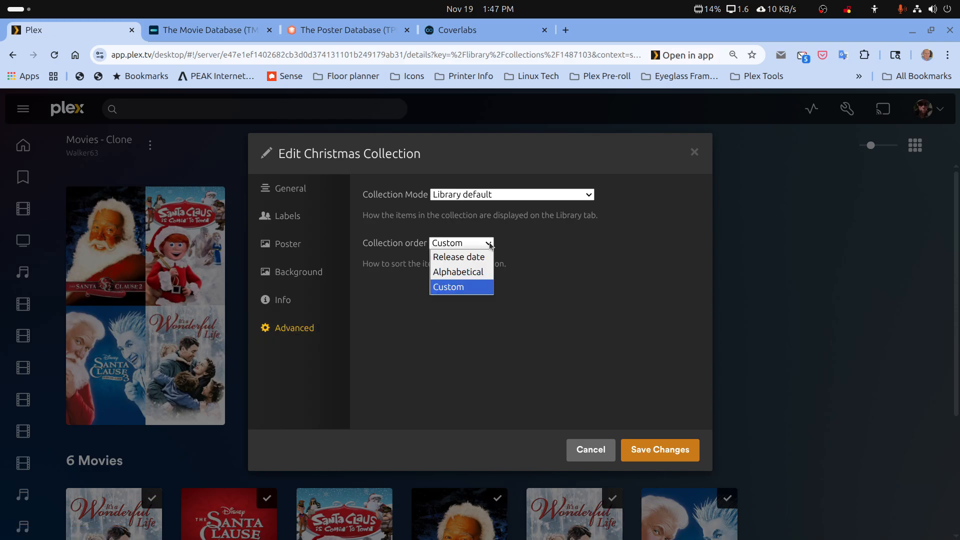
left_click(476, 256)
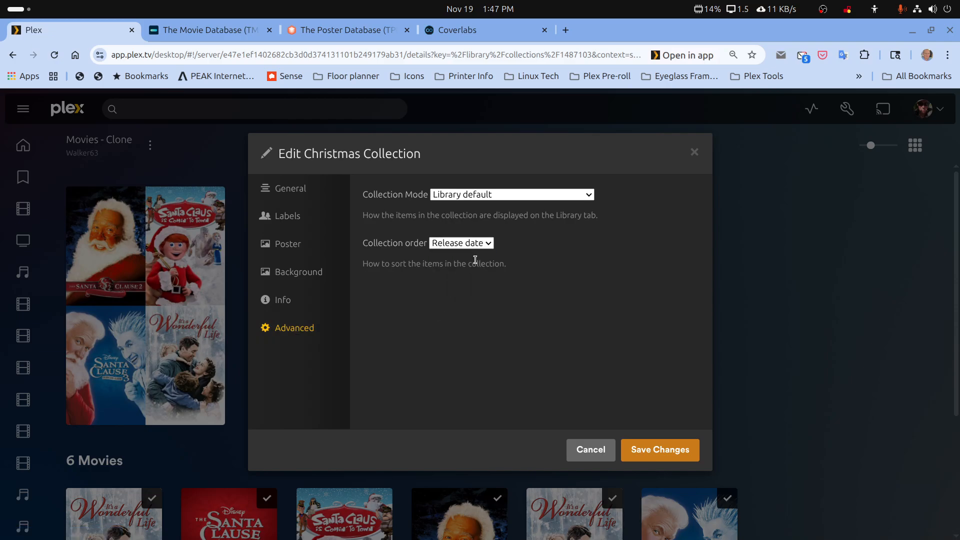
left_click(655, 448)
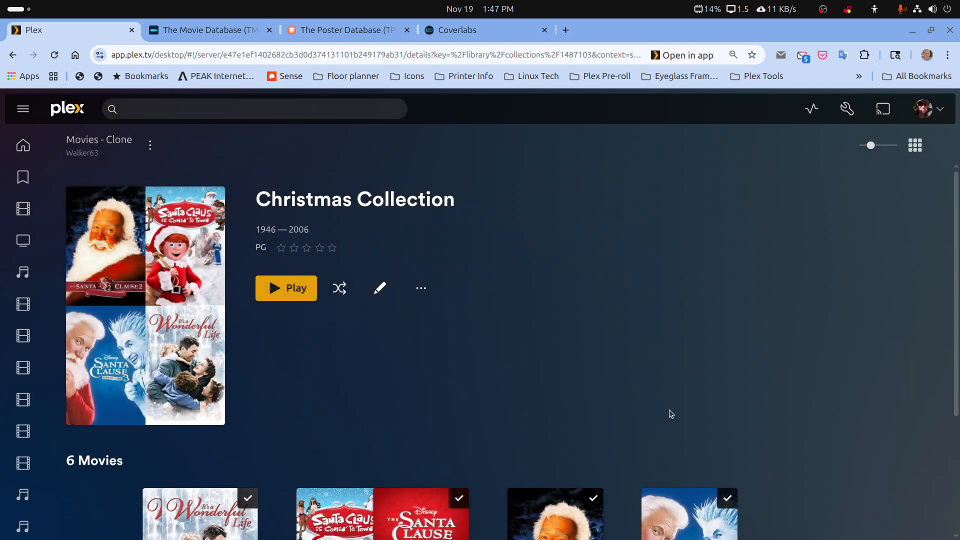
scroll(710, 346, "down", 3)
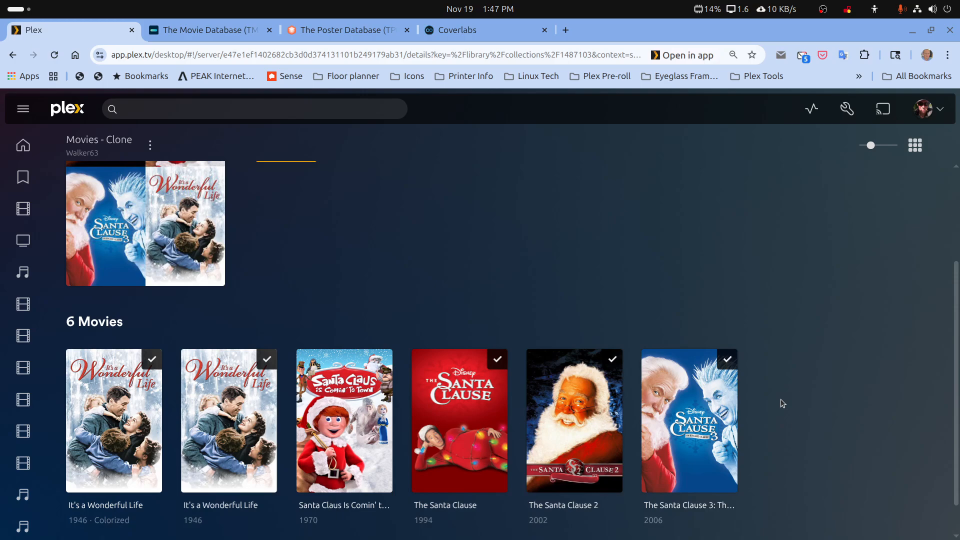
scroll(781, 399, "down", 1)
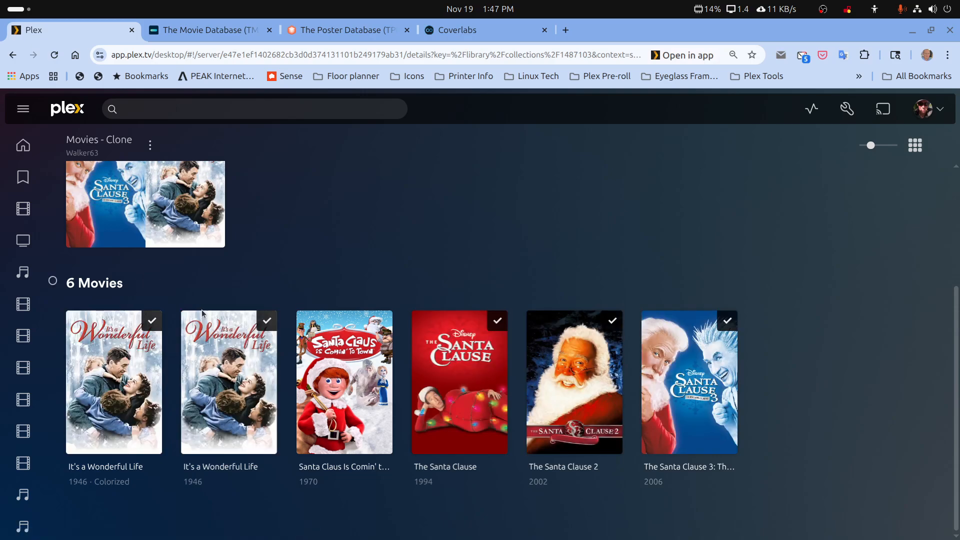
mouse_move(316, 413)
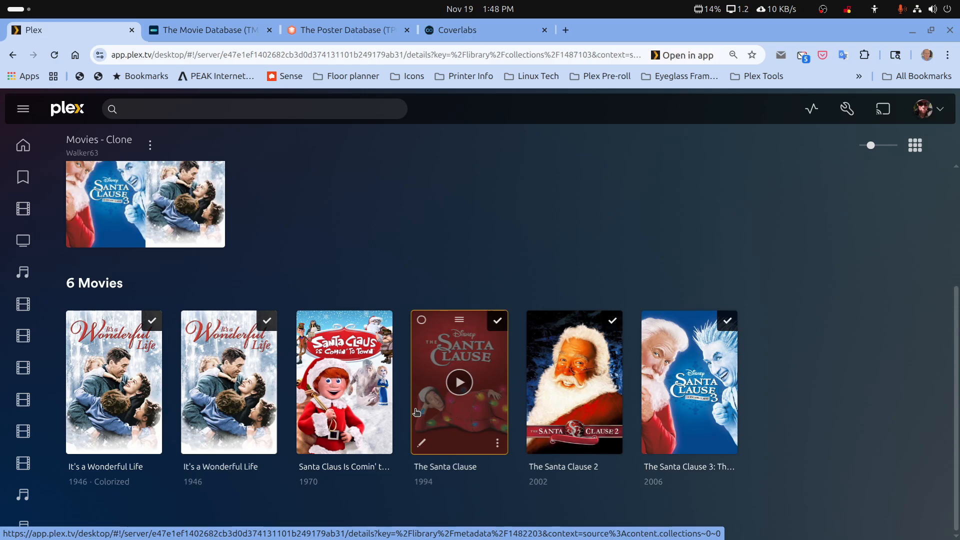
scroll(429, 212, "up", 3)
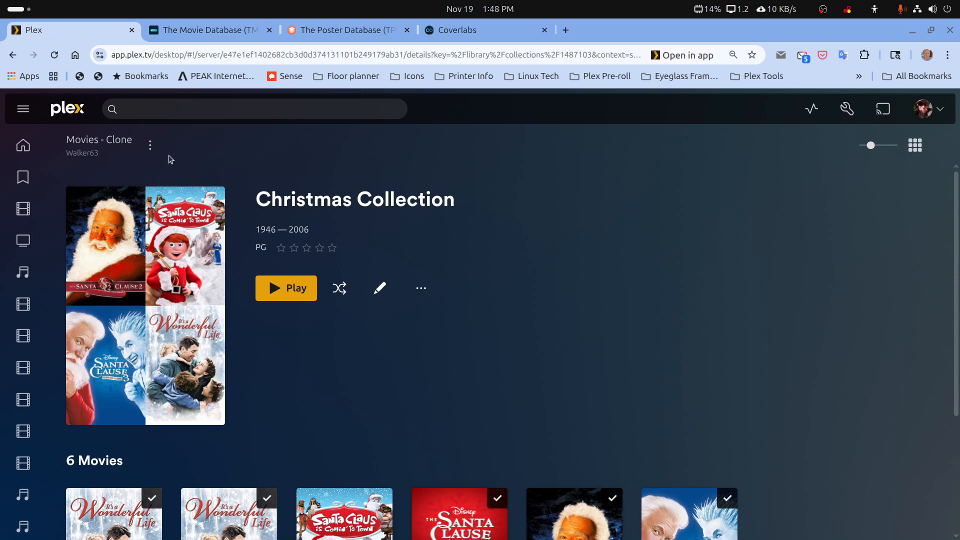
Step: Leave Christmas Collection and open the full movie list of the Movies - Clone library
right_click(481, 112)
left_click(520, 128)
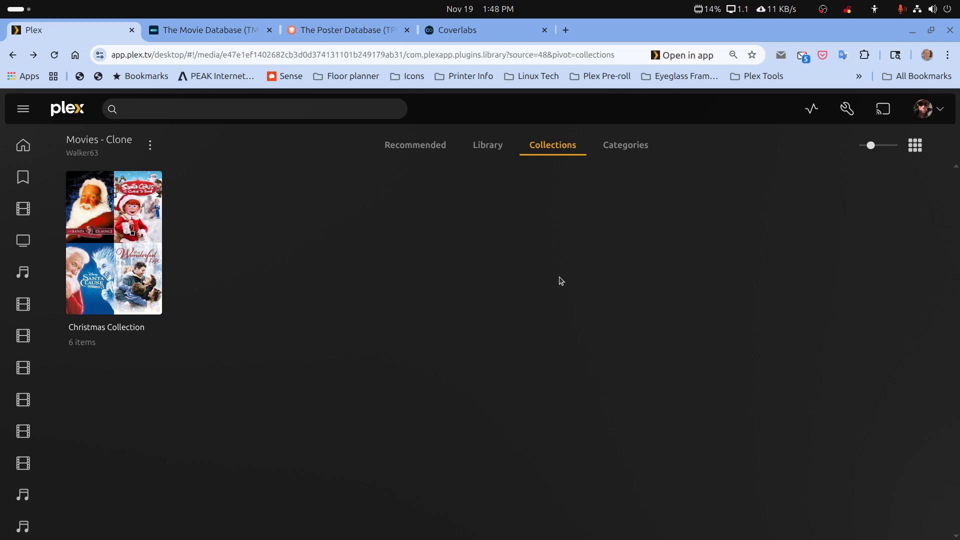
left_click(486, 145)
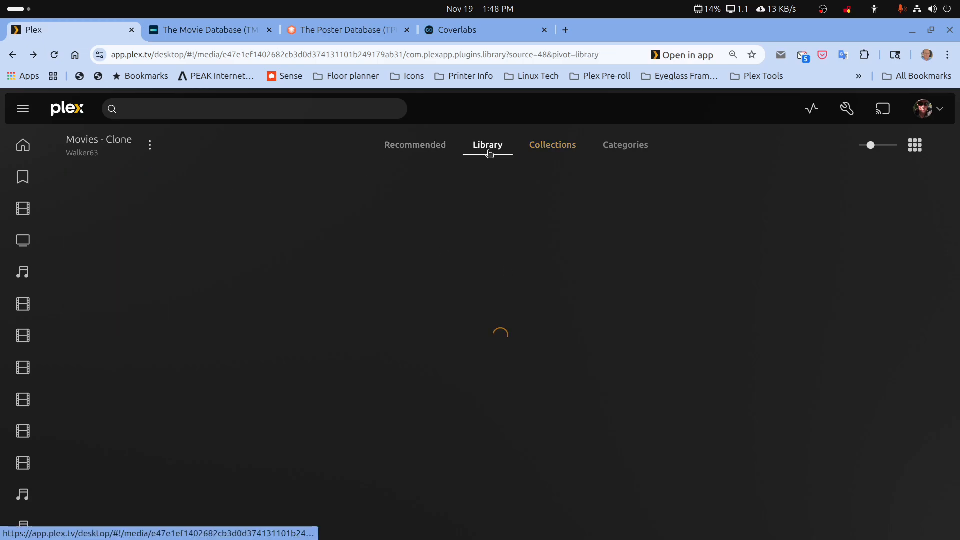
Step: Look through the library's titles starting with B for Christmas movies that could belong in the collection
left_click(950, 239)
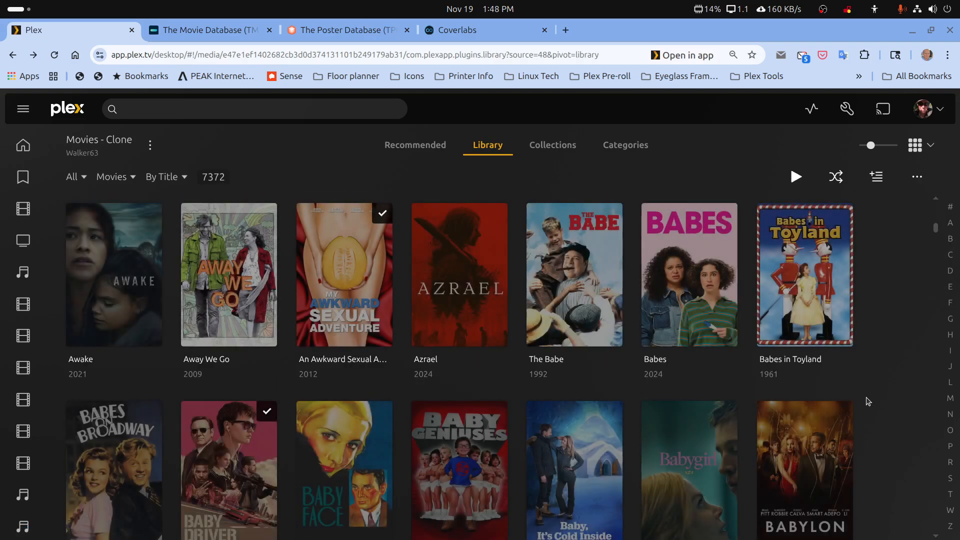
scroll(868, 400, "down", 15)
scroll(868, 398, "down", 5)
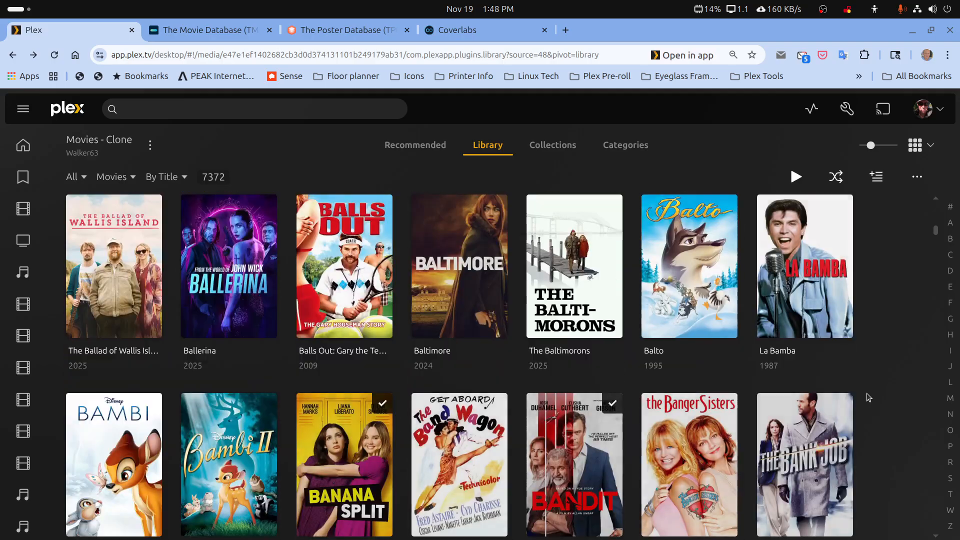
scroll(866, 397, "down", 20)
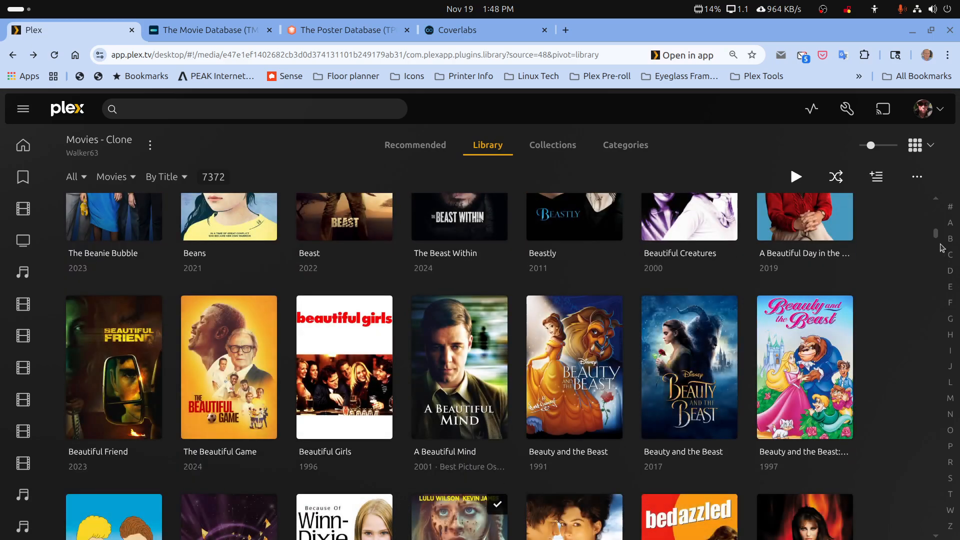
left_click_drag(936, 235, 938, 248)
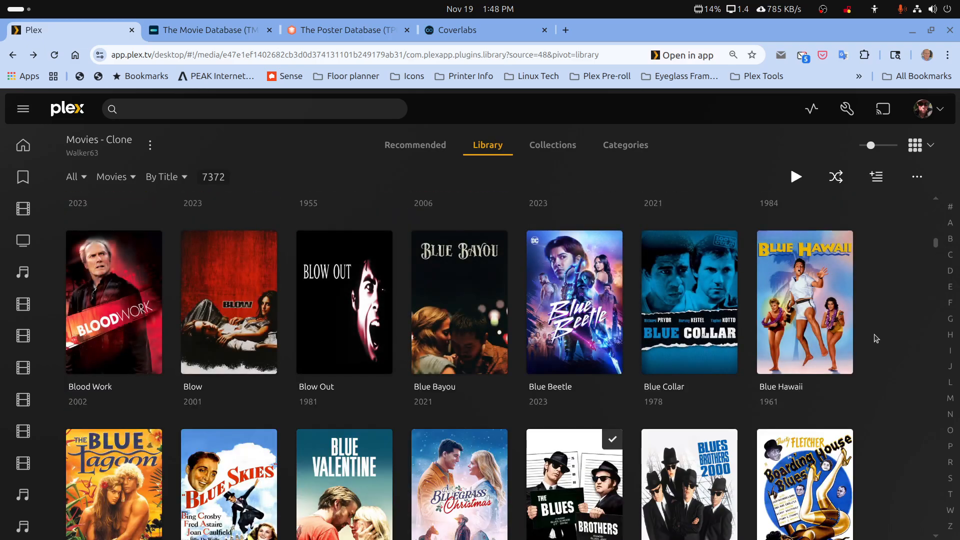
scroll(877, 337, "up", 5)
scroll(876, 338, "up", 1)
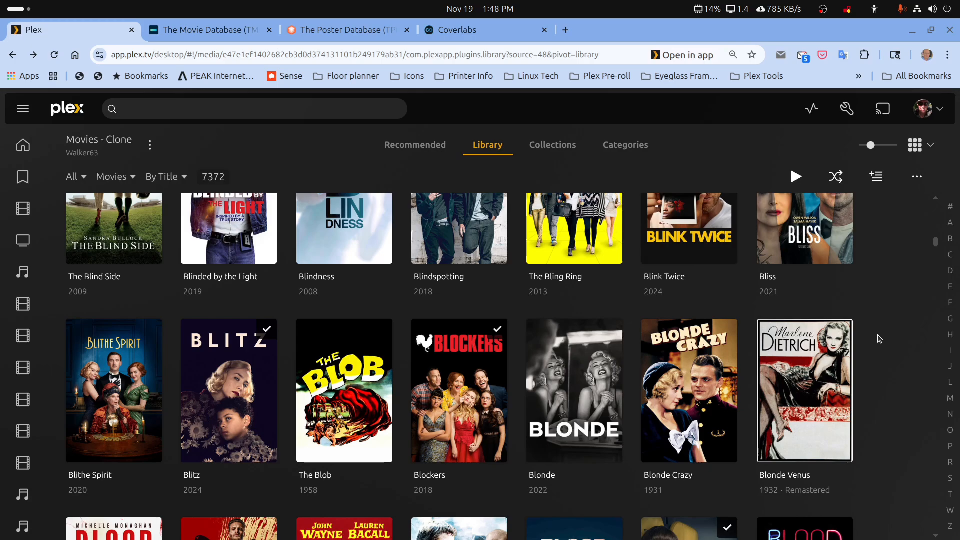
scroll(880, 338, "up", 1)
scroll(879, 338, "up", 2)
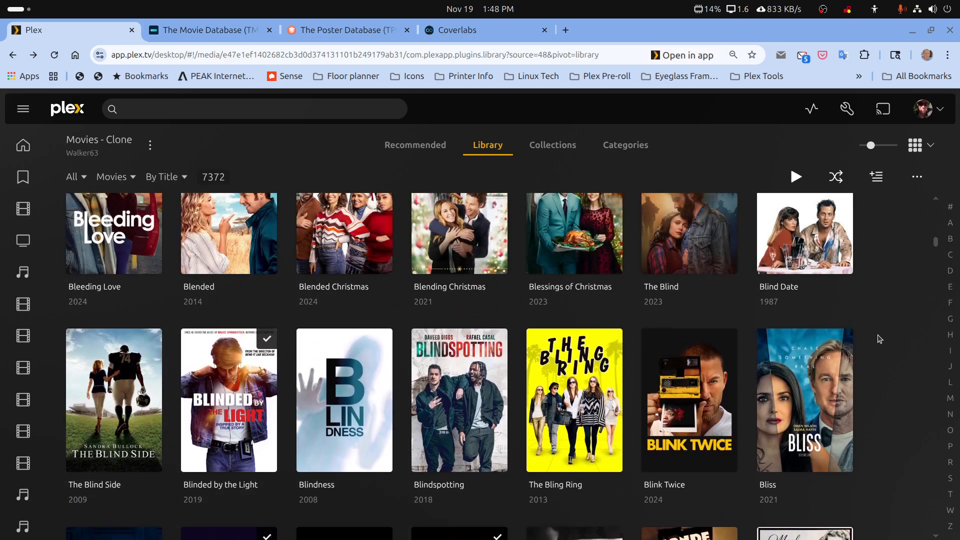
scroll(879, 339, "up", 1)
scroll(879, 337, "up", 7)
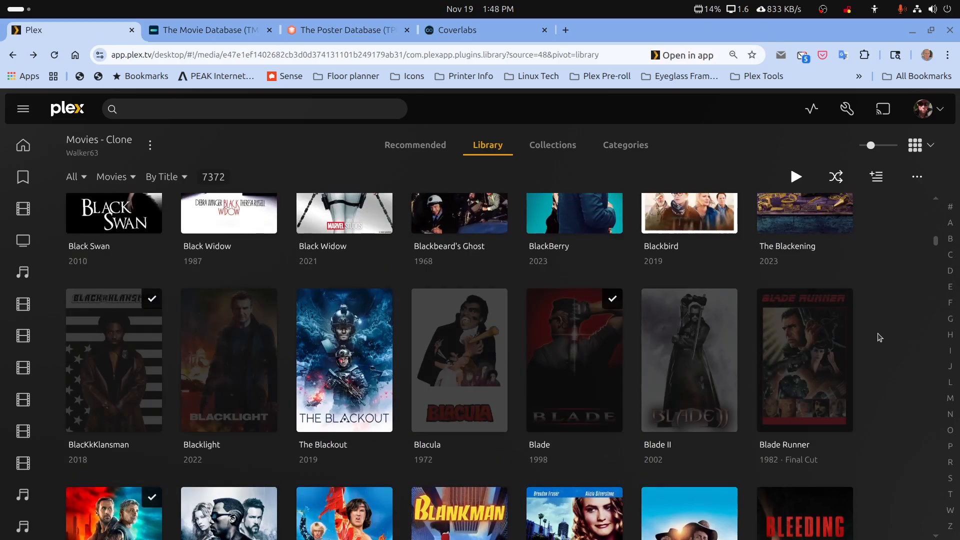
scroll(879, 338, "up", 5)
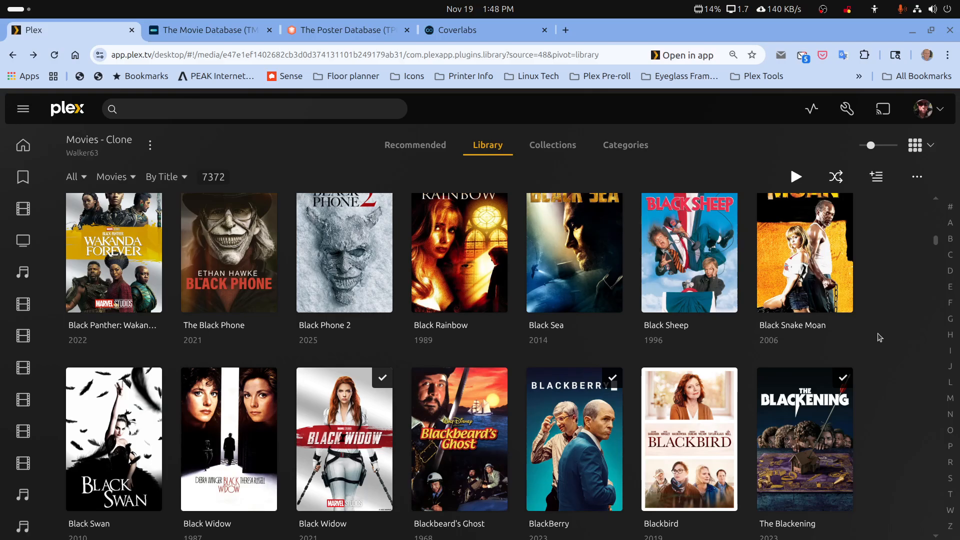
scroll(879, 338, "up", 3)
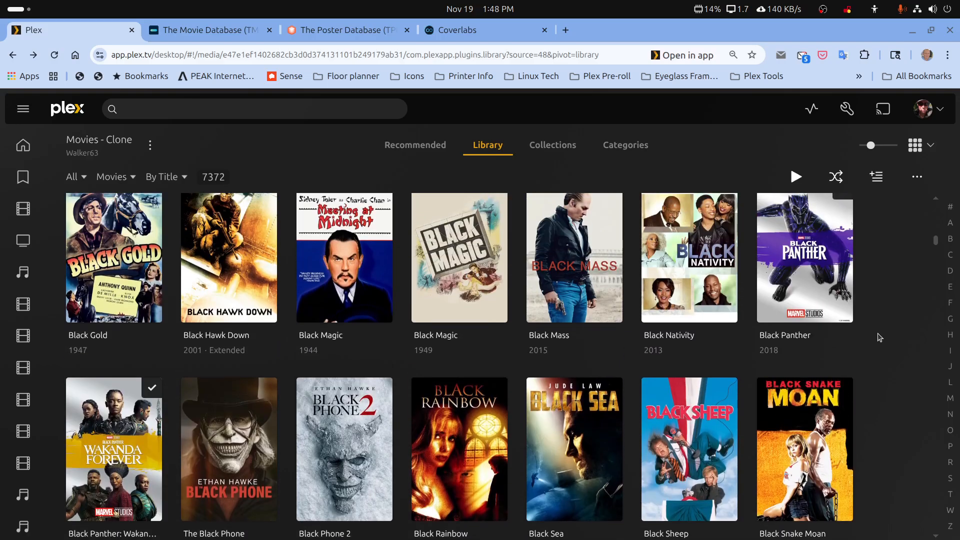
scroll(879, 338, "down", 6)
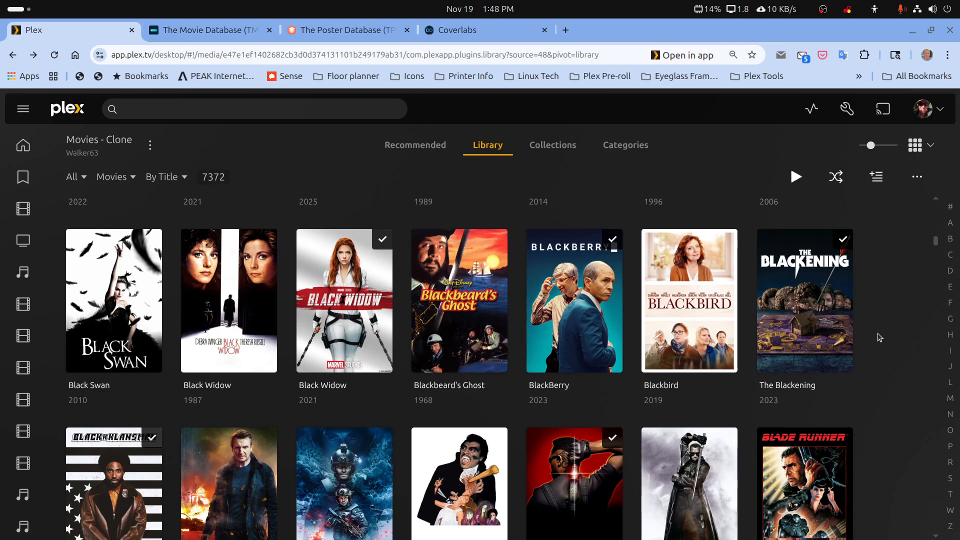
scroll(879, 338, "up", 2)
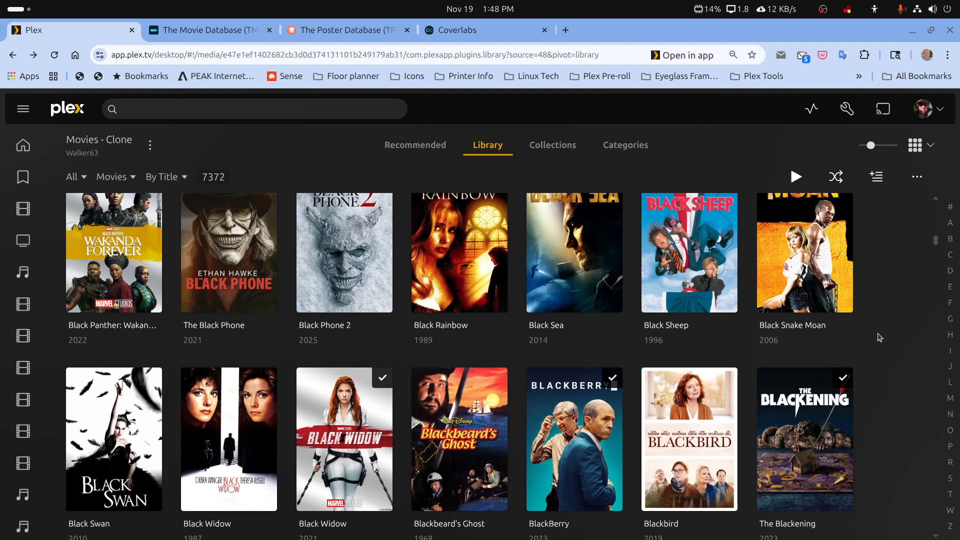
scroll(879, 338, "up", 1)
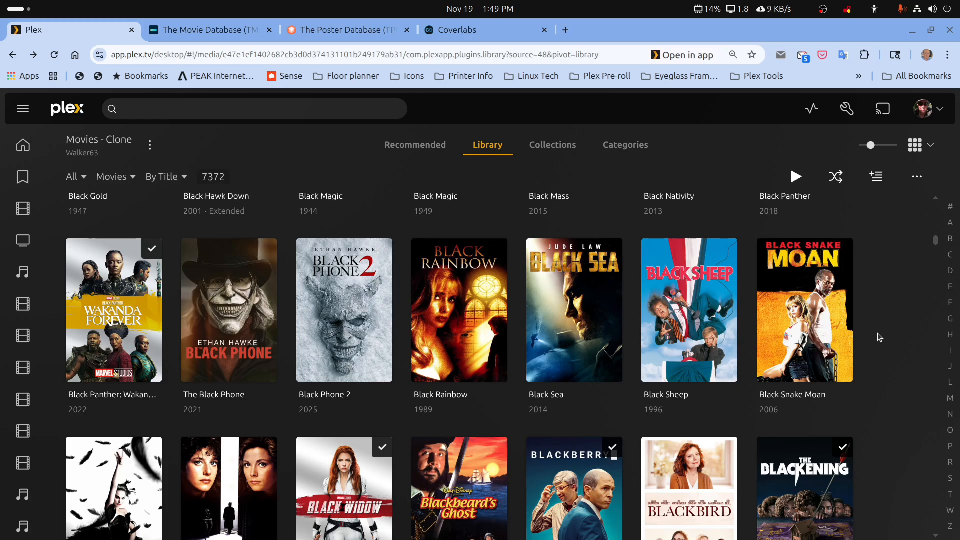
Step: Switch to The Movie Database and search for "bad santa"
left_click(212, 31)
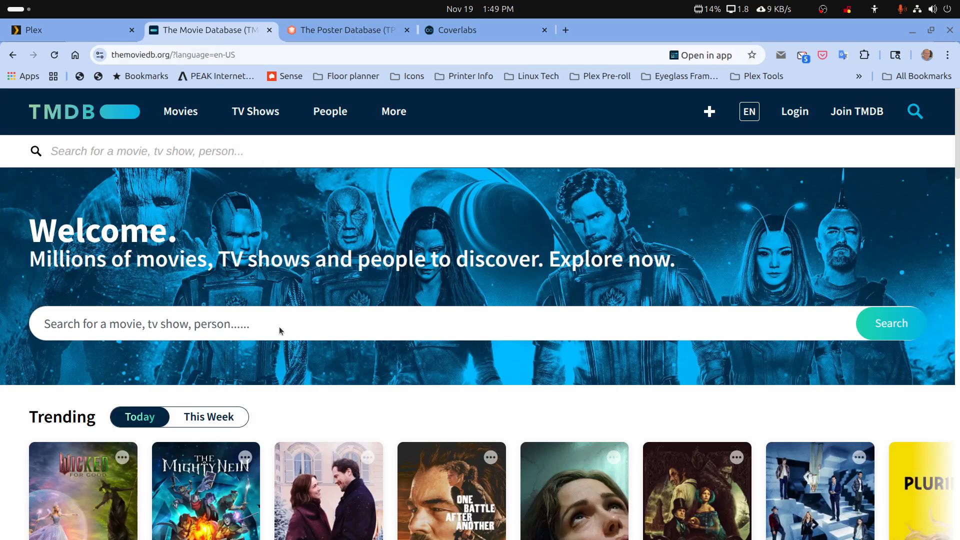
type("bad sanda")
key("Return")
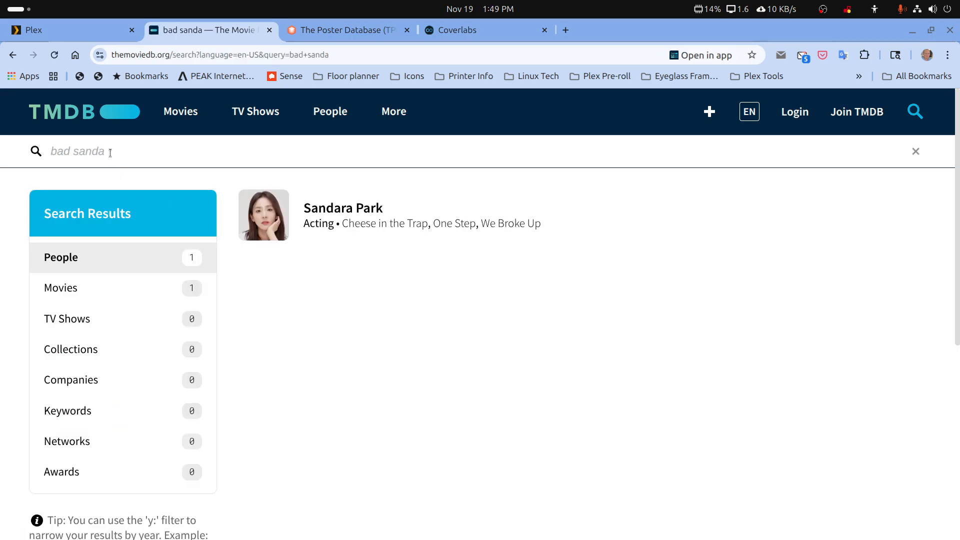
left_click_drag(107, 153, 94, 153)
type("ta")
Step: Correct the movie search to "bad santa", and run another search for "bllack santa"
left_click_drag(74, 152, 39, 147)
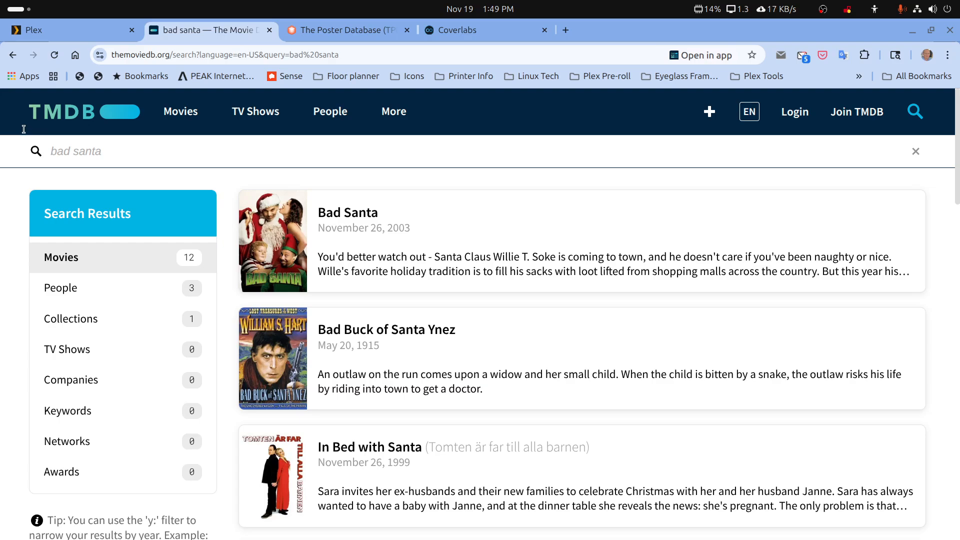
left_click_drag(71, 153, 56, 150)
type("lack")
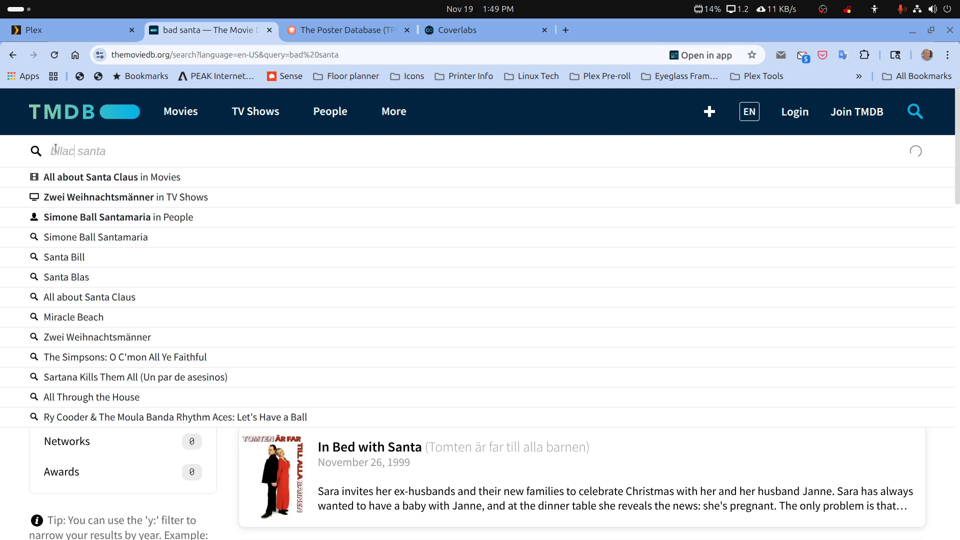
key("Return")
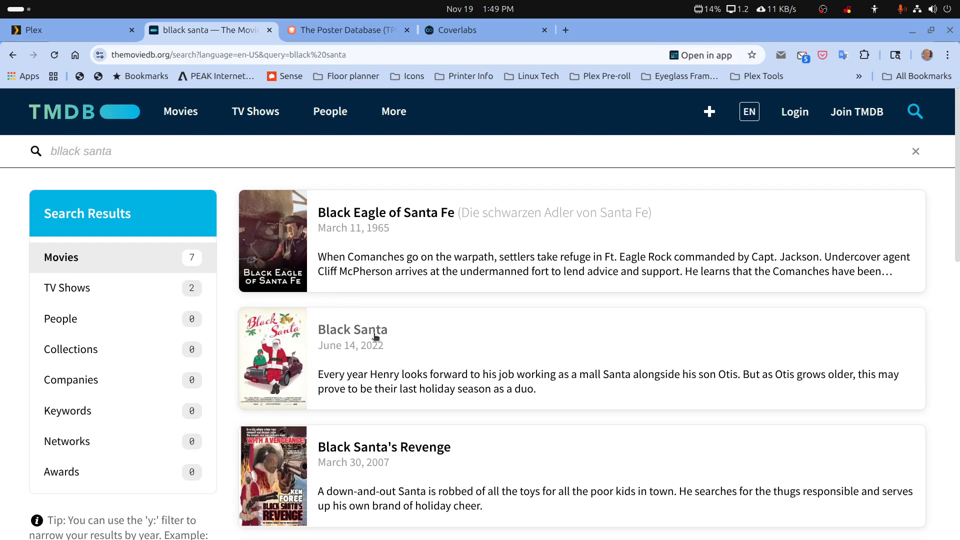
Step: Check the 2022 Black Santa movie and the other search results, and return to the TMDB home page
scroll(410, 340, "down", 3)
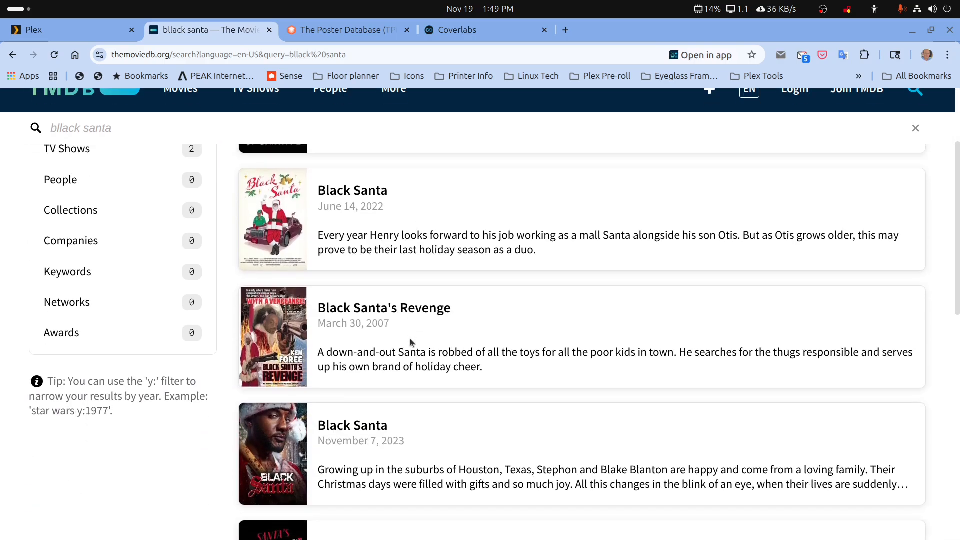
left_click(361, 191)
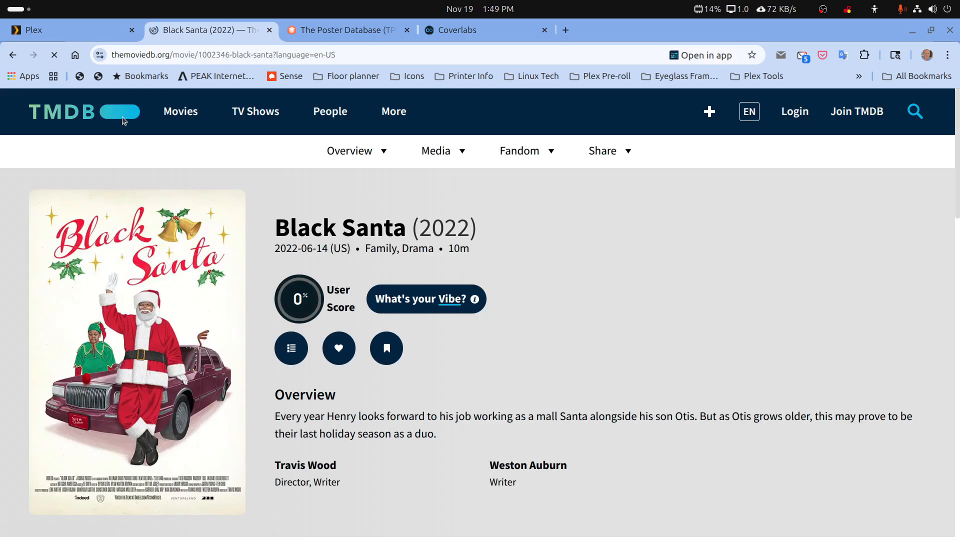
left_click(13, 55)
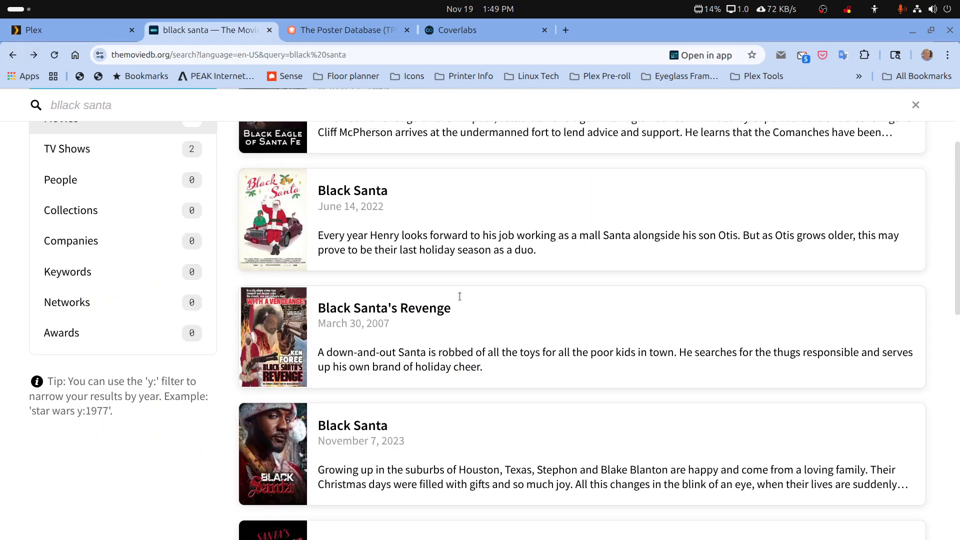
scroll(458, 297, "down", 6)
scroll(455, 299, "up", 10)
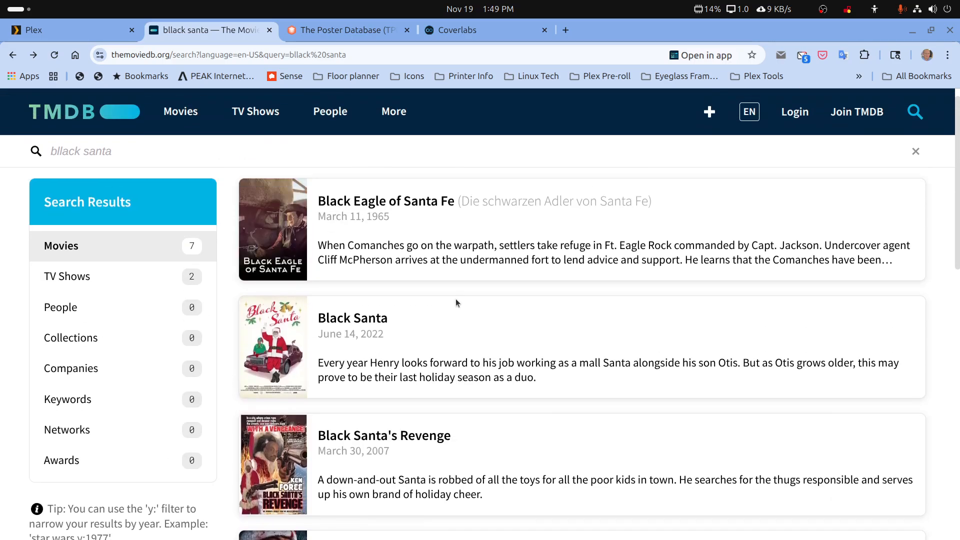
left_click(13, 56)
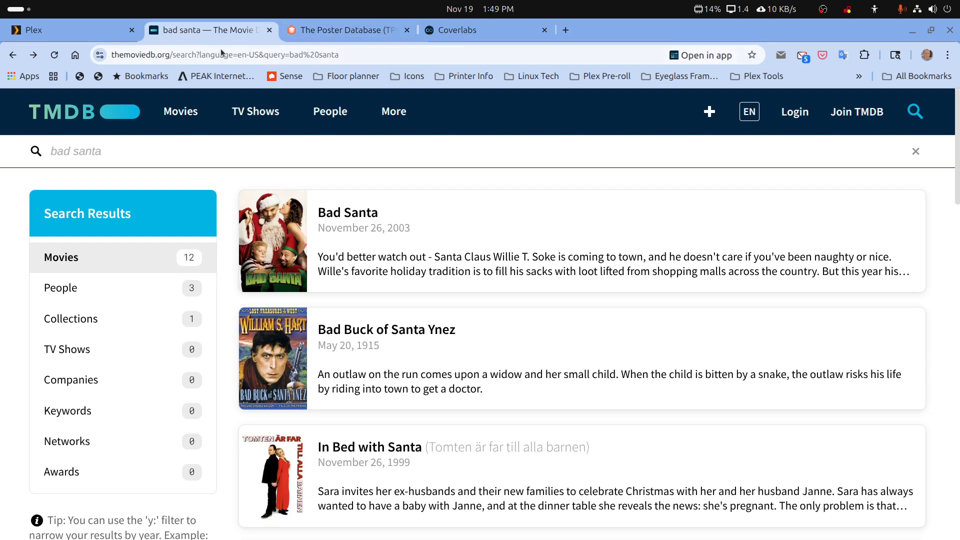
left_click(102, 112)
Step: Switch to Plex and show the collections of the Movies - Clone library
left_click(75, 31)
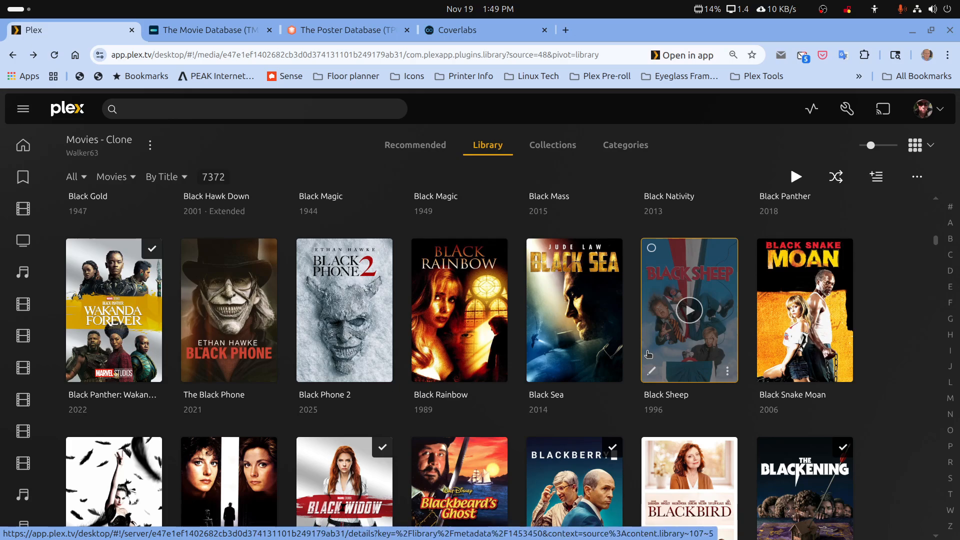
scroll(644, 340, "up", 3)
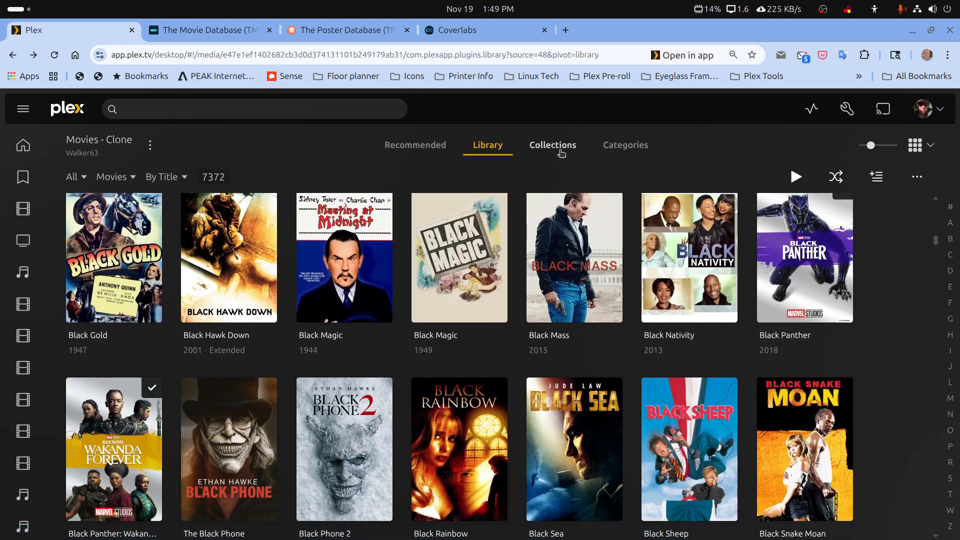
left_click(554, 162)
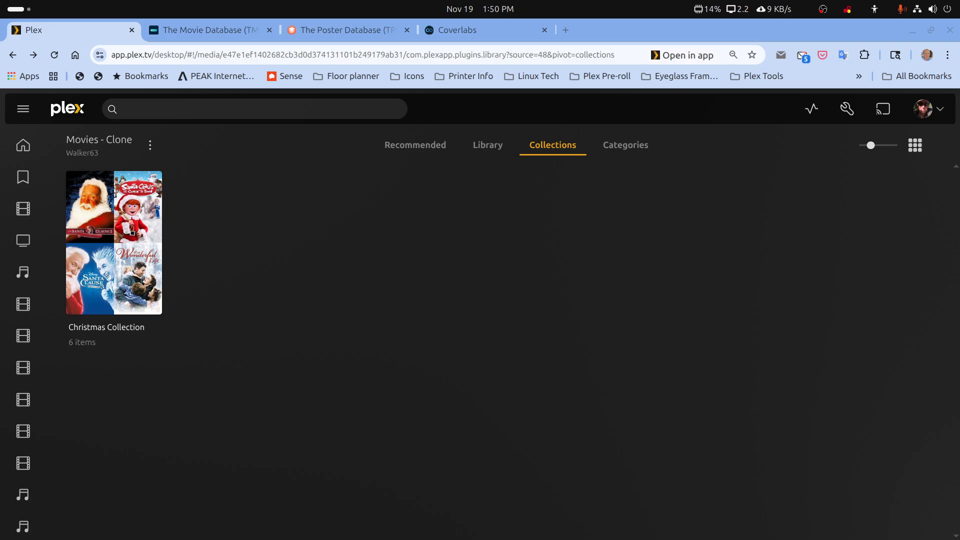
mouse_move(146, 241)
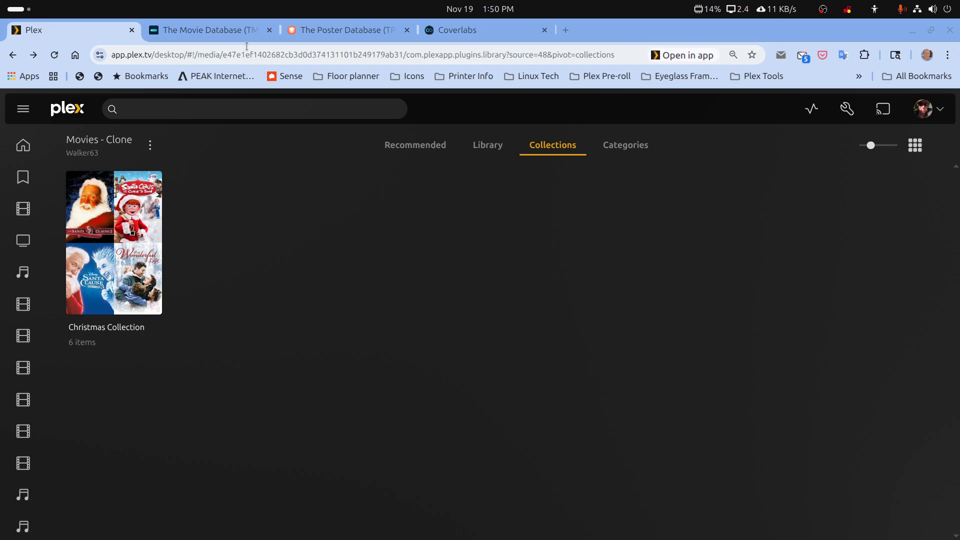
Step: Look at The Poster Database and the Montis template on Coverlabs as poster sources, and return to the Coverlabs template overview
left_click(351, 33)
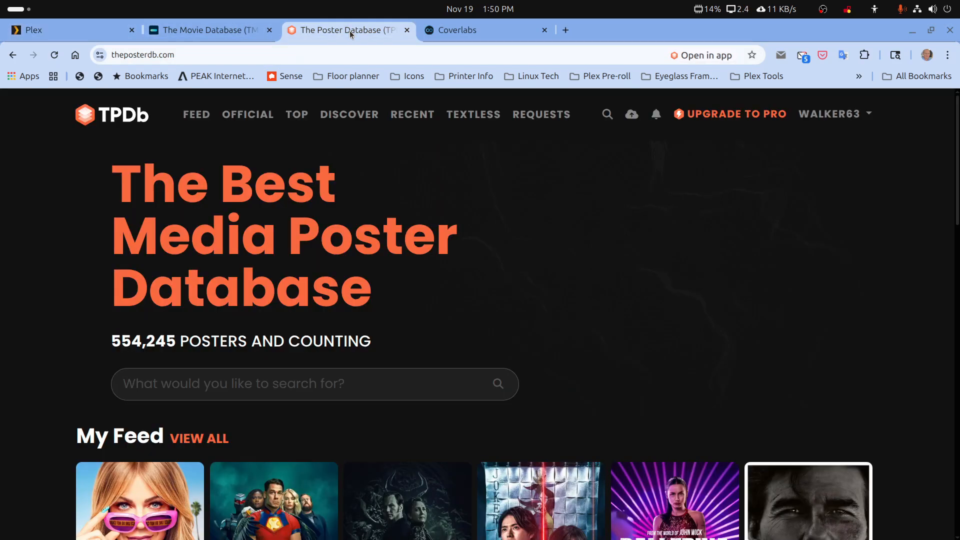
left_click(458, 32)
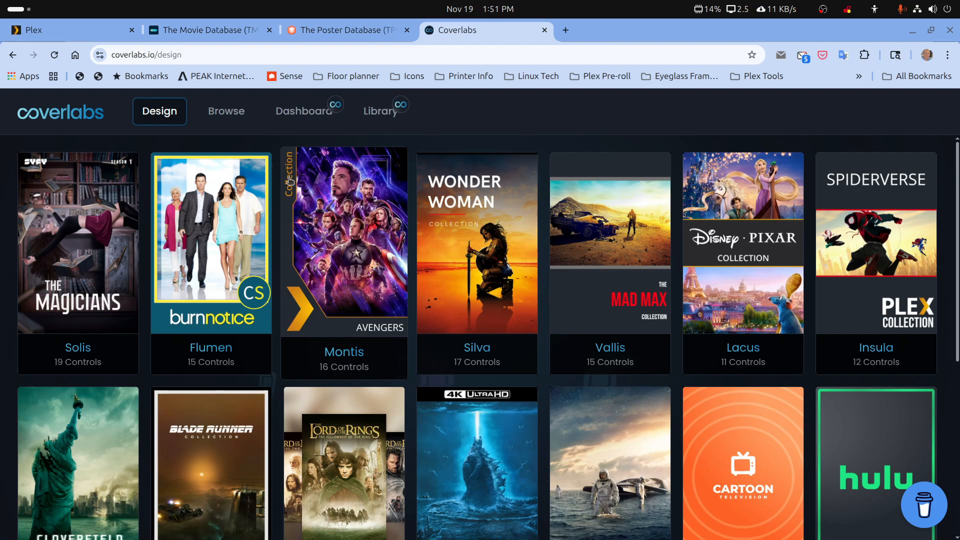
left_click(369, 232)
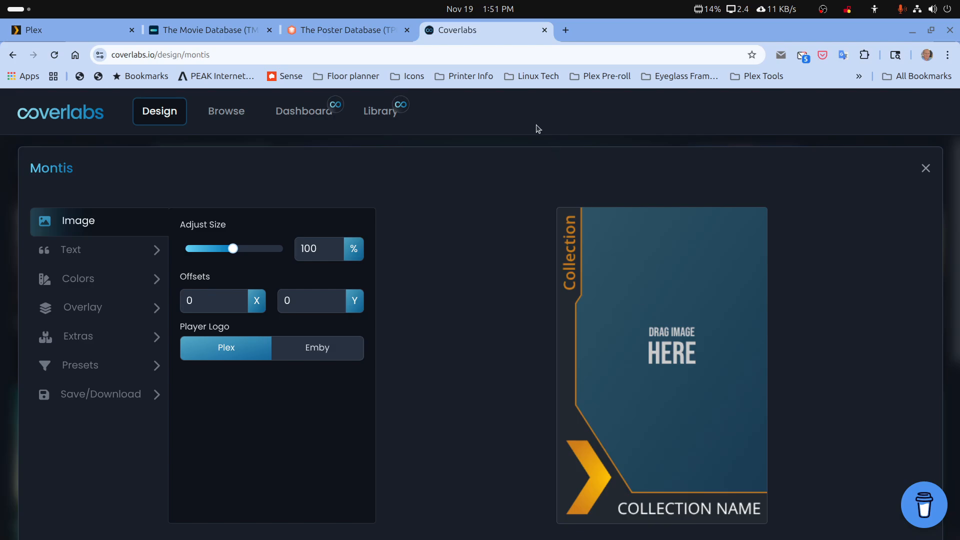
left_click(12, 55)
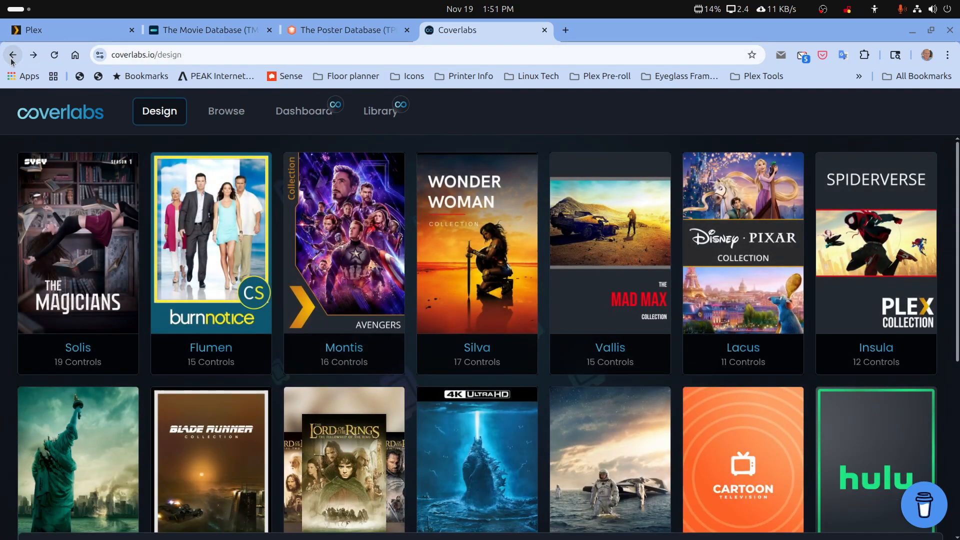
Step: Switch to The Poster Database and search for "christmas"
left_click(334, 32)
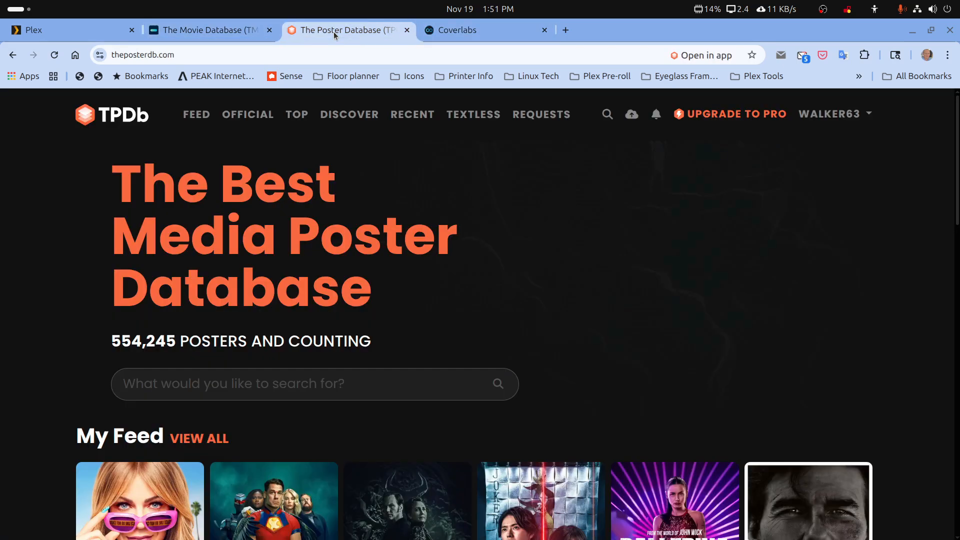
left_click(292, 375)
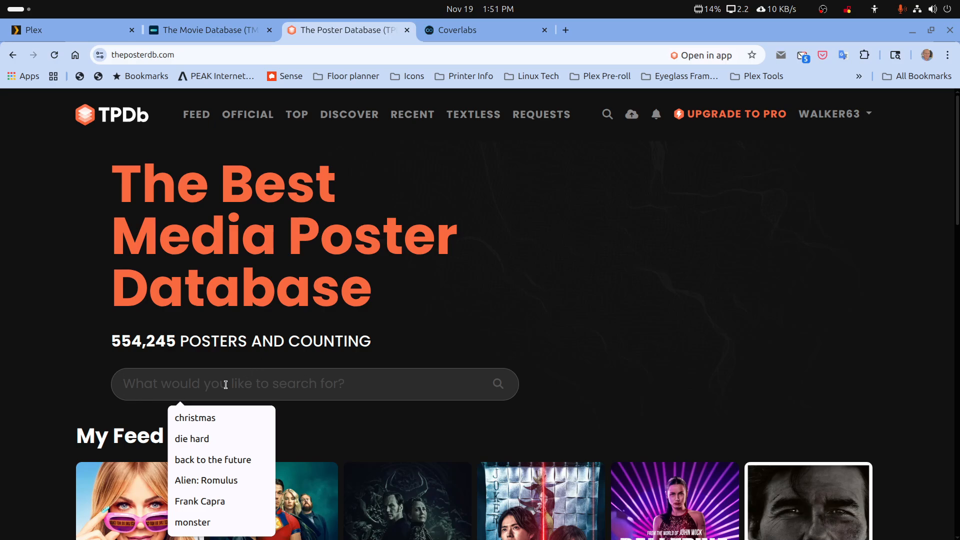
left_click(196, 418)
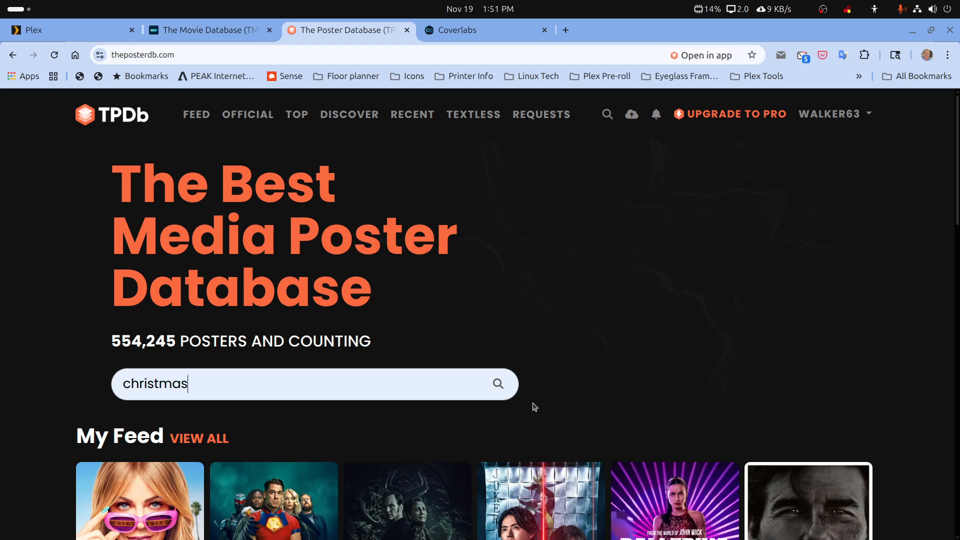
key("Return")
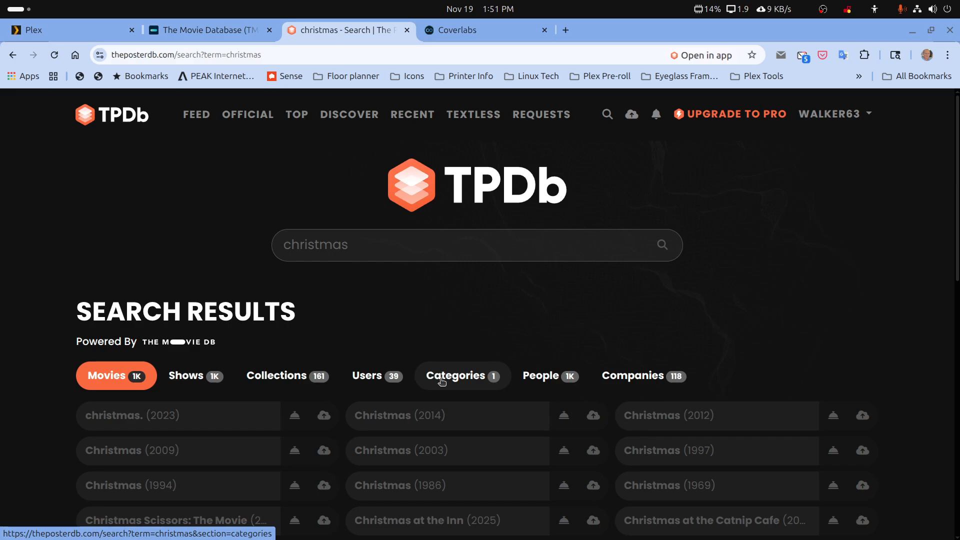
Step: Check the matching collections in the search results, and open the Christmas category's poster page
left_click(272, 380)
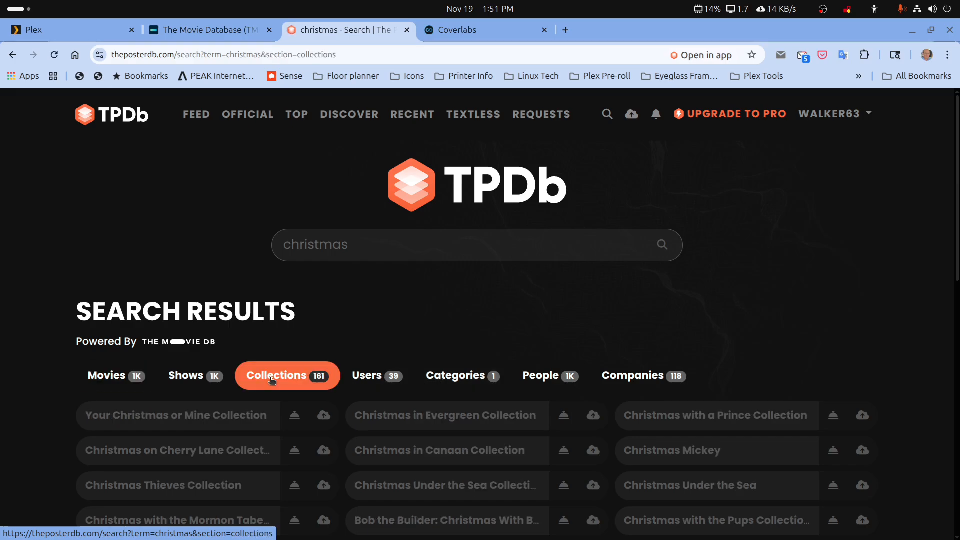
scroll(242, 406, "down", 1)
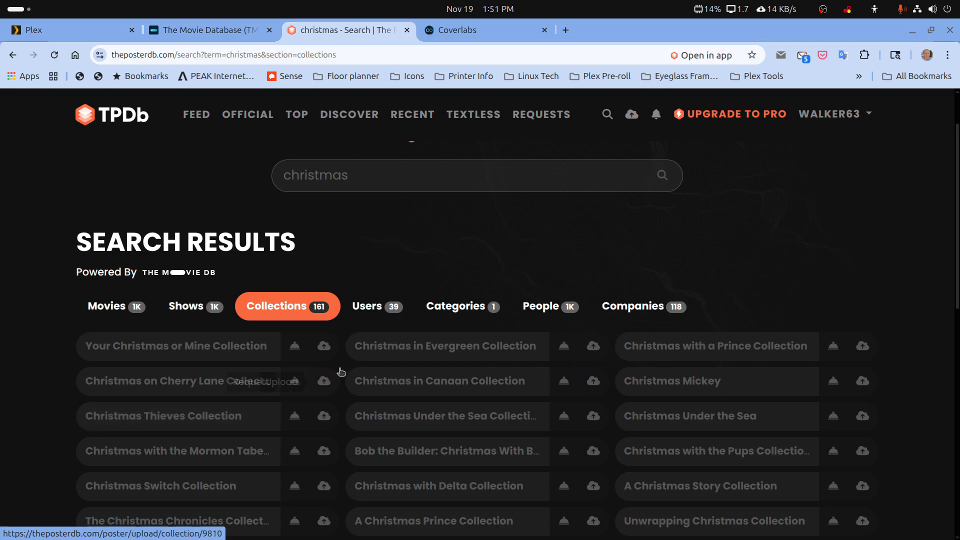
left_click(438, 311)
scroll(382, 333, "down", 2)
left_click(101, 285)
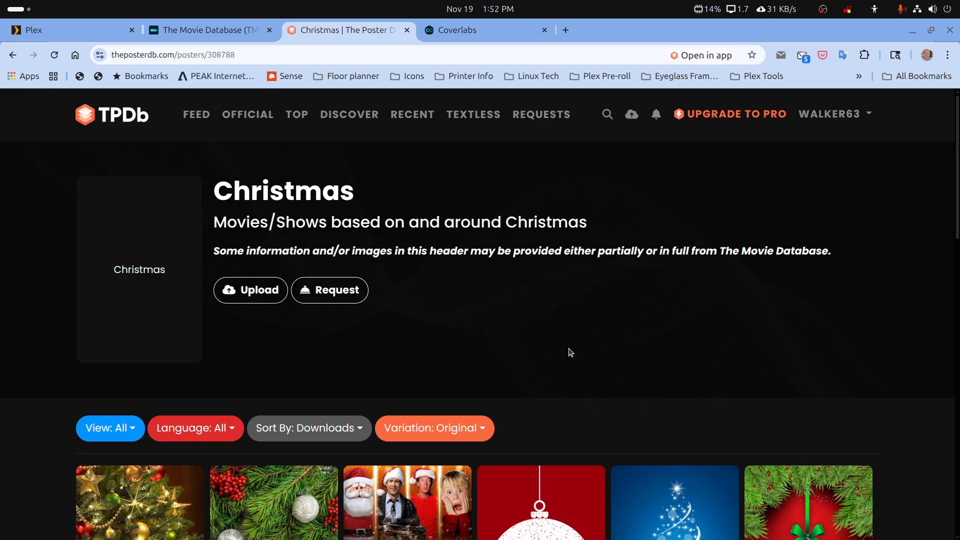
Step: Browse the first three pages of Christmas posters for one that suits the collection
scroll(569, 351, "down", 5)
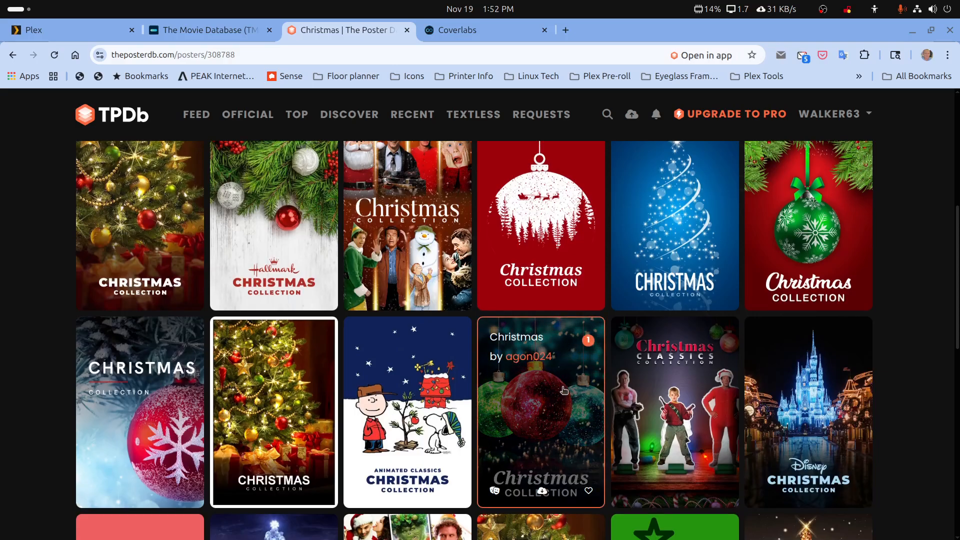
scroll(569, 352, "down", 4)
scroll(563, 390, "down", 7)
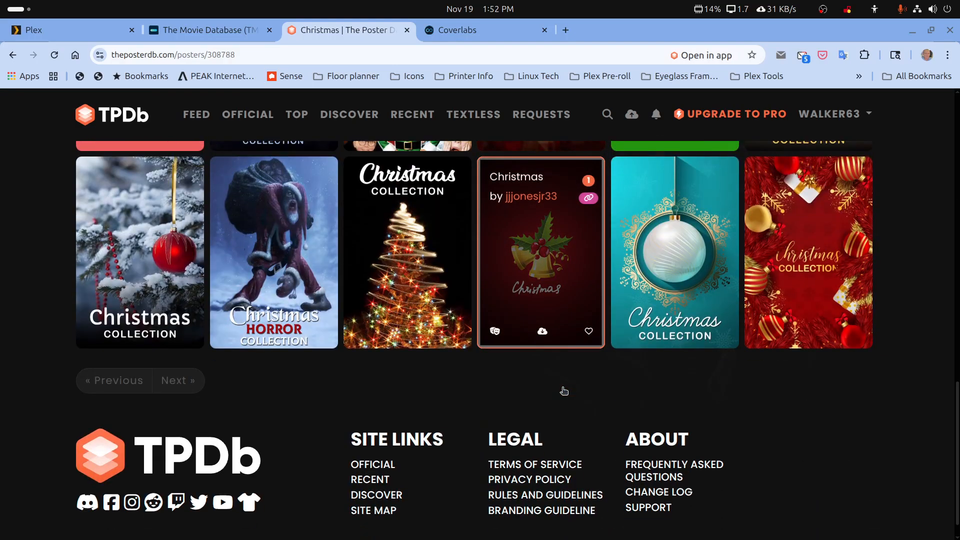
left_click(167, 382)
scroll(428, 438, "down", 4)
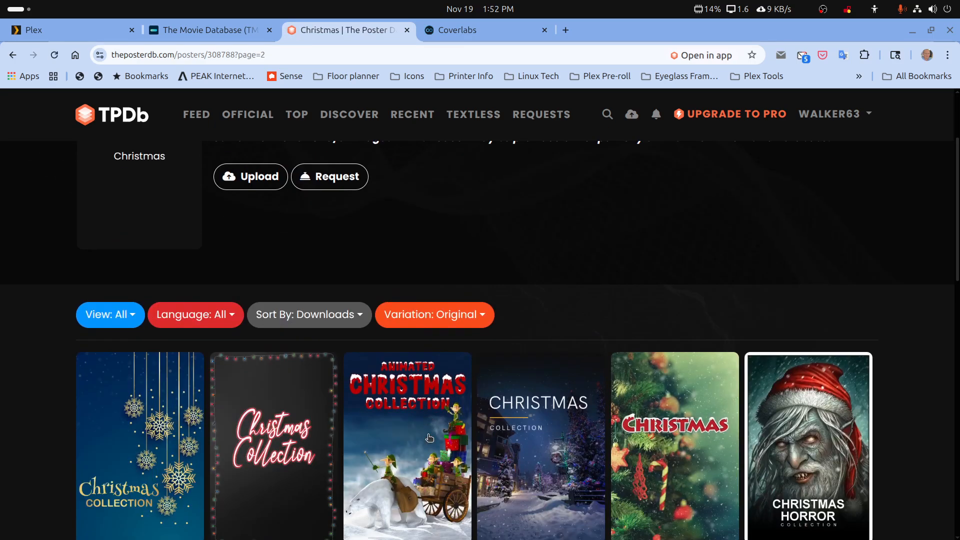
scroll(430, 438, "down", 2)
scroll(429, 438, "up", 3)
scroll(794, 369, "down", 1)
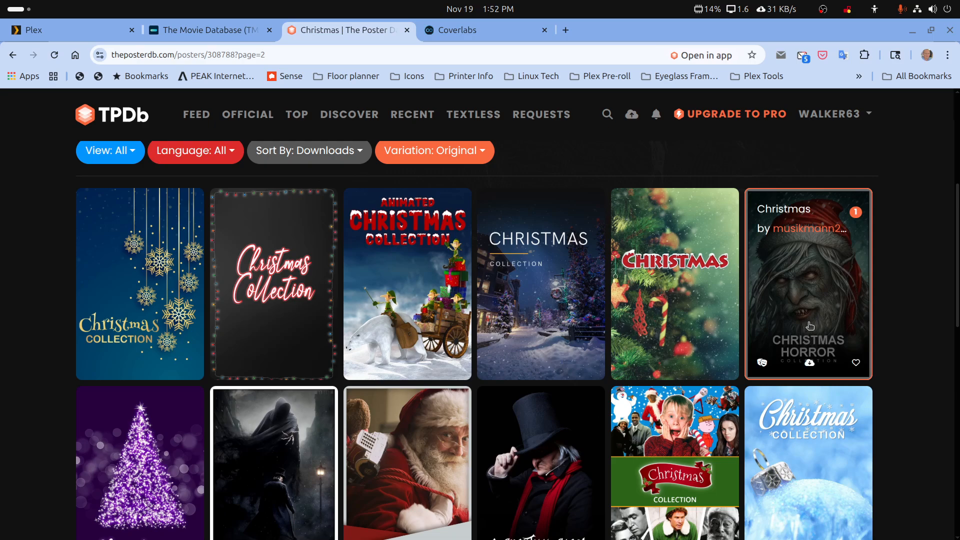
scroll(810, 326, "down", 3)
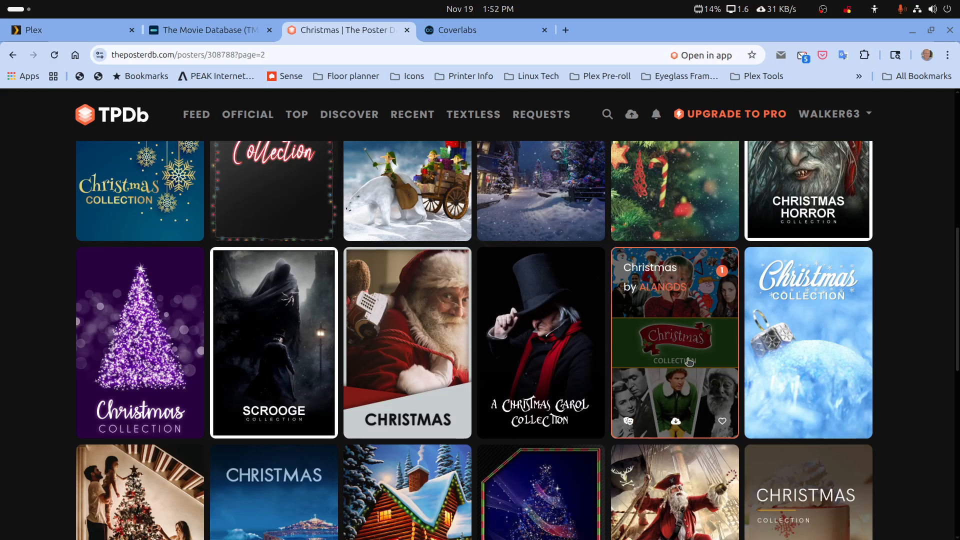
scroll(689, 361, "down", 3)
scroll(687, 360, "down", 3)
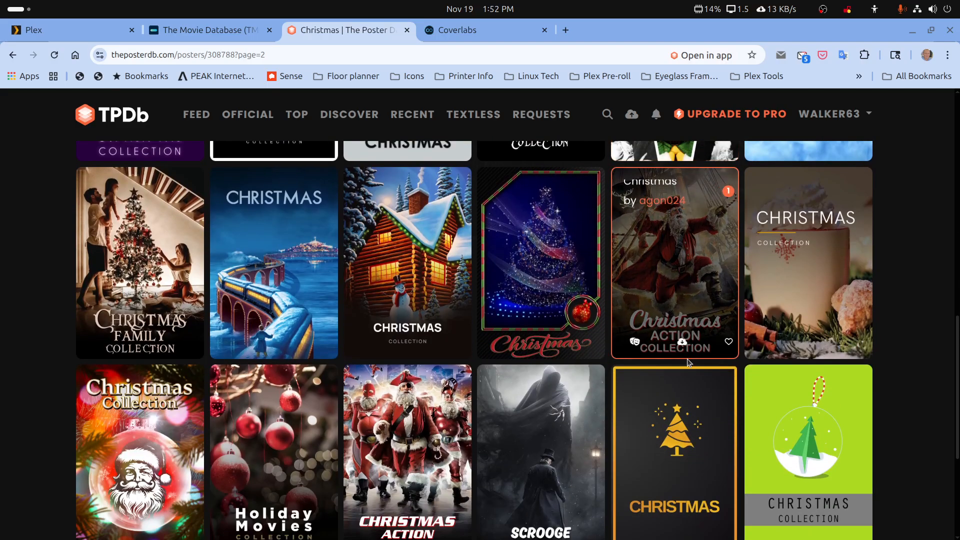
scroll(687, 359, "down", 3)
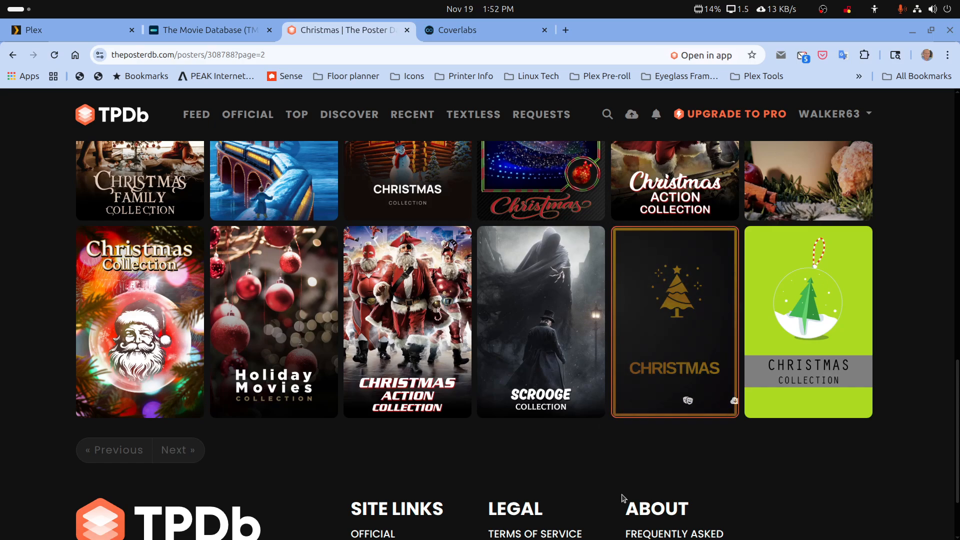
left_click(170, 450)
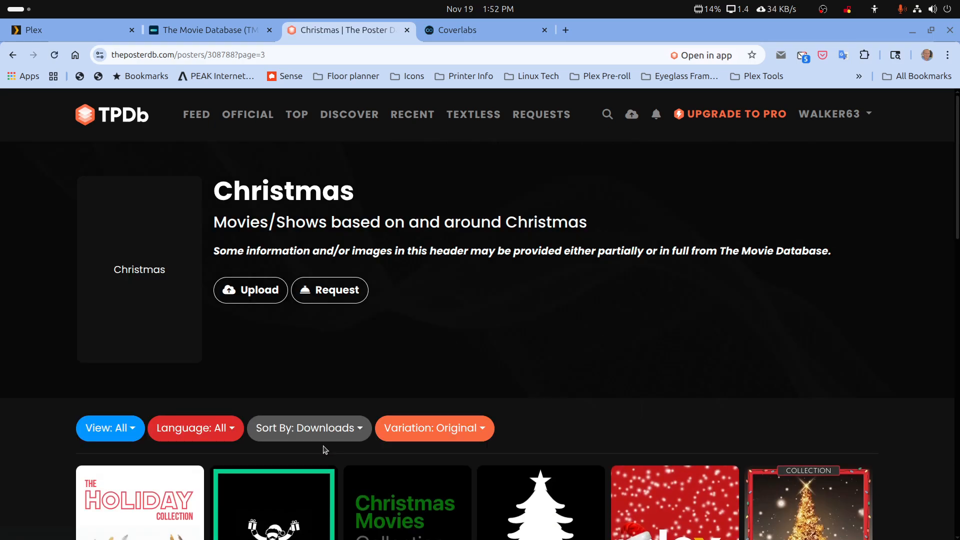
scroll(325, 446, "down", 2)
scroll(320, 440, "up", 1)
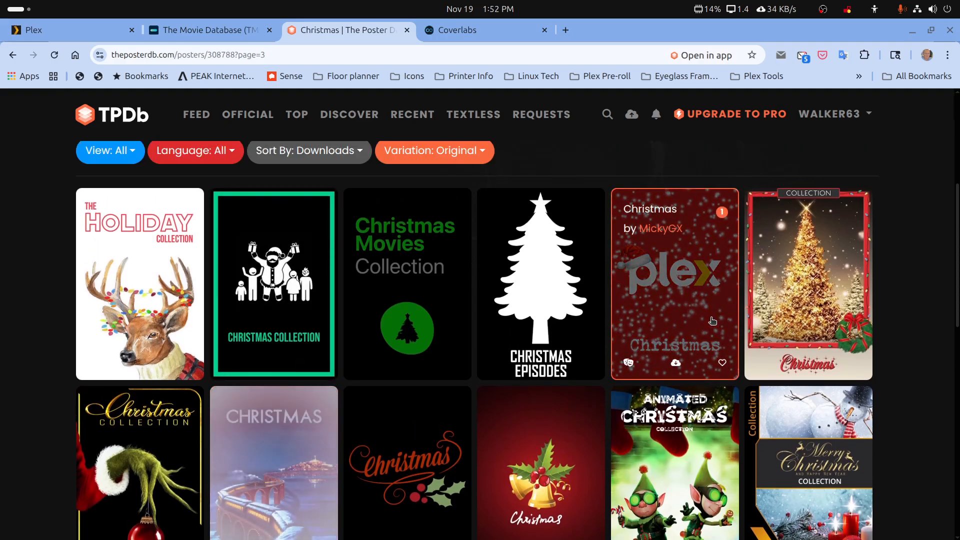
Step: Download the red Plex Christmas poster to the Downloads folder as "Christmas Manual Collection Poster.png"
left_click(675, 364)
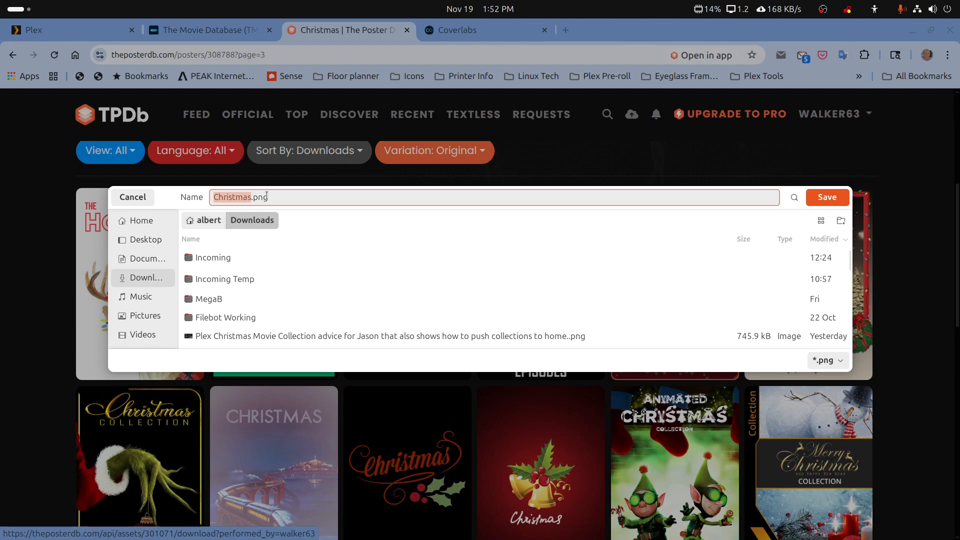
left_click(251, 198)
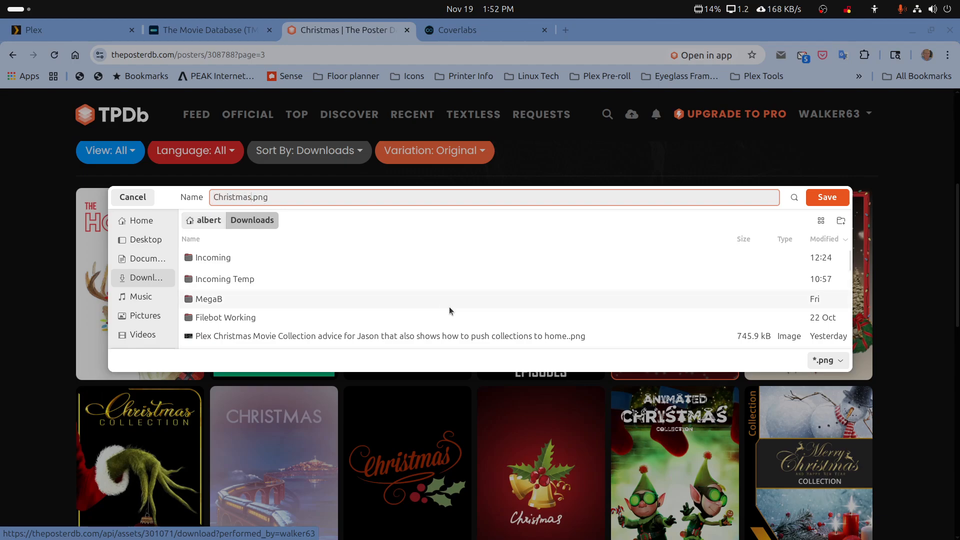
type("Manual")
type(" Collectio")
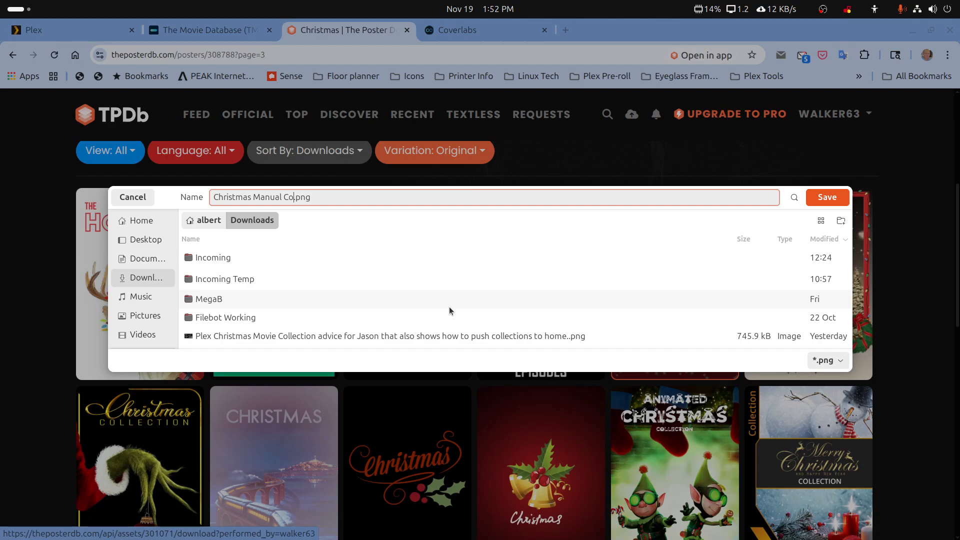
type("n Poster")
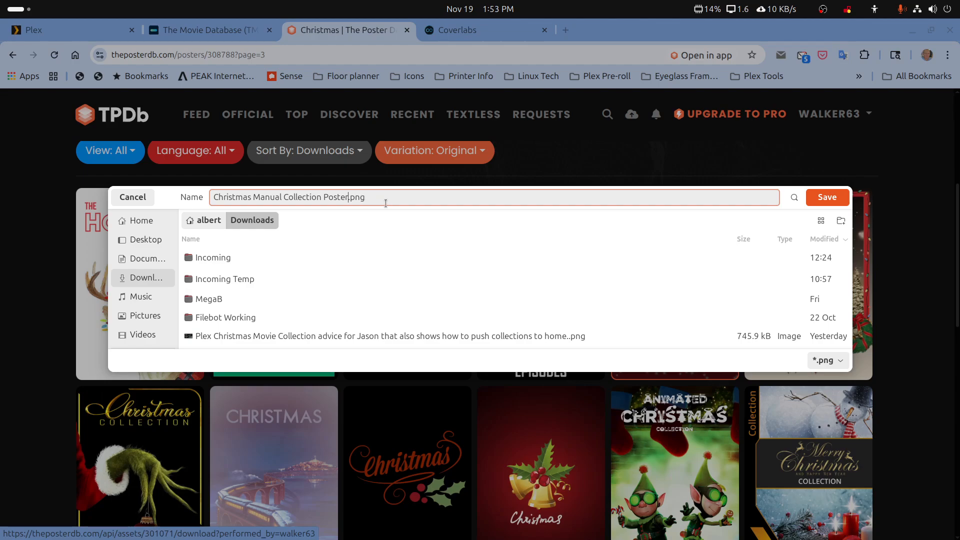
left_click(820, 200)
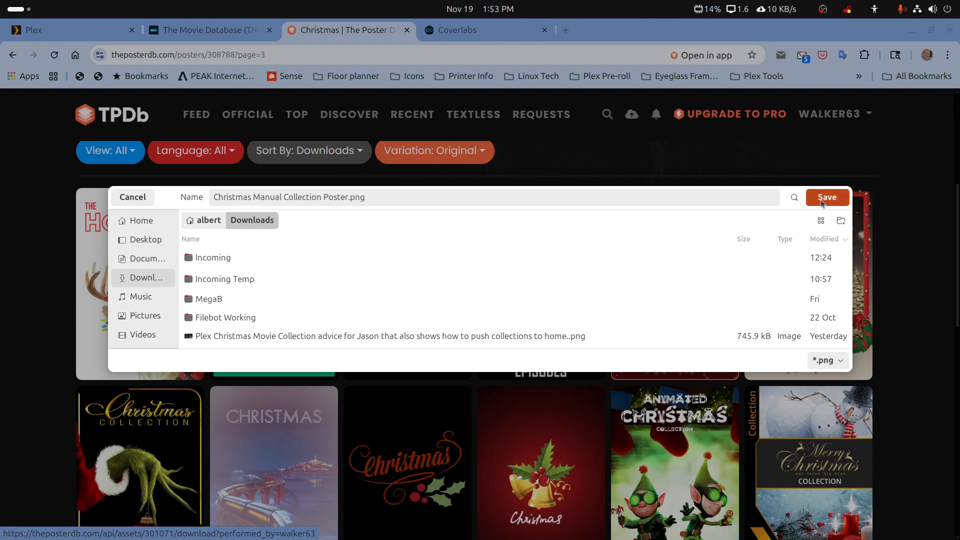
Step: Search Google in a new browser tab for "christmas movie collage"
left_click(565, 30)
left_click(316, 301)
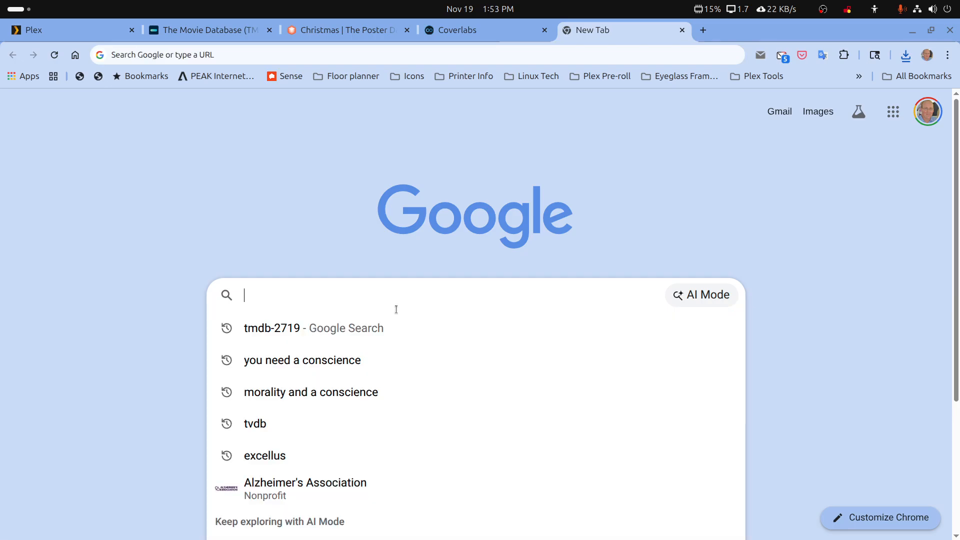
type("Christmas movie collage")
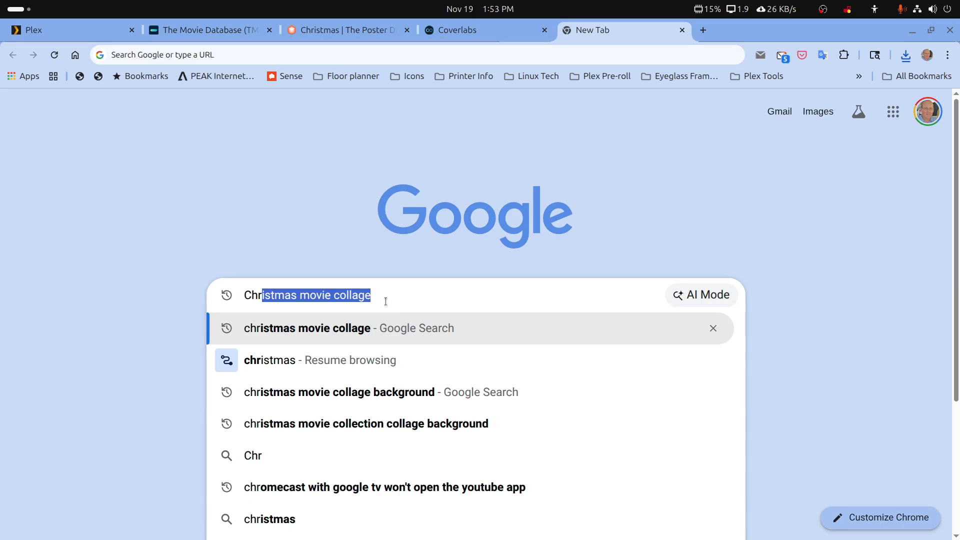
left_click(368, 330)
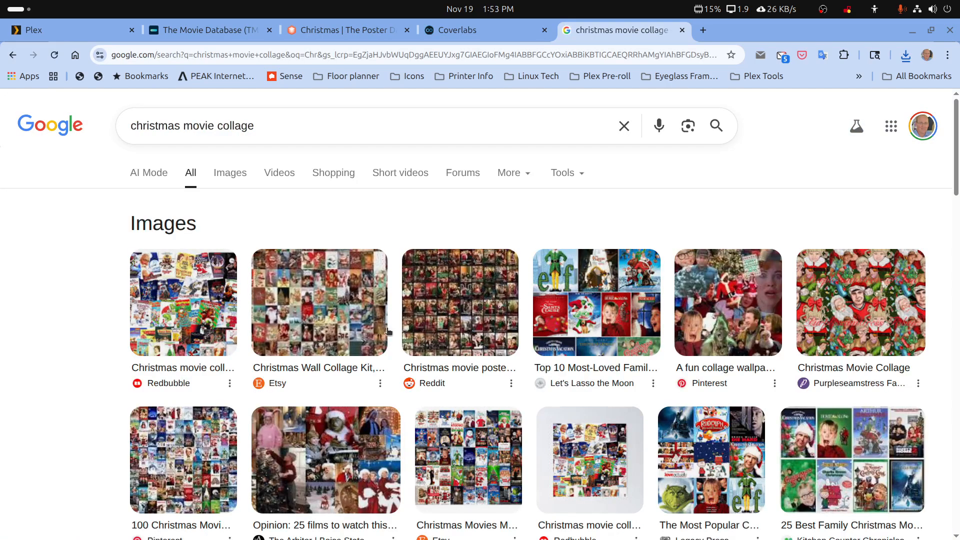
Step: Preview several collage images from the results, ending on Monday Morning Economist's "What's the most popular Christmas movie of all time?" image
left_click(566, 343)
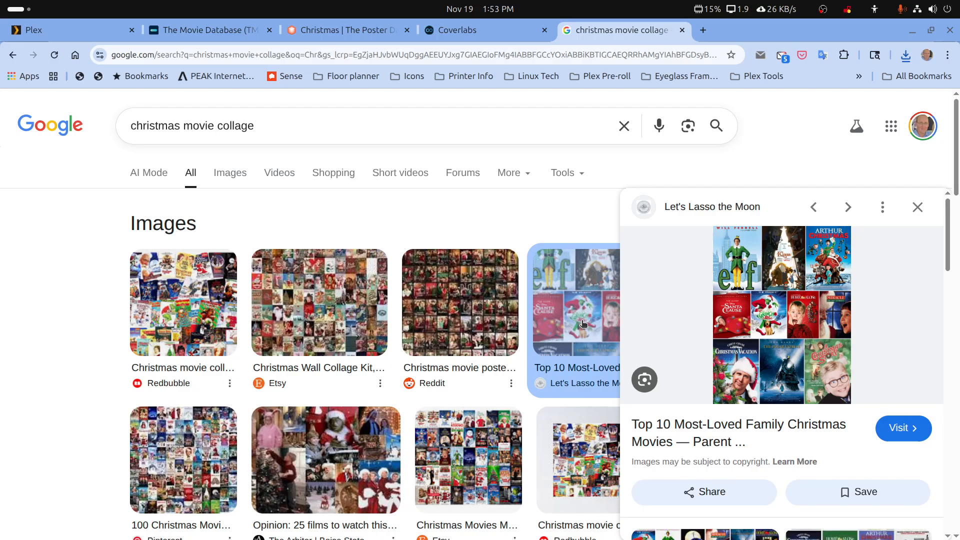
left_click(918, 207)
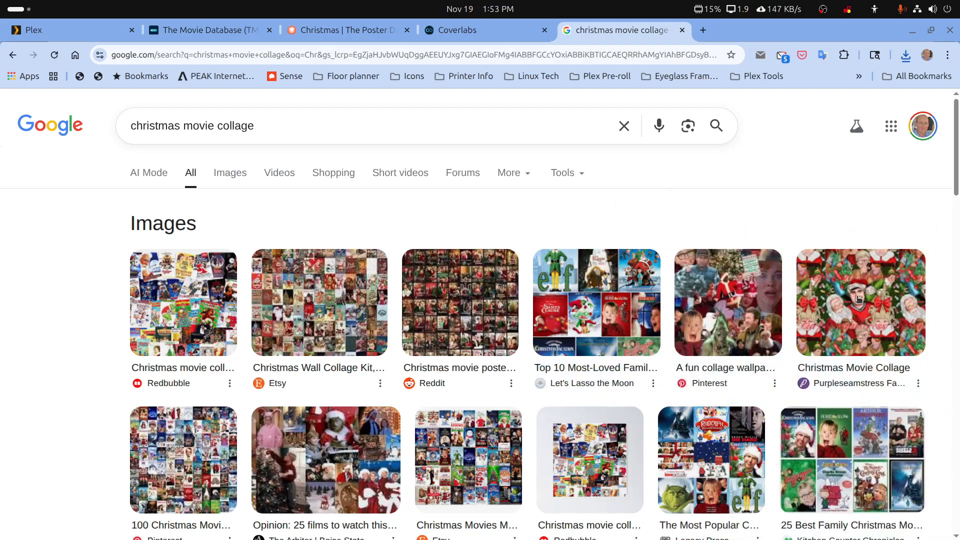
left_click(881, 426)
scroll(870, 406, "down", 6)
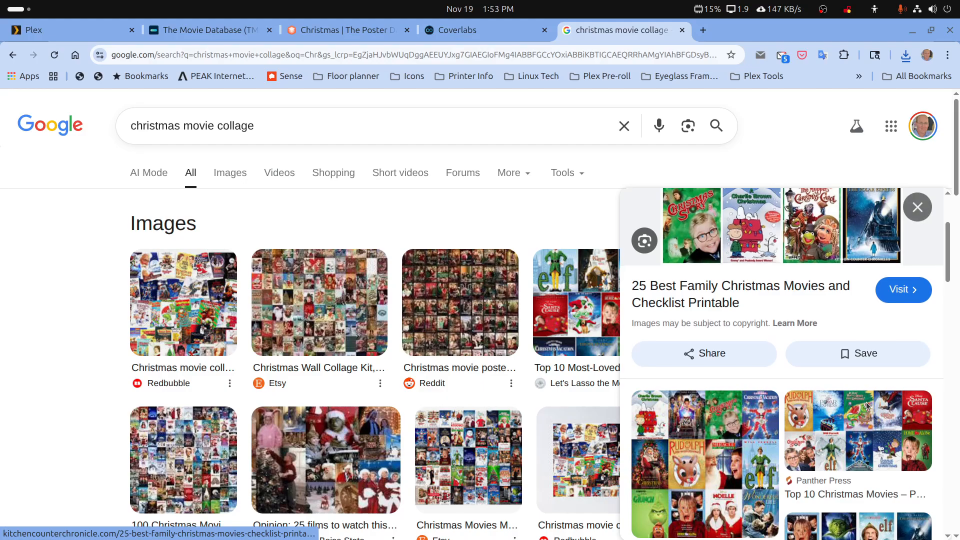
left_click(884, 366)
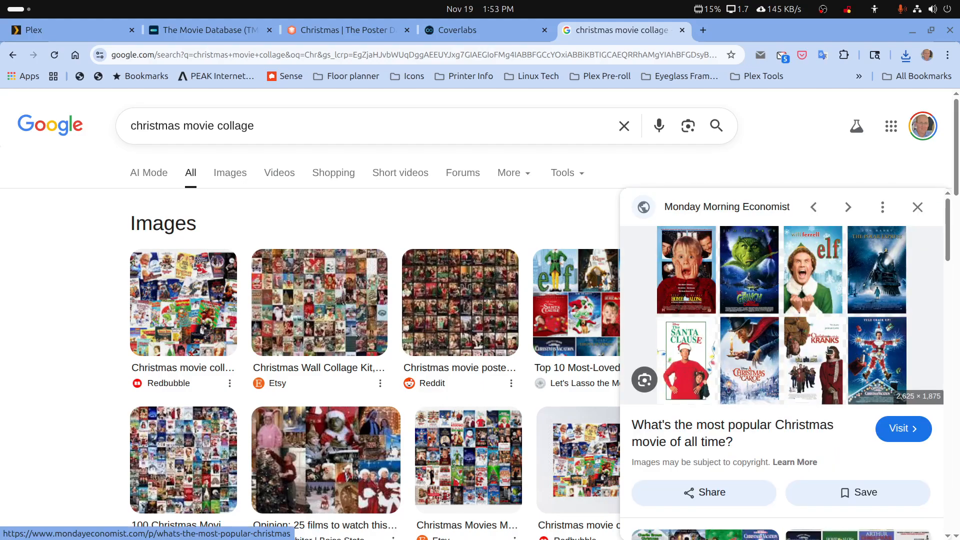
Step: Save the previewed collage image in Downloads as "Christmas Manual Collection Background.png", and close the search page
right_click(772, 311)
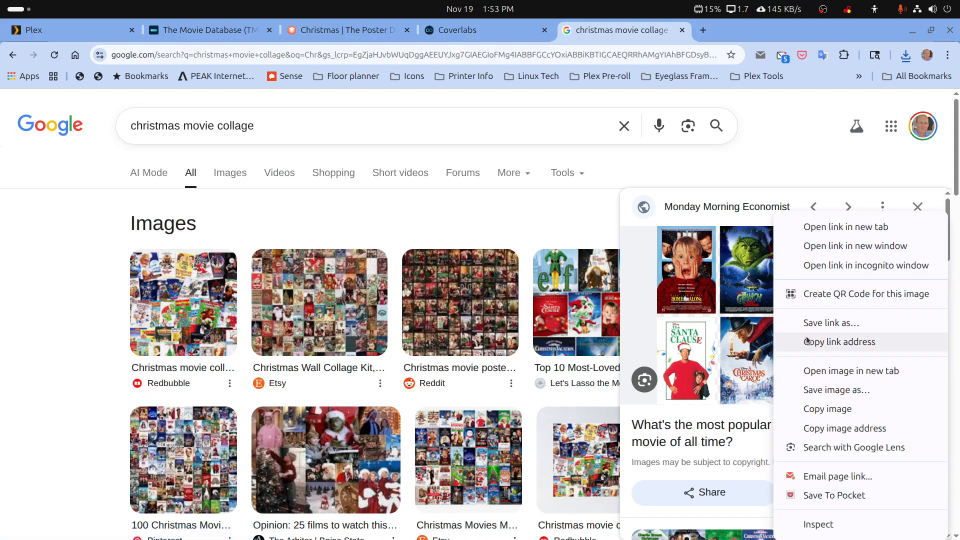
left_click(823, 390)
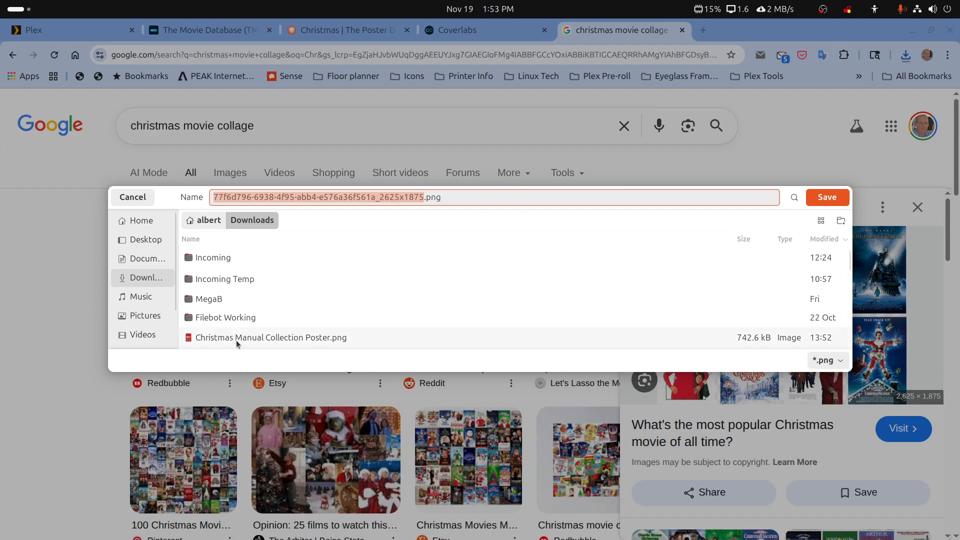
left_click(236, 340)
mouse_move(325, 197)
left_mouse_down()
mouse_move(343, 196)
mouse_move(325, 198)
left_mouse_up()
left_click(325, 198)
type("B")
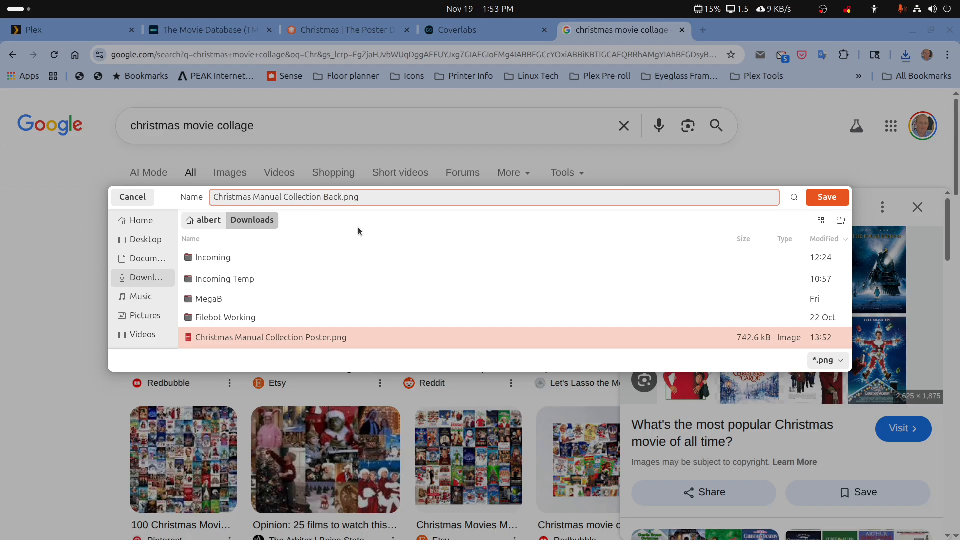
type("ackground")
left_click(824, 199)
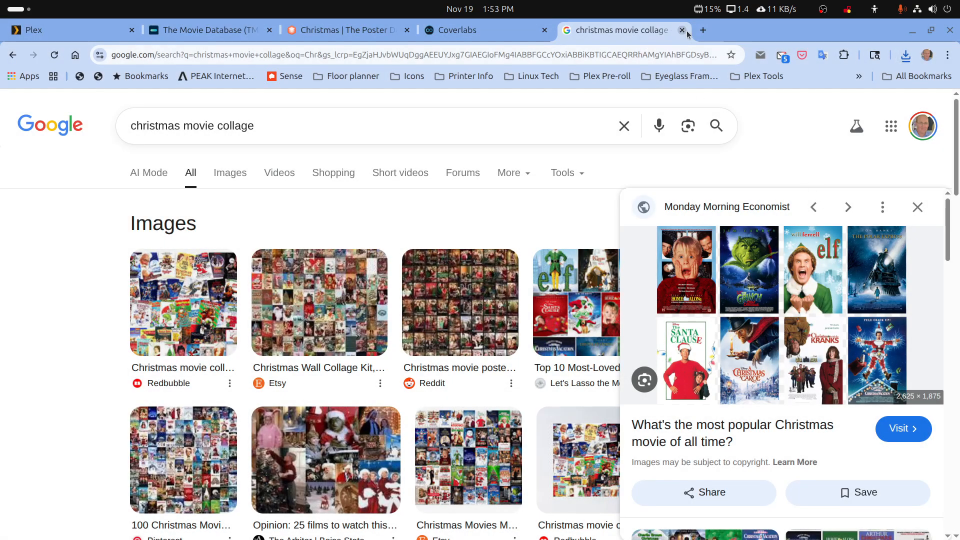
left_click(681, 31)
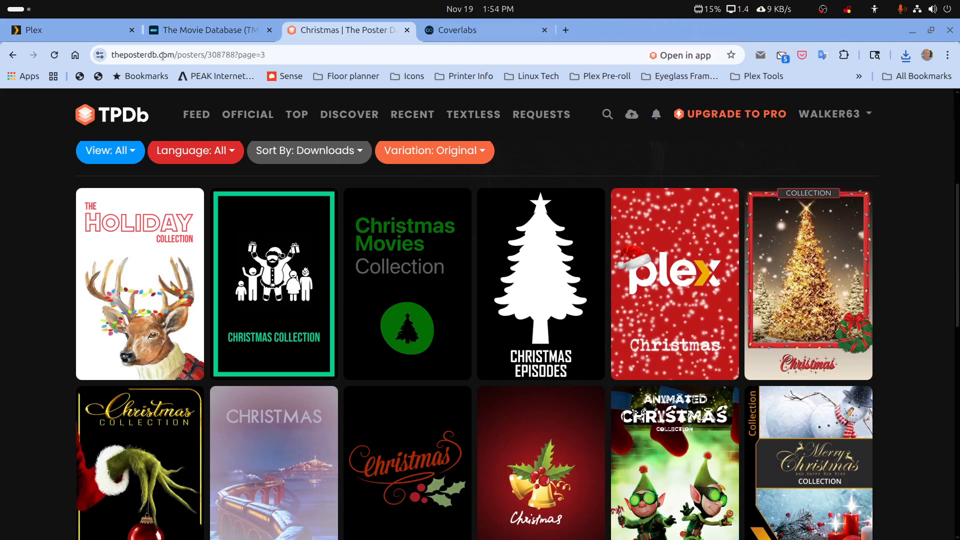
Step: Switch to Plex, edit the Christmas Collection, and upload "Christmas Manual Collection Background.png" as its background
left_click(100, 31)
mouse_move(110, 233)
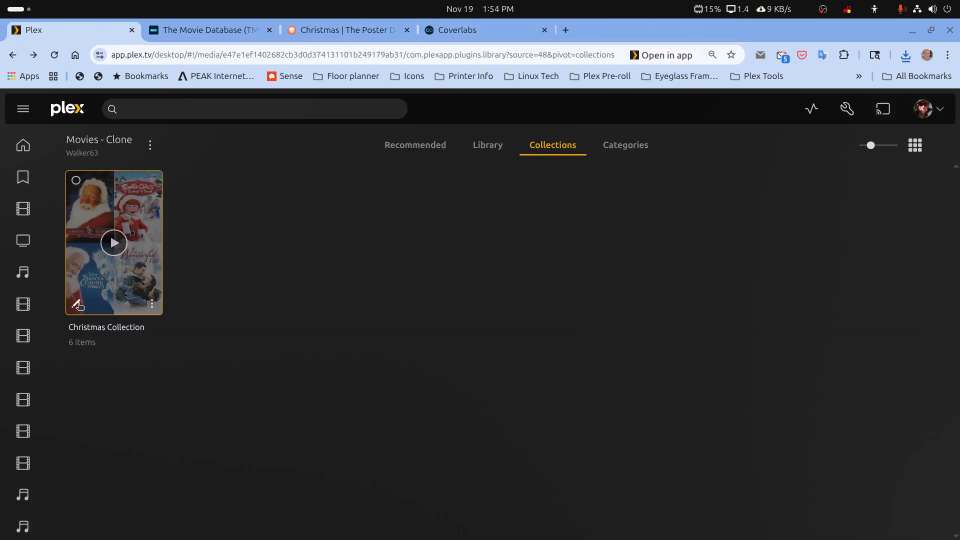
left_click(78, 304)
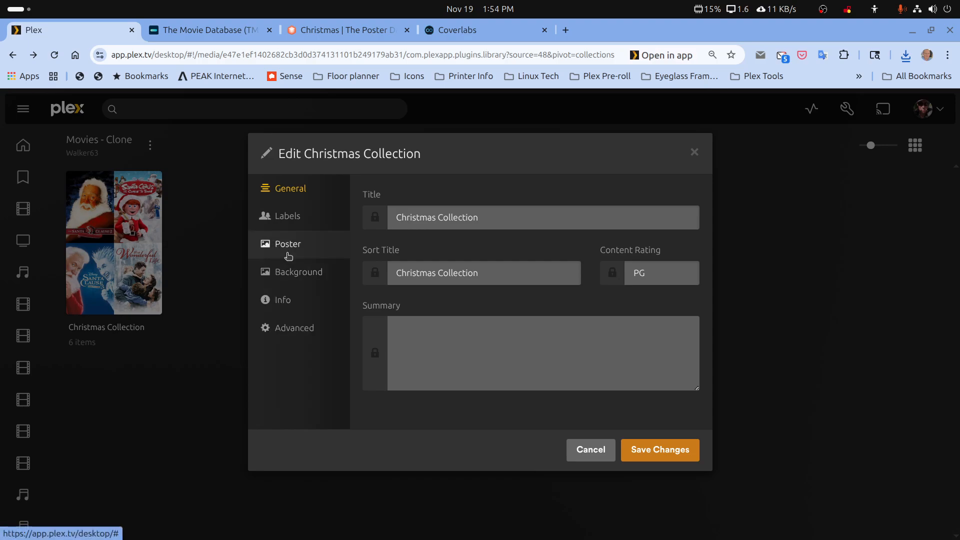
left_click(297, 274)
left_click(456, 196)
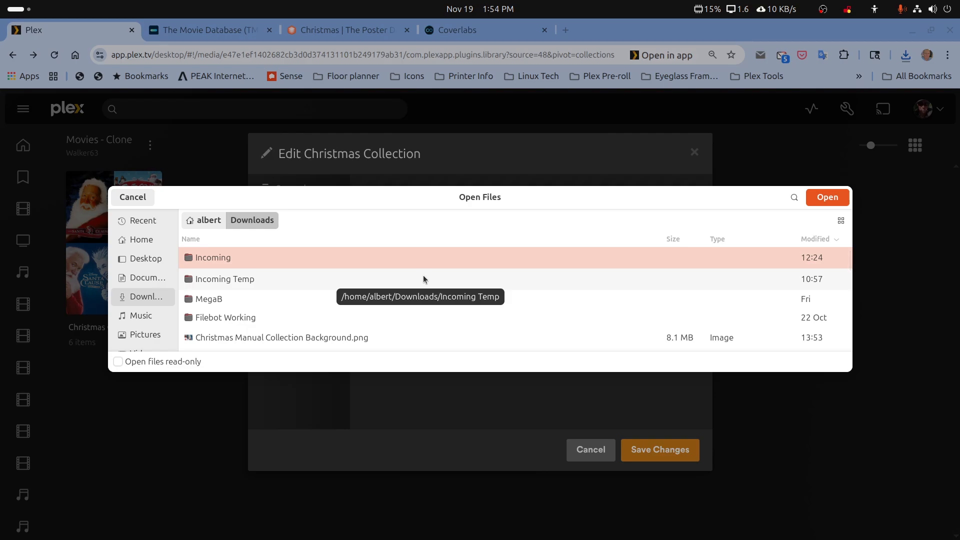
scroll(422, 275, "down", 1)
left_click(269, 320)
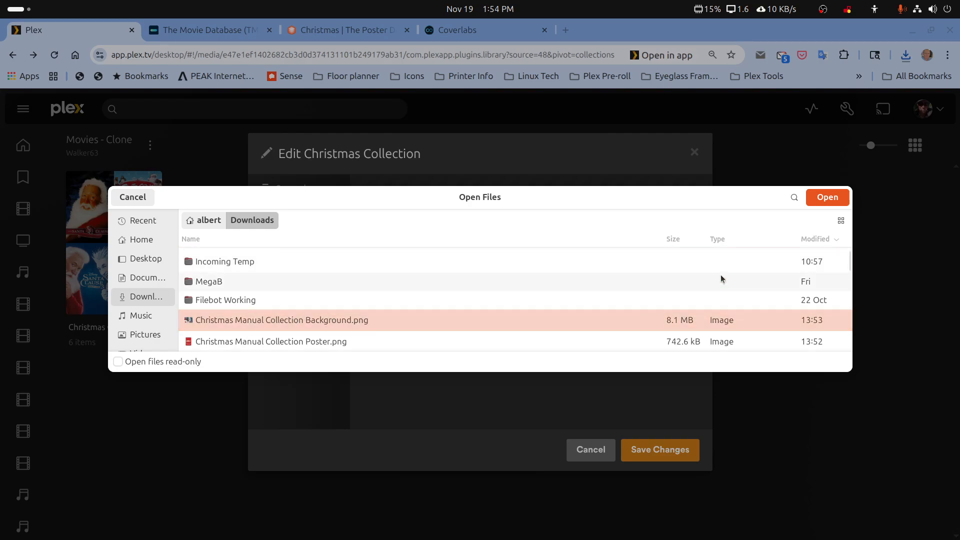
left_click(826, 196)
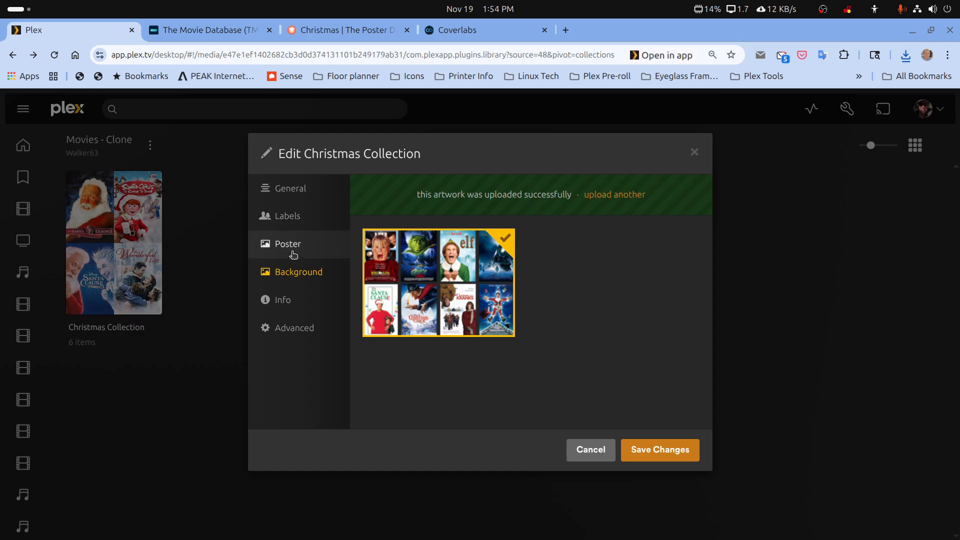
Step: Upload "Christmas Manual Collection Poster.png" as the Christmas Collection's poster, and save the changes
left_click(288, 246)
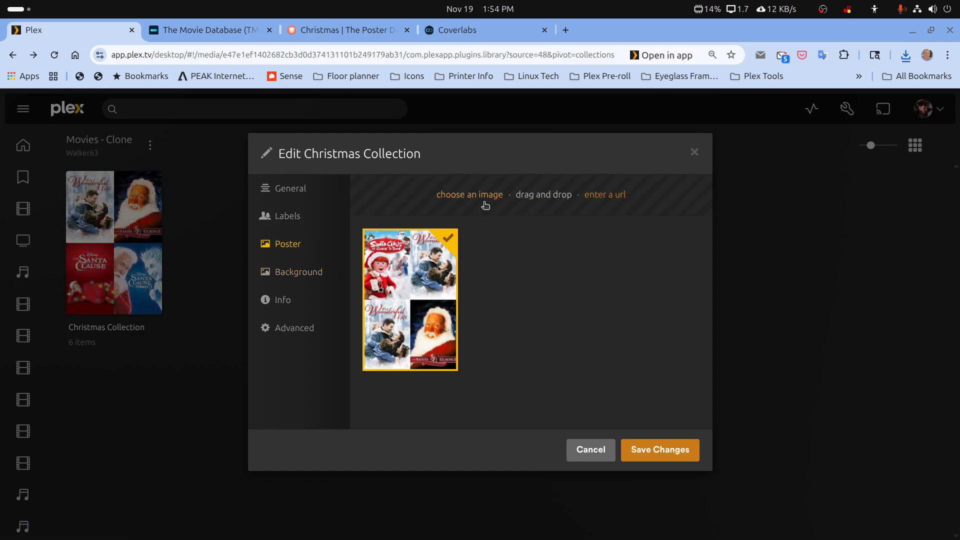
left_click(484, 202)
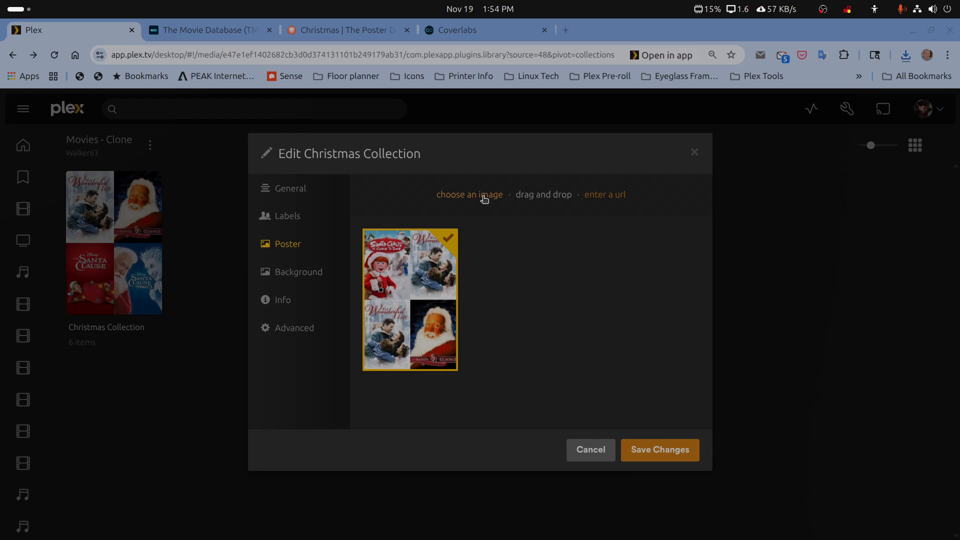
scroll(277, 313, "down", 1)
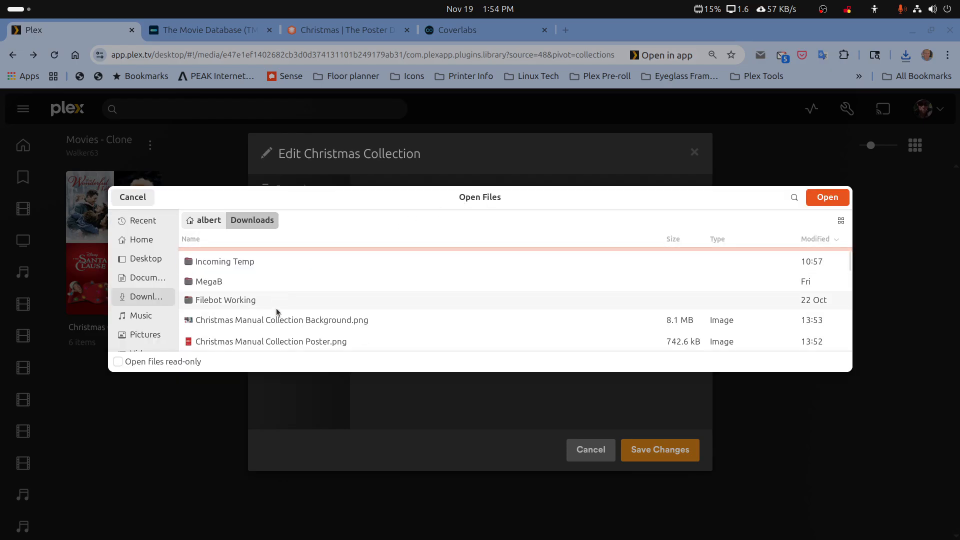
left_click(272, 341)
left_click(824, 200)
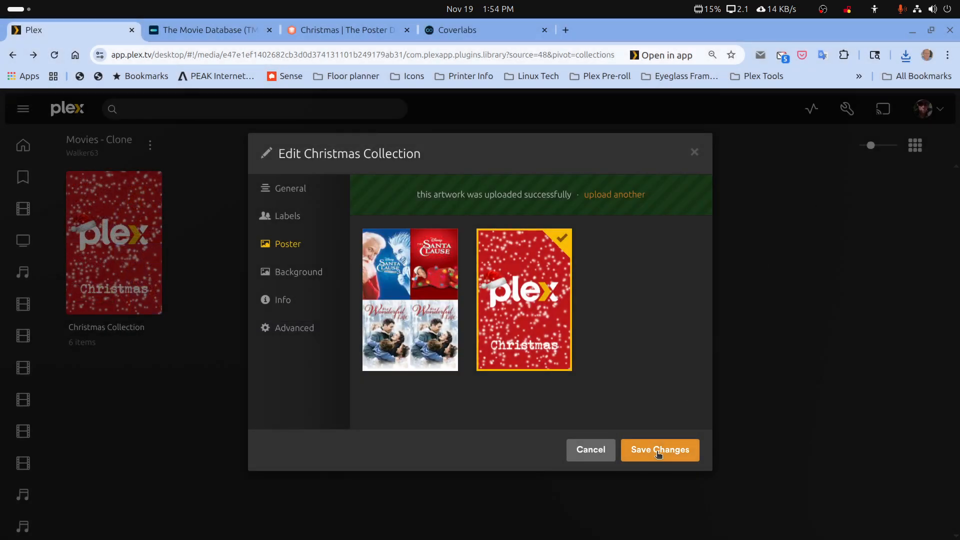
left_click(653, 451)
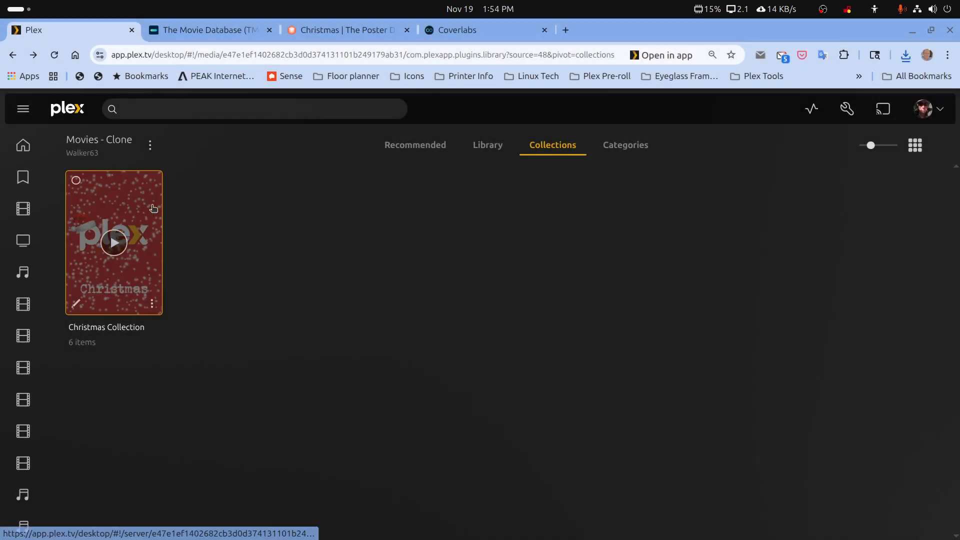
Step: Open the Christmas Collection, set its summary to "My Favorite Xmas Movies", and save the changes
left_click(125, 280)
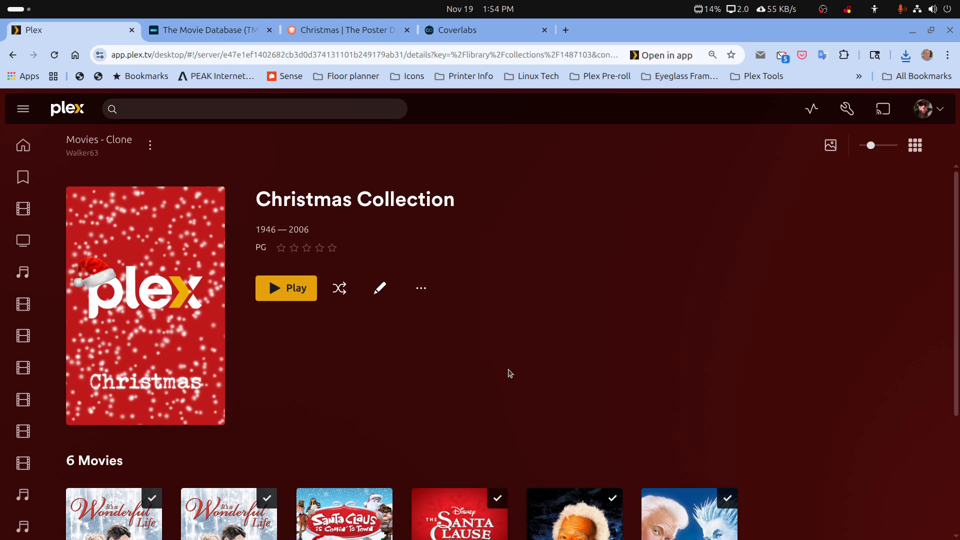
mouse_move(530, 534)
left_click(386, 298)
left_click(440, 330)
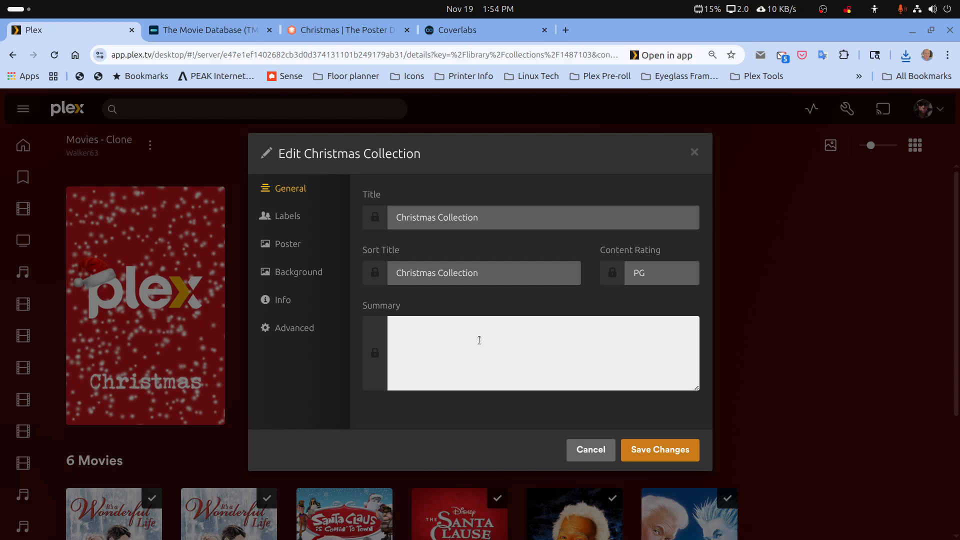
type("My Favor")
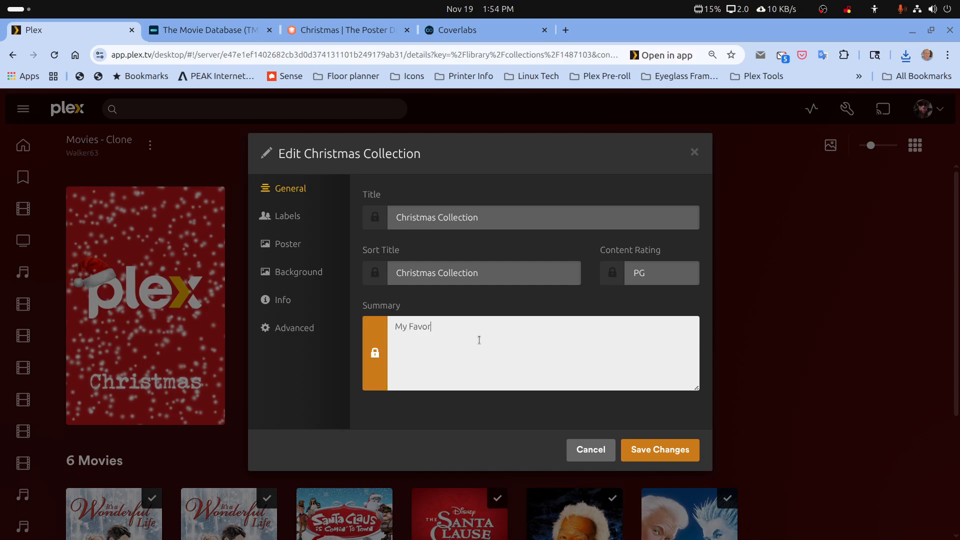
type("ite Xmas Movies")
left_click(675, 449)
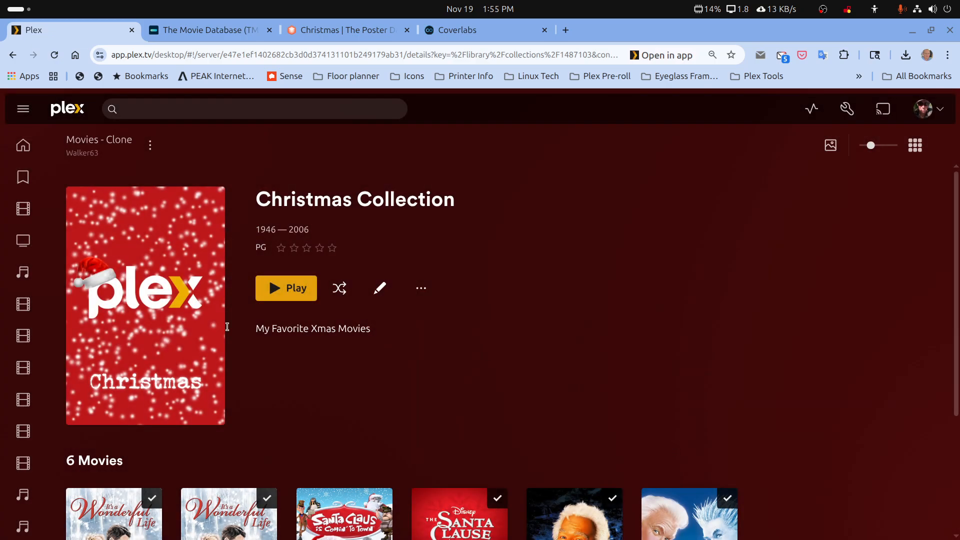
Step: Leave the Christmas Collection, open the full Movies - Clone library, and start creating a smart collection
right_click(525, 145)
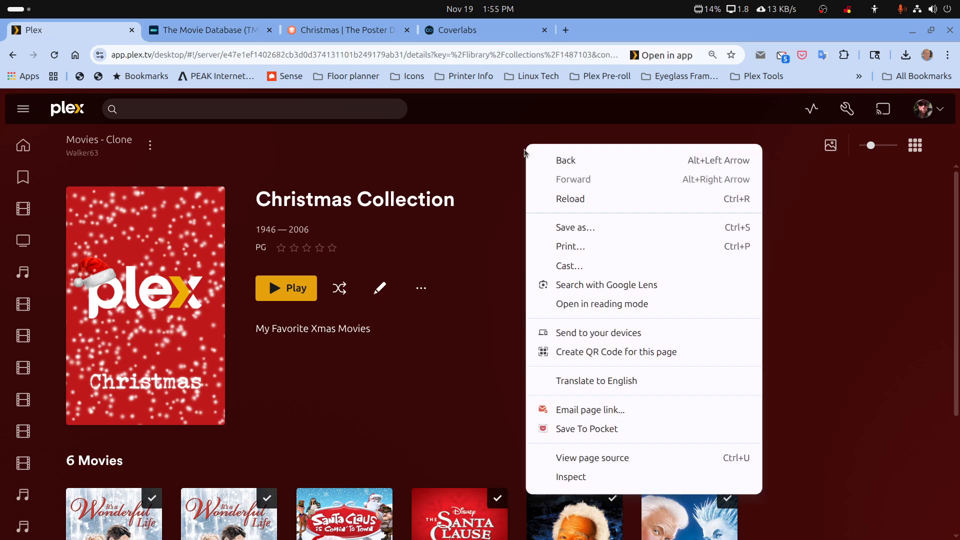
left_click(555, 165)
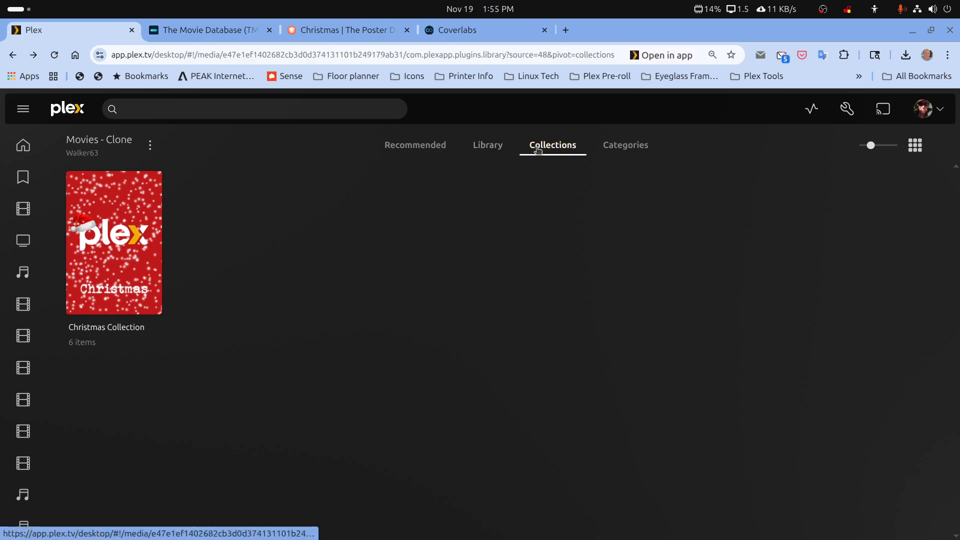
left_click(480, 146)
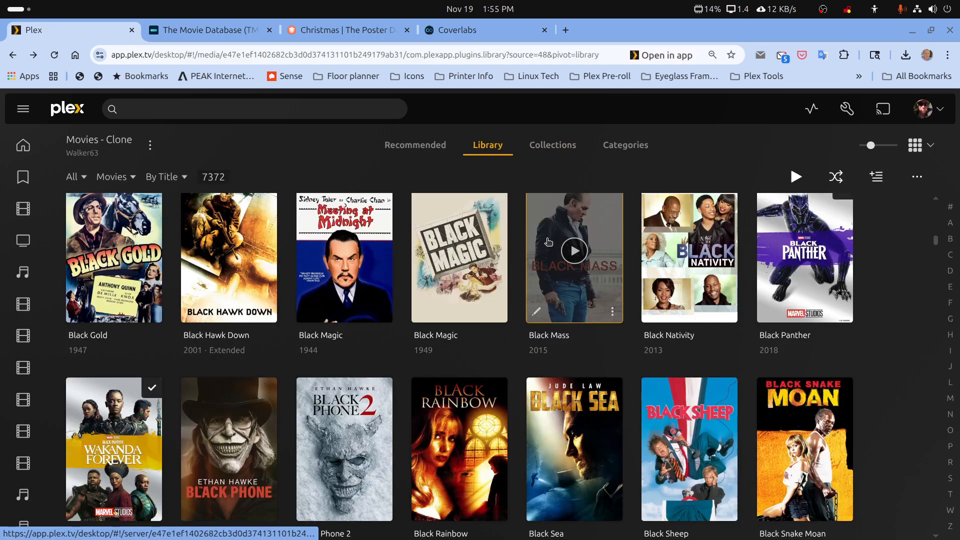
left_click(873, 181)
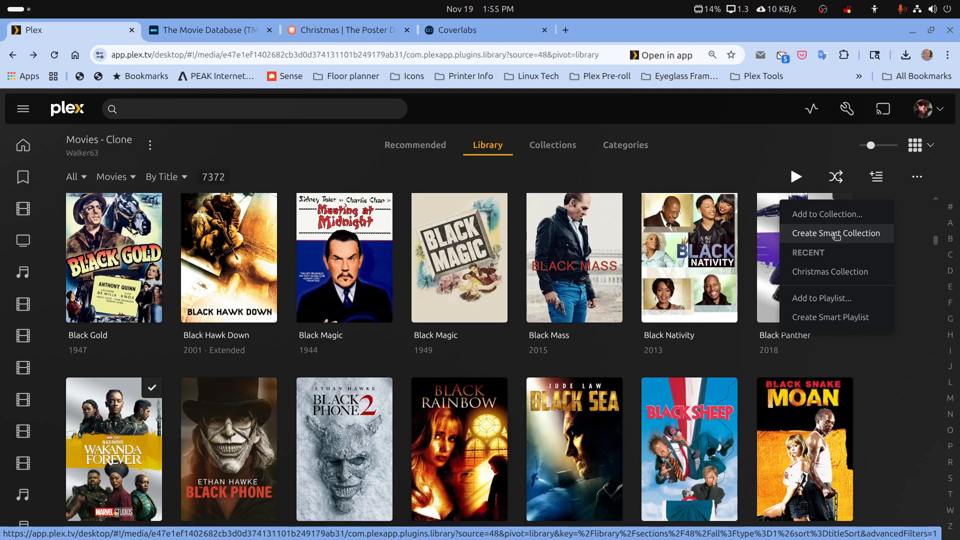
left_click(836, 234)
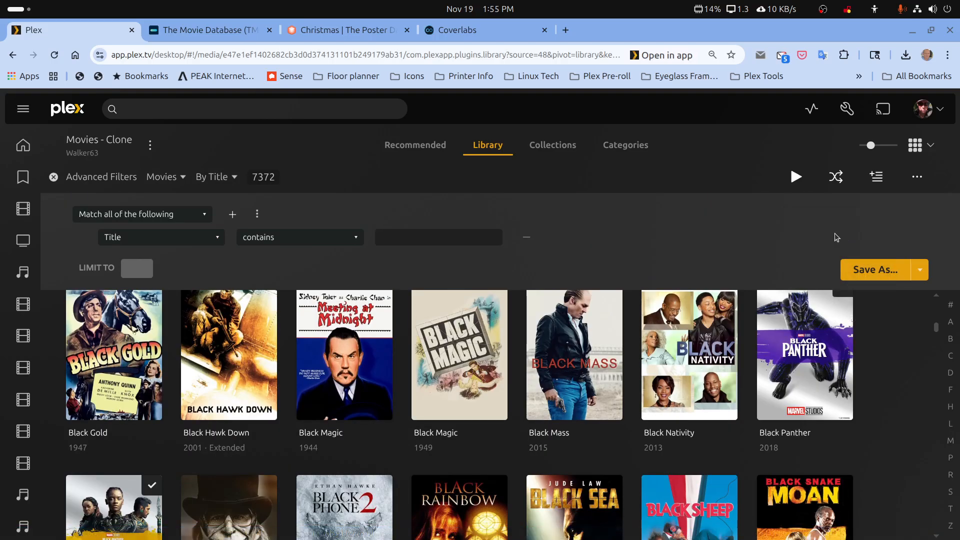
left_click(402, 240)
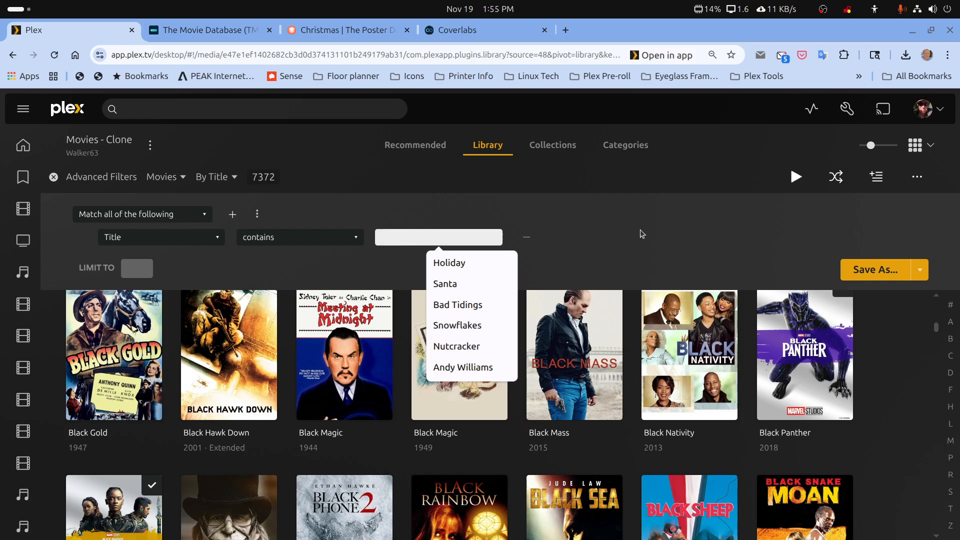
type("Ch")
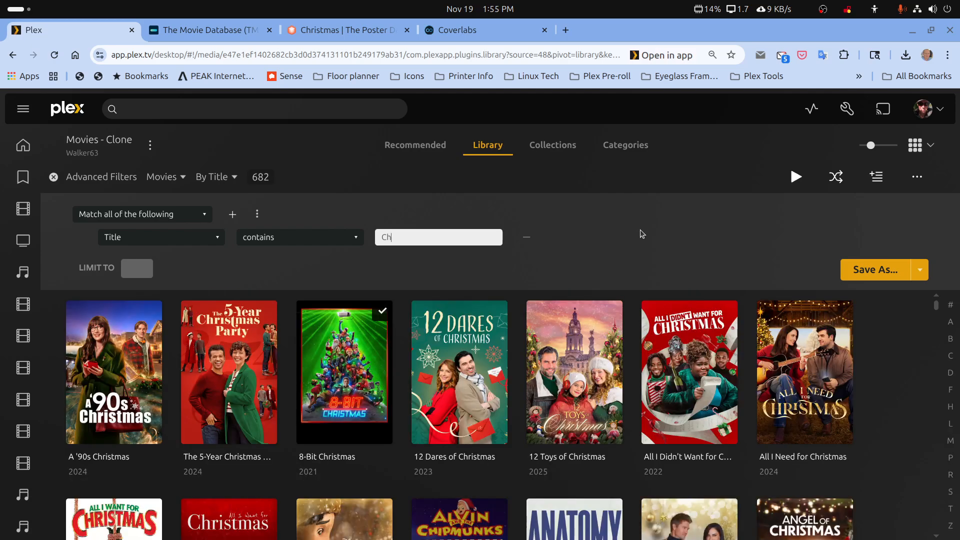
key("BackSpace")
key("BackSpace")
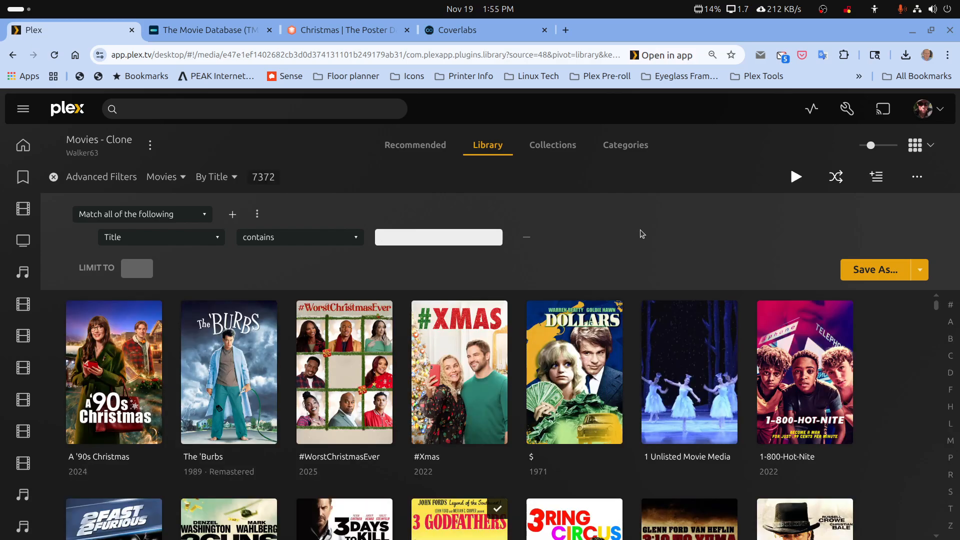
Step: Set the advanced filter rule so that the genre is Horror
left_click(218, 239)
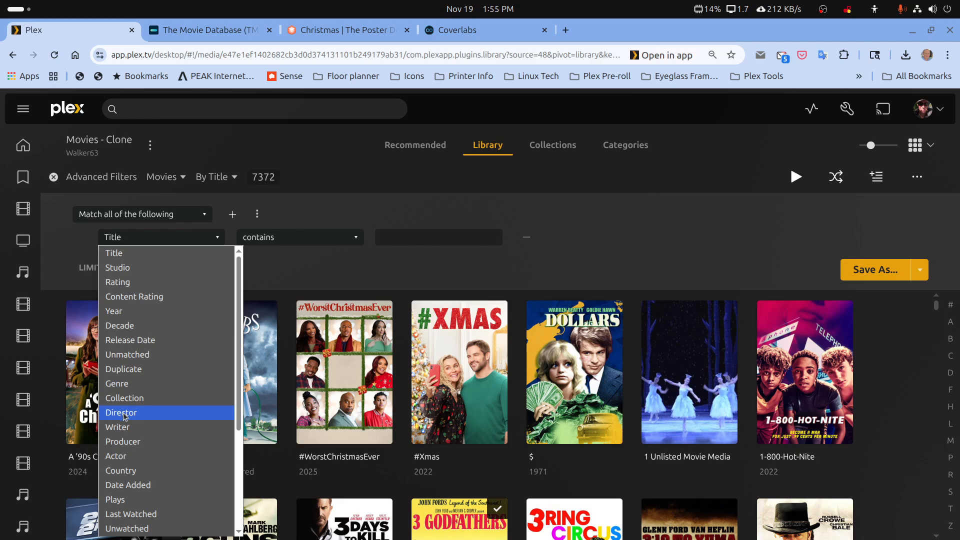
left_click(120, 383)
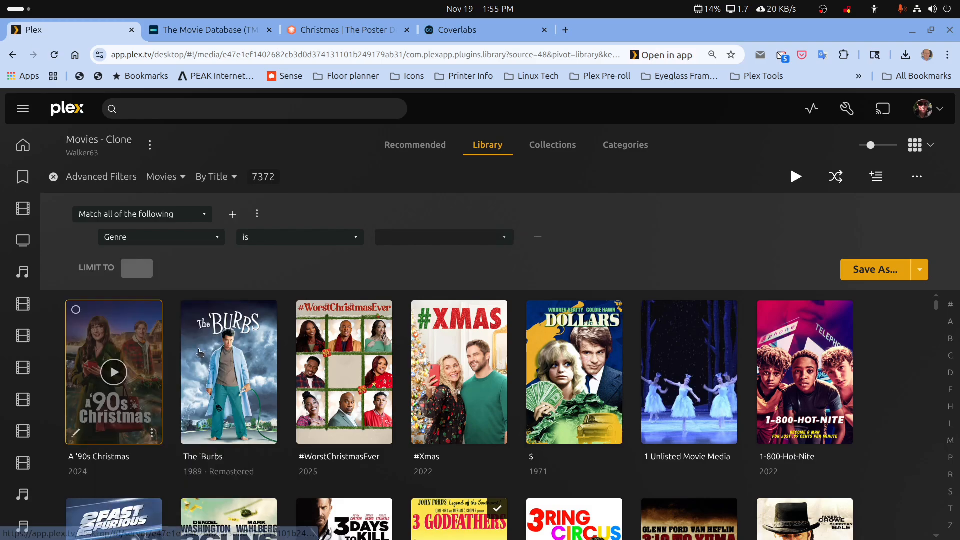
left_click(506, 239)
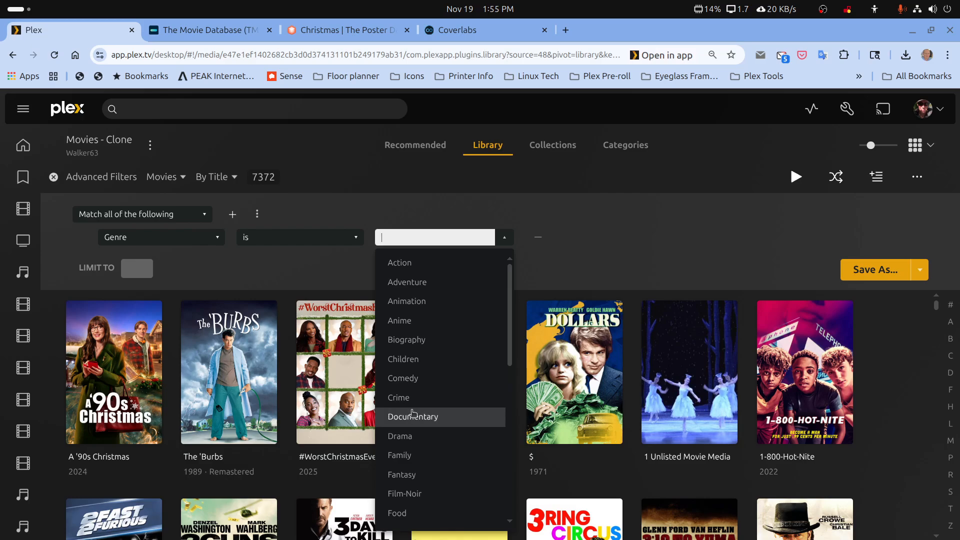
scroll(407, 457, "down", 3)
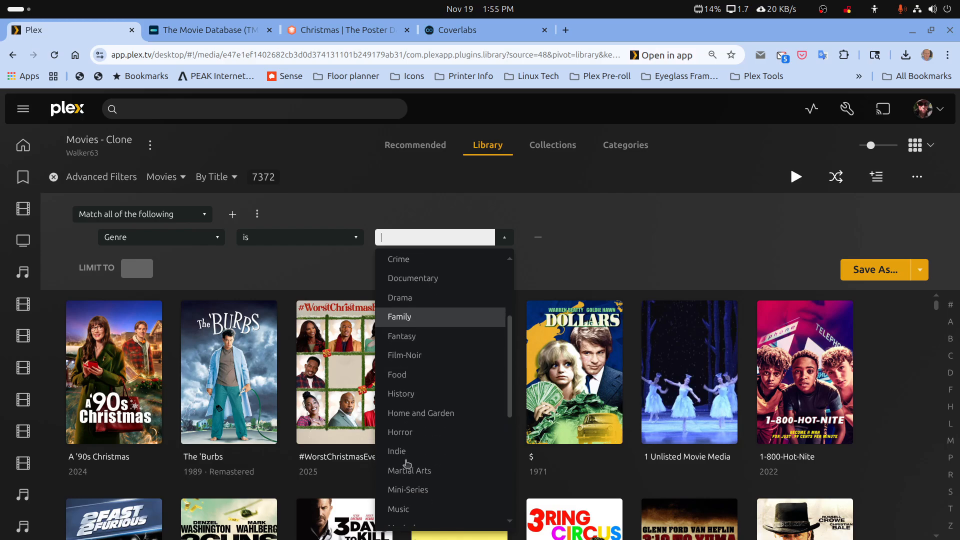
left_click(409, 431)
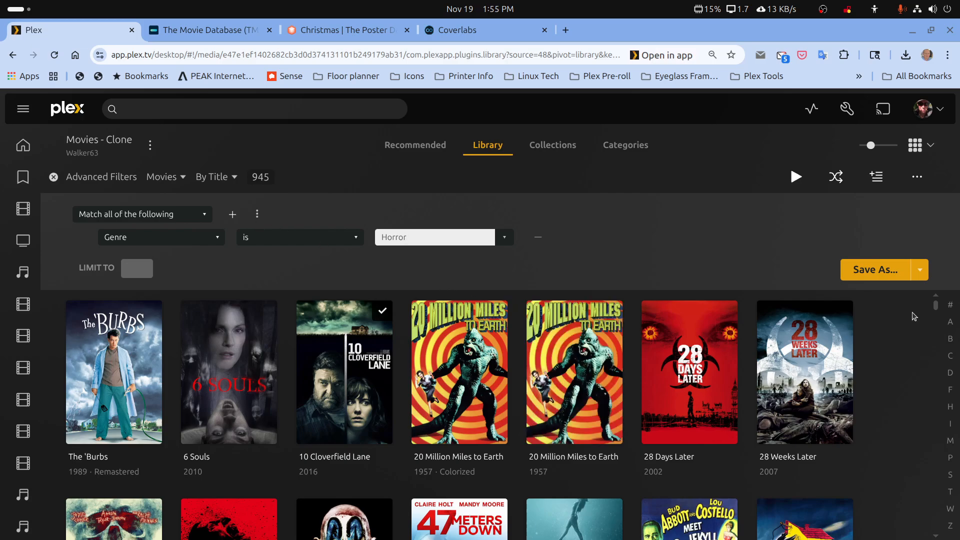
Step: Find the 2019 movie Black Christmas in the filtered Horror list and select it
scroll(938, 313, "down", 8)
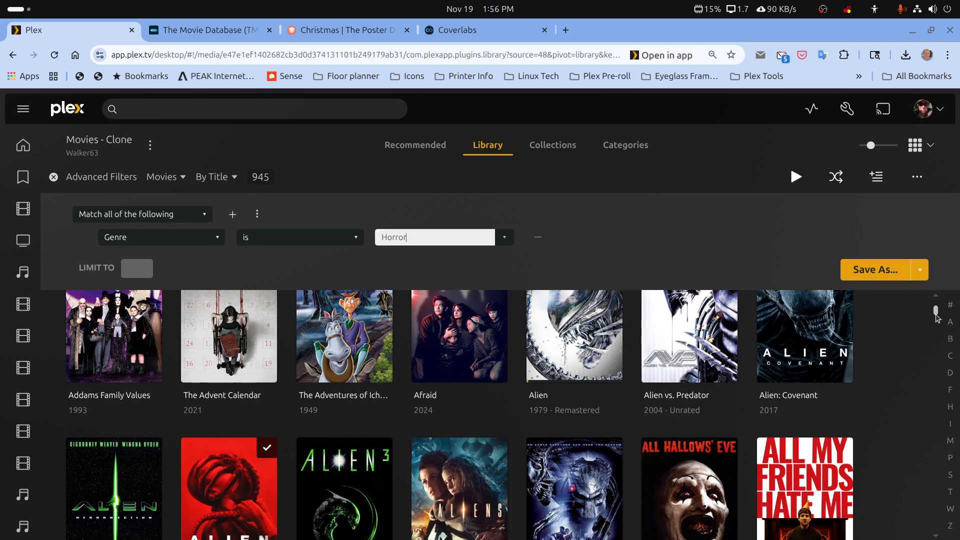
scroll(892, 511, "down", 15)
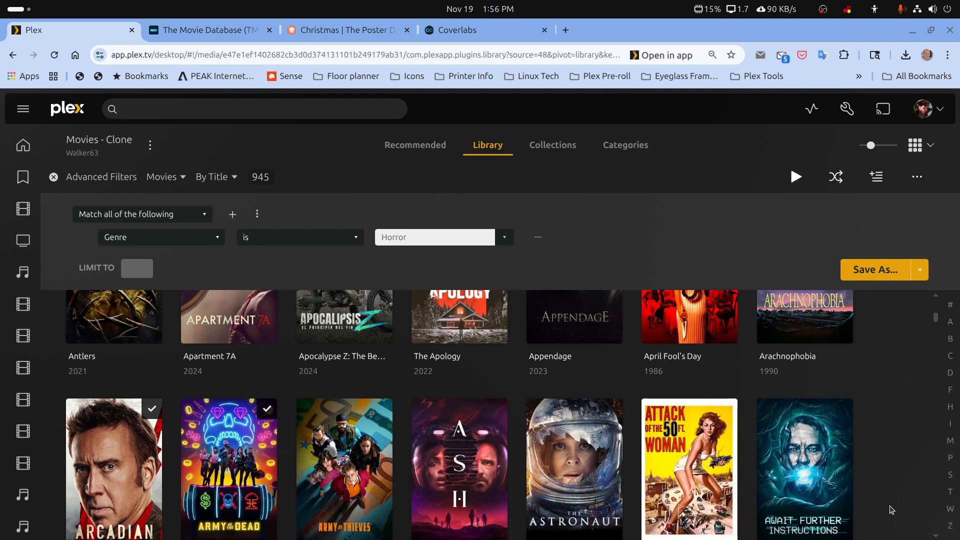
scroll(891, 511, "down", 3)
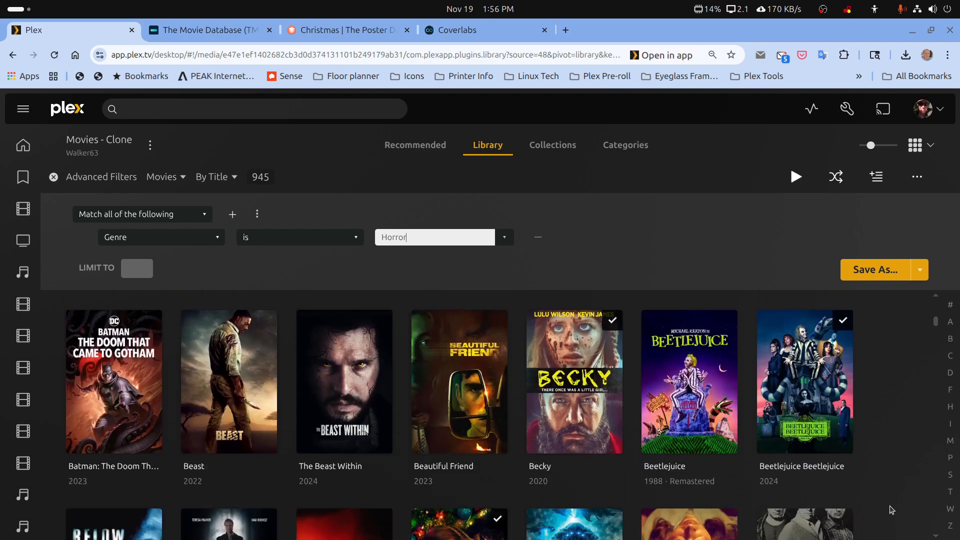
scroll(890, 510, "down", 6)
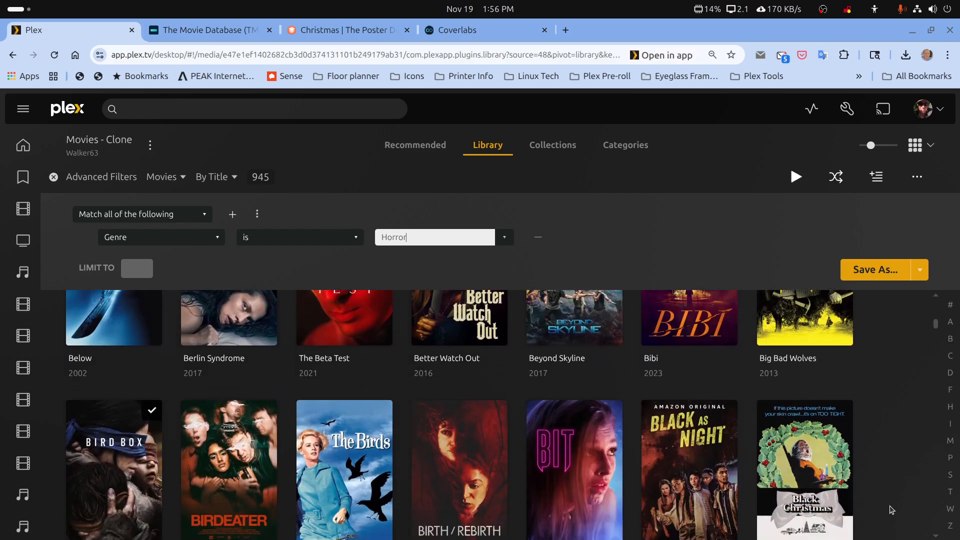
scroll(891, 510, "down", 3)
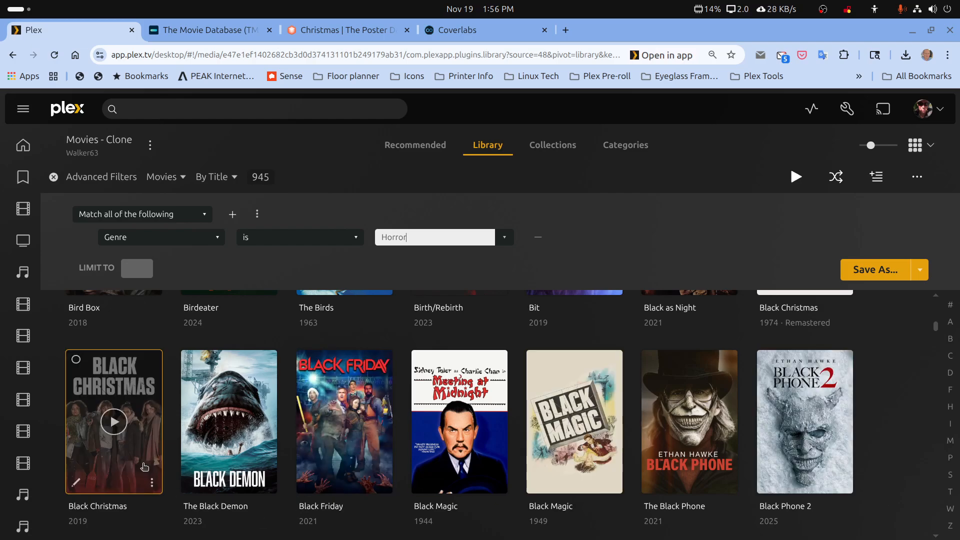
left_click(77, 360)
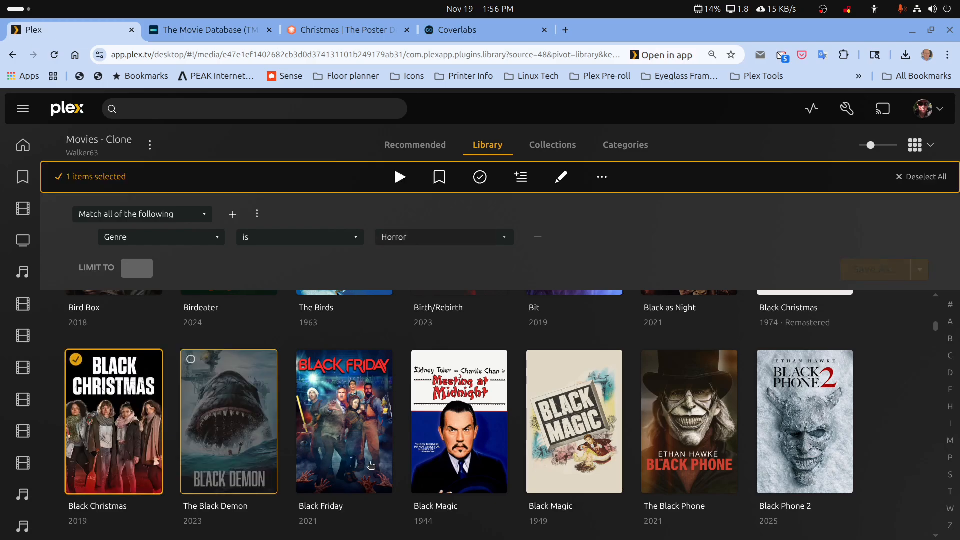
Step: Add Christmas Bloody Christmas, Christmas Evil and A Christmas Horror Story to the selection of Horror movies
scroll(635, 527, "down", 3)
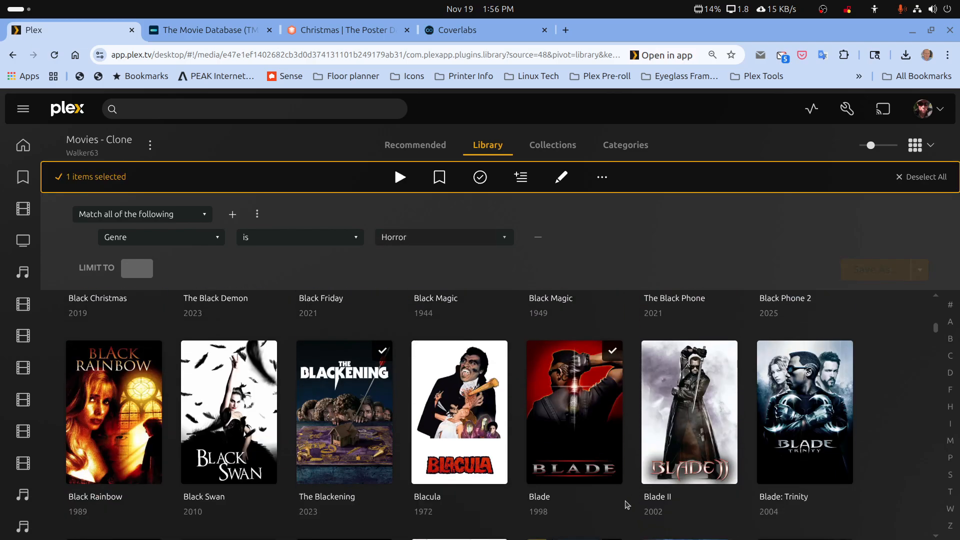
scroll(625, 505, "down", 4)
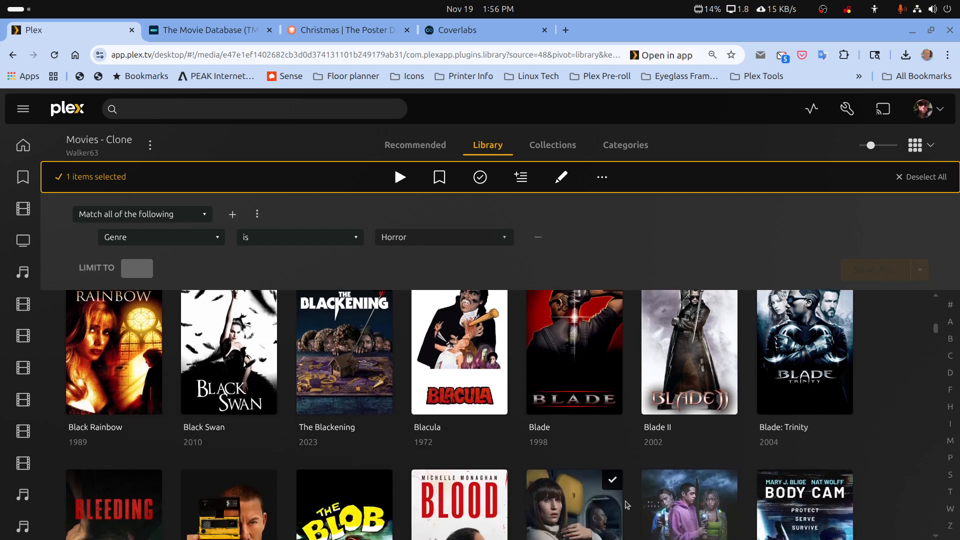
scroll(626, 505, "down", 5)
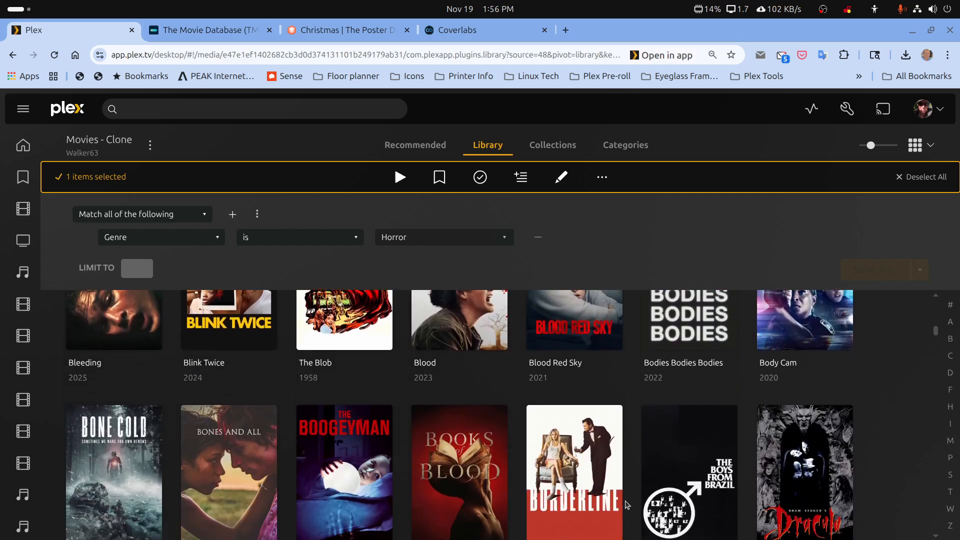
scroll(626, 505, "down", 3)
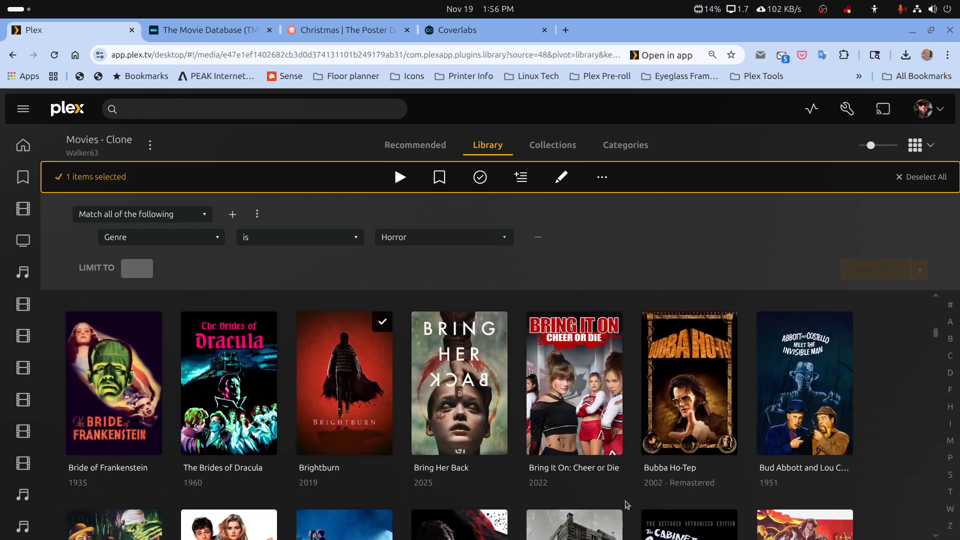
scroll(624, 504, "down", 5)
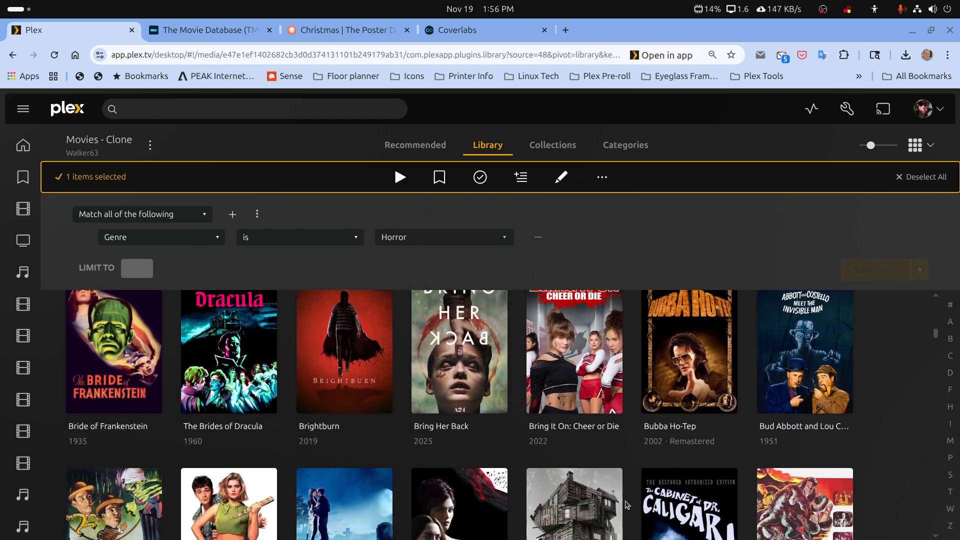
scroll(626, 505, "down", 4)
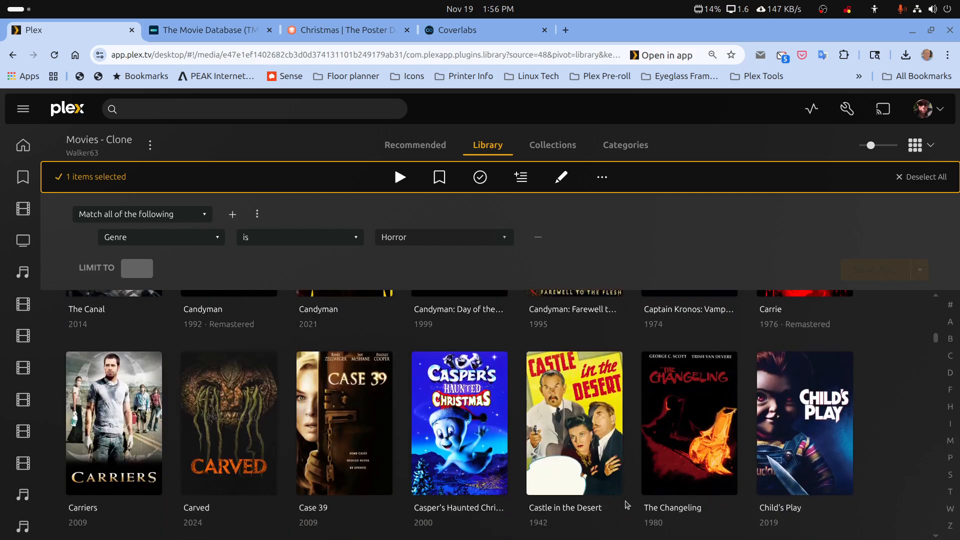
scroll(626, 505, "down", 4)
scroll(626, 505, "down", 2)
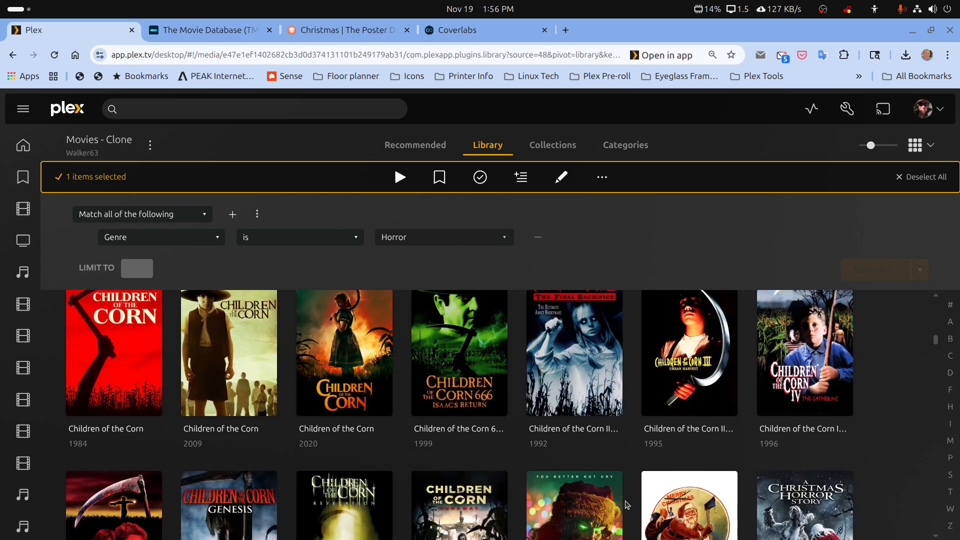
scroll(626, 505, "down", 4)
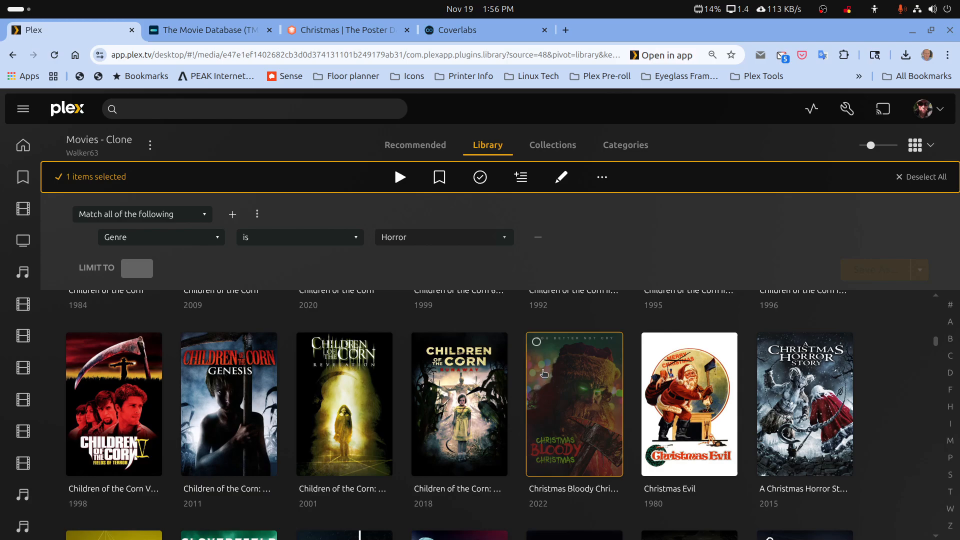
left_click(536, 342)
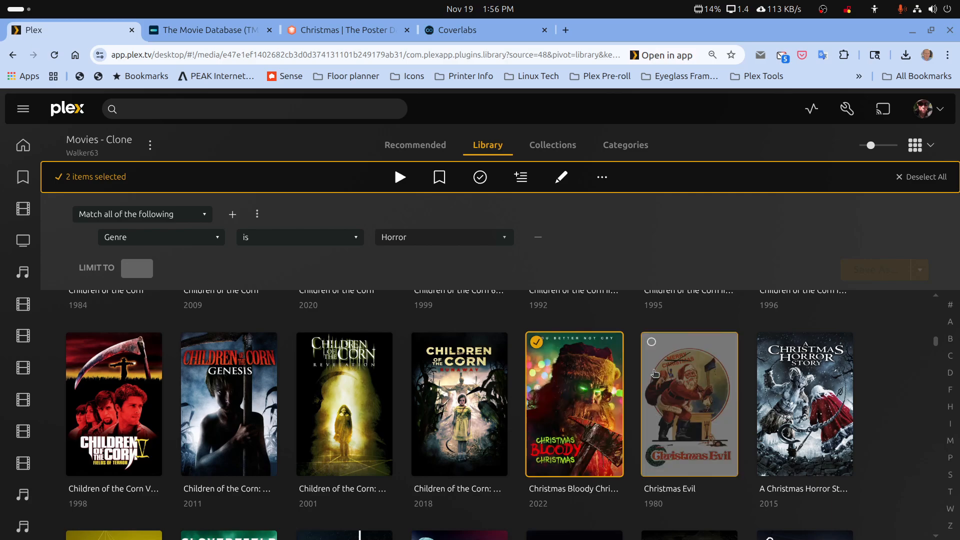
left_click(651, 342)
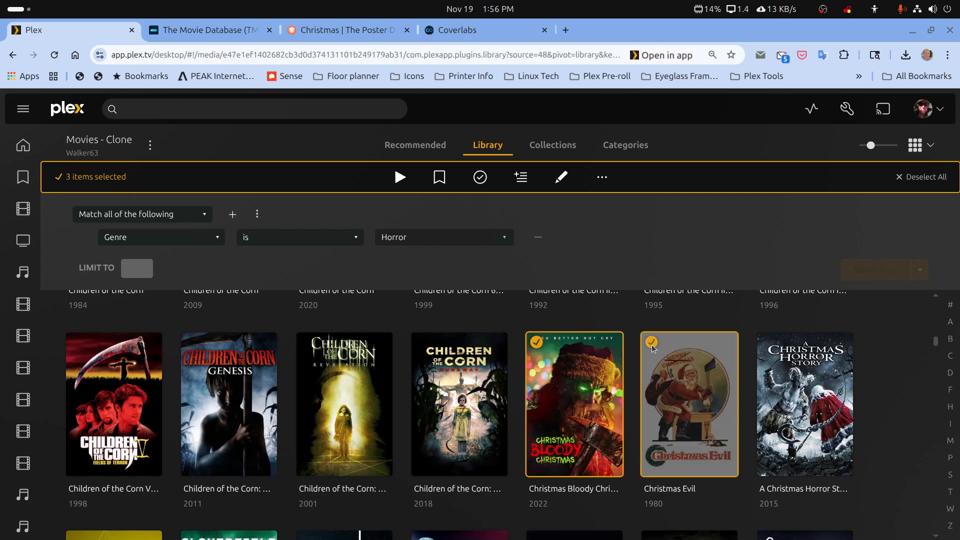
left_click(768, 343)
Step: Tag the four selected Christmas horror movies with a new collection named Christmas Horror and save the changes
scroll(708, 423, "down", 3)
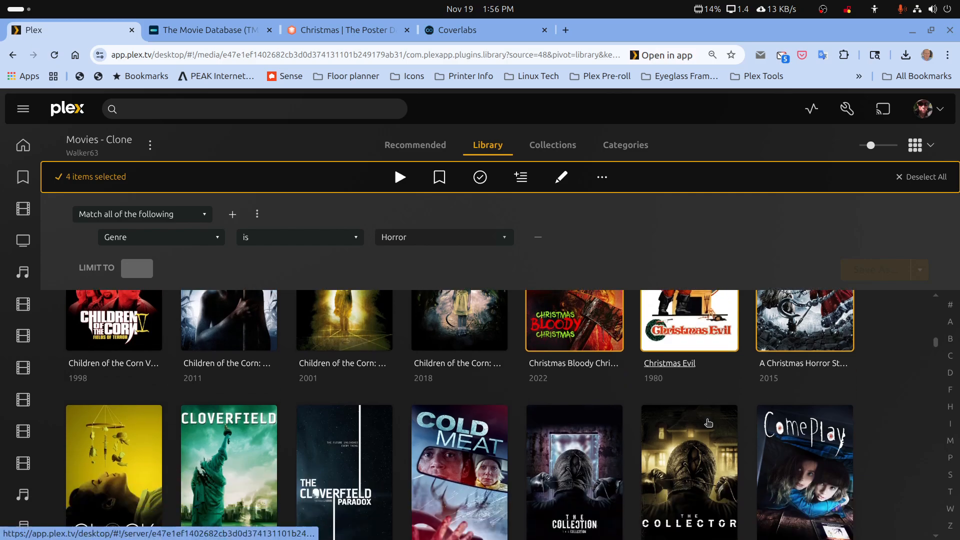
scroll(708, 423, "up", 3)
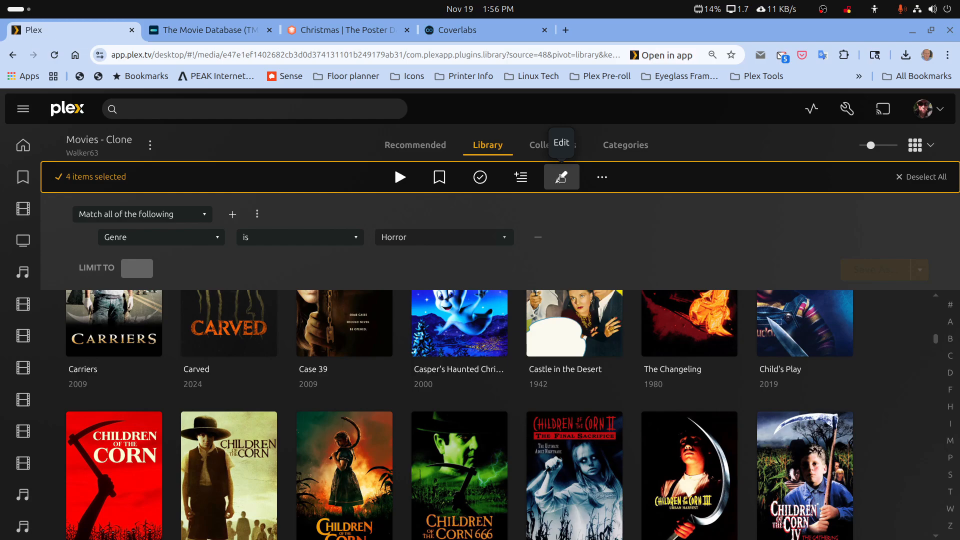
left_click(562, 178)
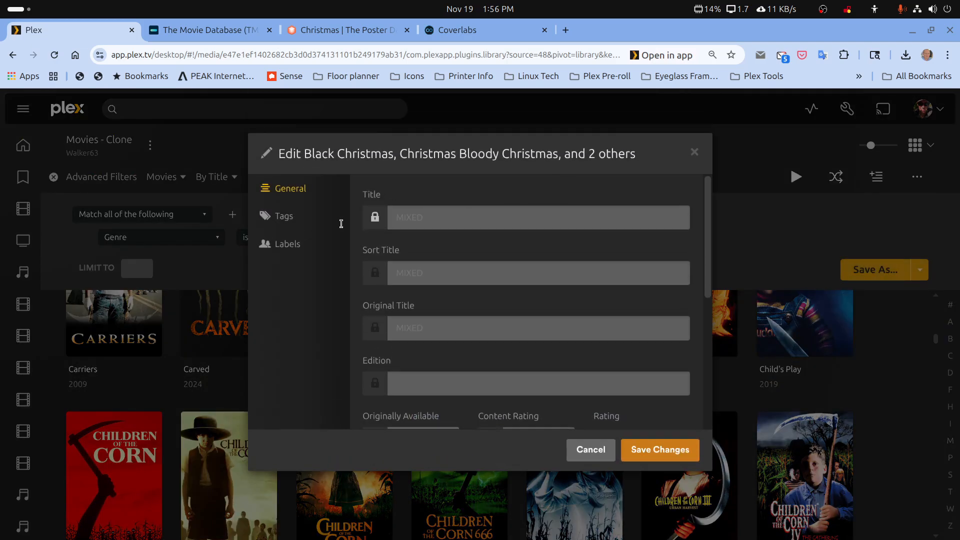
left_click(285, 219)
scroll(475, 346, "down", 2)
left_click(476, 392)
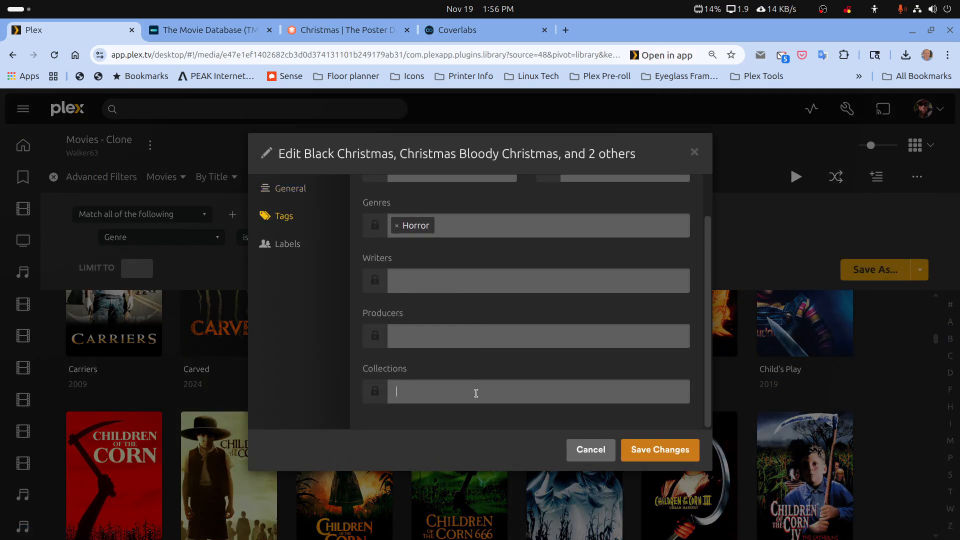
type("Ch")
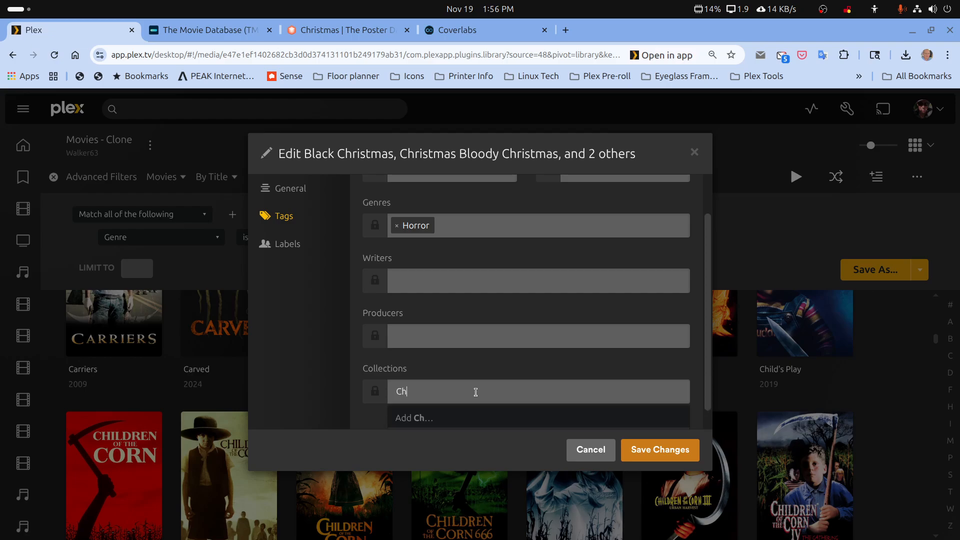
type("ristmas Horror")
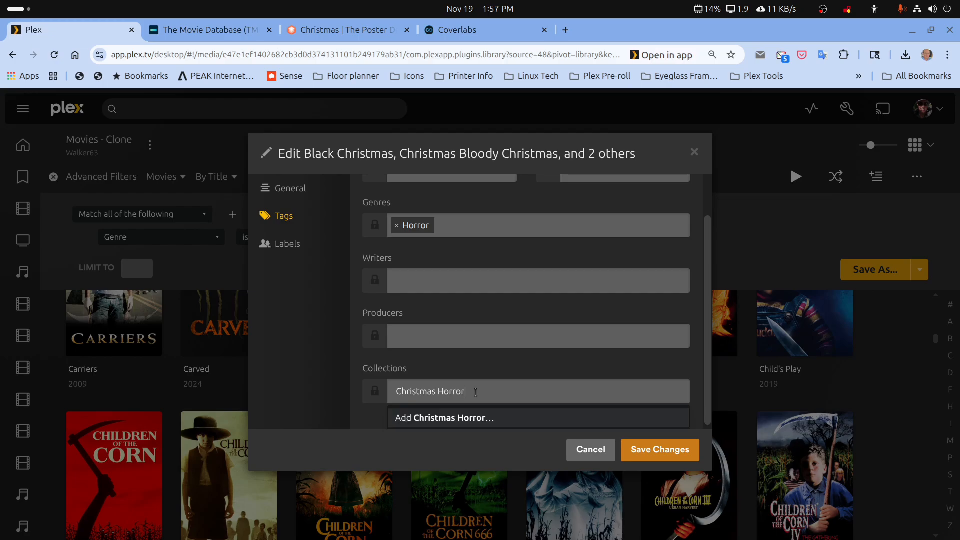
left_click(476, 419)
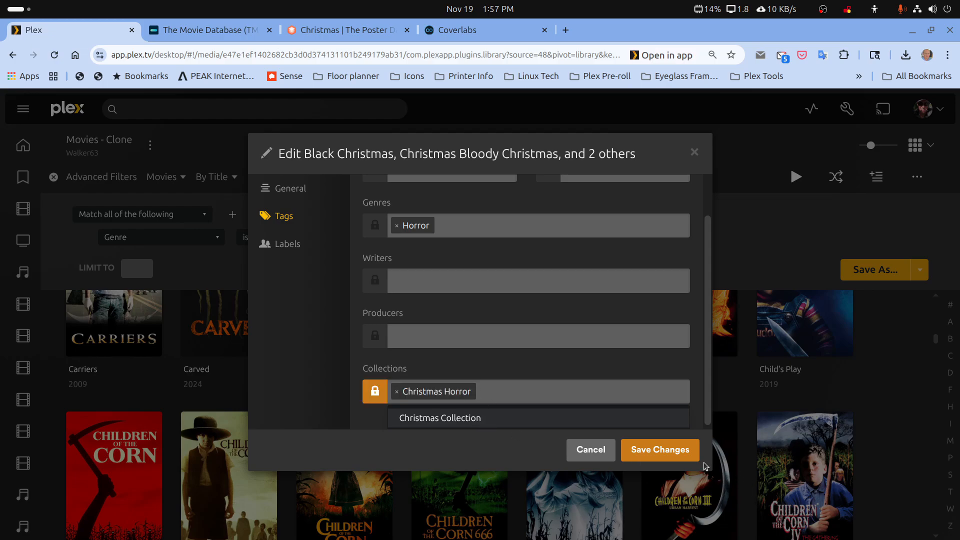
left_click(682, 452)
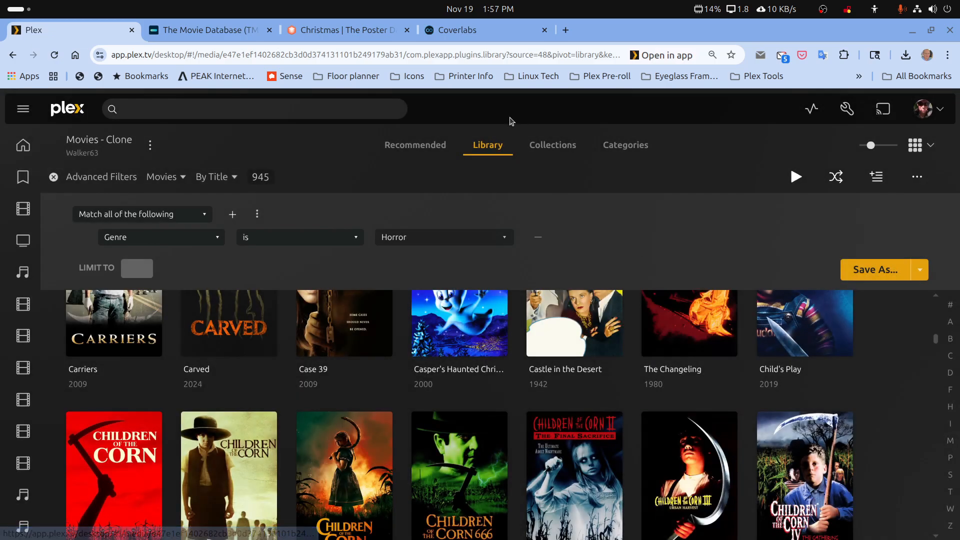
Step: Check the collections of the Movies - Clone library and look at the Christmas posters on TPDb, returning to Plex
left_click(551, 146)
mouse_move(247, 272)
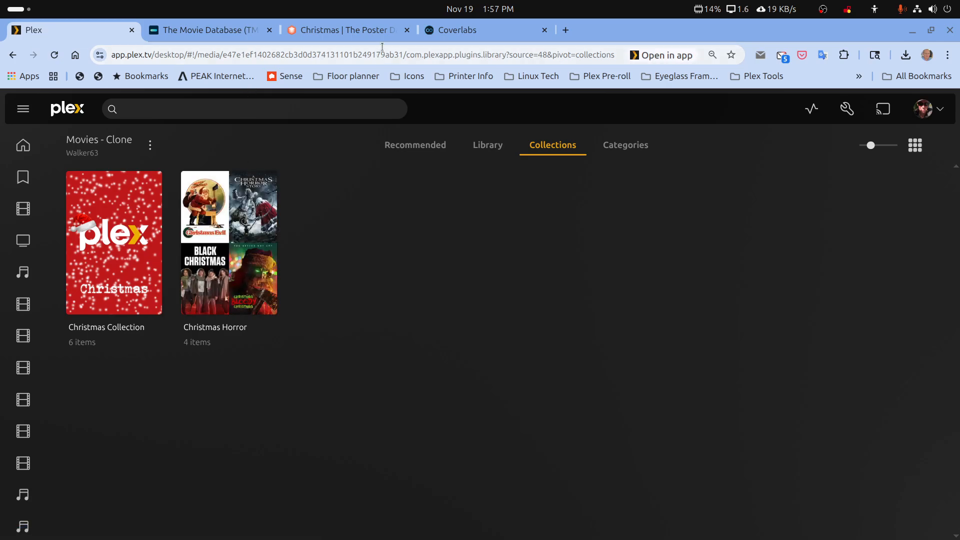
left_click(313, 31)
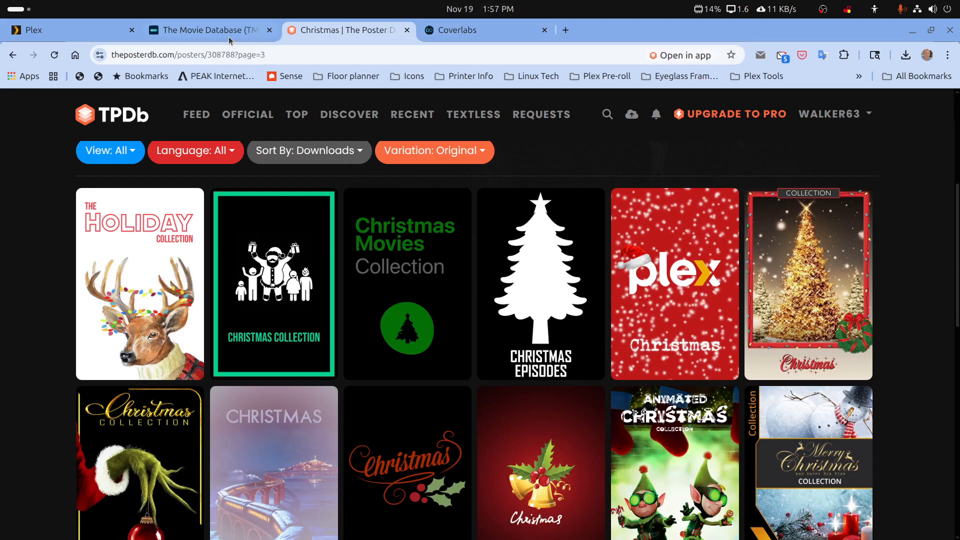
mouse_move(229, 34)
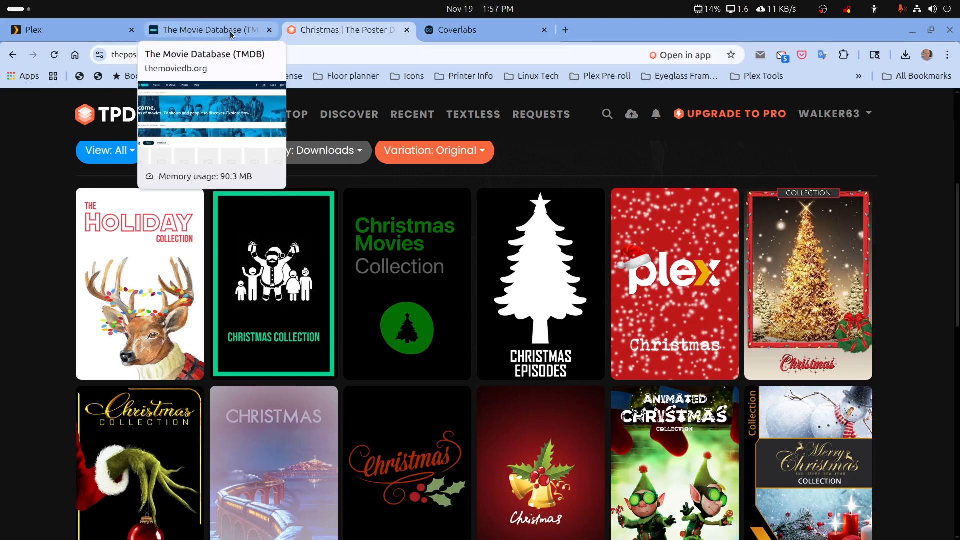
left_click(86, 29)
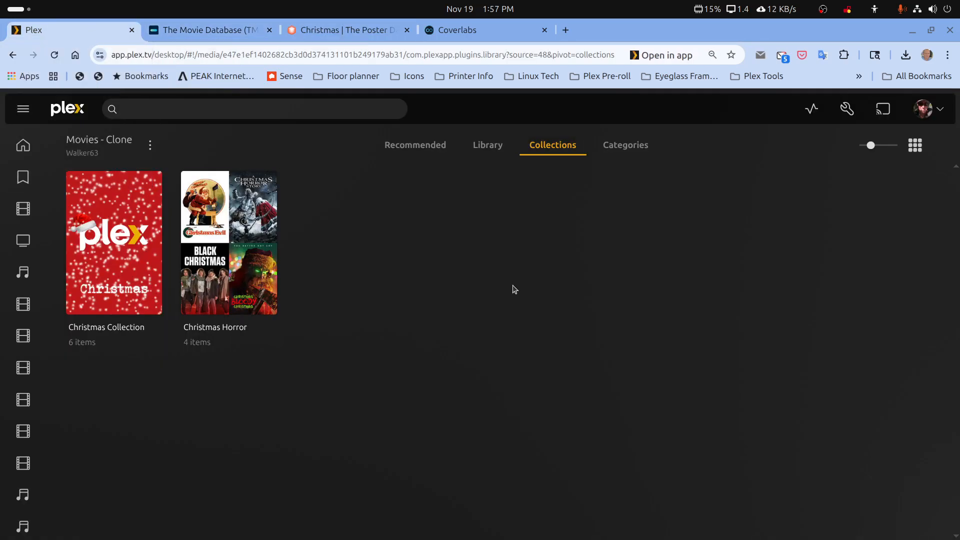
Step: Return to the full Movies - Clone library and start another smart collection
left_click(482, 148)
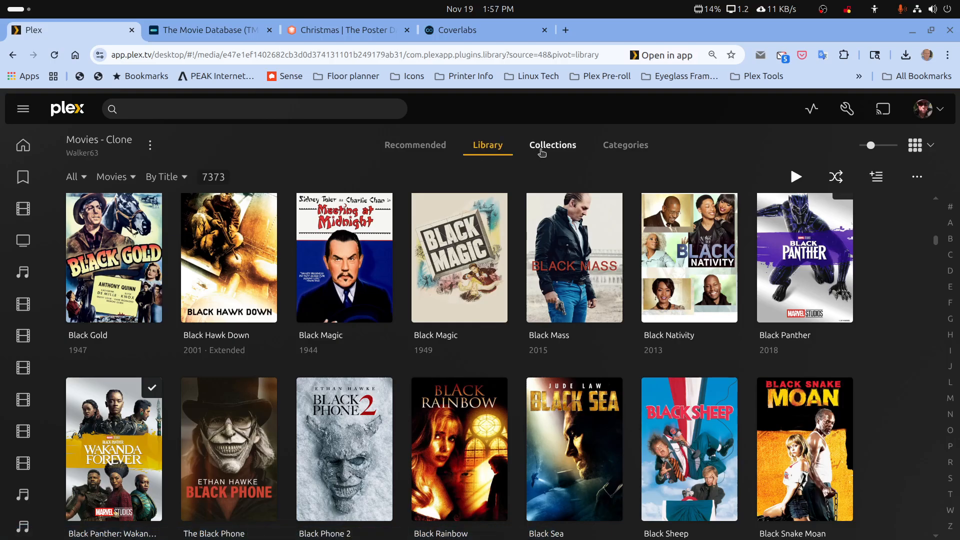
left_click(870, 183)
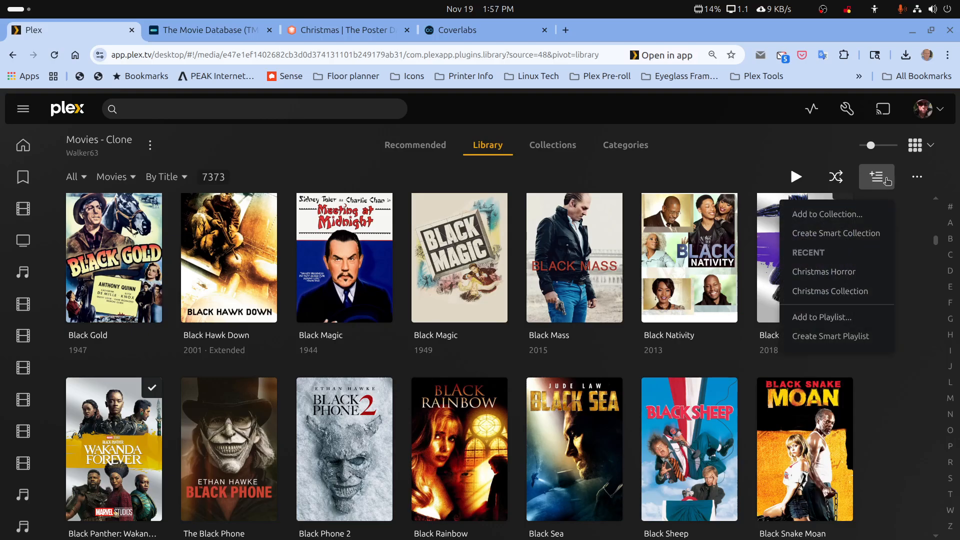
left_click(833, 213)
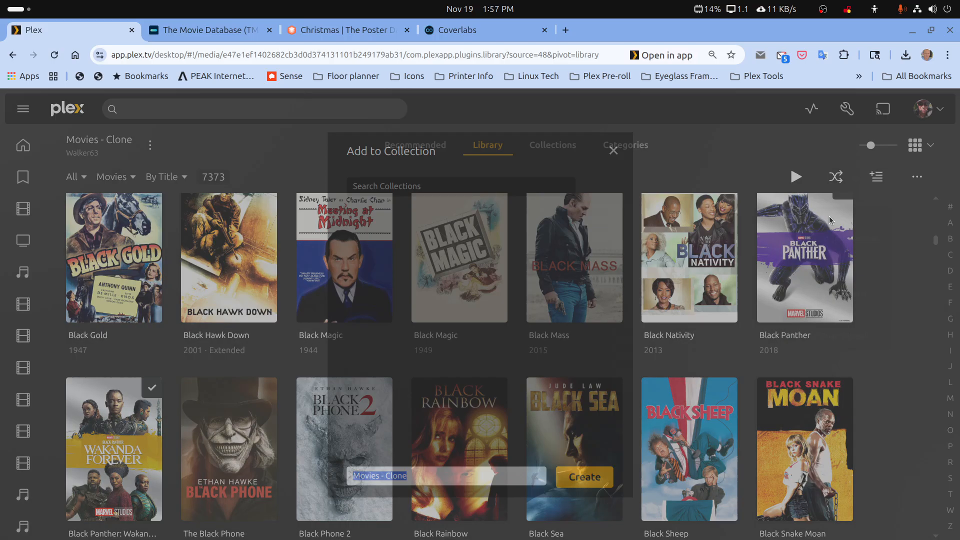
left_click(614, 150)
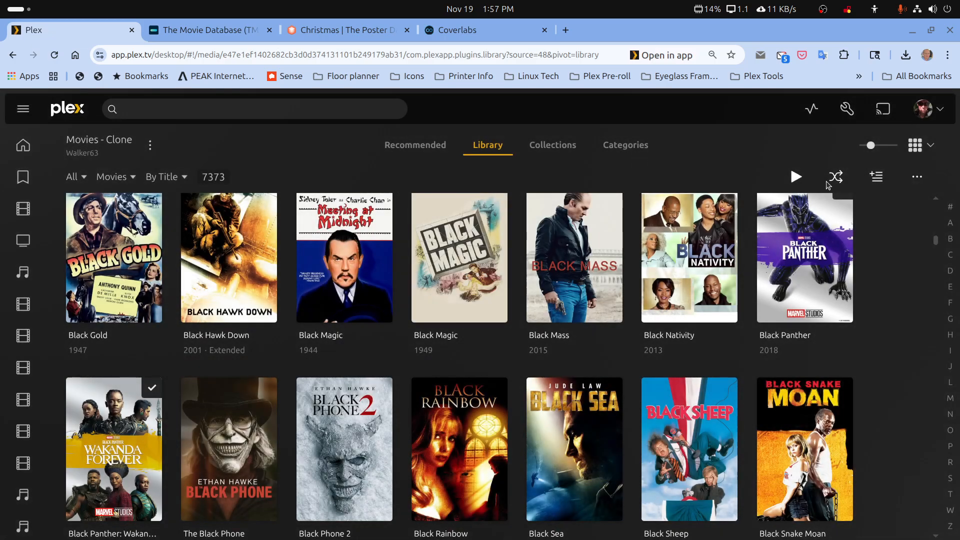
left_click(875, 178)
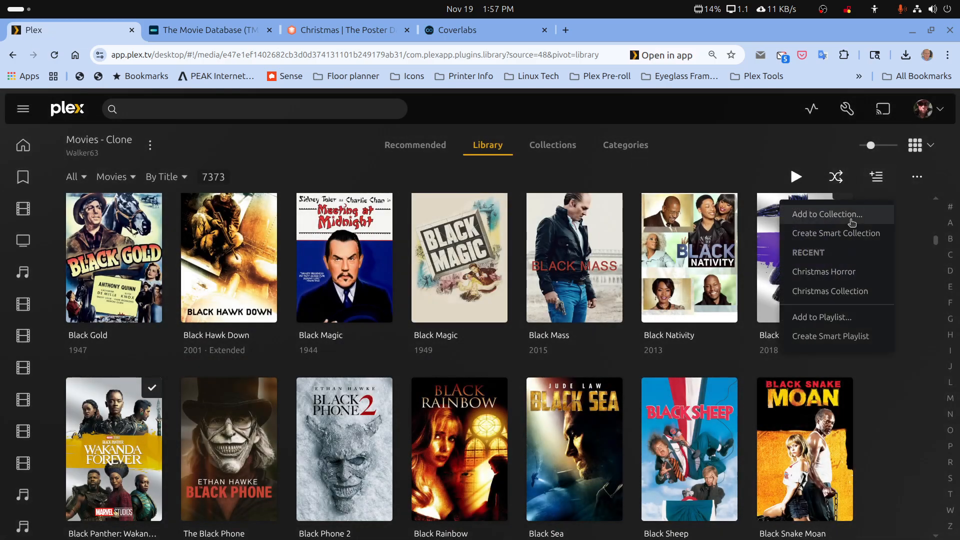
left_click(845, 234)
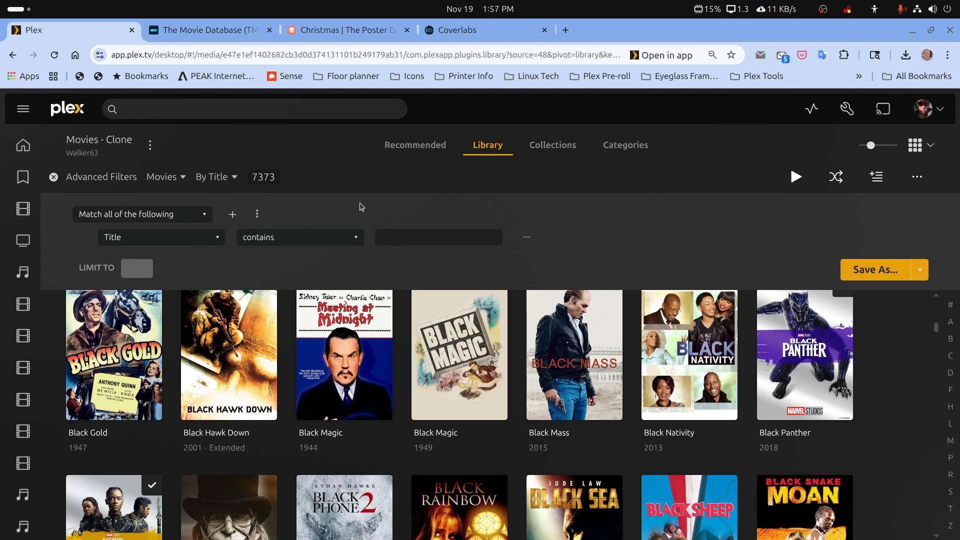
Step: Try a filter rule on the producer, searching the producer names for Rank
left_click(218, 242)
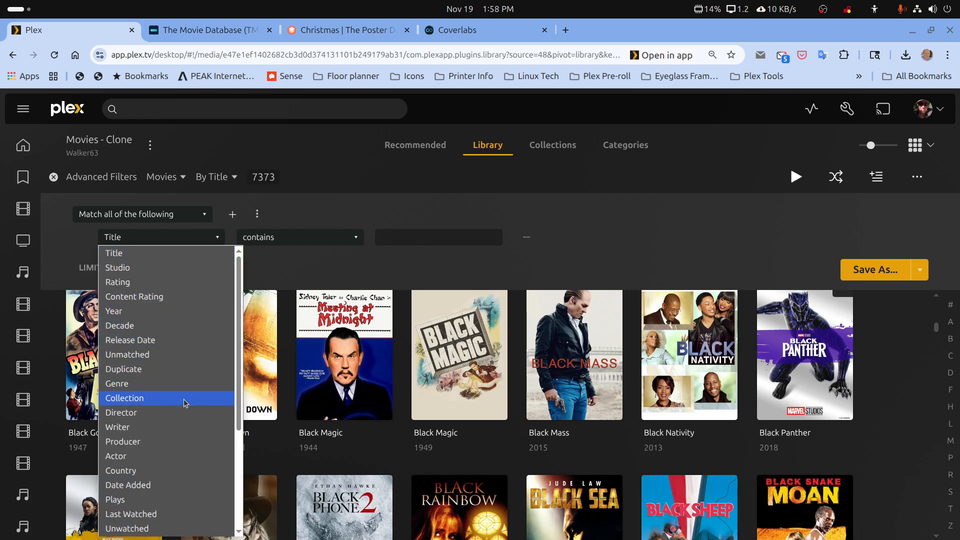
left_click(169, 441)
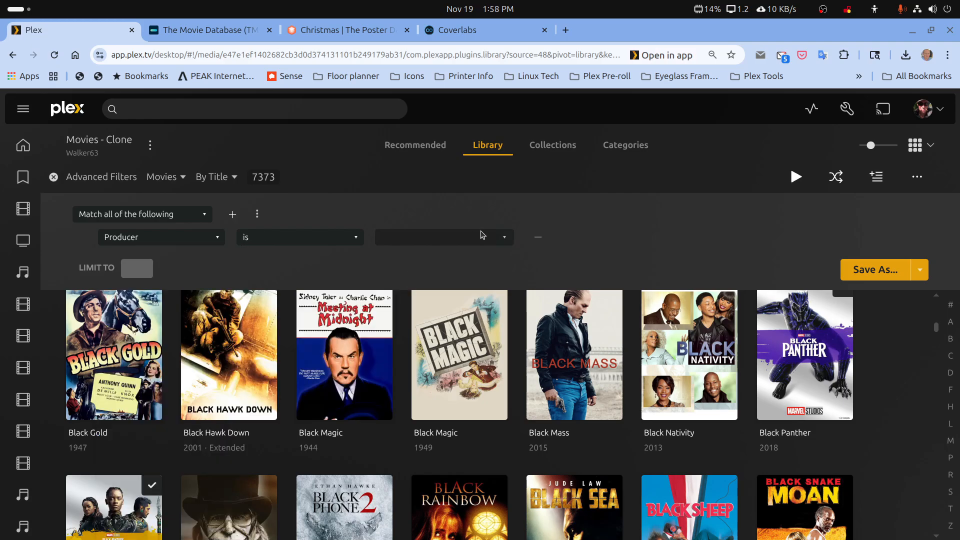
left_click(498, 237)
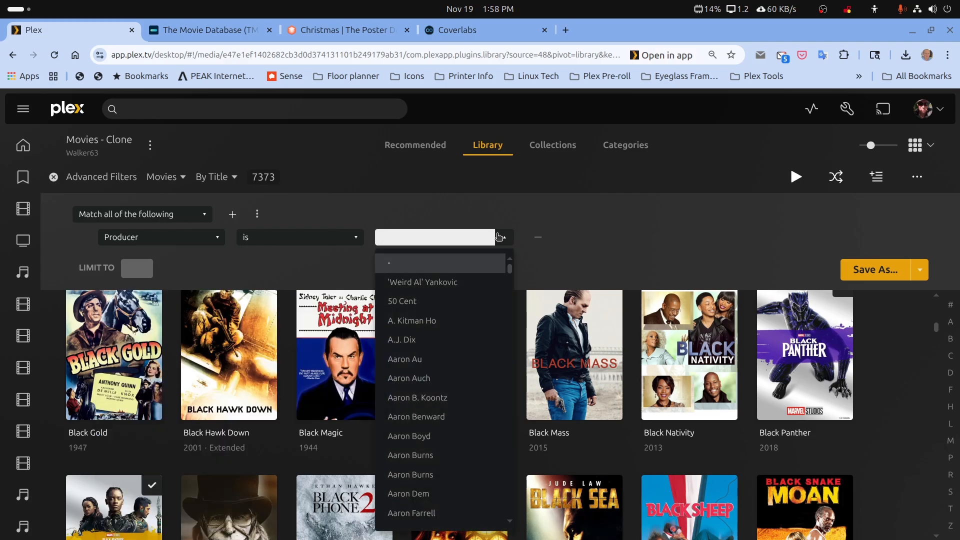
type("R")
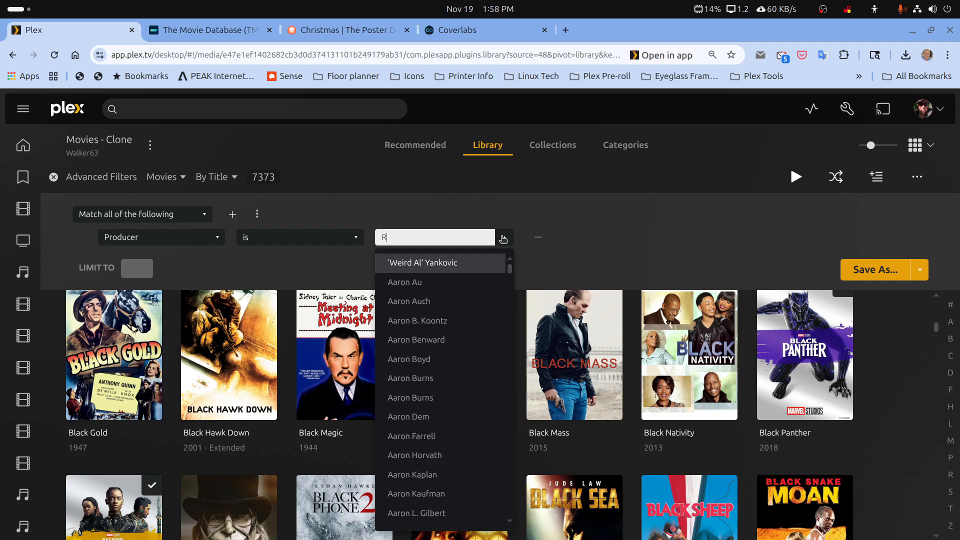
type("ank")
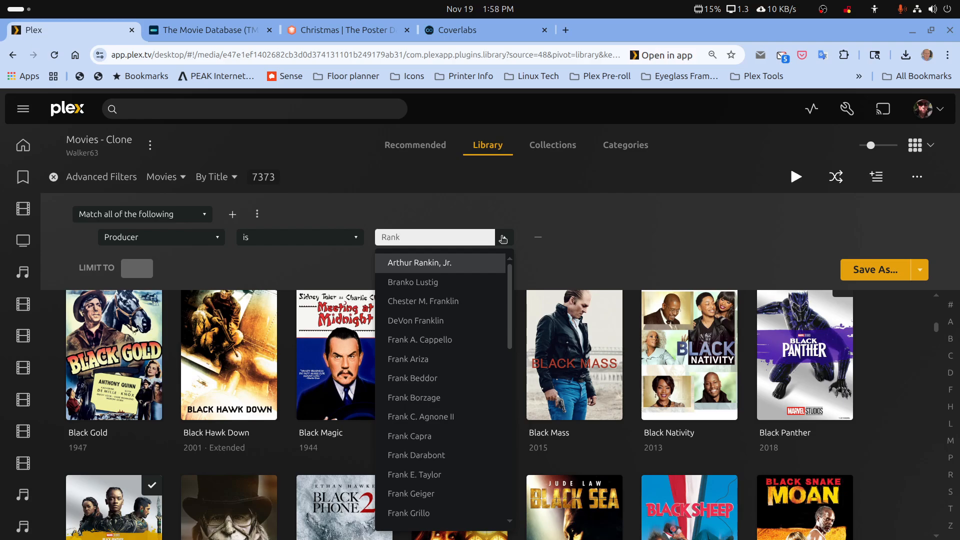
Step: Set the advanced filter rule so that the studio contains Rank
left_click(209, 239)
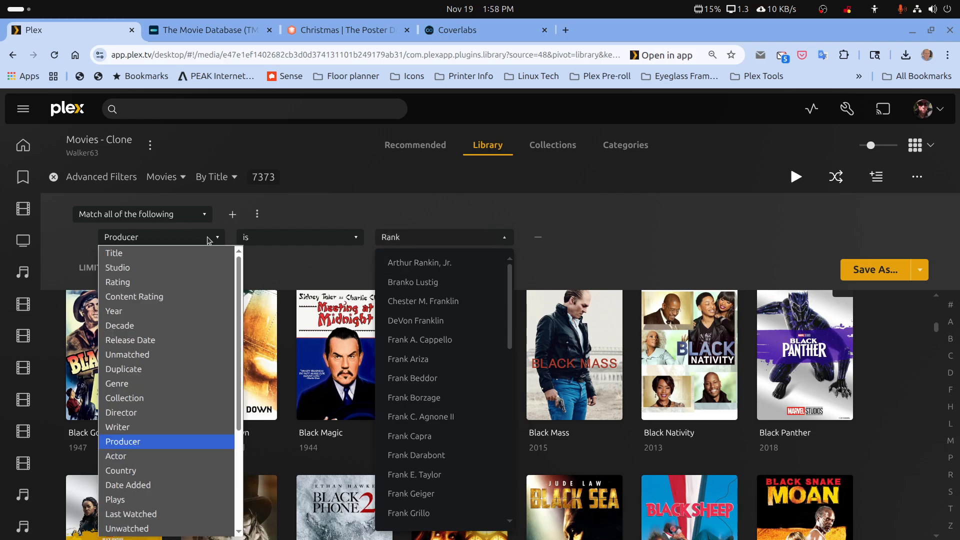
scroll(194, 369, "down", 4)
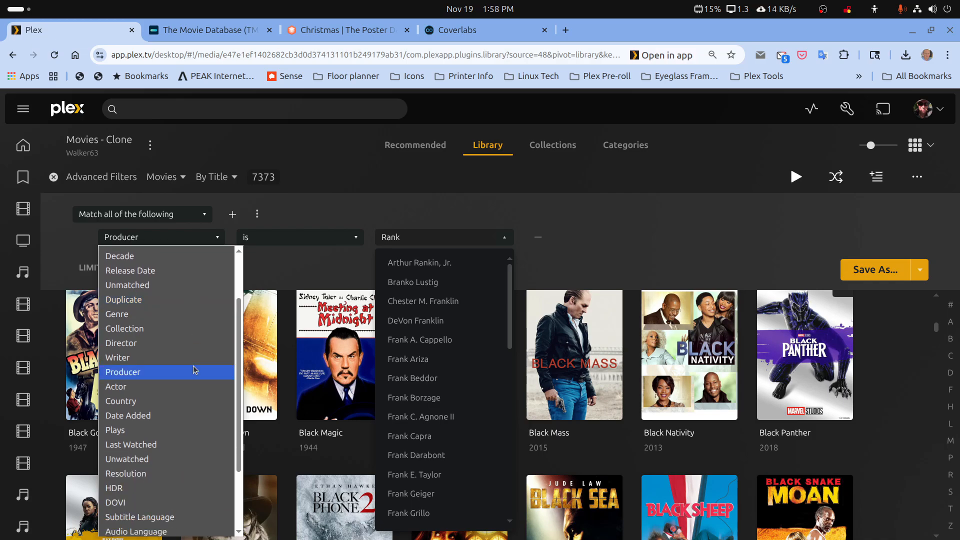
scroll(195, 370, "up", 4)
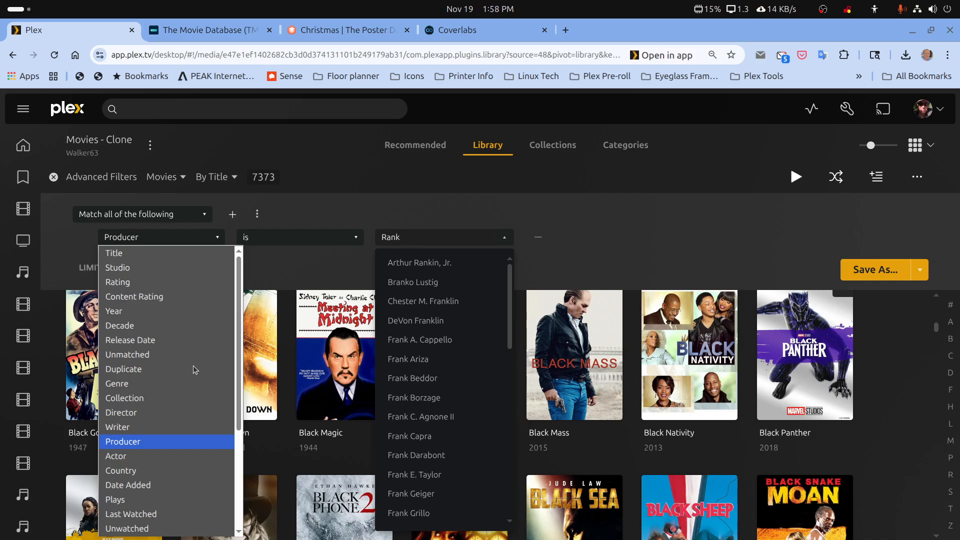
left_click(134, 270)
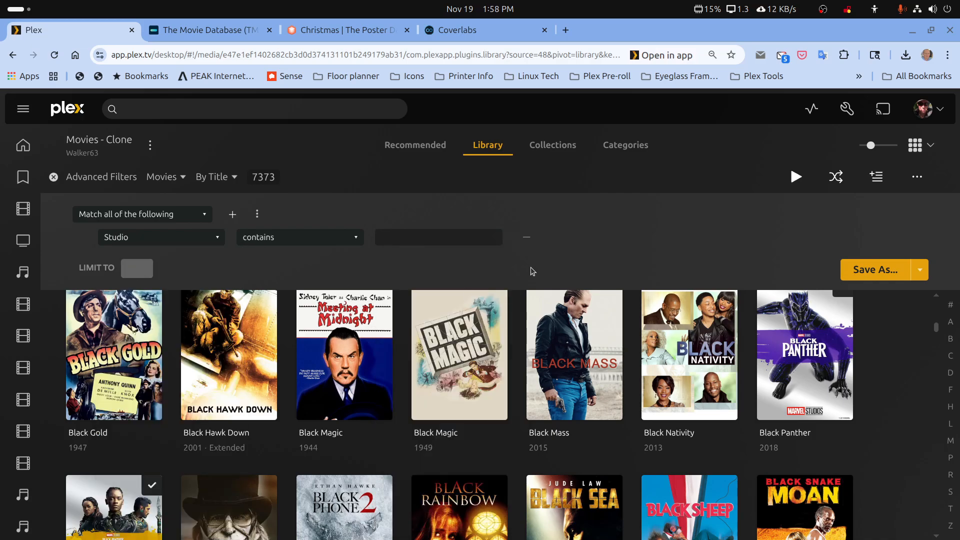
left_click(446, 237)
type("Ra")
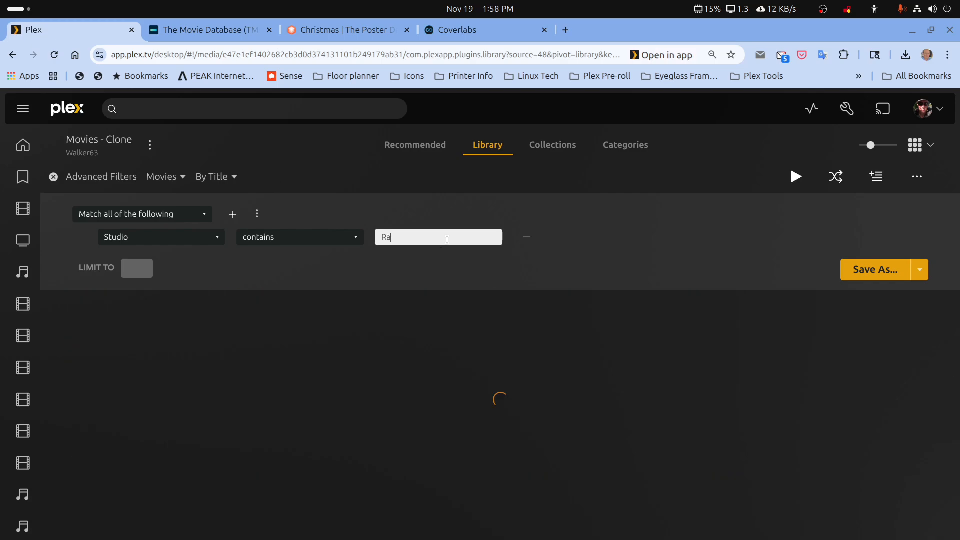
type("nk")
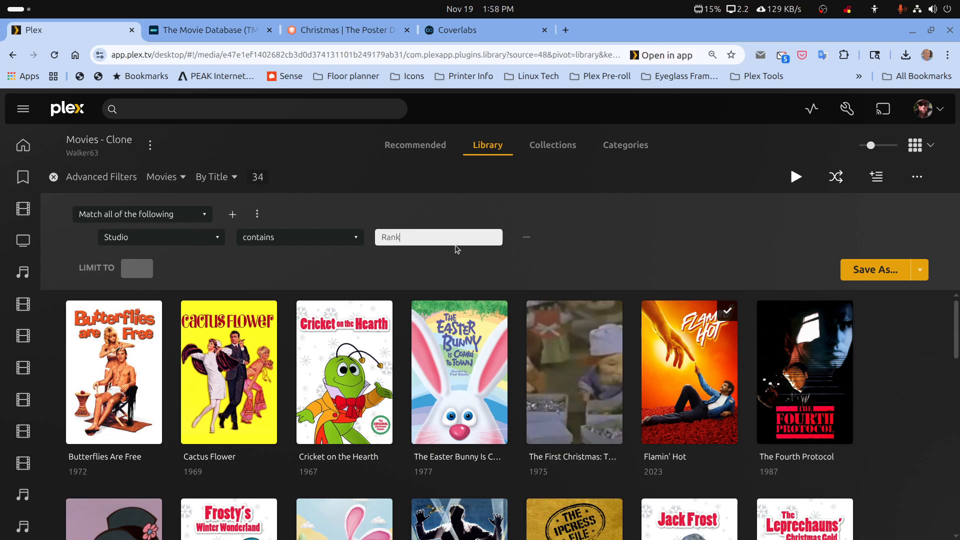
Step: Examine the tags of Cricket on the Hearth, including its producers and collections, and leave the movie unedited
left_click(313, 430)
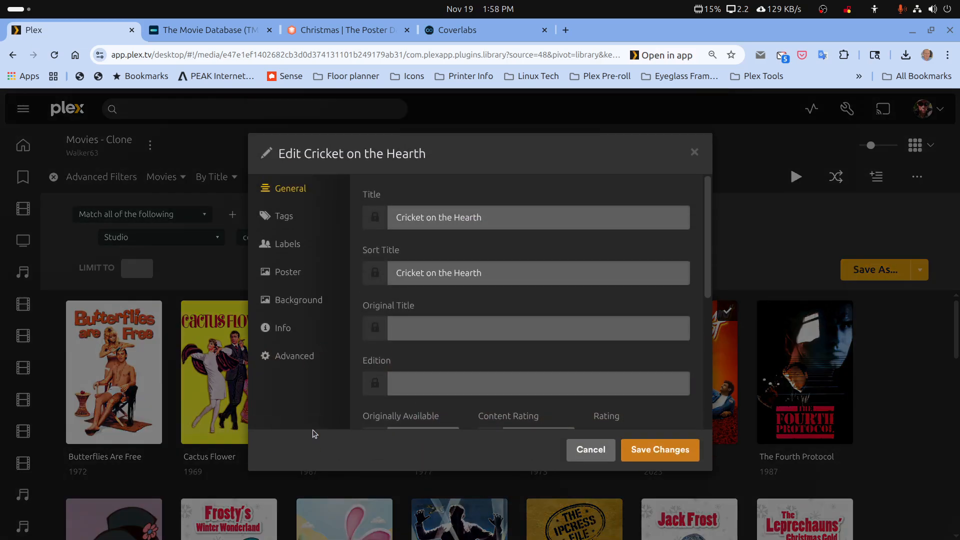
left_click(290, 216)
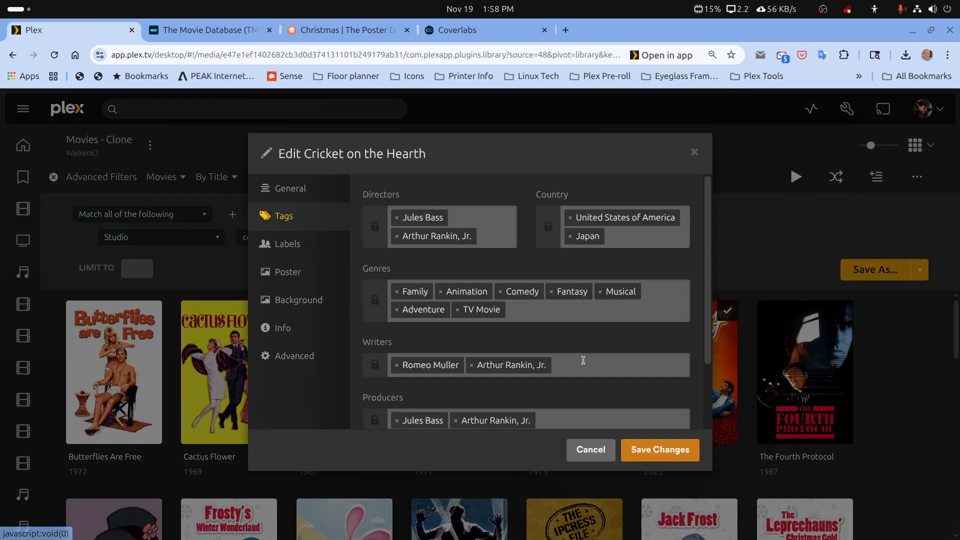
scroll(583, 360, "down", 2)
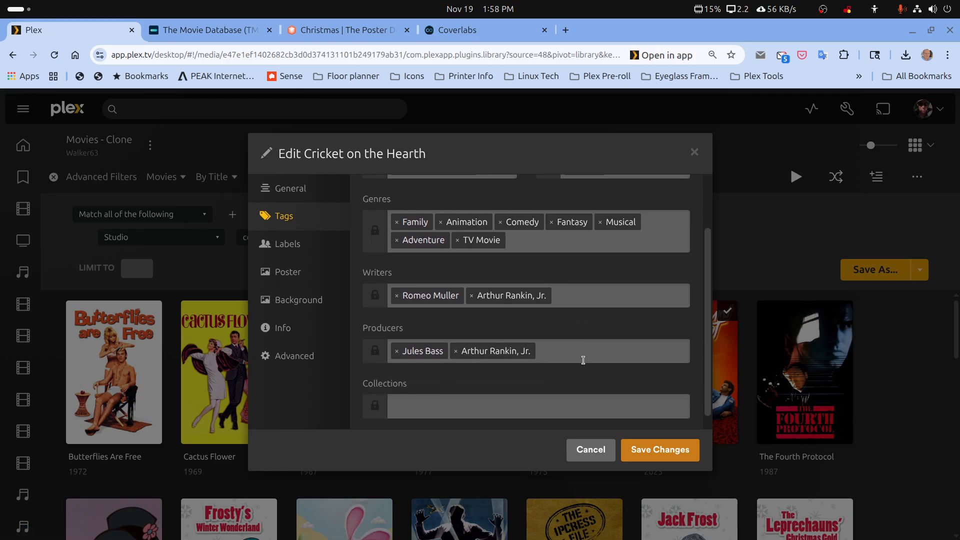
left_click(589, 443)
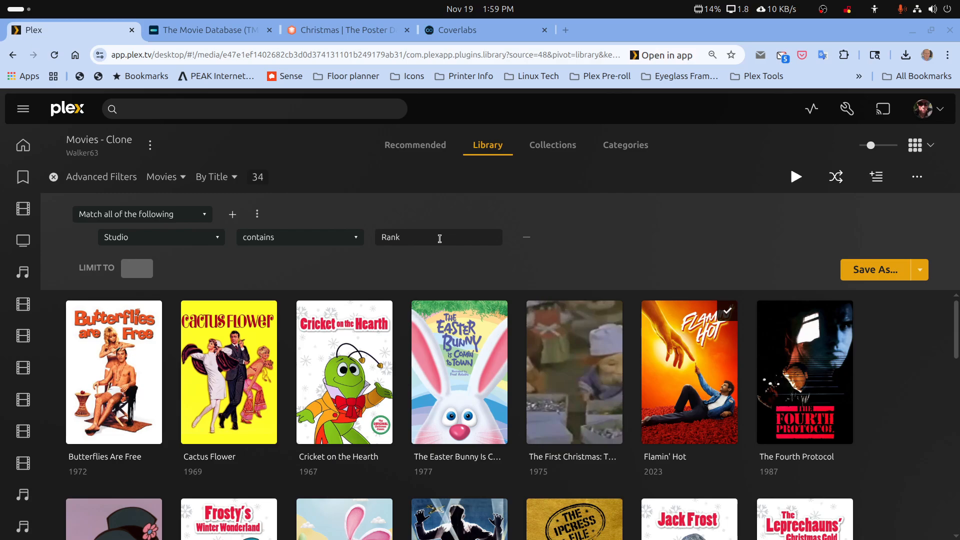
Step: Set the advanced filter rule so that the studio is Rankin/Bass Productions
left_click(359, 238)
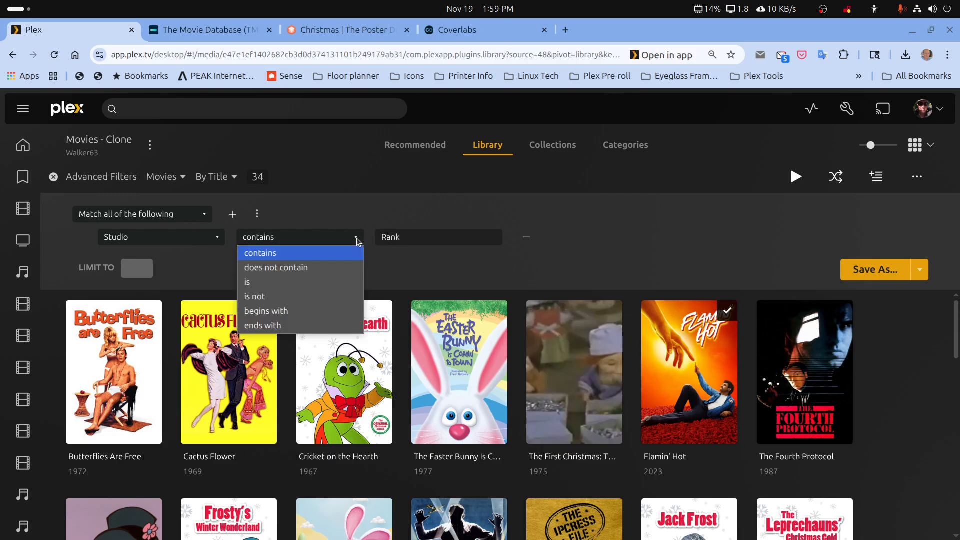
left_click(278, 286)
left_click(504, 238)
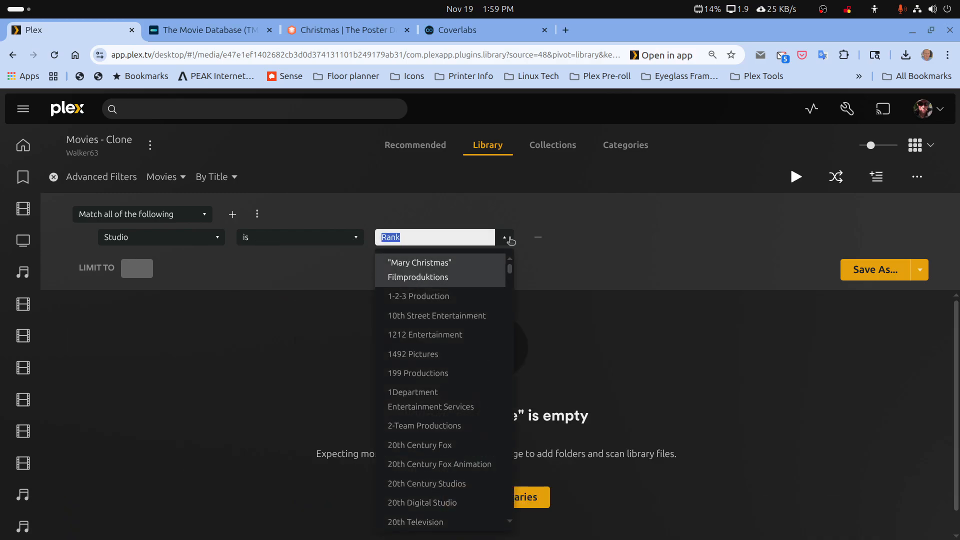
left_click(466, 238)
key("BackSpace")
key("BackSpace")
key("BackSpace")
key("BackSpace")
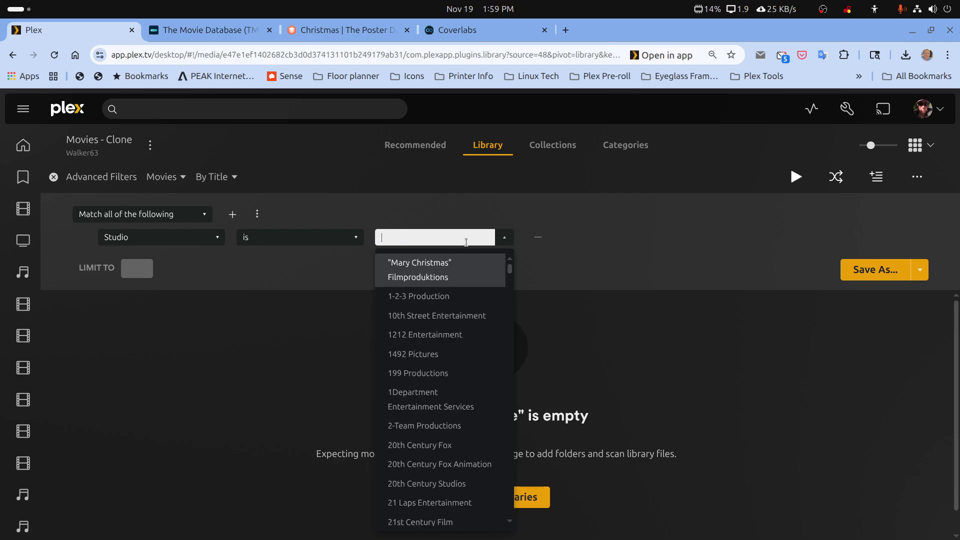
type("Ran")
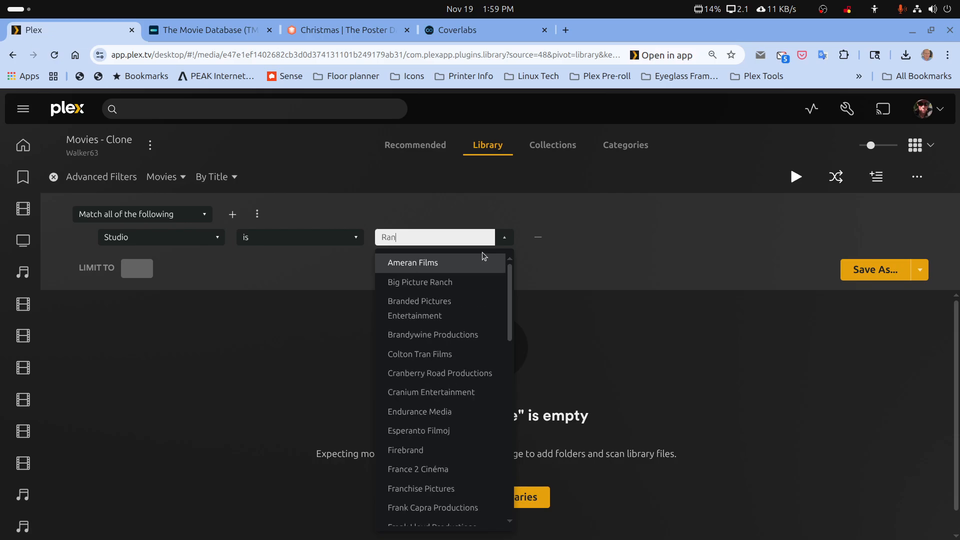
type("k")
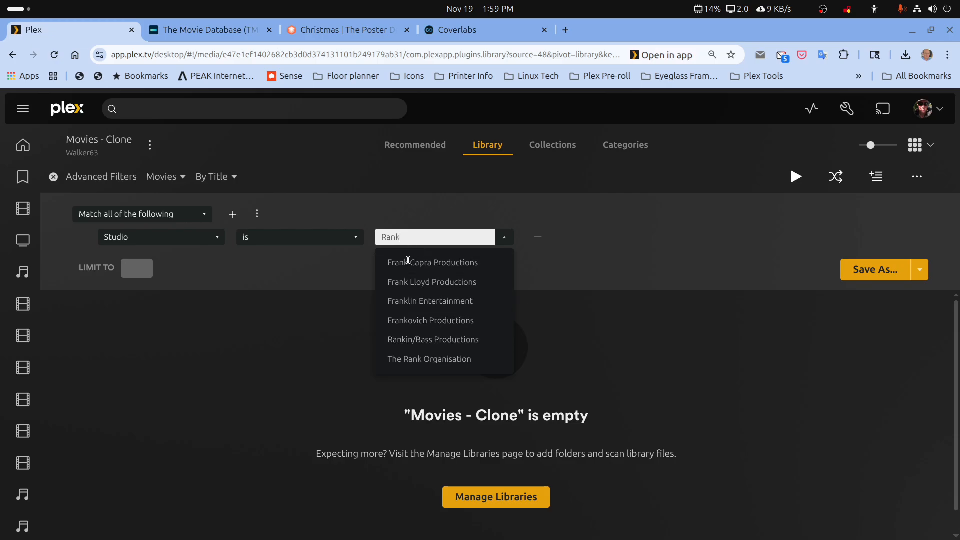
left_click(411, 340)
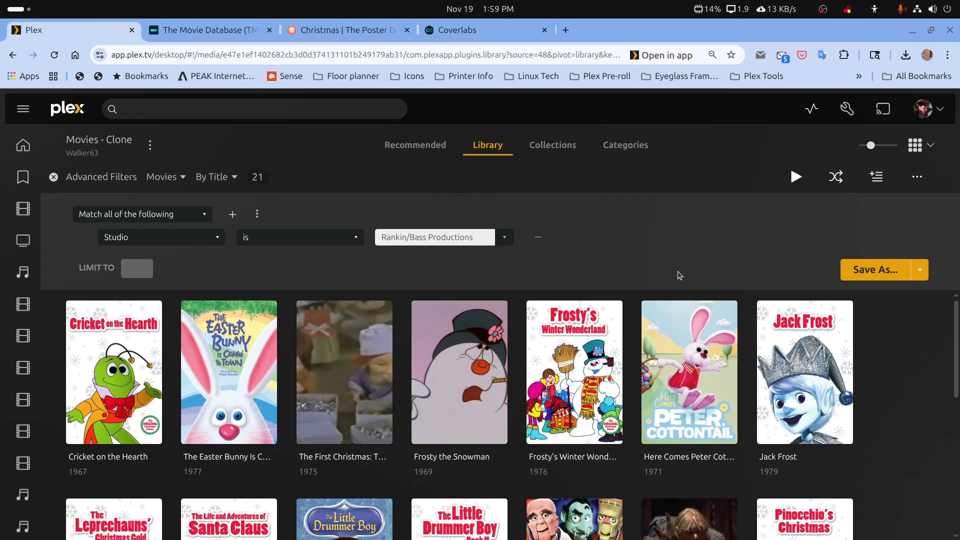
Step: Sort the filtered Rankin/Bass movies by release date, from oldest to newest
scroll(672, 292, "down", 2)
scroll(674, 296, "down", 5)
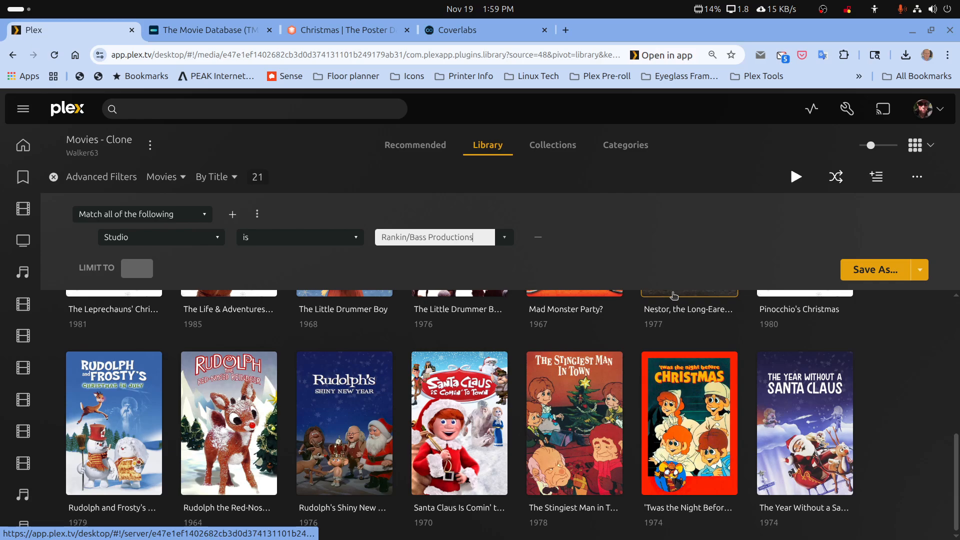
scroll(673, 296, "up", 4)
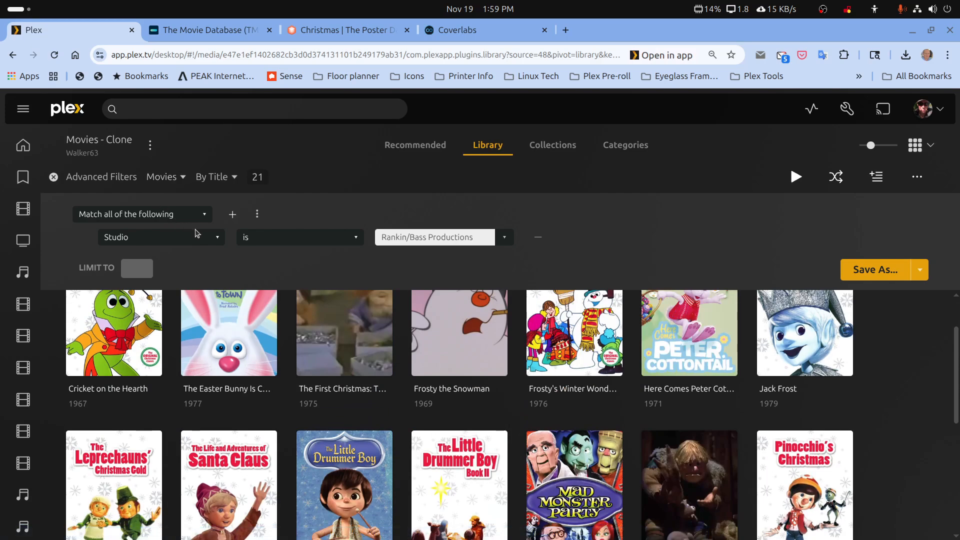
left_click(214, 178)
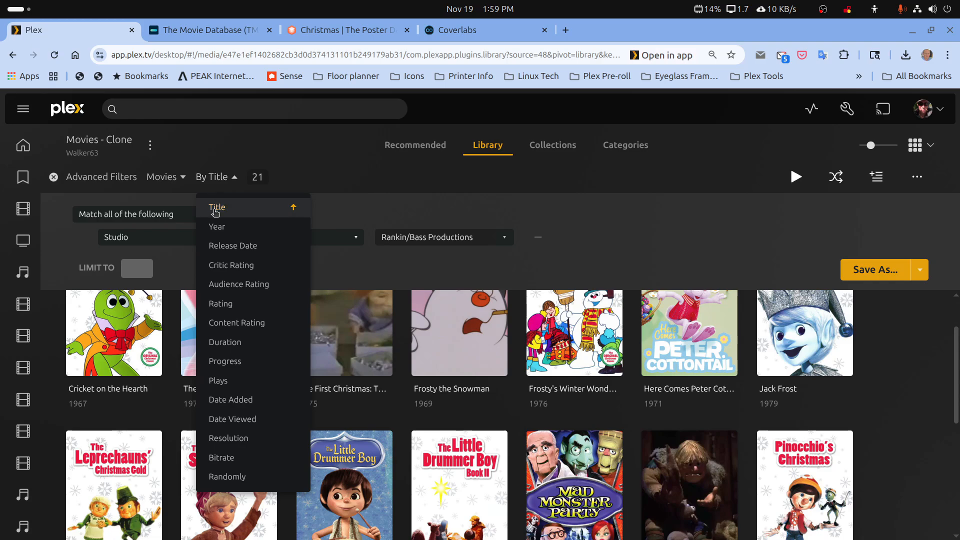
left_click(221, 246)
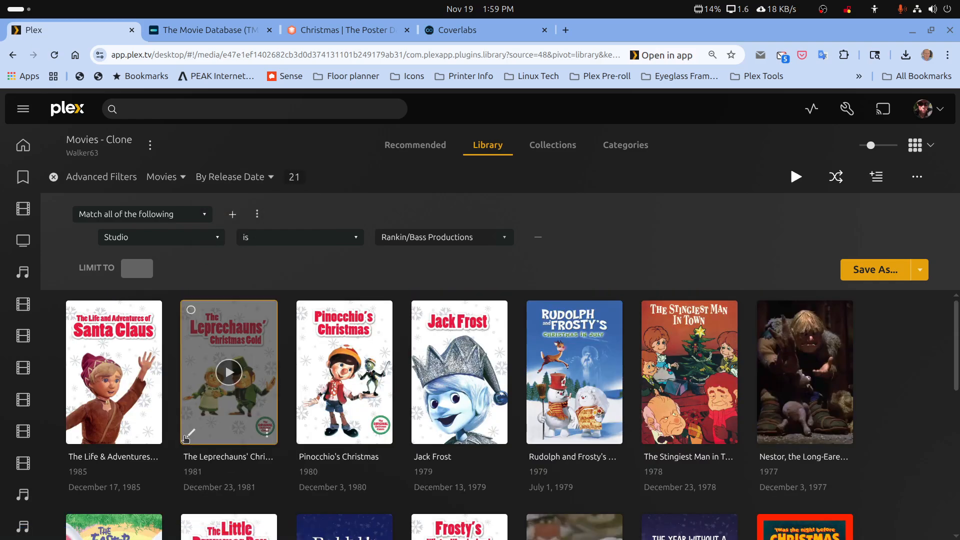
left_click(250, 177)
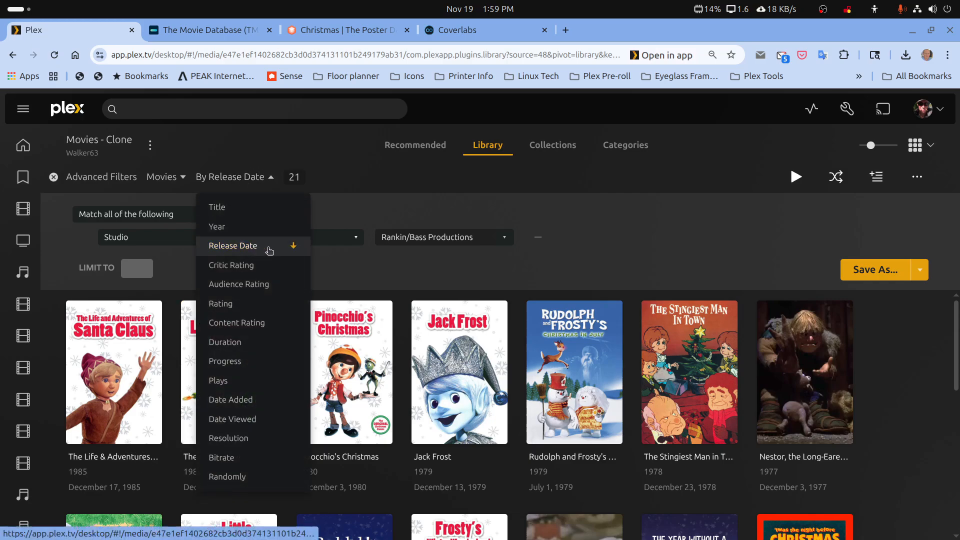
left_click(290, 249)
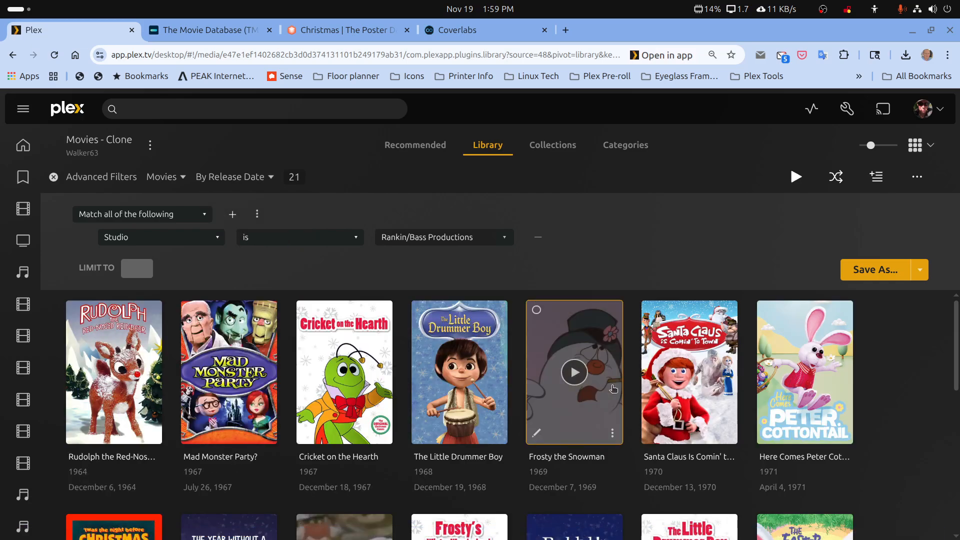
Step: Give The First Christmas: The Story of the First Christmas Snow the teal boy-and-dog poster, save it, and return to the filtered movies
scroll(614, 389, "down", 2)
scroll(614, 389, "down", 4)
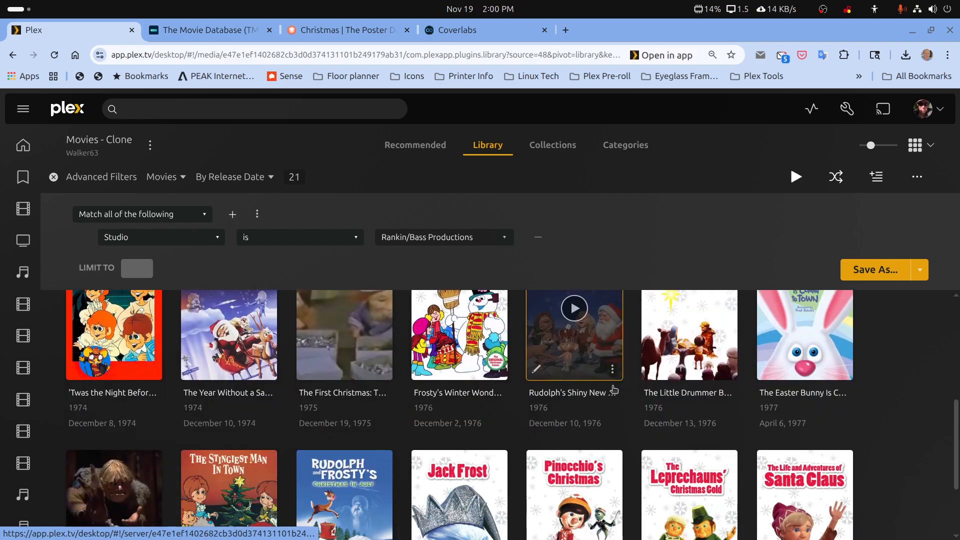
scroll(613, 389, "up", 1)
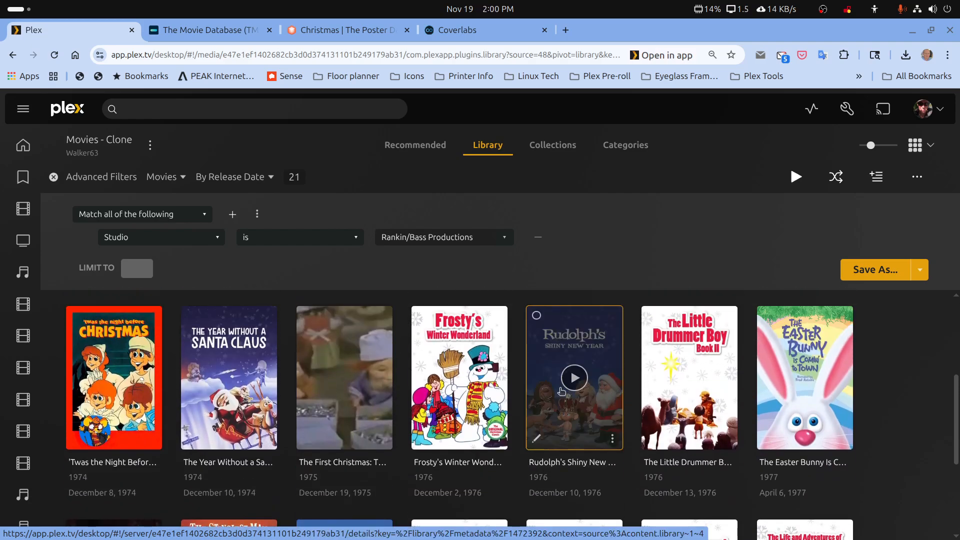
left_click(392, 401)
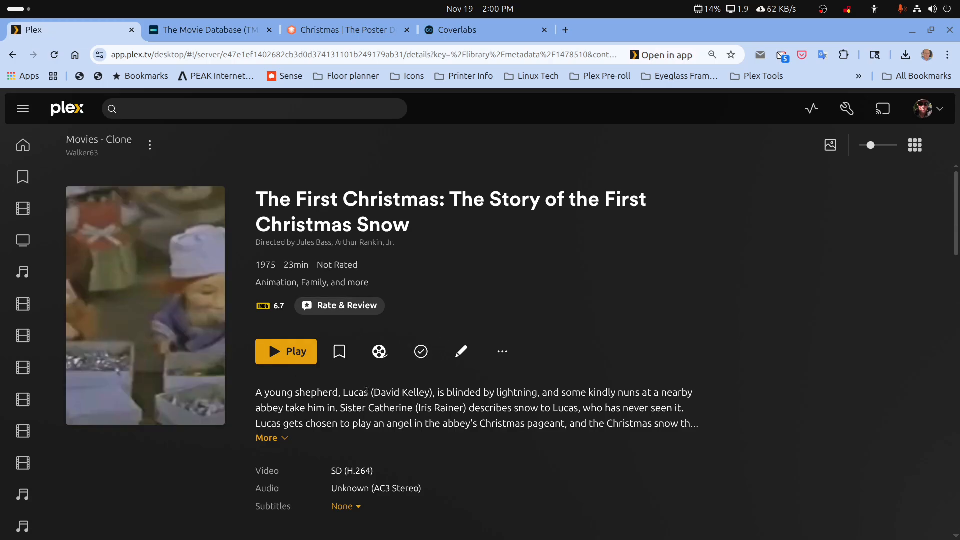
left_click(460, 352)
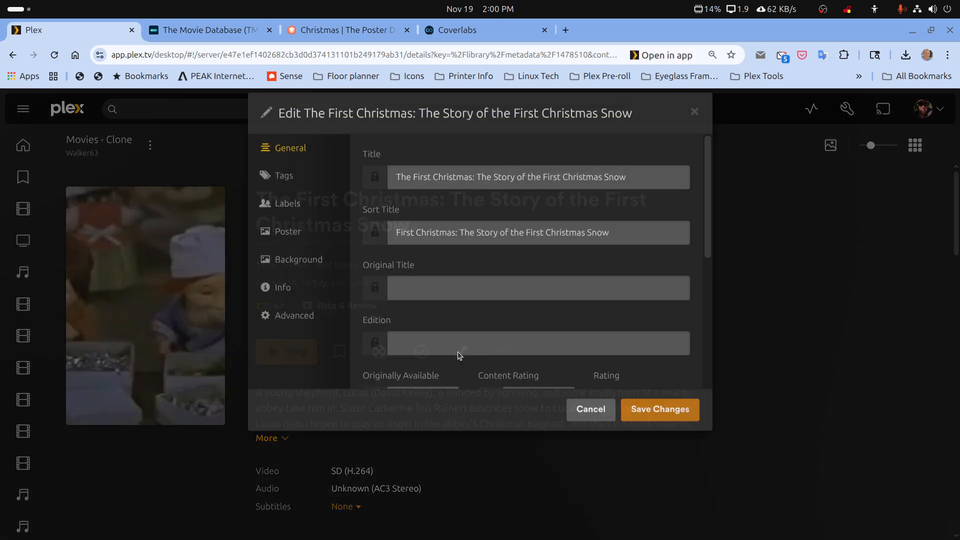
left_click(296, 281)
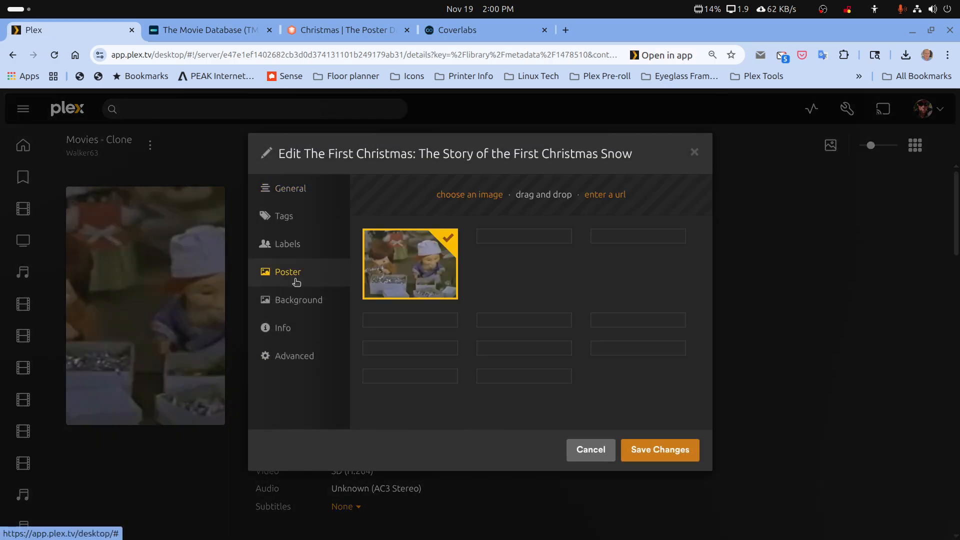
left_click(510, 334)
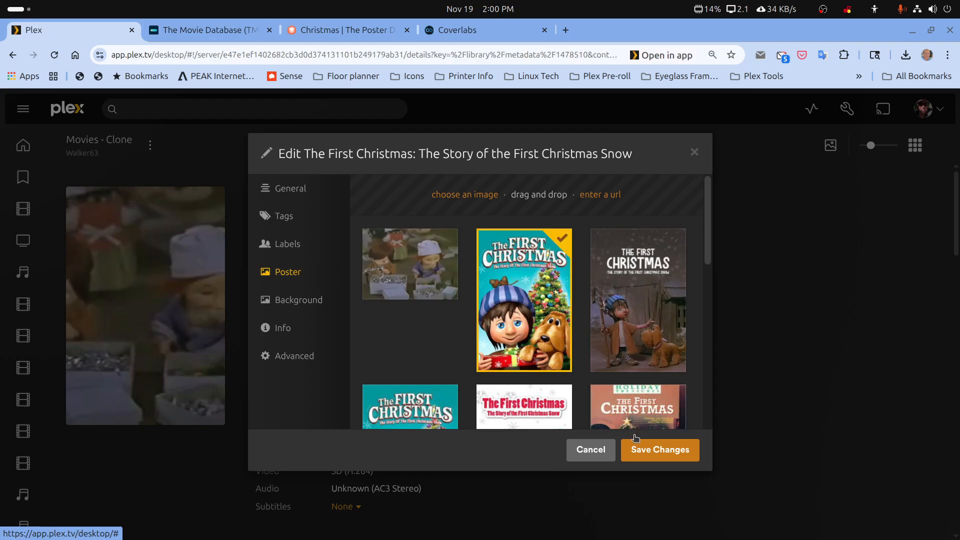
left_click(637, 451)
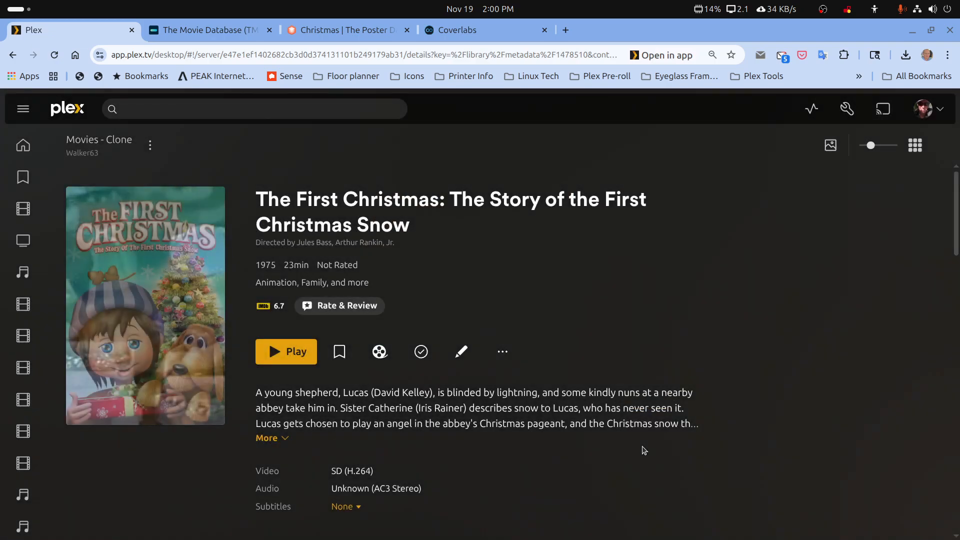
right_click(555, 291)
left_click(602, 212)
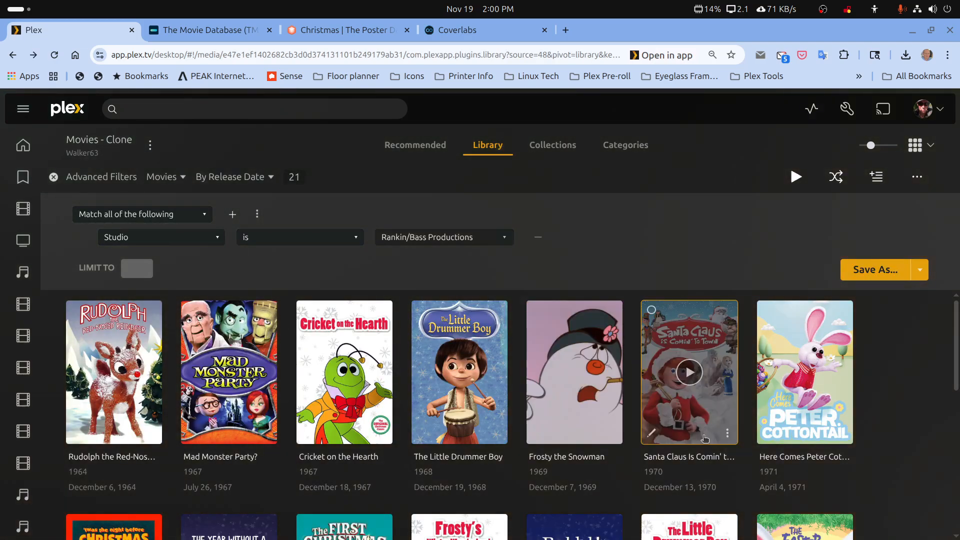
Step: Copy the studio name from the filter rule and paste it as the name of a new collection saved from the filter
scroll(705, 437, "down", 3)
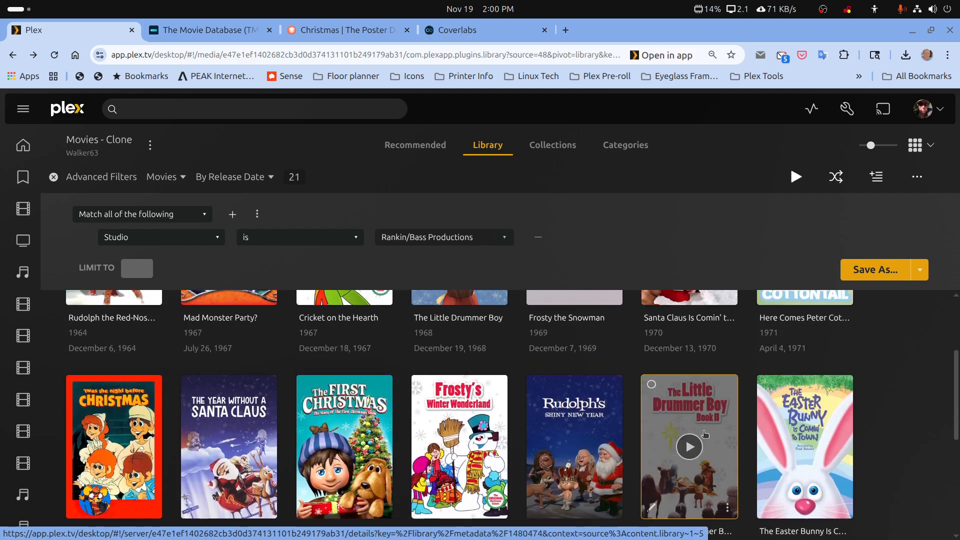
scroll(704, 434, "up", 3)
left_click(478, 237)
key("ctrl+c")
left_click_drag(477, 237, 406, 248)
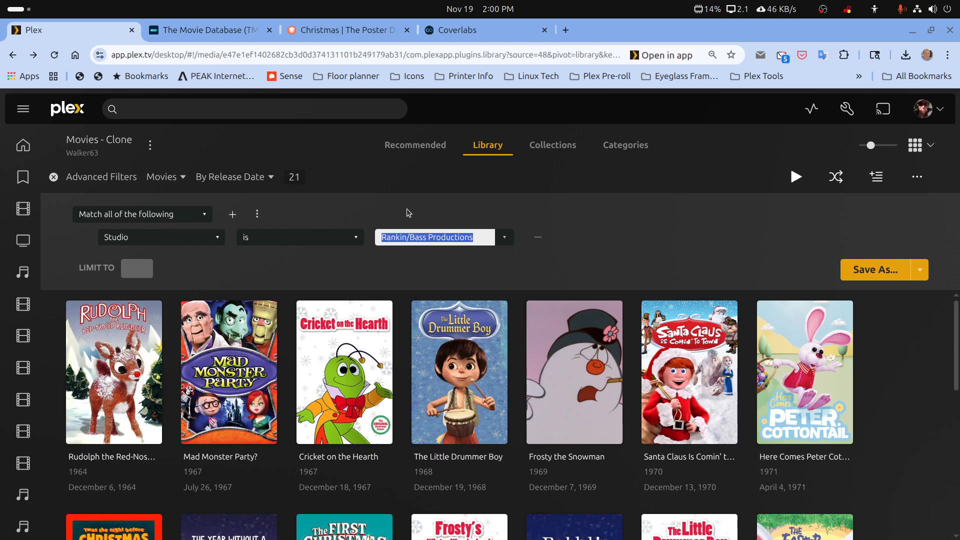
left_click(613, 203)
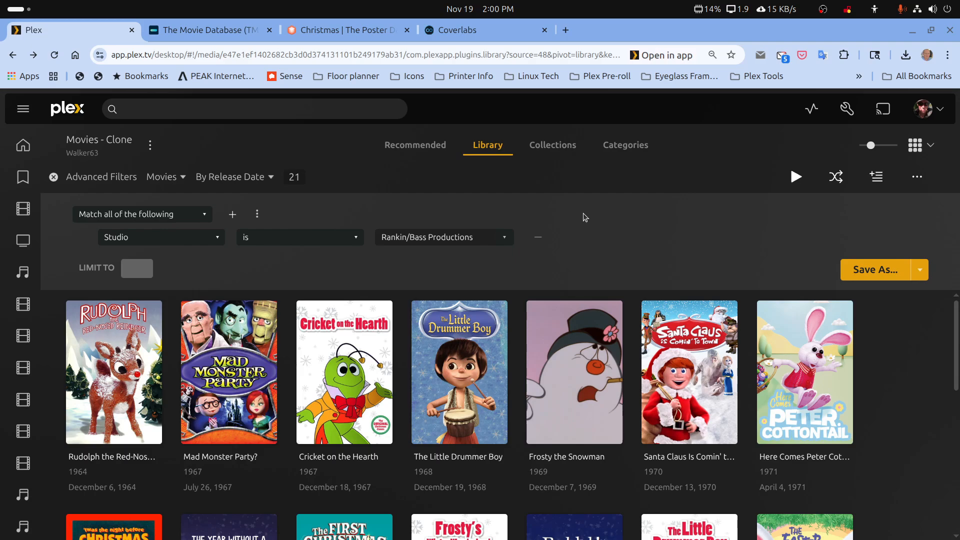
left_click(870, 271)
key("ctrl+v")
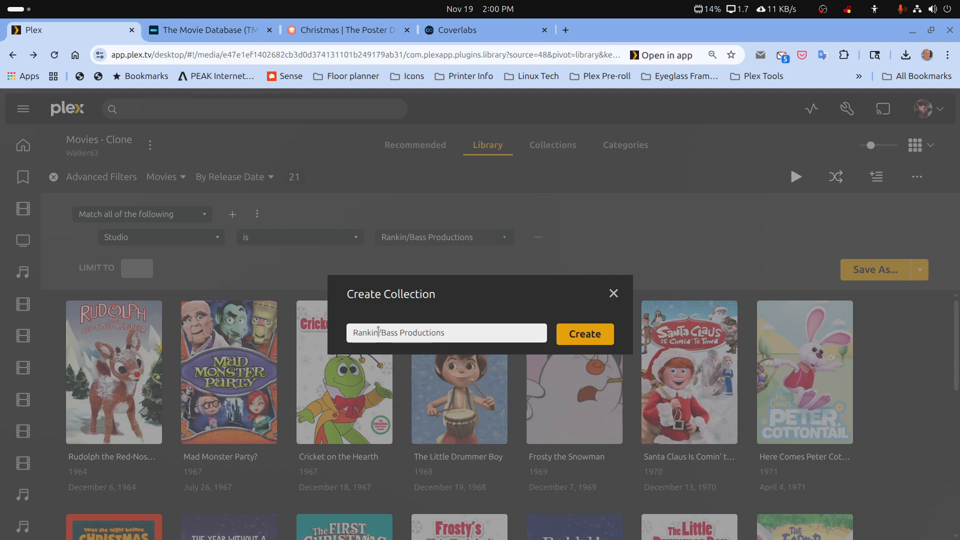
Step: Change the new collection's name to Christmas by Rankin Bass
double_click(378, 331)
double_click(408, 334)
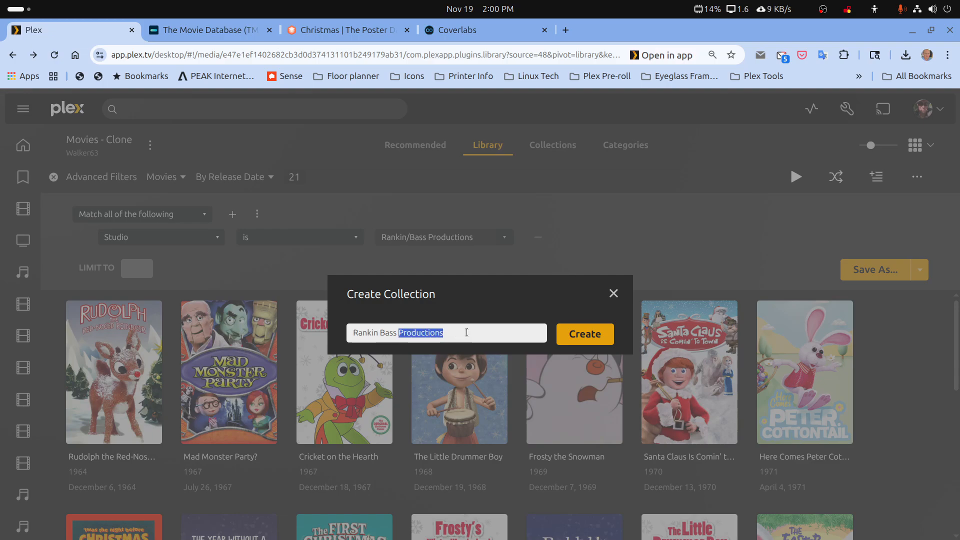
type("Collection")
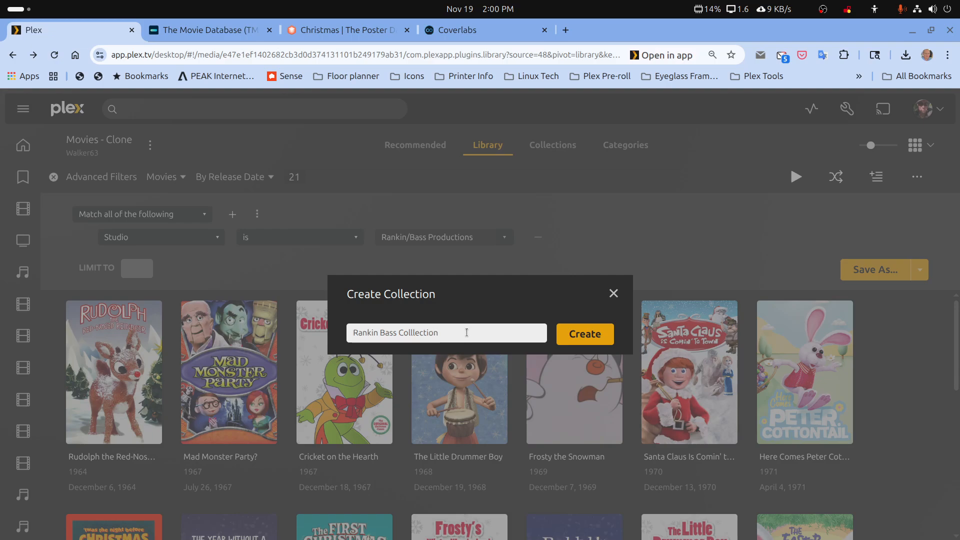
key("shift+Left")
key("shift+Left")
key("shift+Left")
key("shift+Left")
key("shift+Left")
key("shift+Left")
key("shift+Left")
key("shift+Left")
key("shift+Left")
key("shift+Left")
key("BackSpace")
type("Chris")
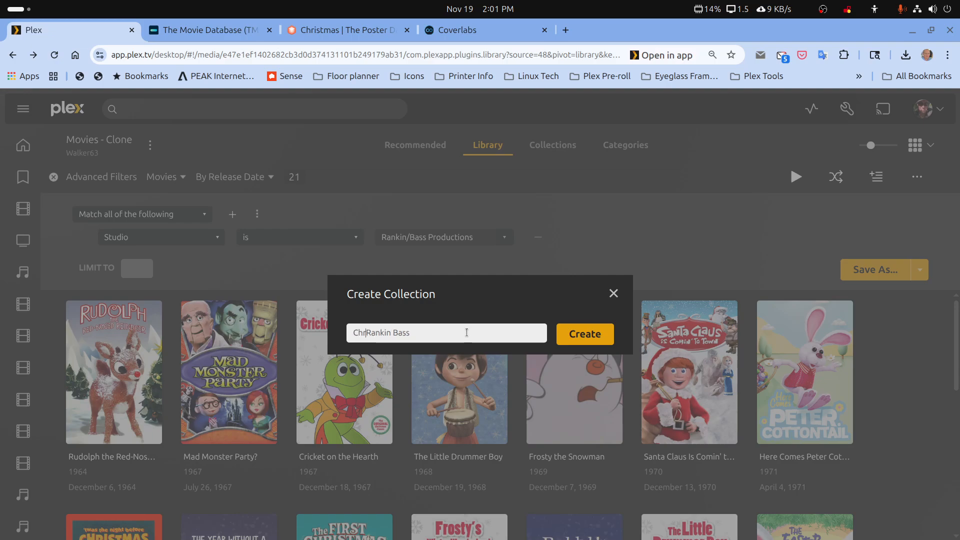
type("tmas by")
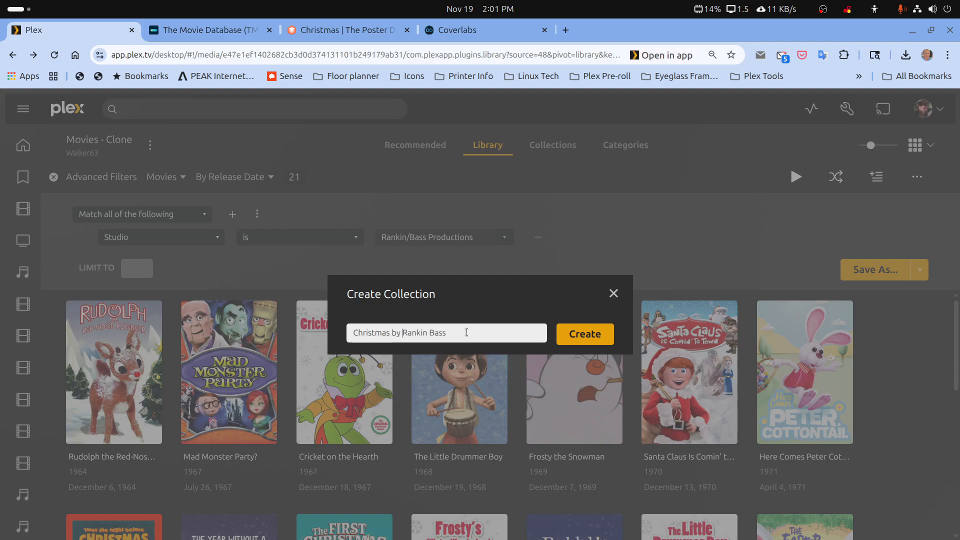
Step: Create the collection and show all collections of the Movies - Clone library
left_click(586, 336)
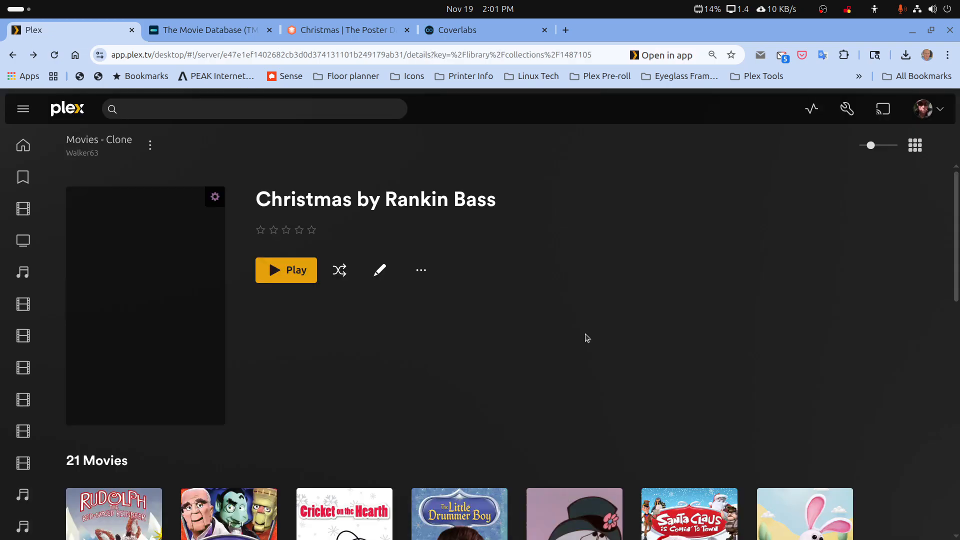
left_click(117, 140)
left_click(549, 144)
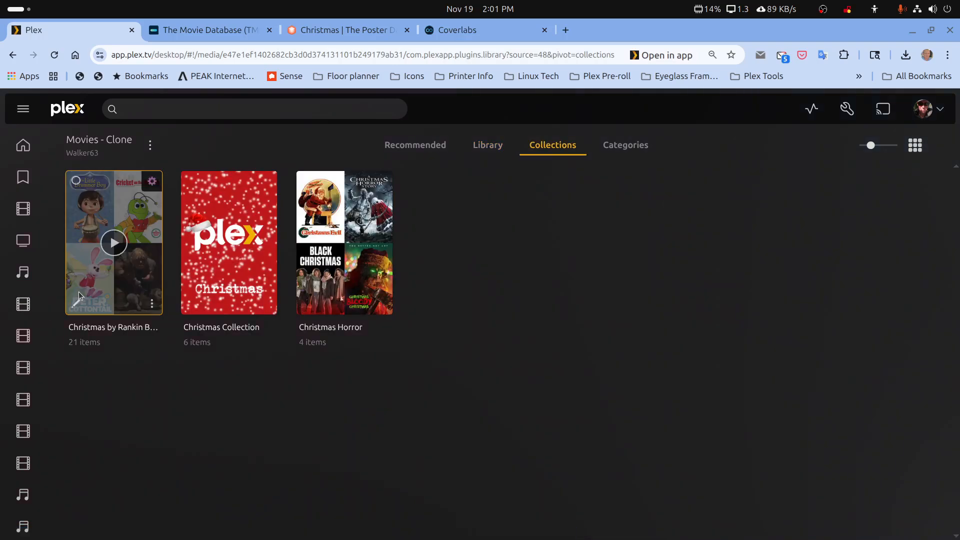
Step: Switch to The Poster Database, search for rankin bass, and show the matching collections
left_click(355, 31)
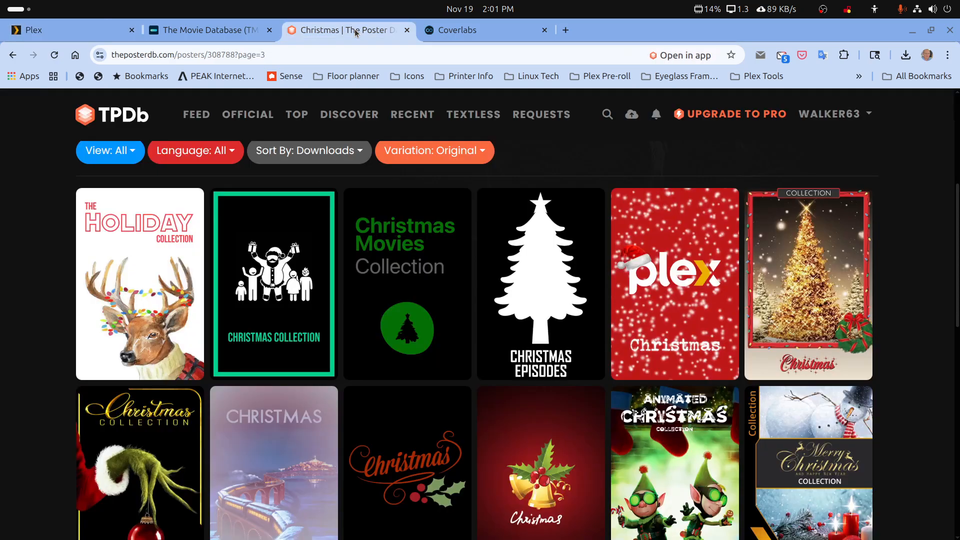
scroll(188, 190, "up", 5)
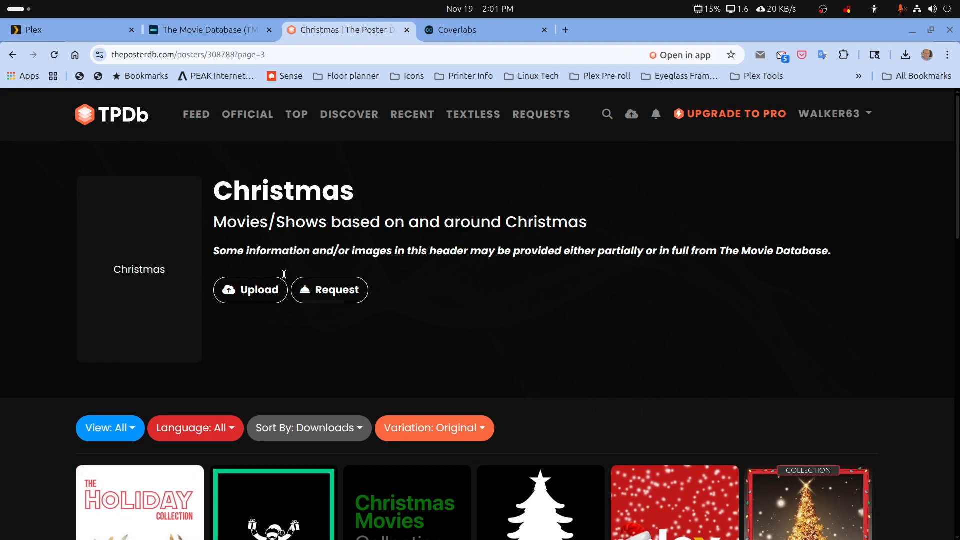
left_click(607, 114)
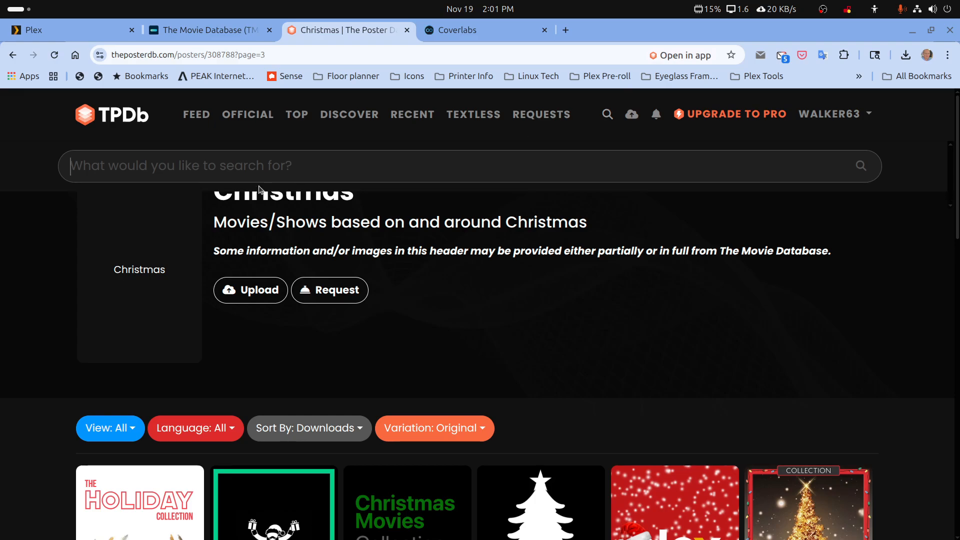
left_click(268, 165)
type("rankin bass")
key("Return")
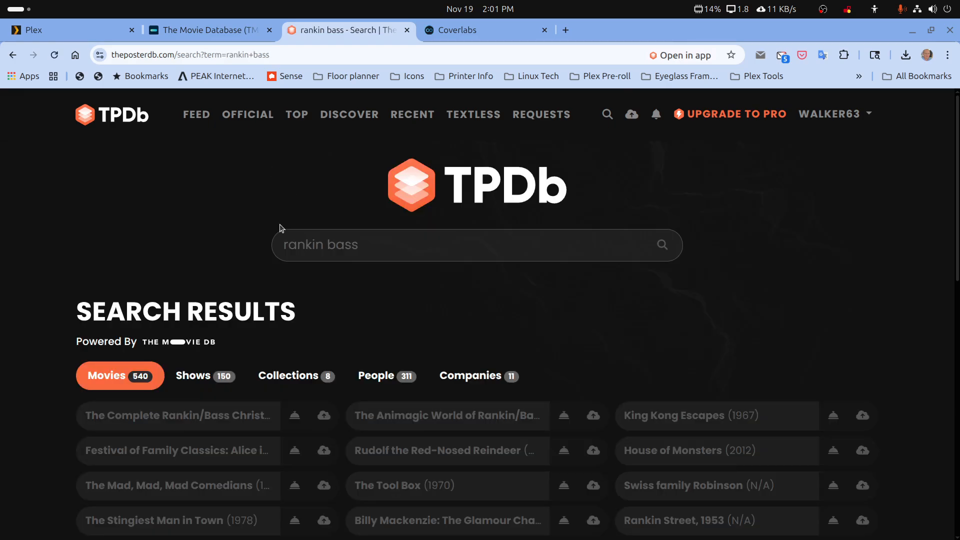
left_click(300, 379)
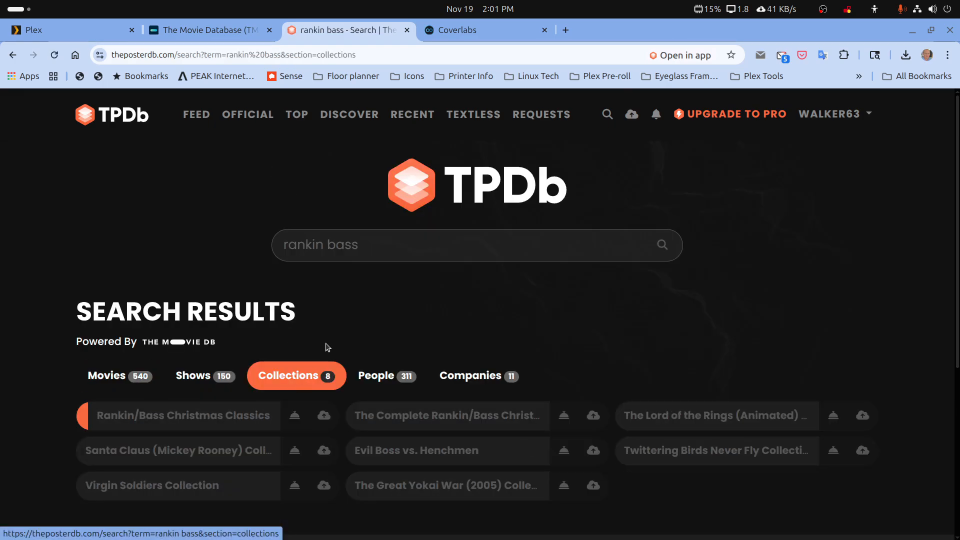
Step: Download the Santa and reindeer poster with the white border from the Rankin/Bass Christmas Classics collection into the Downloads folder
left_click(115, 421)
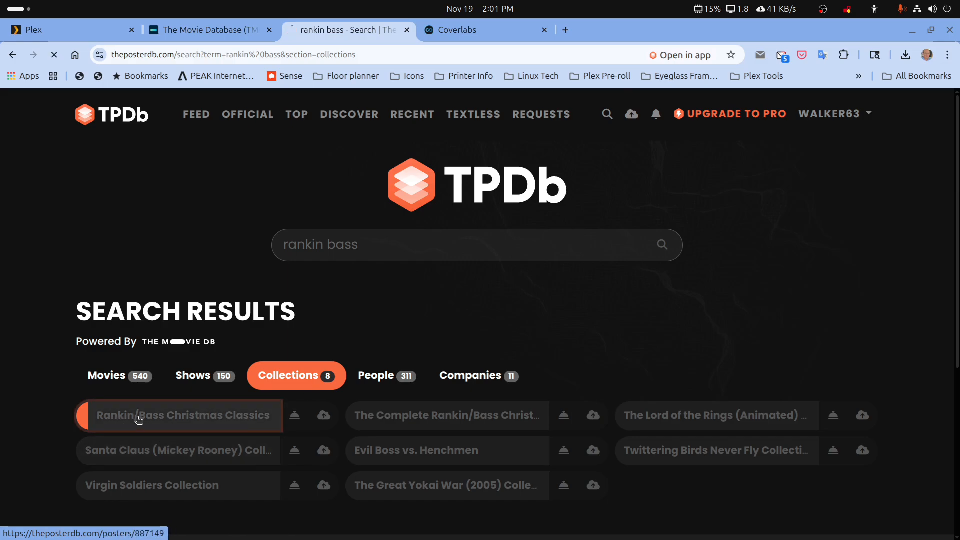
scroll(460, 350, "down", 5)
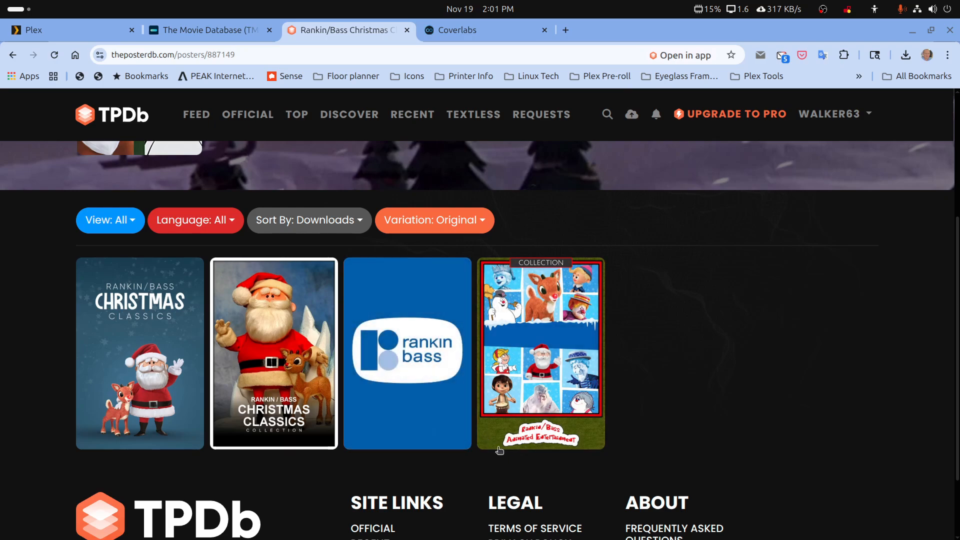
left_click(278, 432)
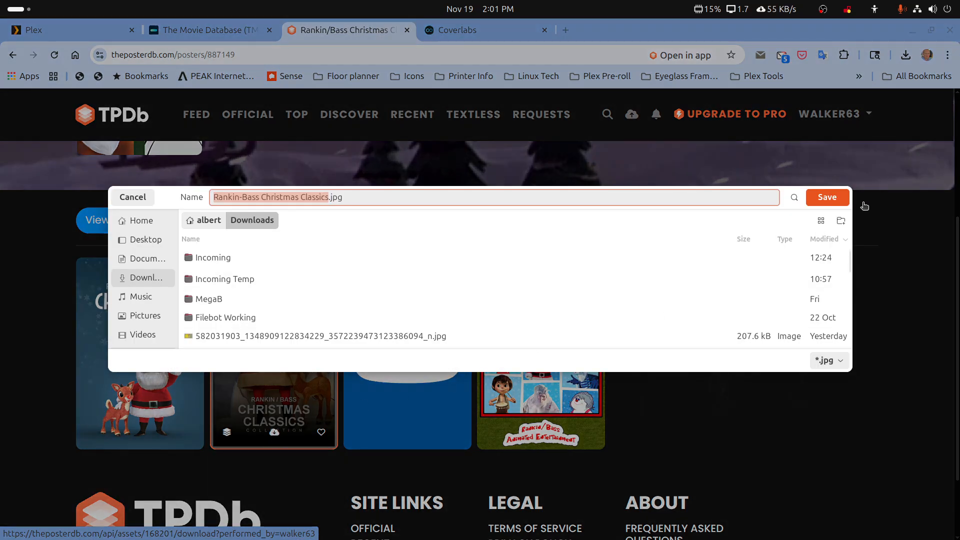
left_click(830, 199)
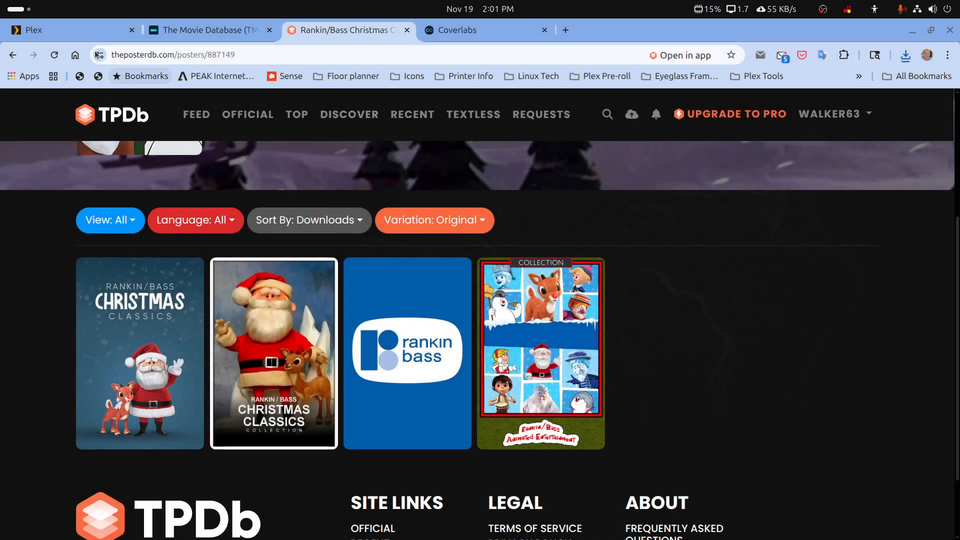
Step: Switch to Plex and set Rankin-Bass Christmas Classics.jpg as the poster of the Christmas by Rankin Bass collection, saving the change
left_click(95, 31)
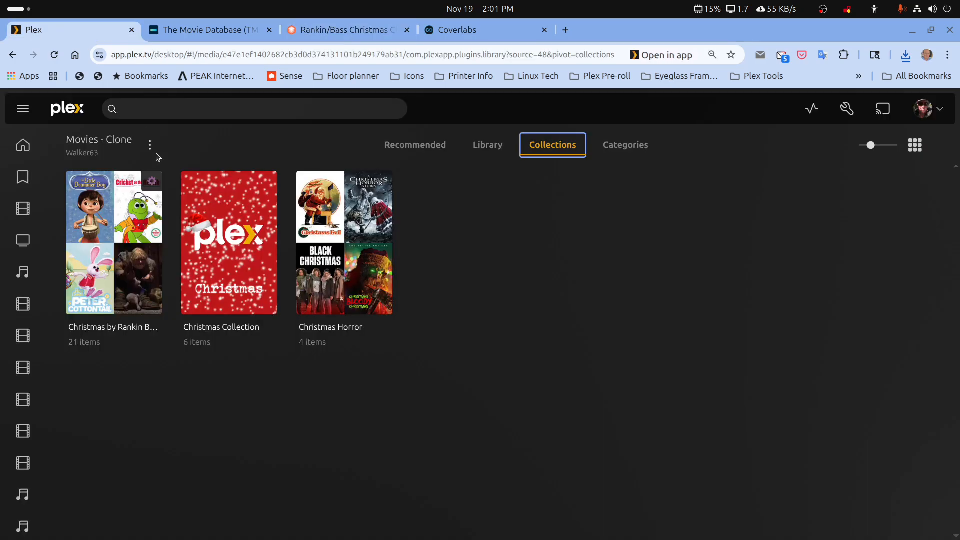
left_click(76, 305)
left_click(288, 243)
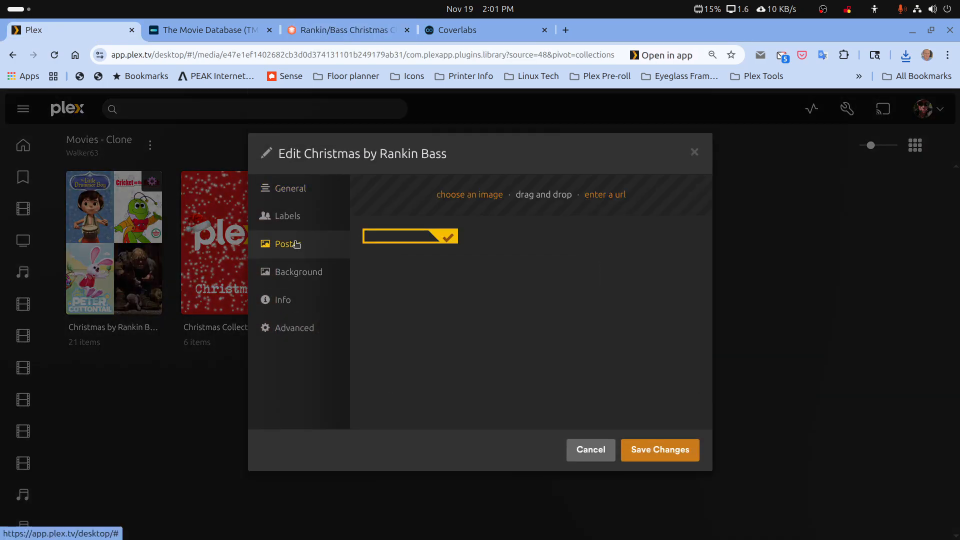
left_click(494, 198)
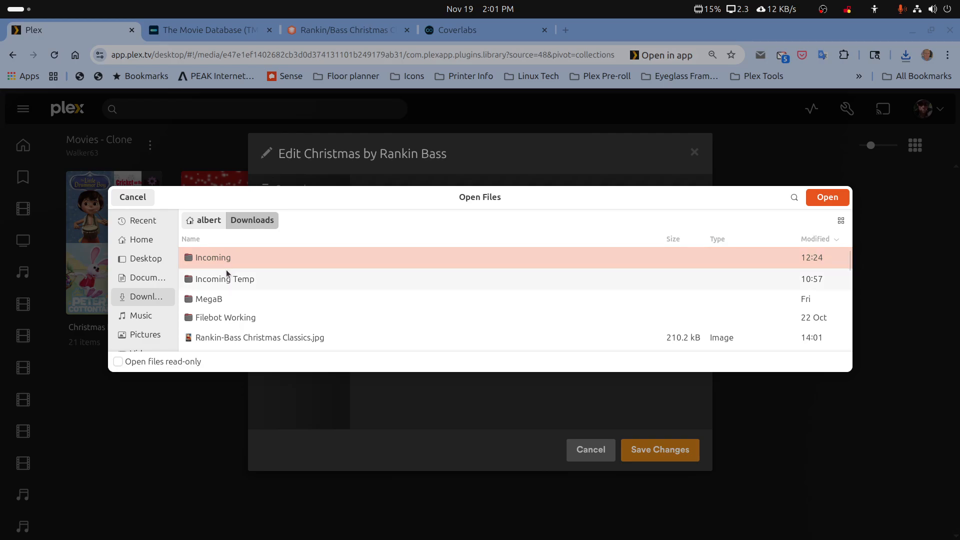
scroll(315, 319, "down", 1)
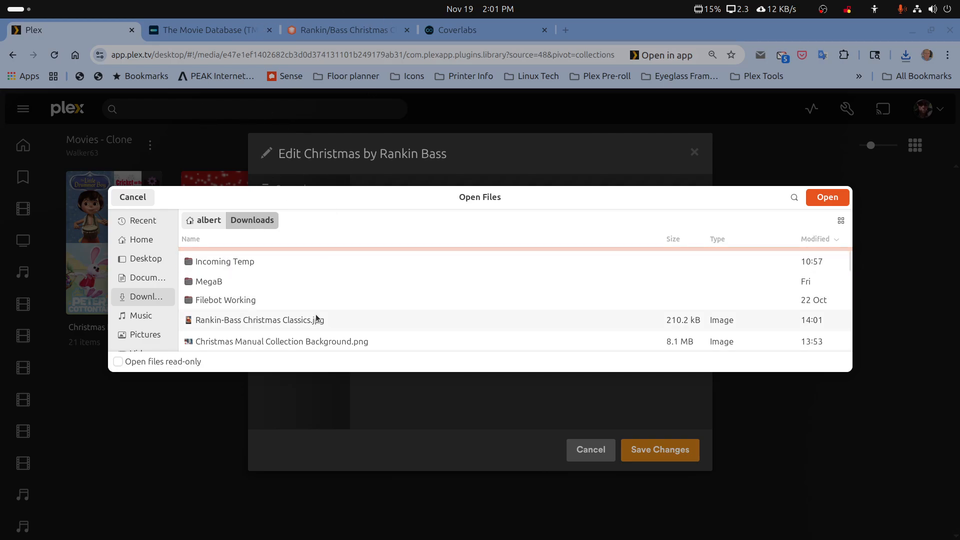
left_click(227, 324)
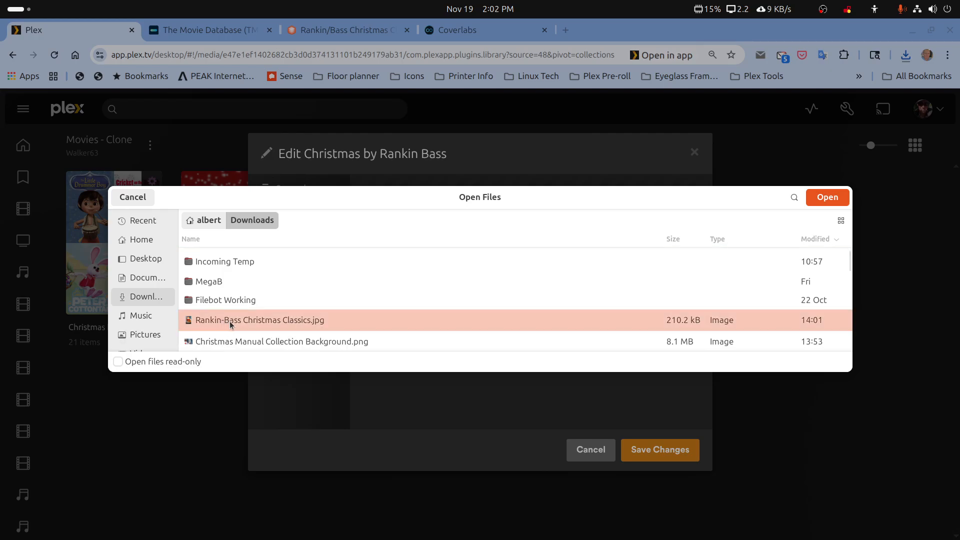
left_click(828, 198)
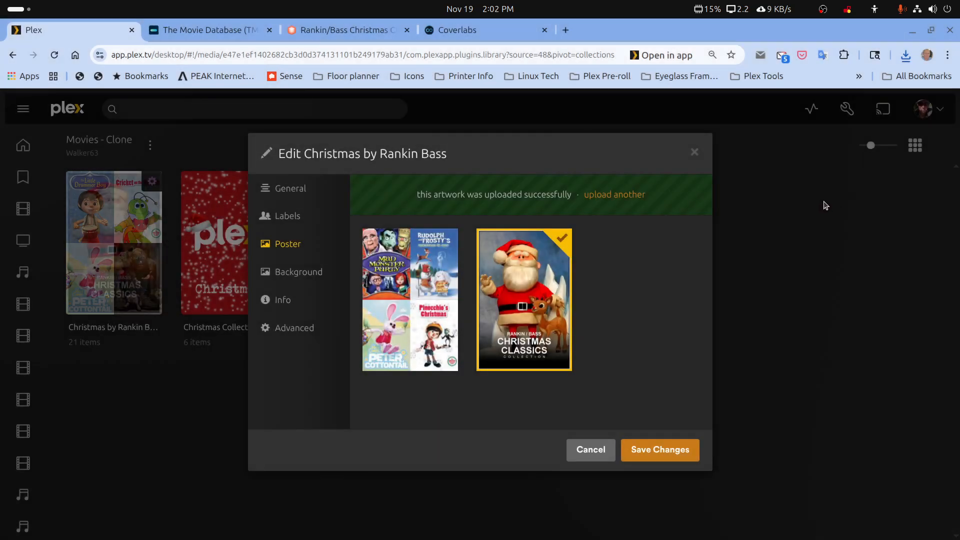
left_click(627, 449)
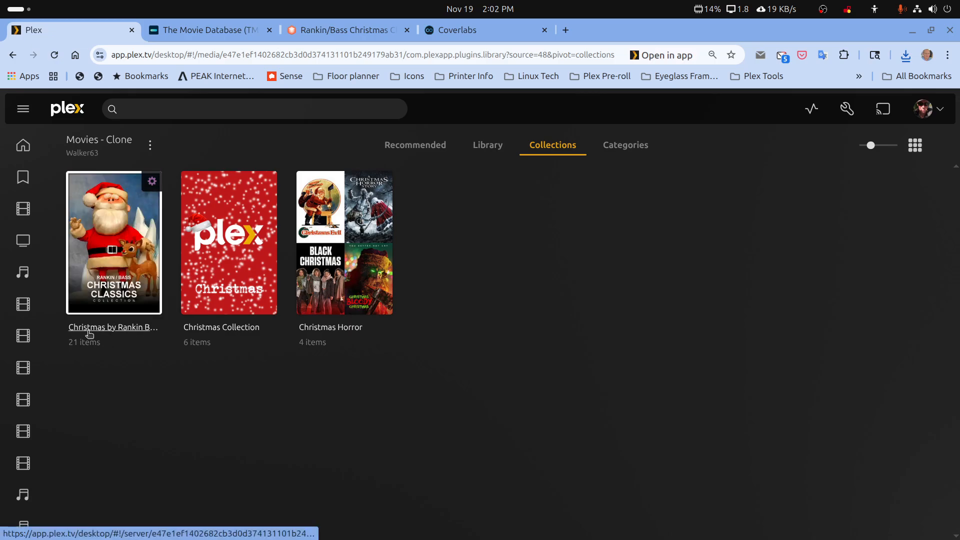
Step: Rename the Christmas by Rankin Bass collection to Christmas from Rankin Bass and save the change
left_click(75, 305)
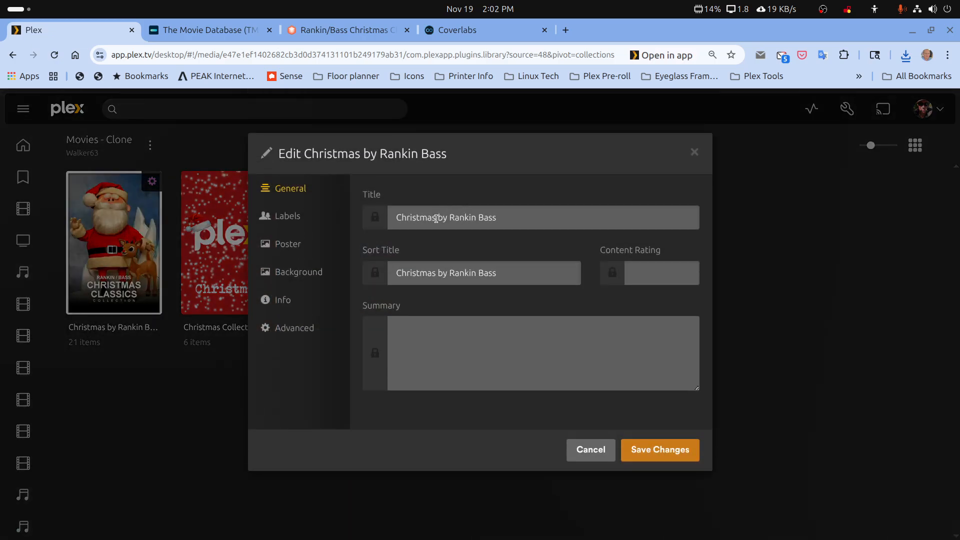
left_click_drag(437, 219, 443, 219)
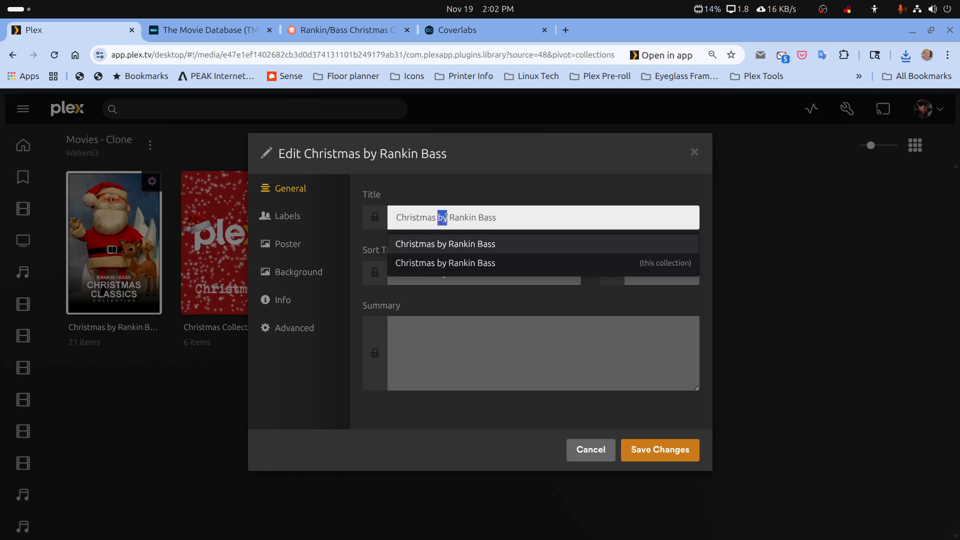
type("from")
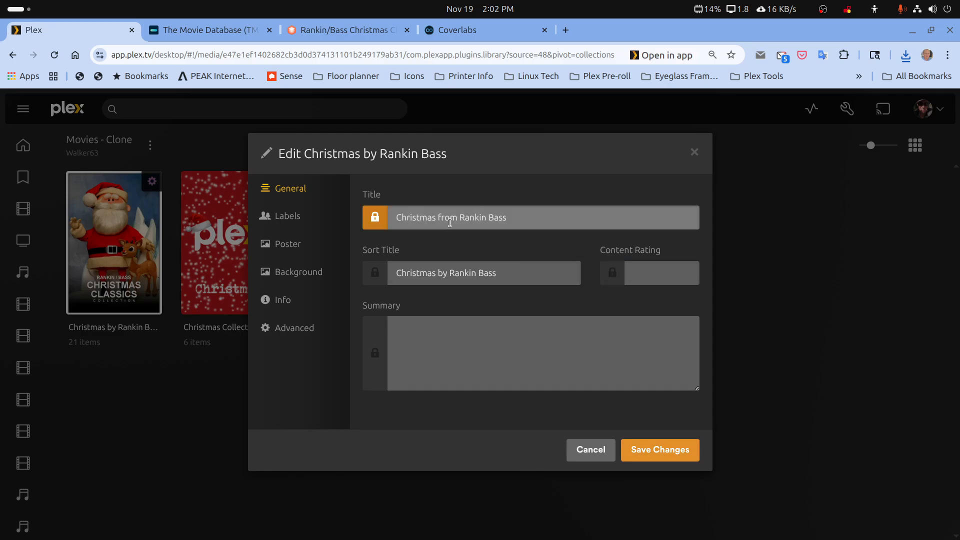
left_click(647, 459)
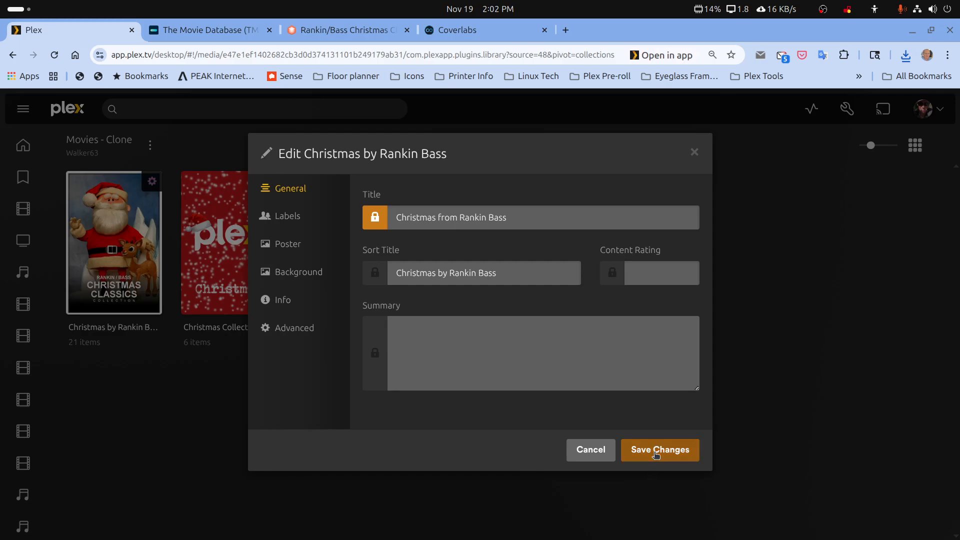
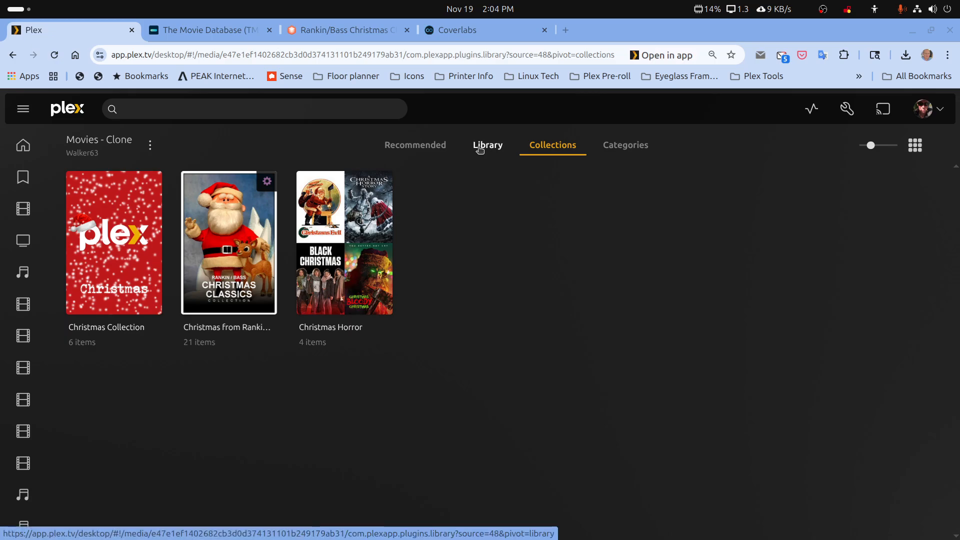
Step: Examine the genre tags of #WorstChristmasEver and #Xmas in the Movies - Clone library without changing them
left_click(480, 149)
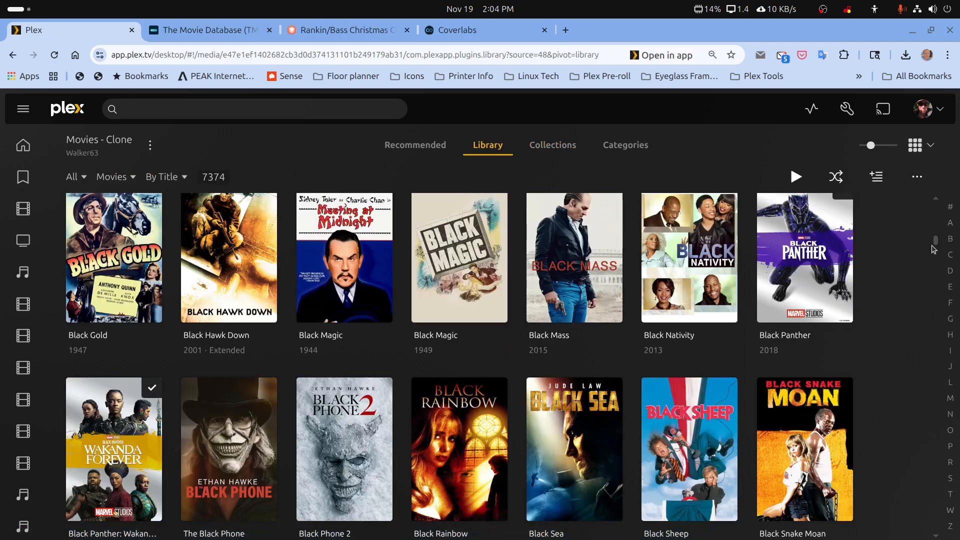
left_click_drag(935, 247, 936, 184)
mouse_move(440, 413)
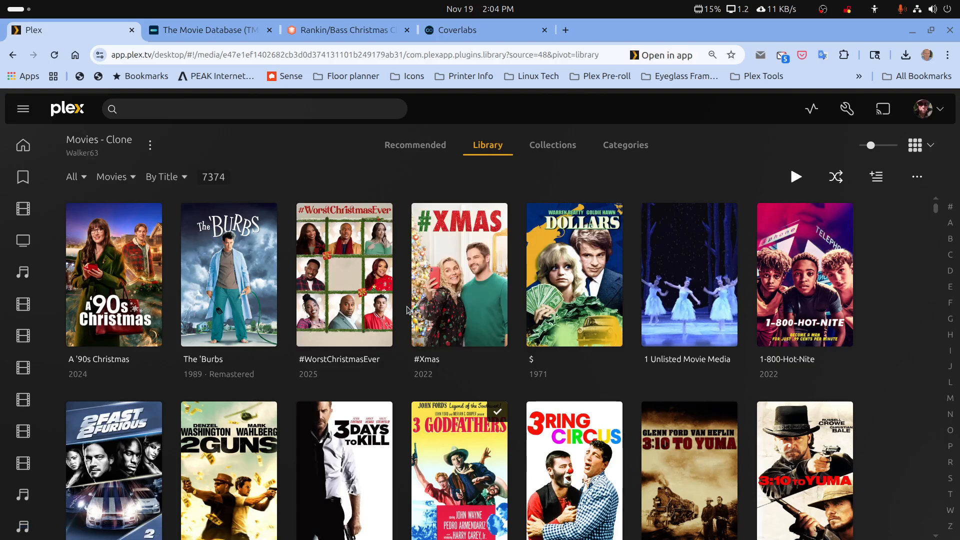
left_click(303, 334)
left_click(291, 224)
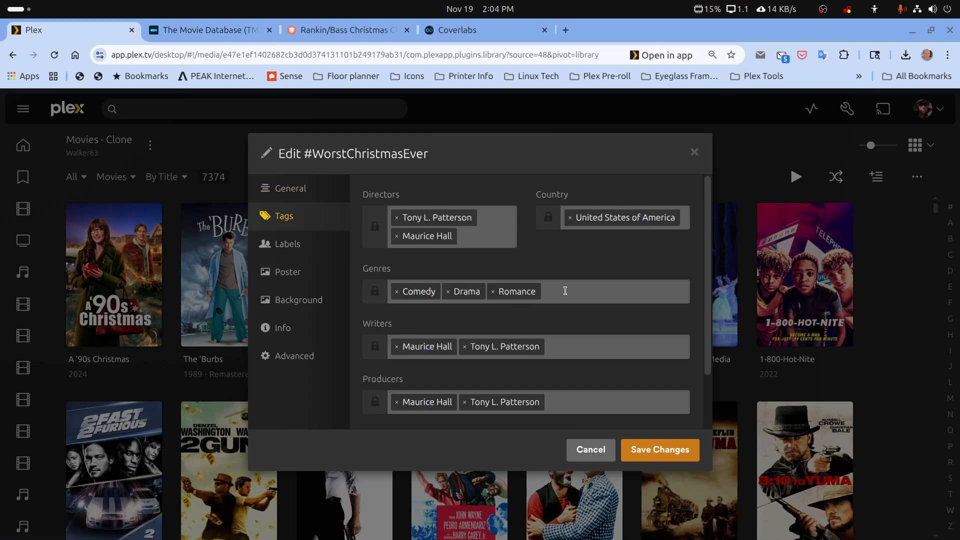
left_click(587, 450)
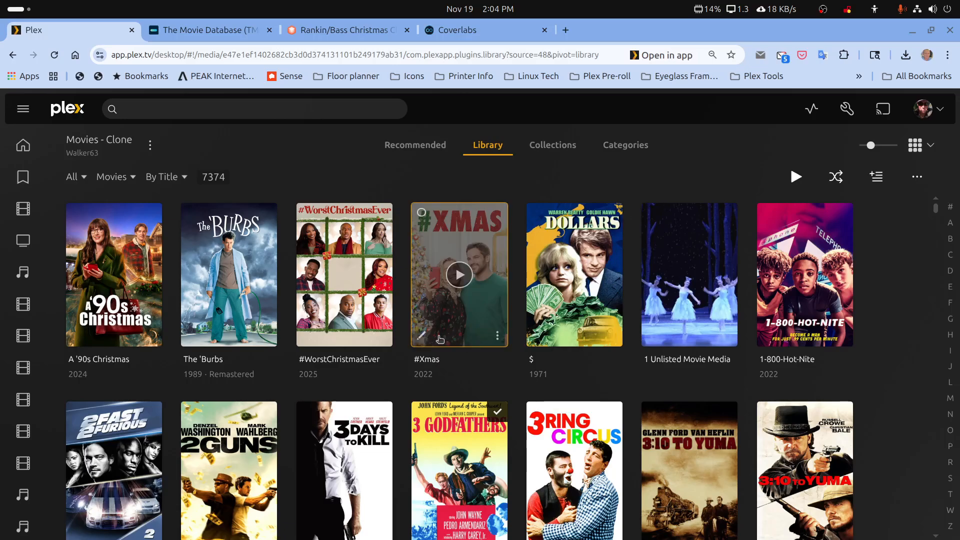
left_click(421, 337)
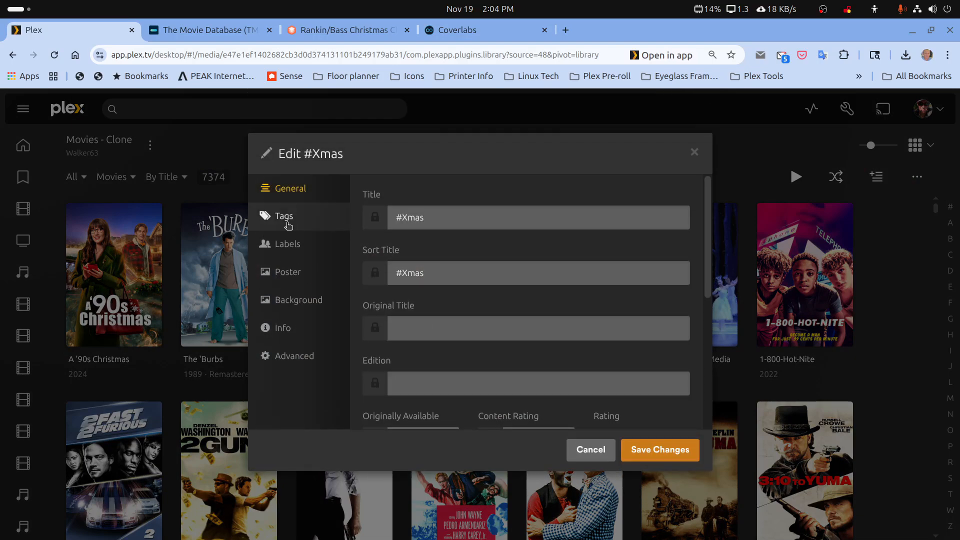
left_click(288, 223)
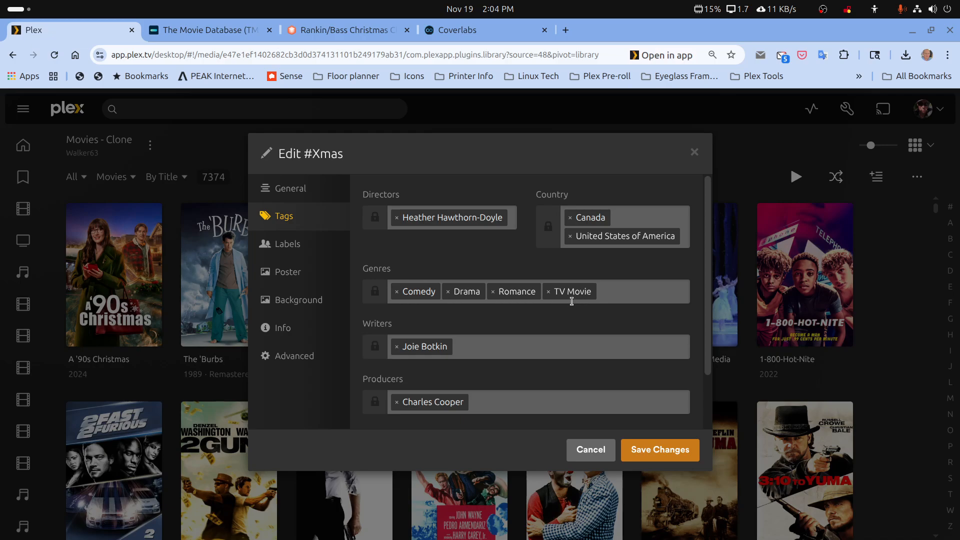
left_click(584, 451)
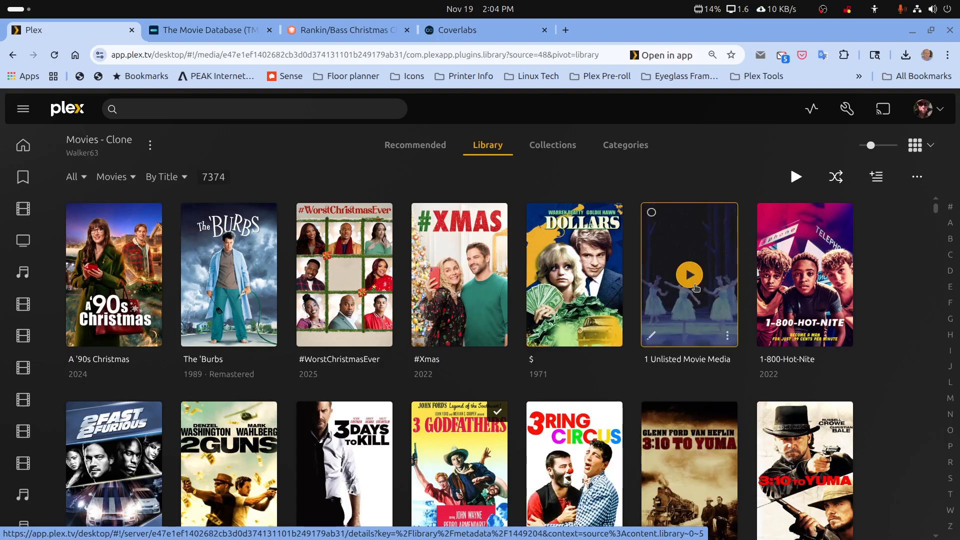
Step: Filter the library to unmatched movies, view the details of 1 Unlisted Movie Media, and clear the filter
left_click(76, 177)
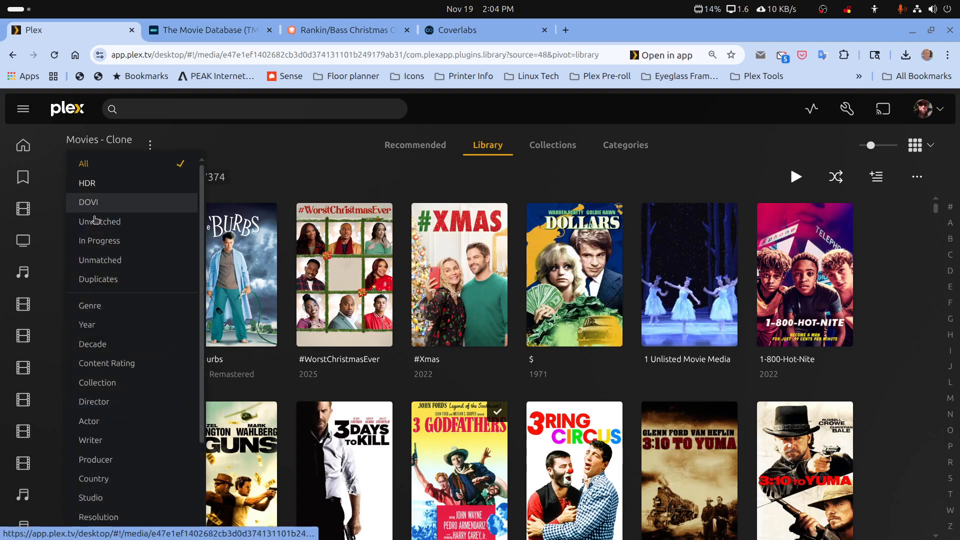
left_click(97, 260)
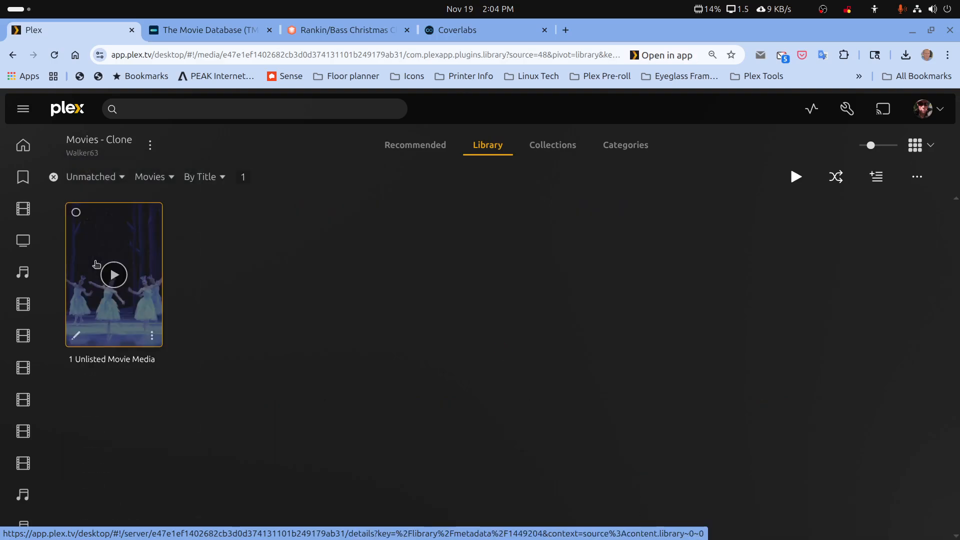
left_click(145, 304)
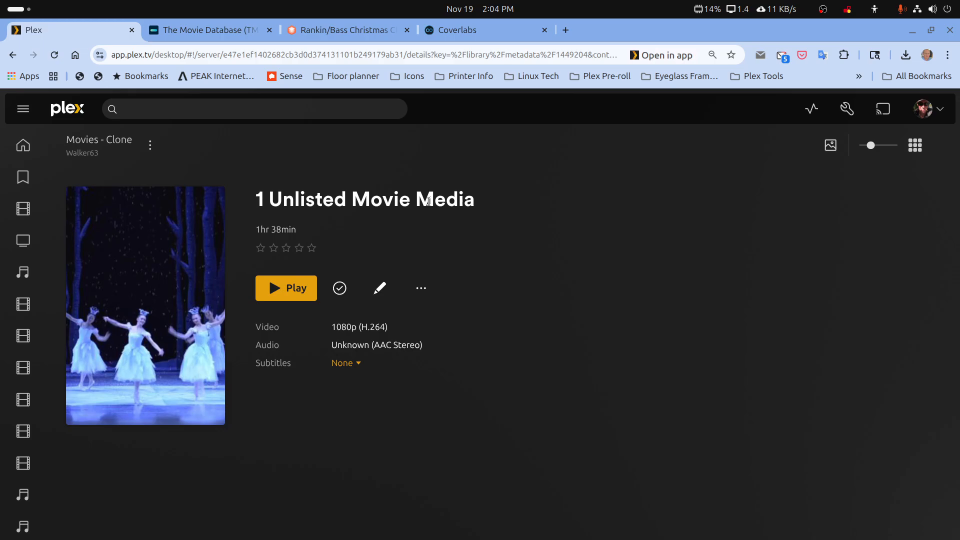
left_click(12, 55)
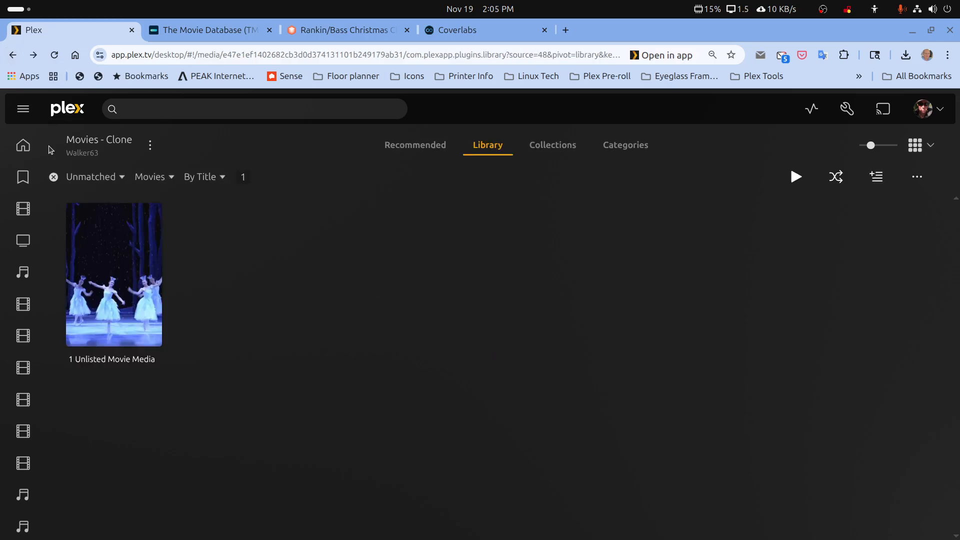
left_click(52, 177)
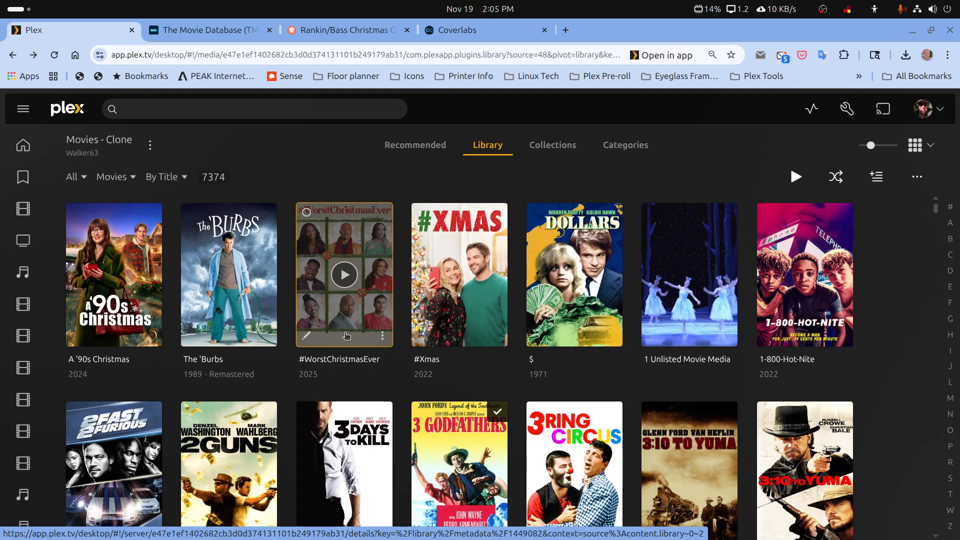
Step: Add the TV Movie genre to #WorstChristmasEver and save the change
left_click(305, 336)
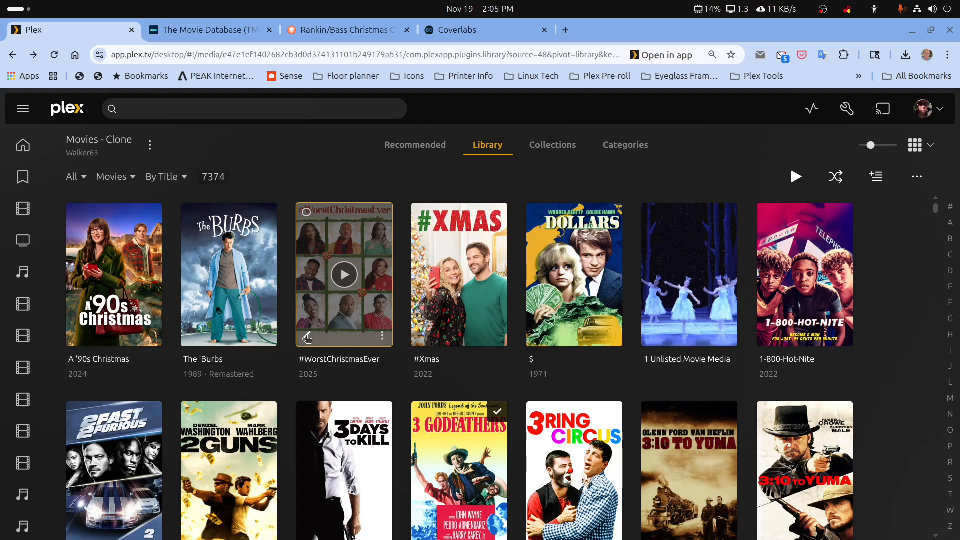
left_click(306, 225)
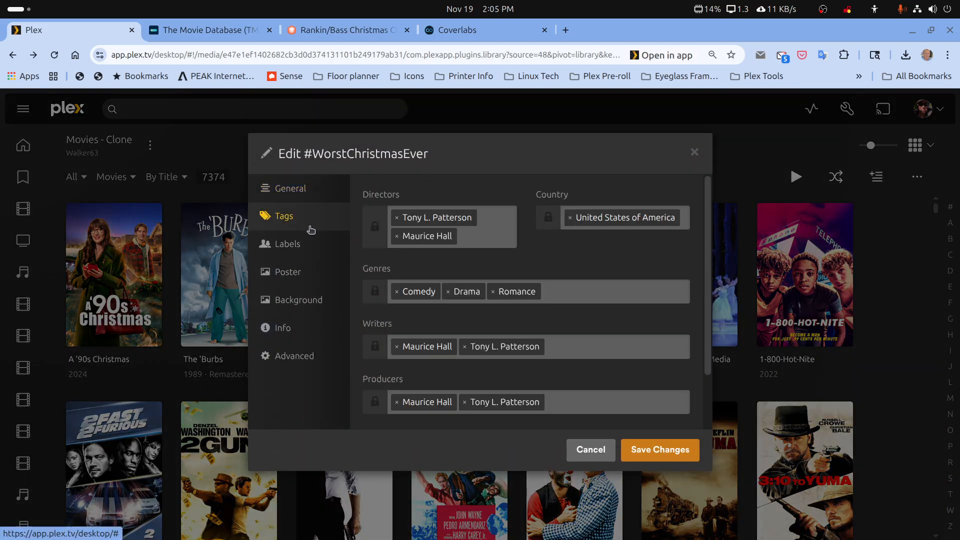
left_click(576, 295)
type("tv")
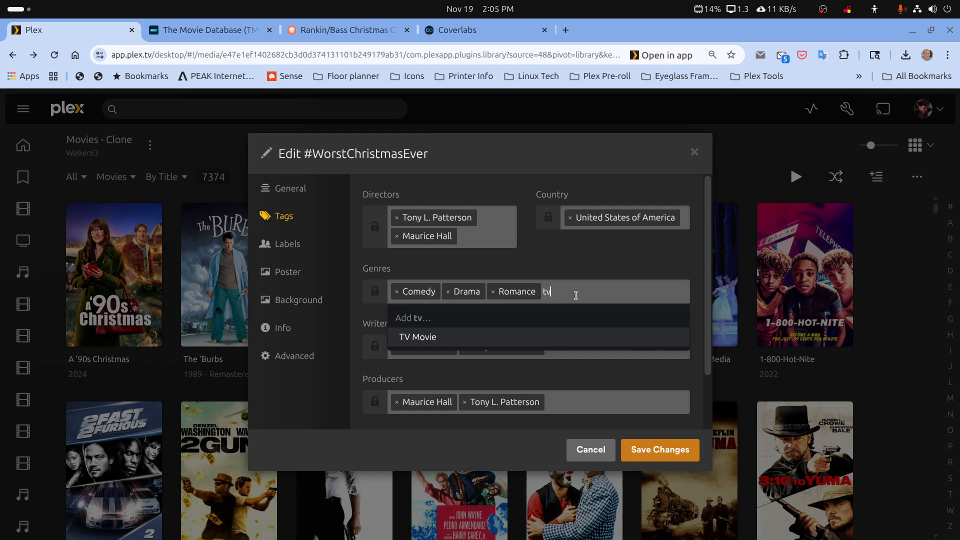
left_click(404, 338)
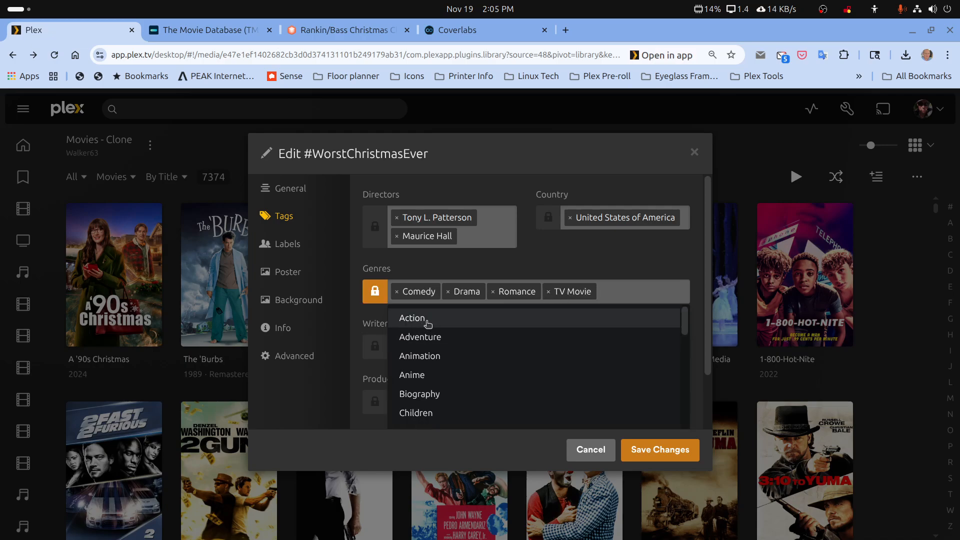
left_click(639, 451)
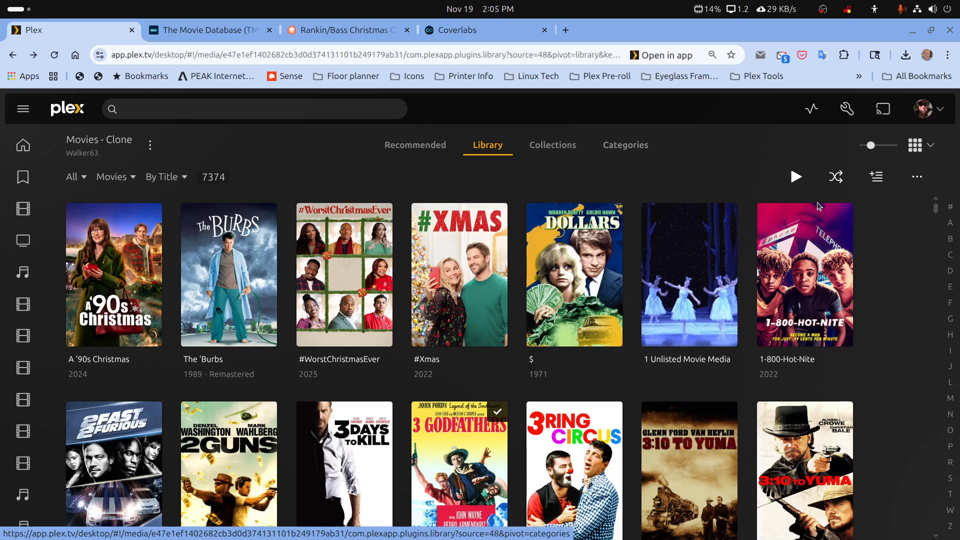
Step: Start a new smart collection in the Movies - Clone library with the filter rule Genre is TV Movie
left_click(877, 178)
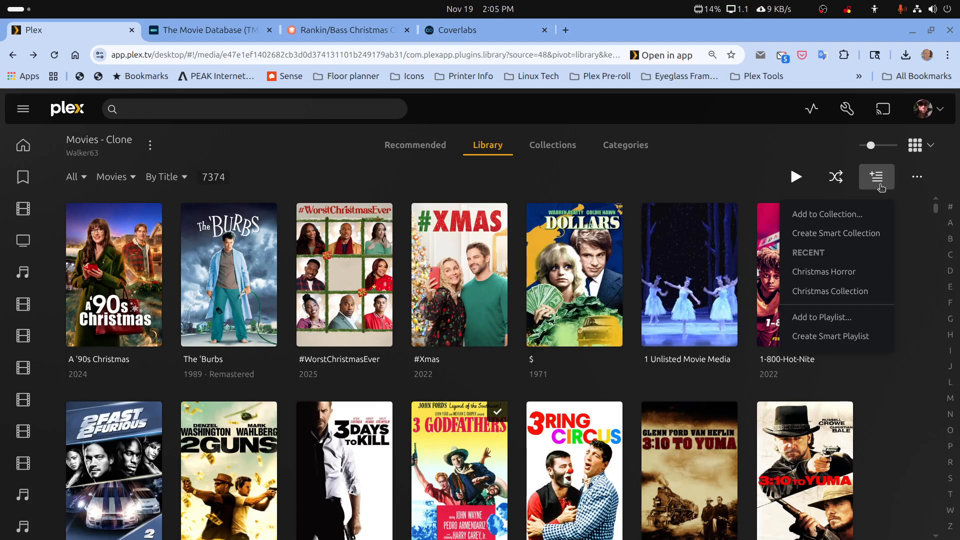
left_click(811, 235)
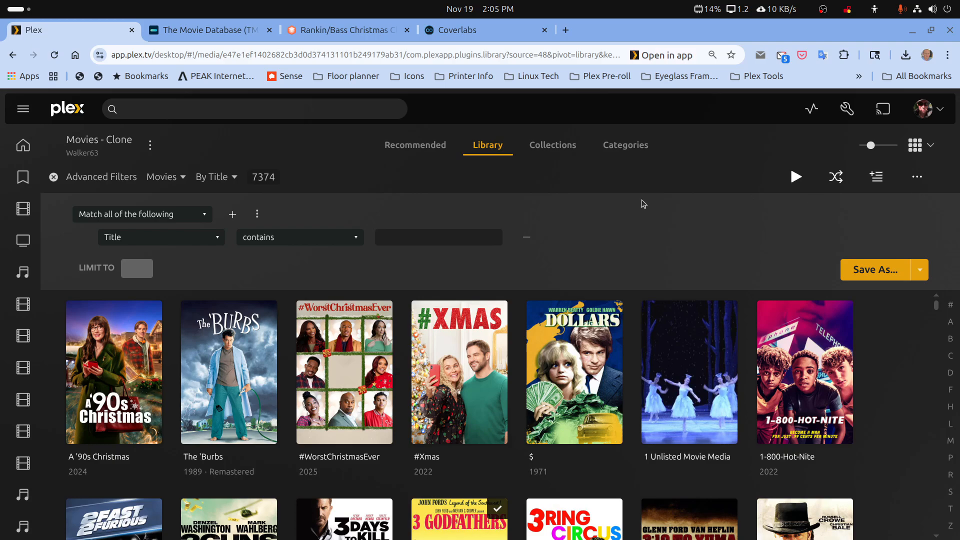
left_click(217, 239)
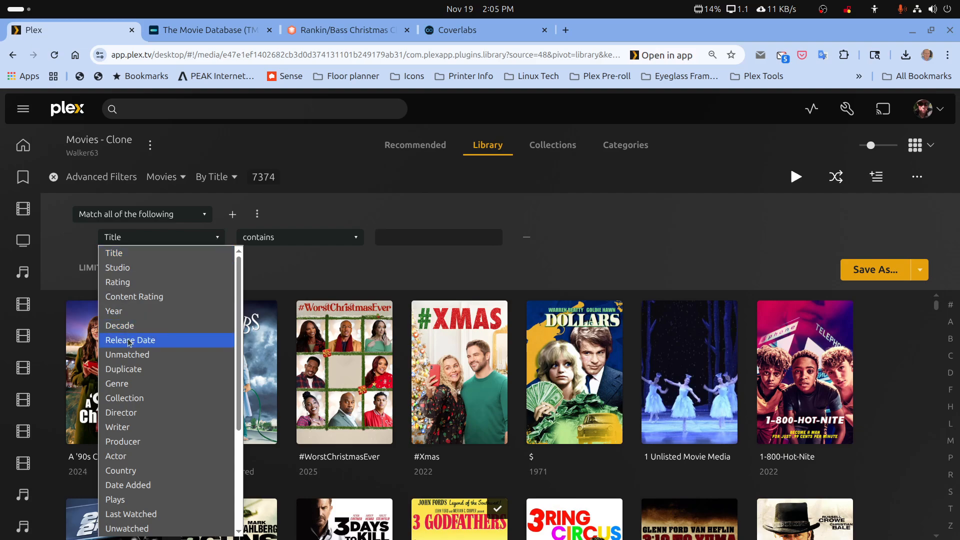
left_click(170, 383)
left_click(428, 236)
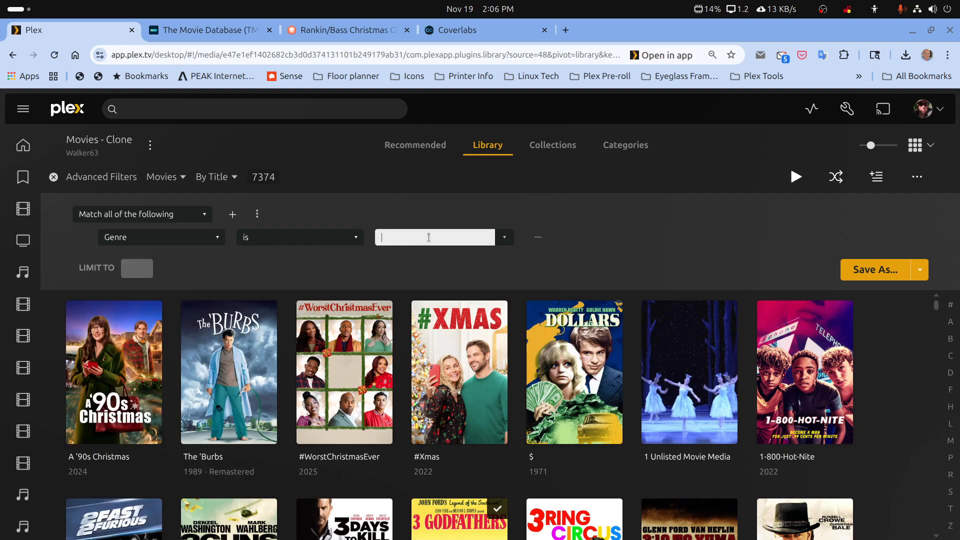
type("tv")
left_click(430, 264)
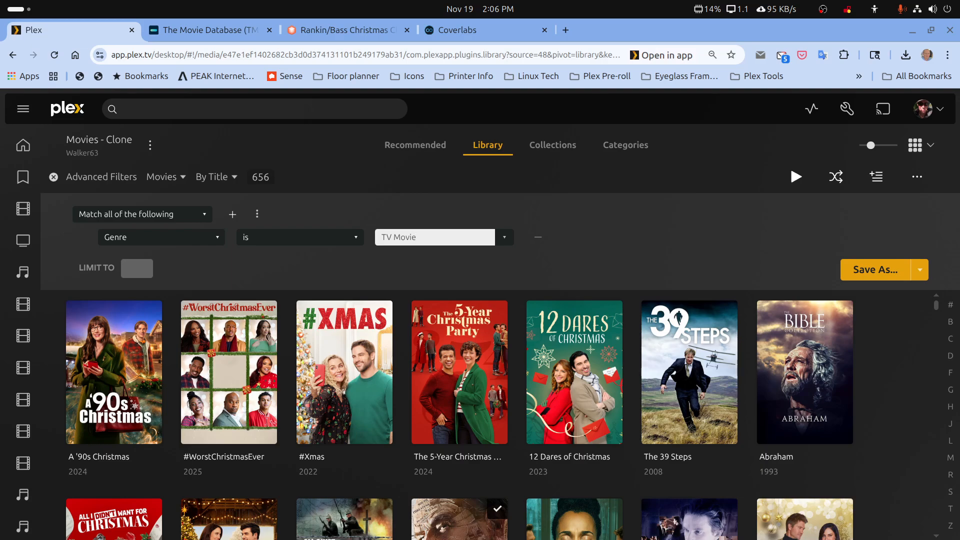
Step: Try an additional filter rule Genre is not Animation and remove that rule again
left_click(230, 216)
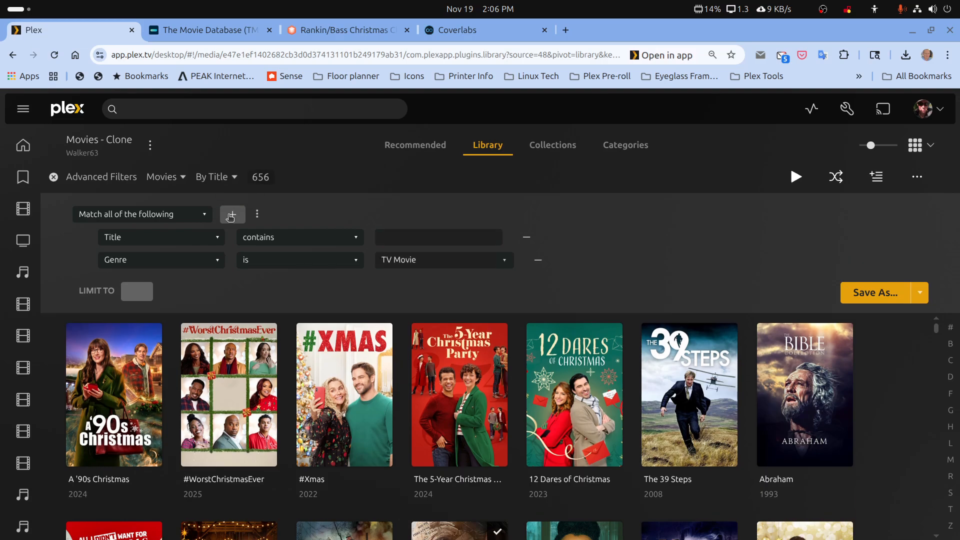
left_click(214, 239)
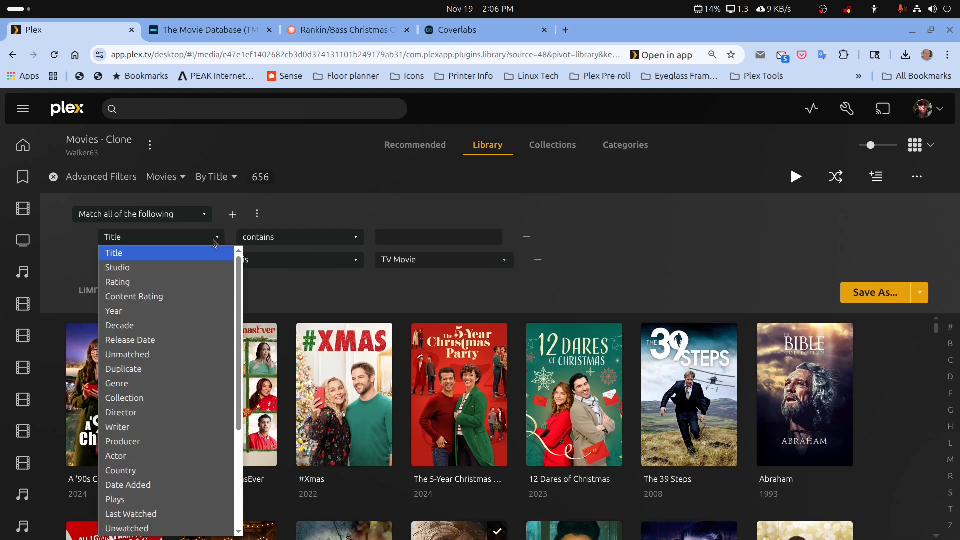
left_click(115, 389)
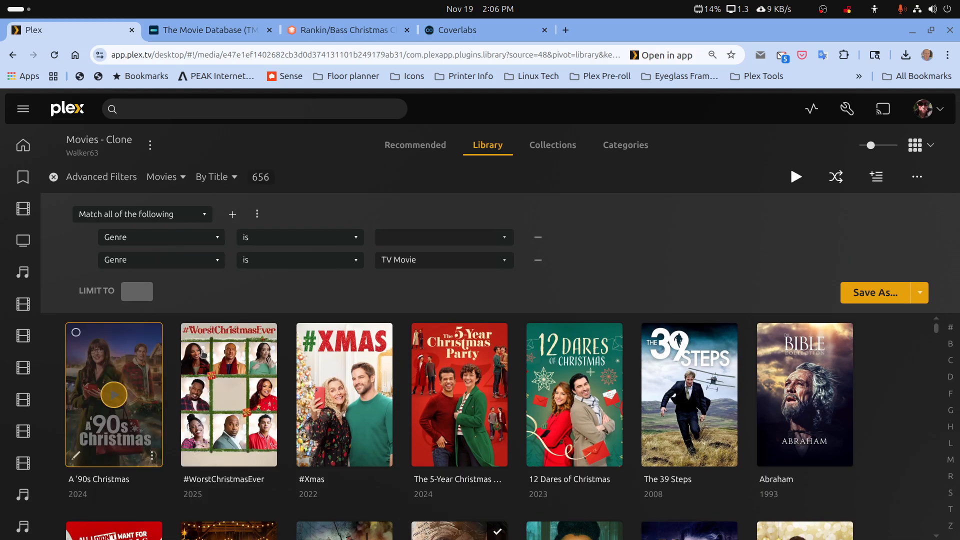
left_click(334, 243)
left_click(307, 265)
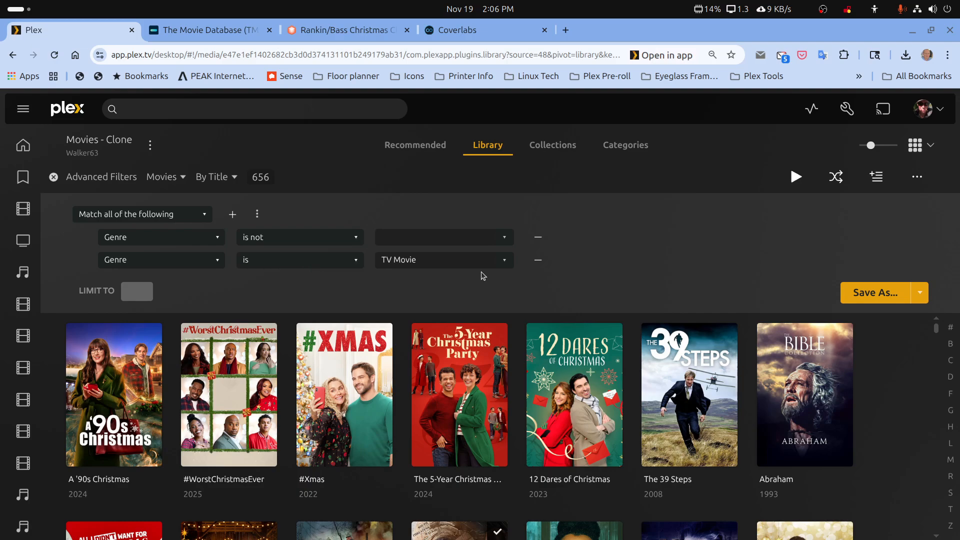
left_click(508, 239)
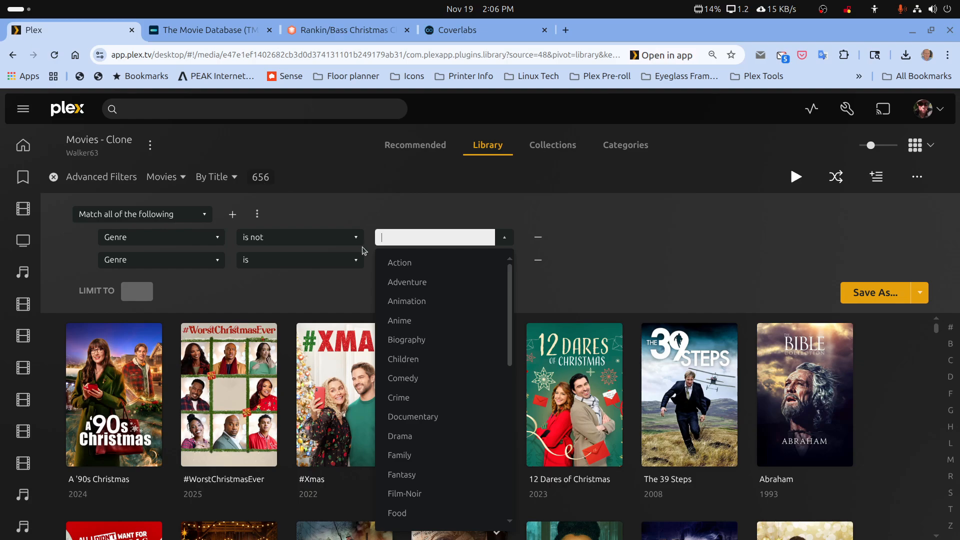
left_click(400, 302)
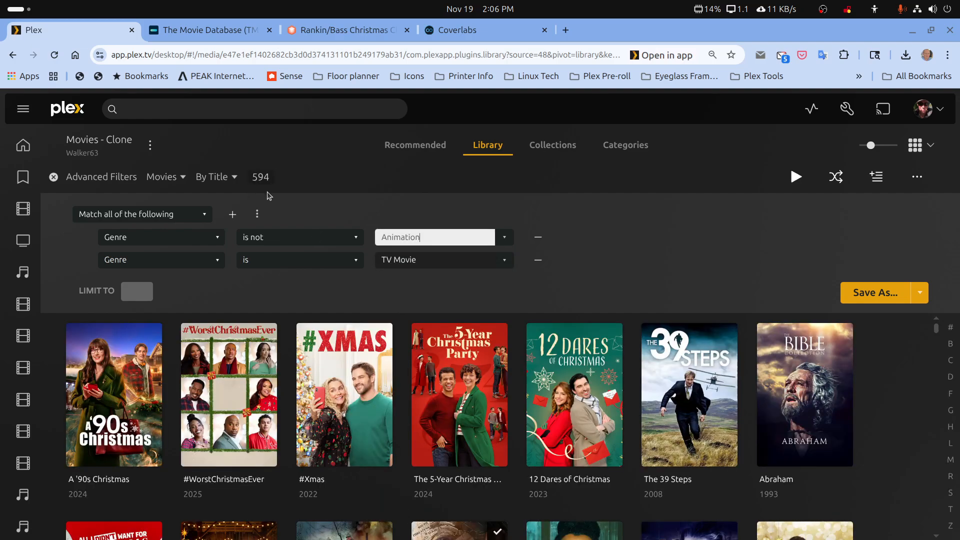
left_click(544, 242)
Step: Reduce the poster size to the minimum and browse the TV Movie results for unsuitable genres
left_click_drag(935, 306, 936, 362)
left_click(922, 356)
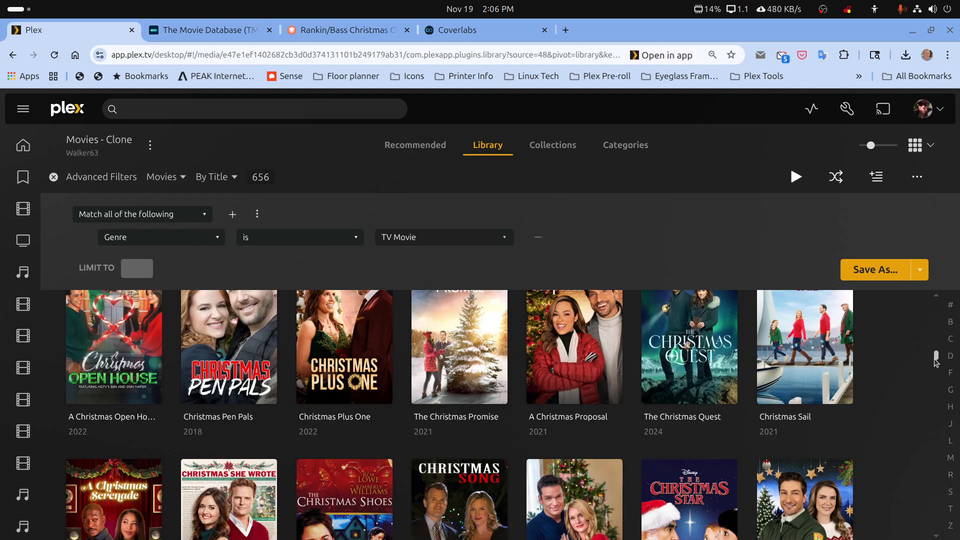
left_click_drag(870, 145, 861, 145)
left_click_drag(936, 369, 933, 374)
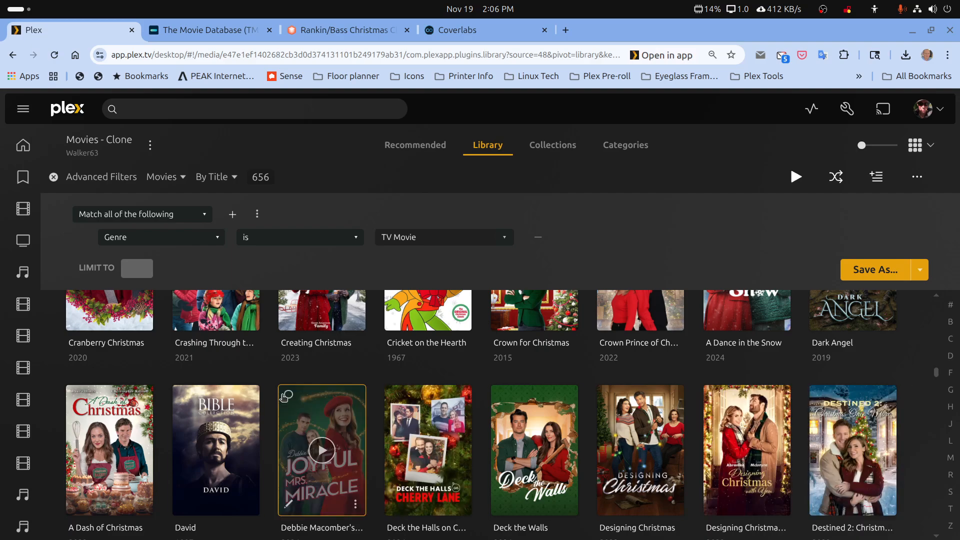
left_click_drag(934, 372, 939, 381)
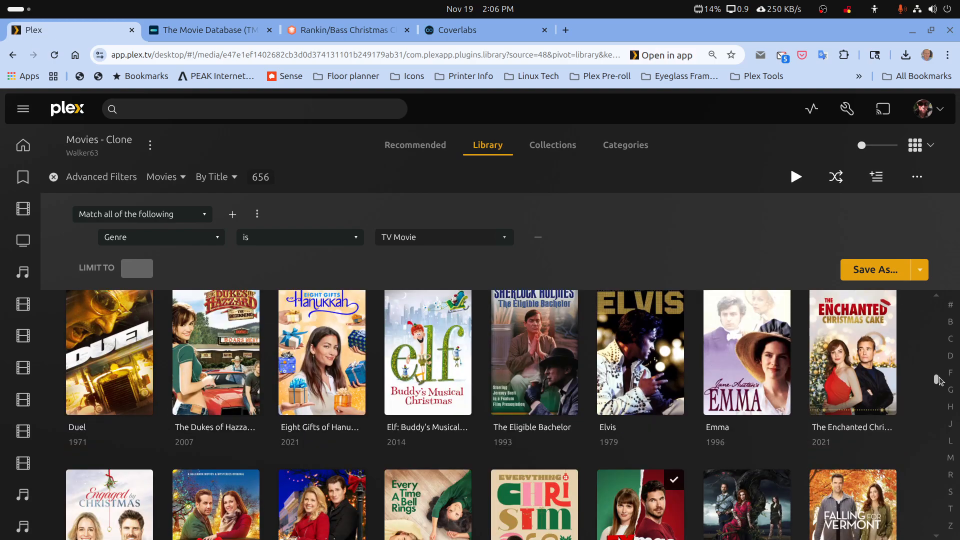
left_click_drag(938, 380, 914, 165)
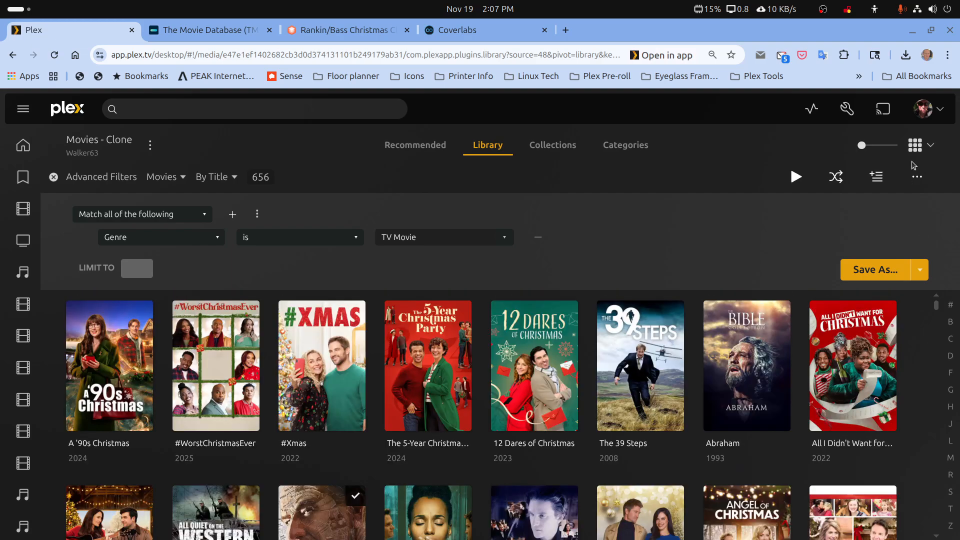
Step: Add a filter rule Genre is not Animation to the smart collection
left_click(229, 212)
left_click(218, 239)
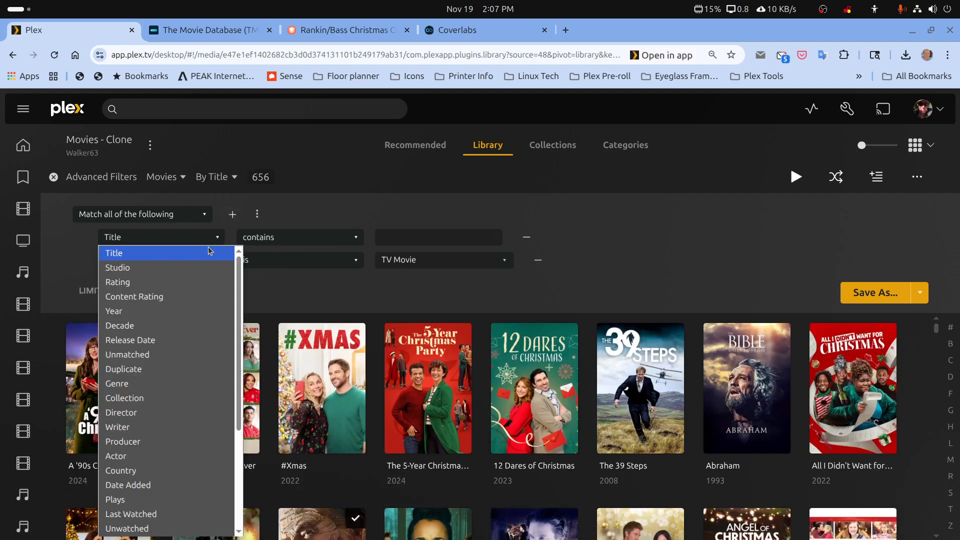
left_click(129, 384)
left_click(353, 239)
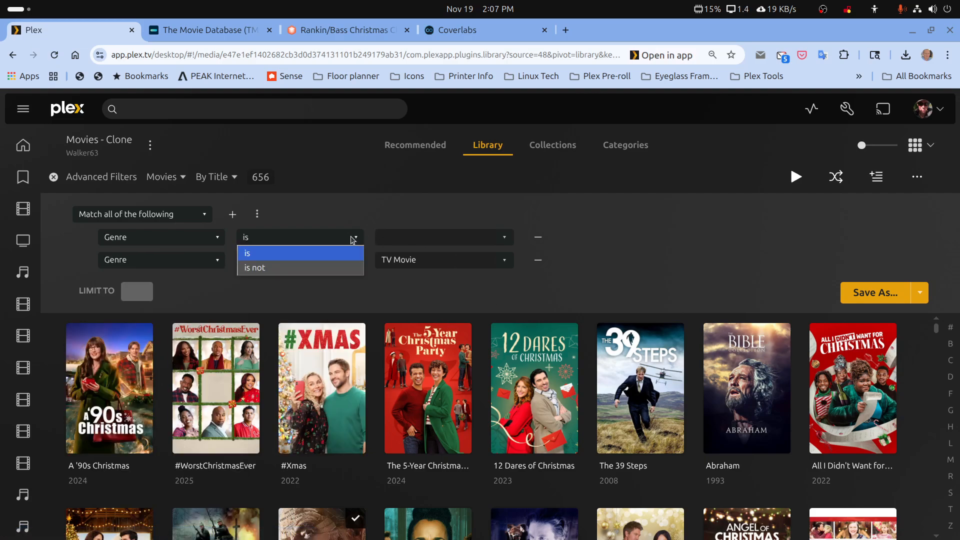
left_click(292, 268)
left_click(476, 238)
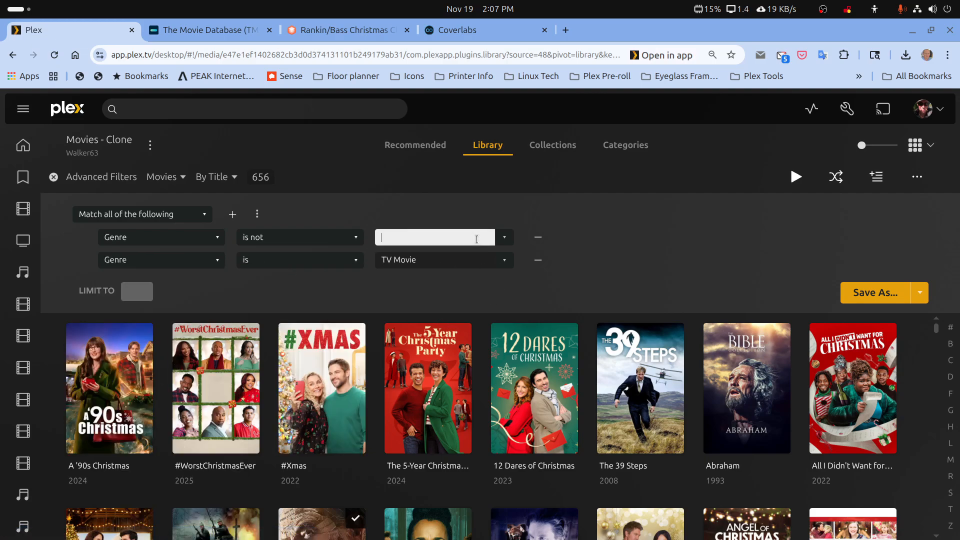
left_click(505, 242)
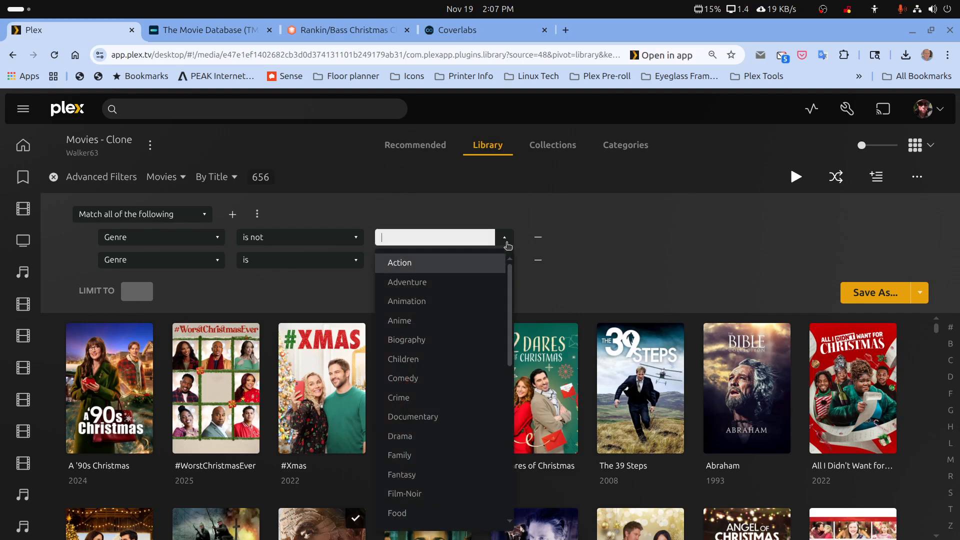
left_click(427, 303)
Step: Add another filter rule with Genre is not and open its list of genre values
left_click(232, 214)
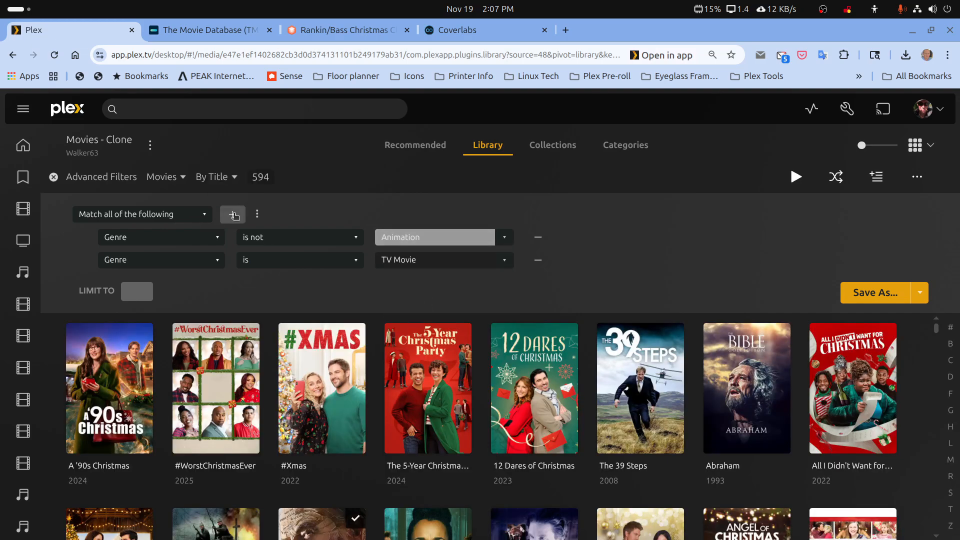
left_click(215, 238)
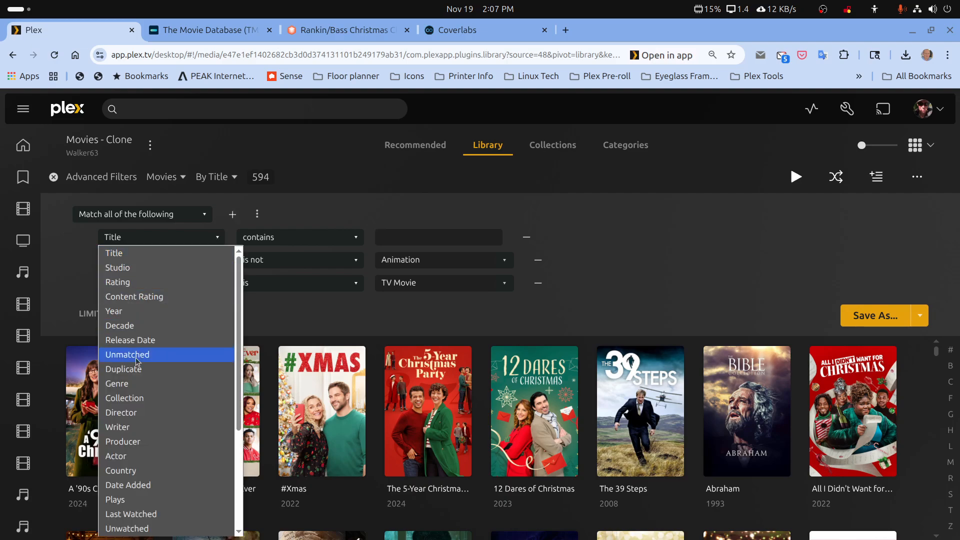
left_click(131, 384)
left_click(356, 242)
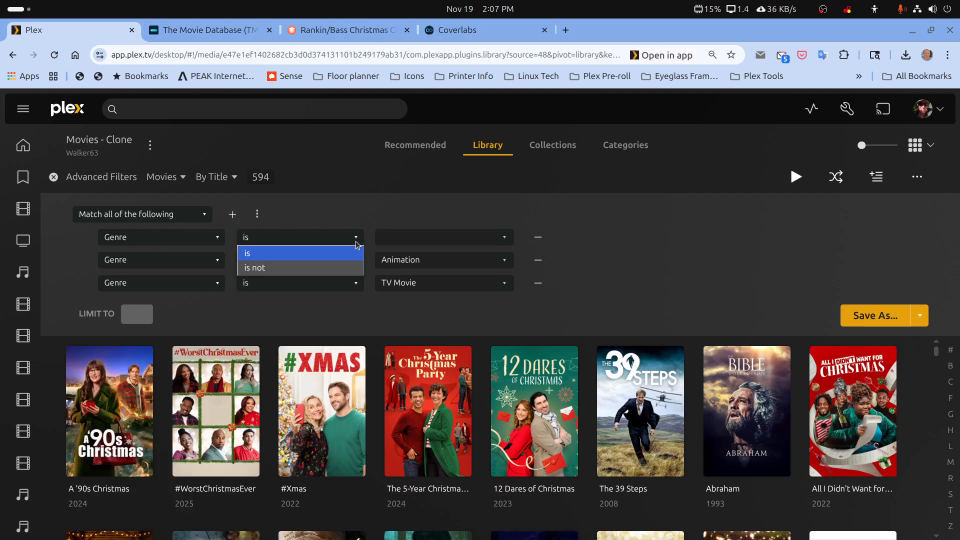
left_click(311, 269)
left_click(506, 240)
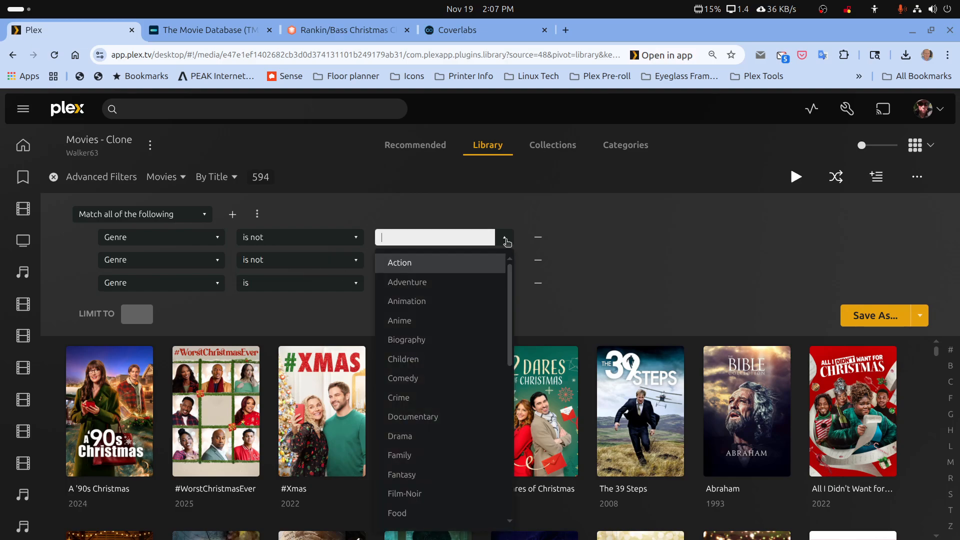
Step: Exclude the Biography genre in the first filter rule and look over the matching movies
left_click(457, 339)
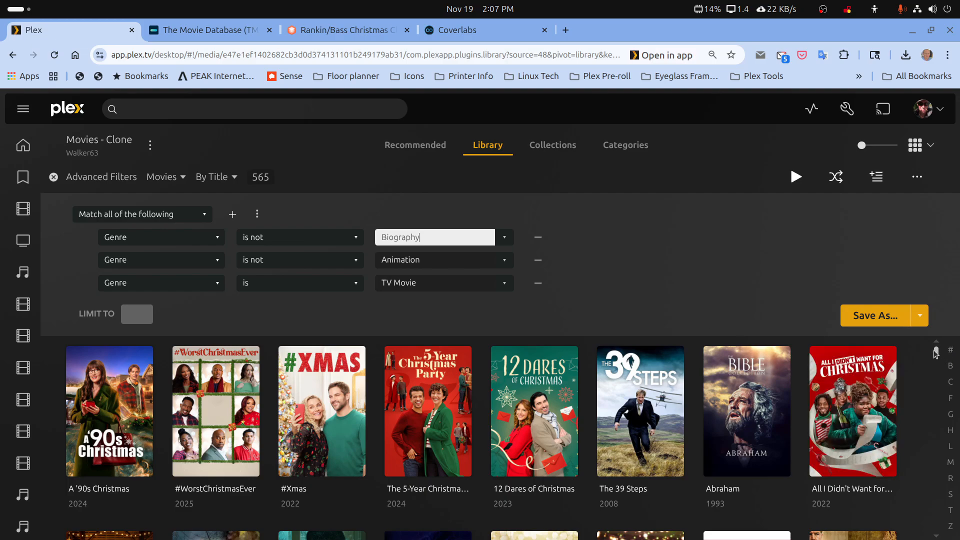
left_click_drag(936, 353, 936, 430)
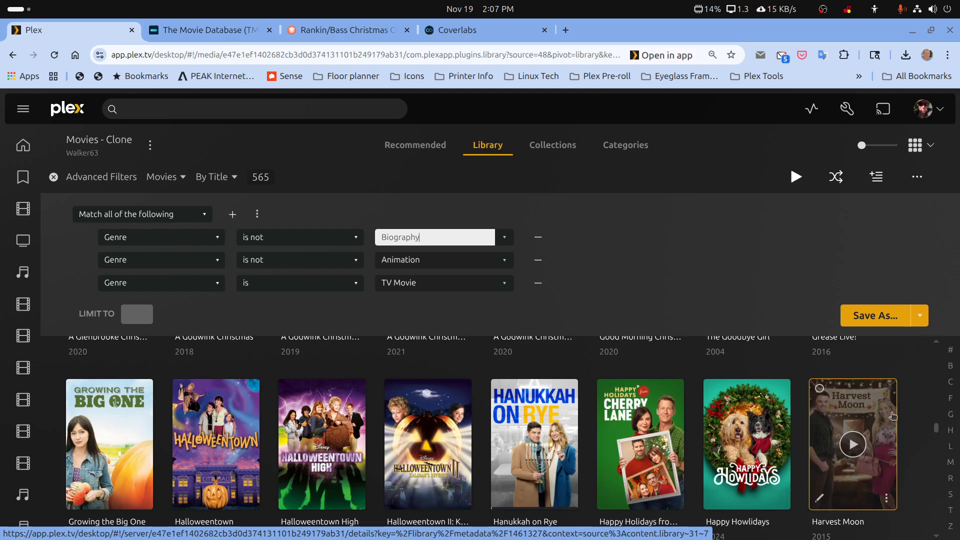
left_click_drag(935, 430, 934, 345)
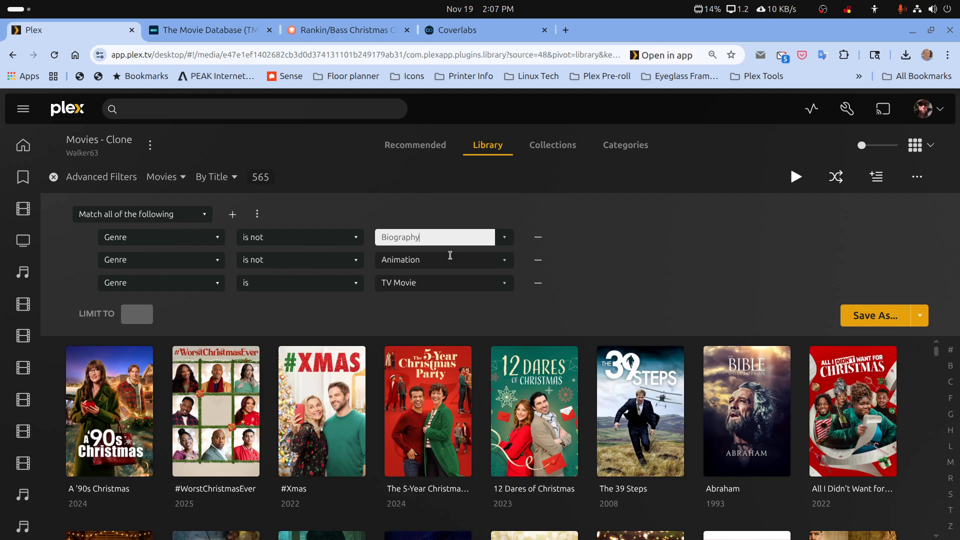
Step: Add a nested rule group to the filter with the rule Title contains Christmas
left_click(232, 214)
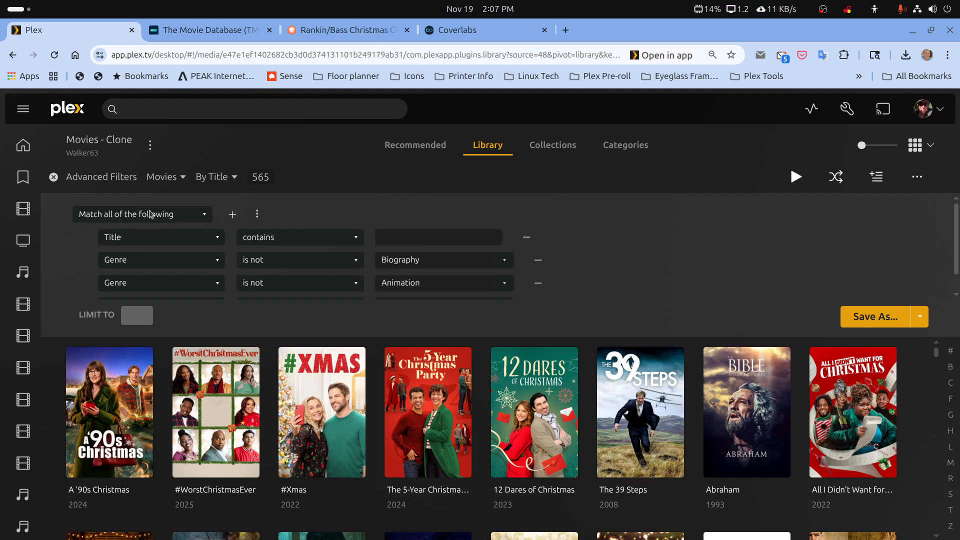
left_click(526, 238)
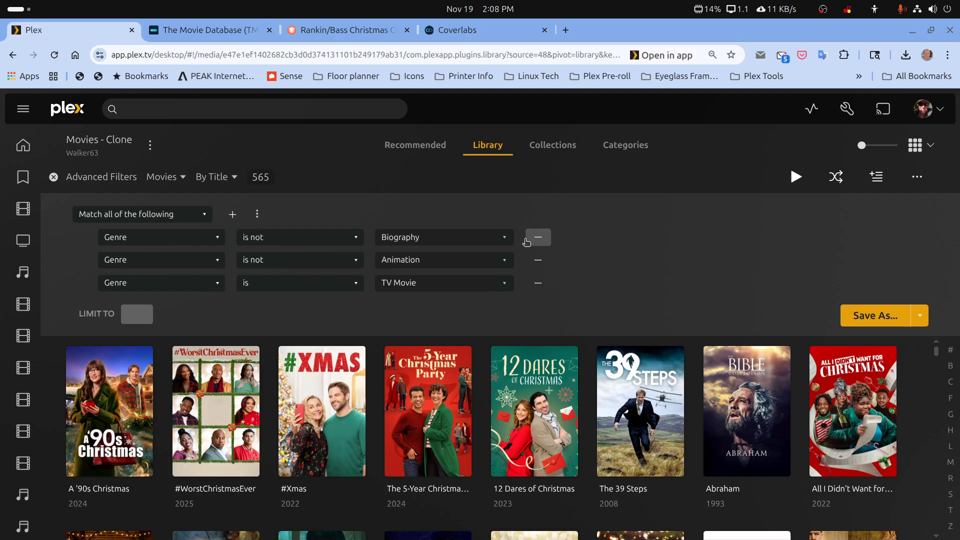
left_click(257, 215)
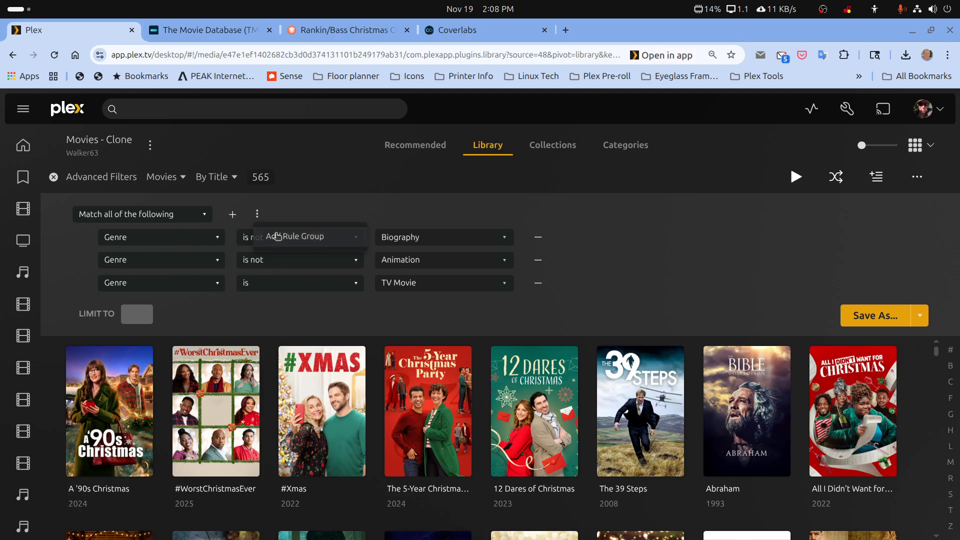
left_click(276, 236)
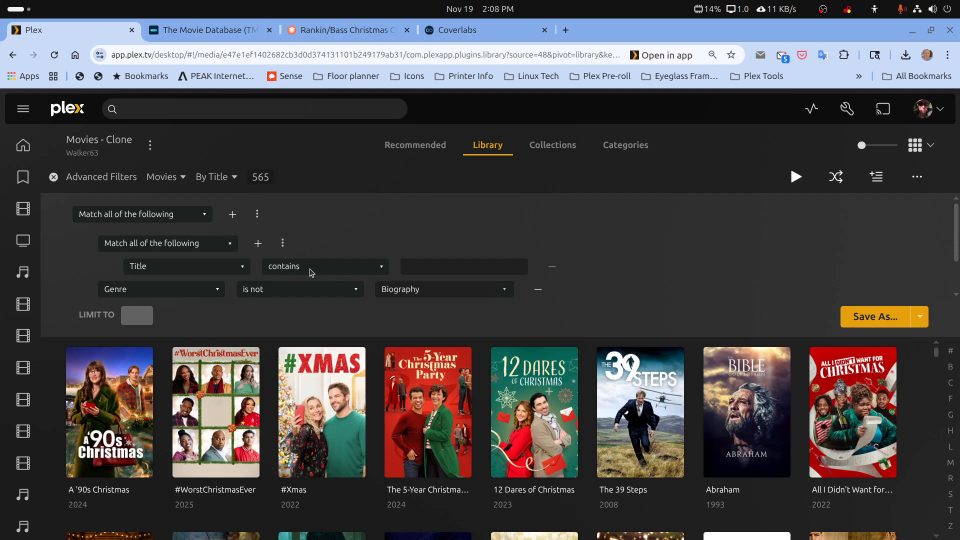
left_click(382, 271)
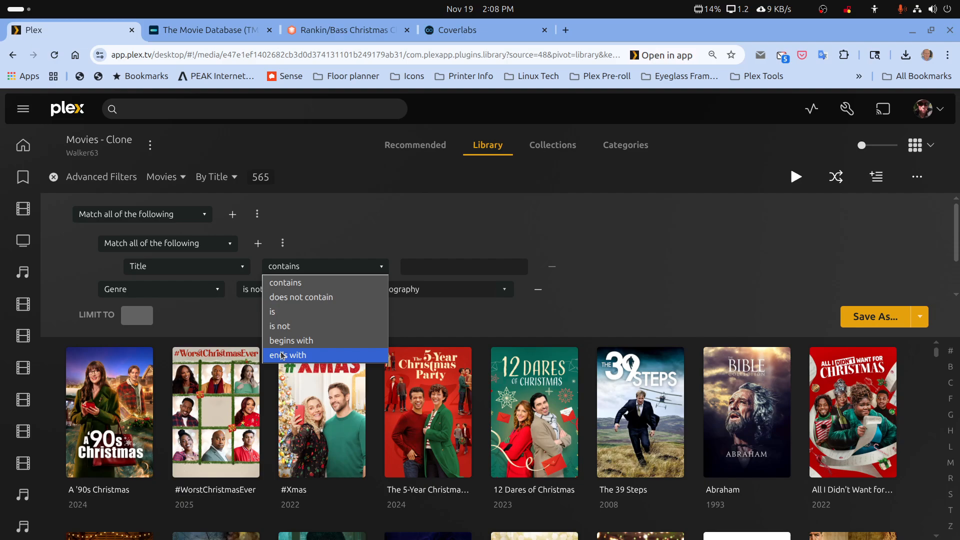
left_click(452, 266)
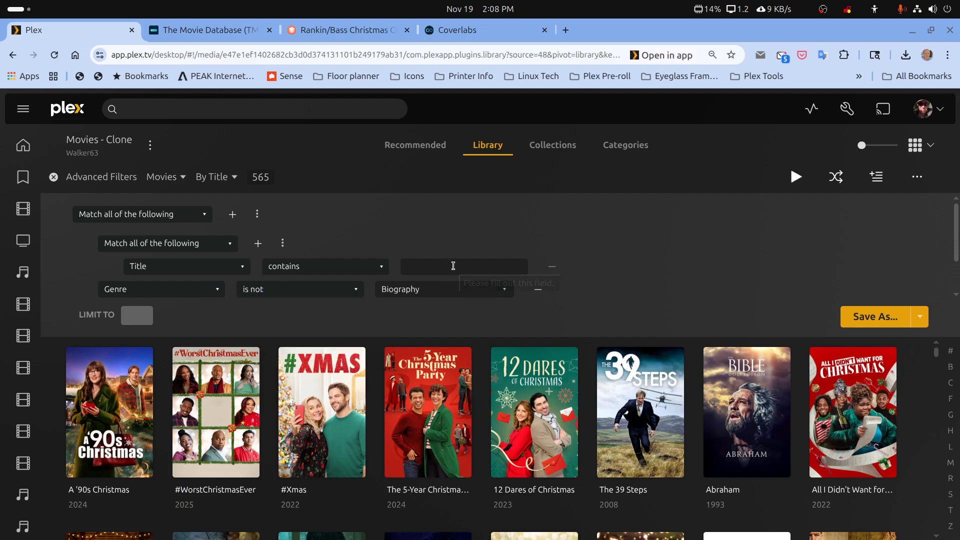
left_click(479, 270)
type("C")
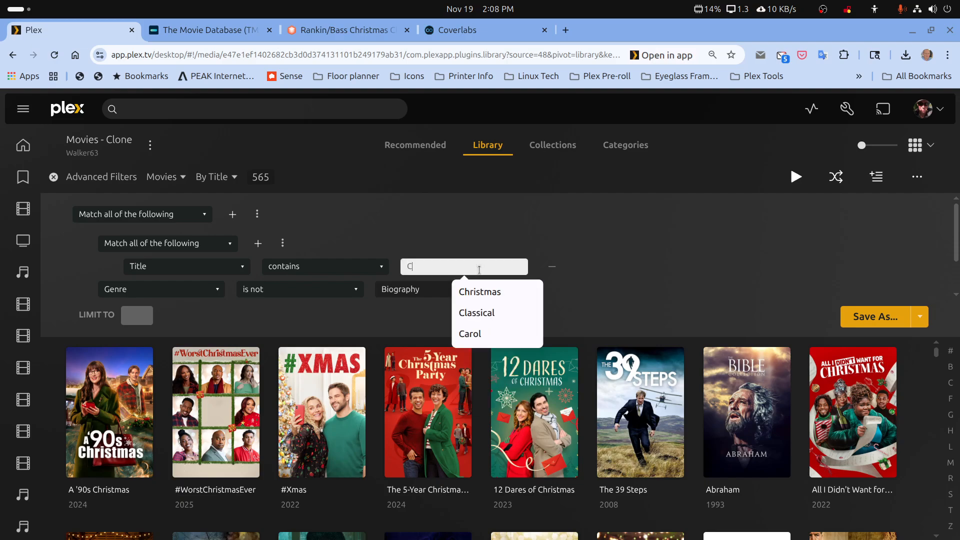
type("hristmas")
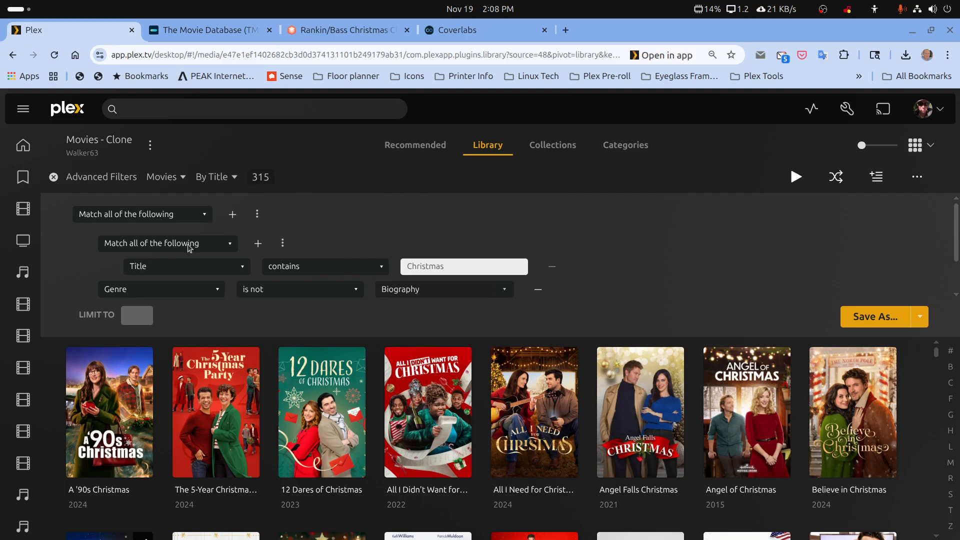
Step: Try a second rule, Title contains Holiday, in the nested match-all group and remove that rule again
left_click(258, 243)
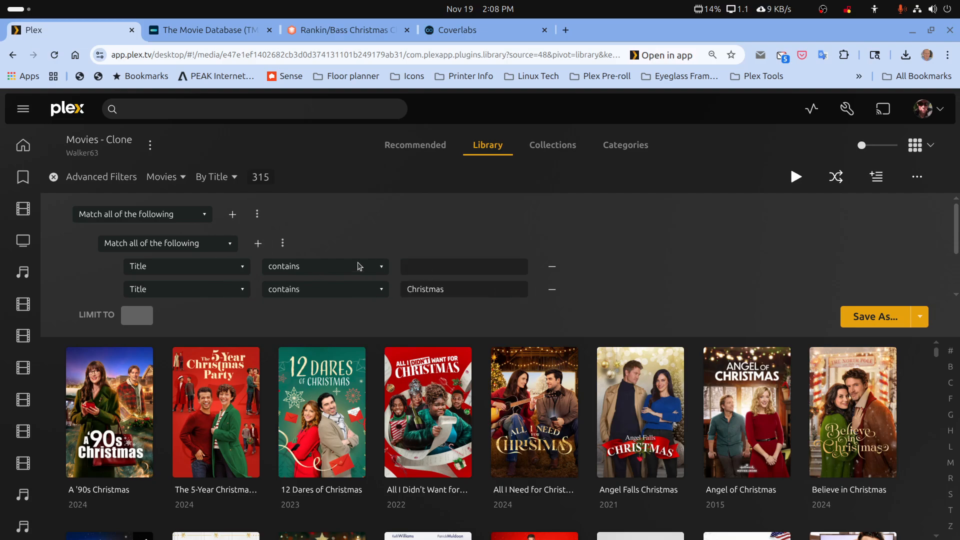
left_click(420, 265)
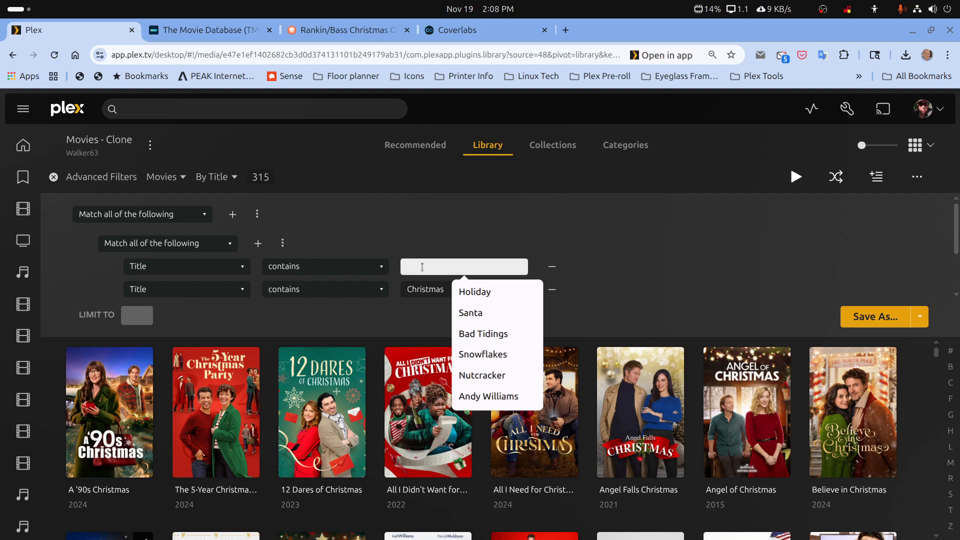
type("Holiday")
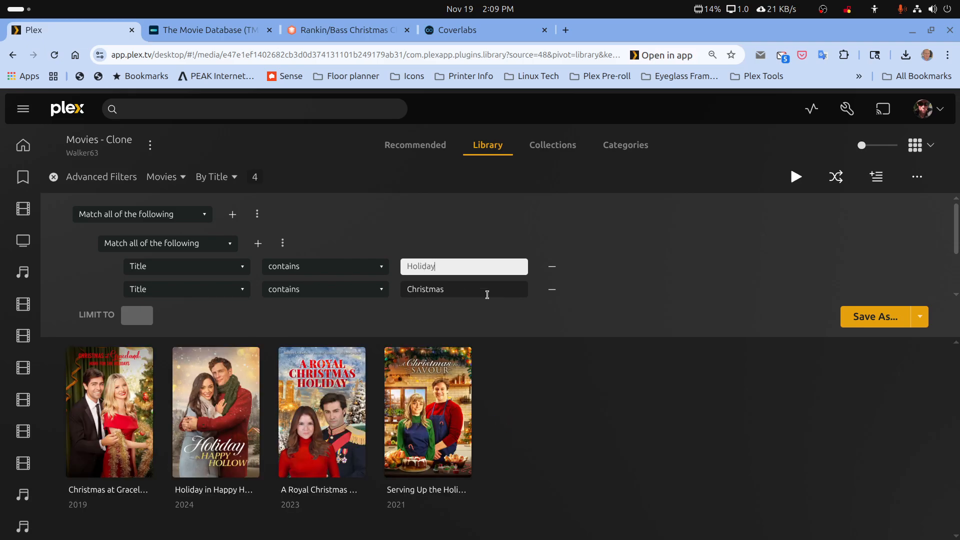
key("BackSpace")
key("BackSpace")
key("BackSpace")
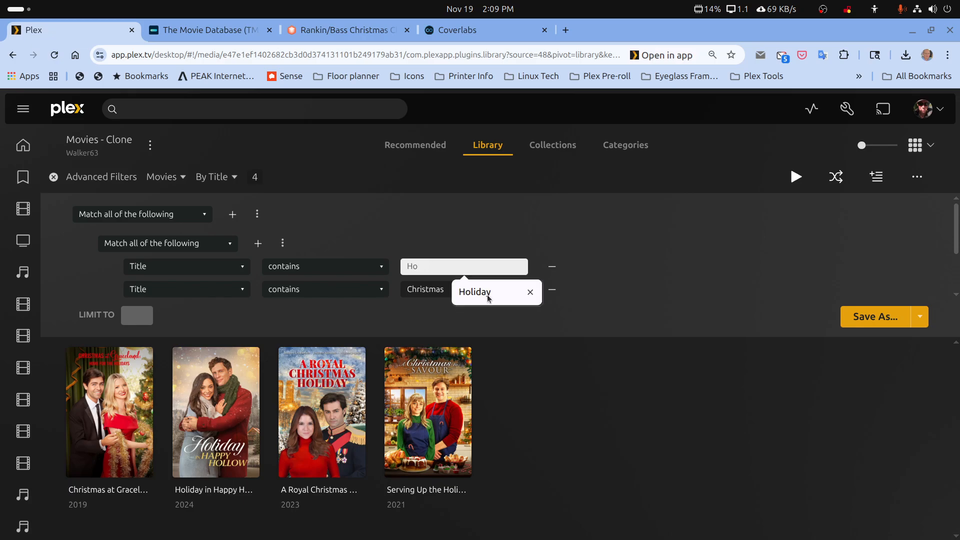
key("BackSpace")
key("BackSpace")
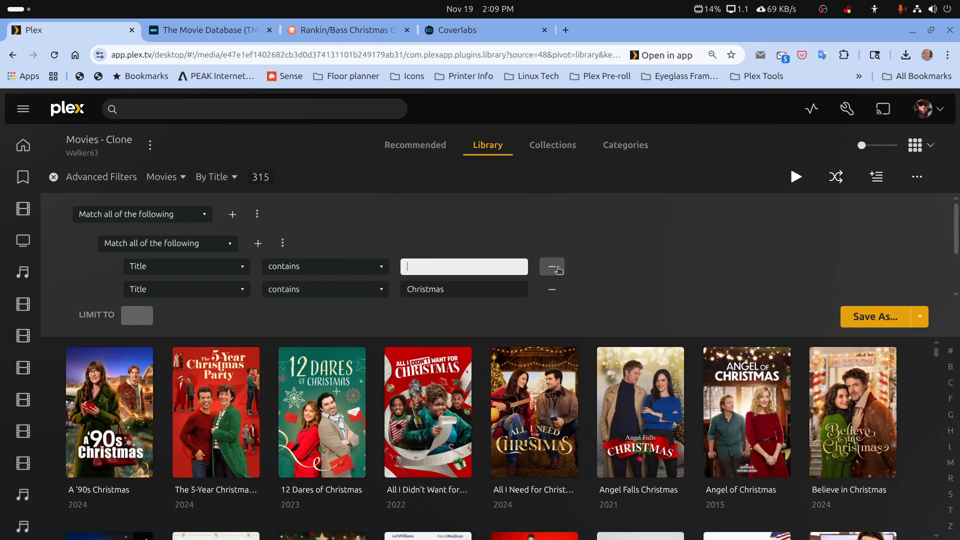
left_click(556, 268)
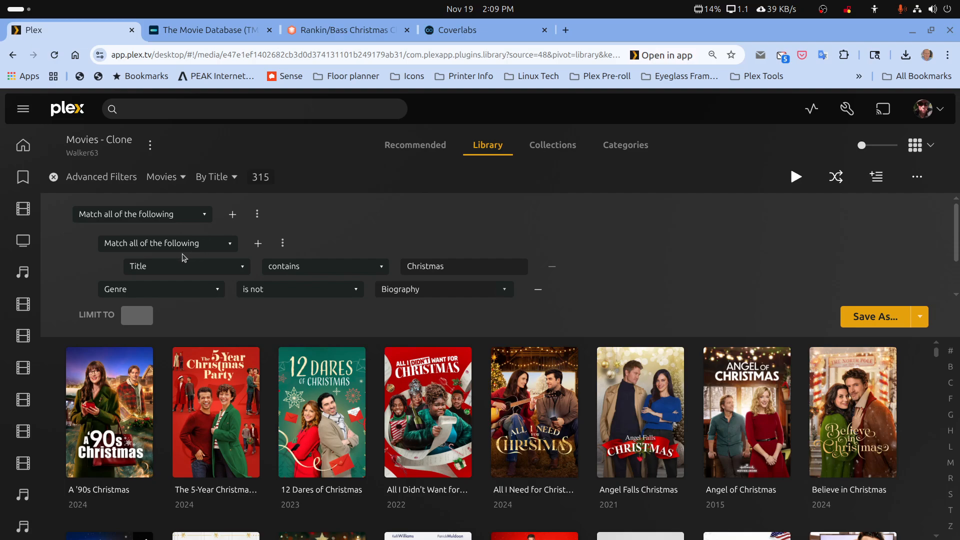
Step: Make the nested group match any of its rules and add the rule Title contains Holiday
left_click(230, 245)
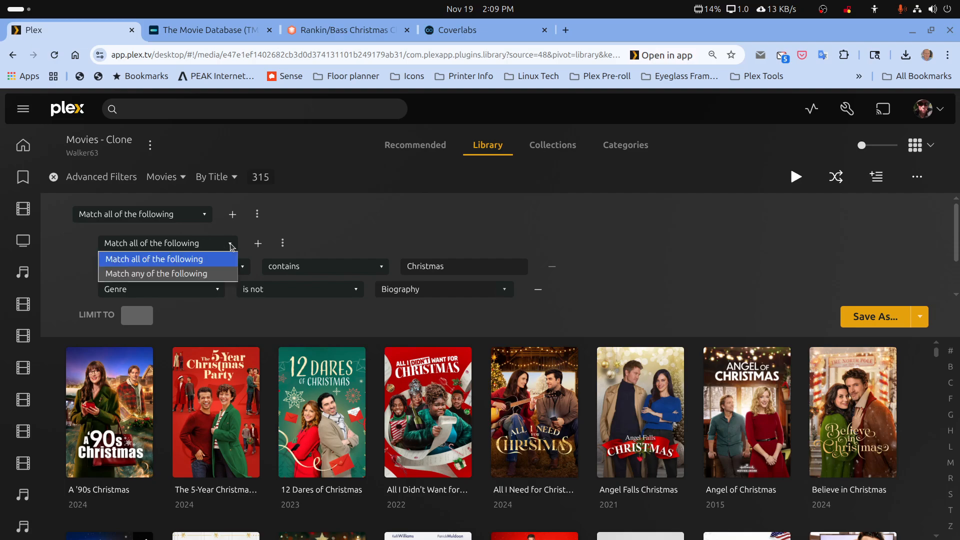
left_click(194, 273)
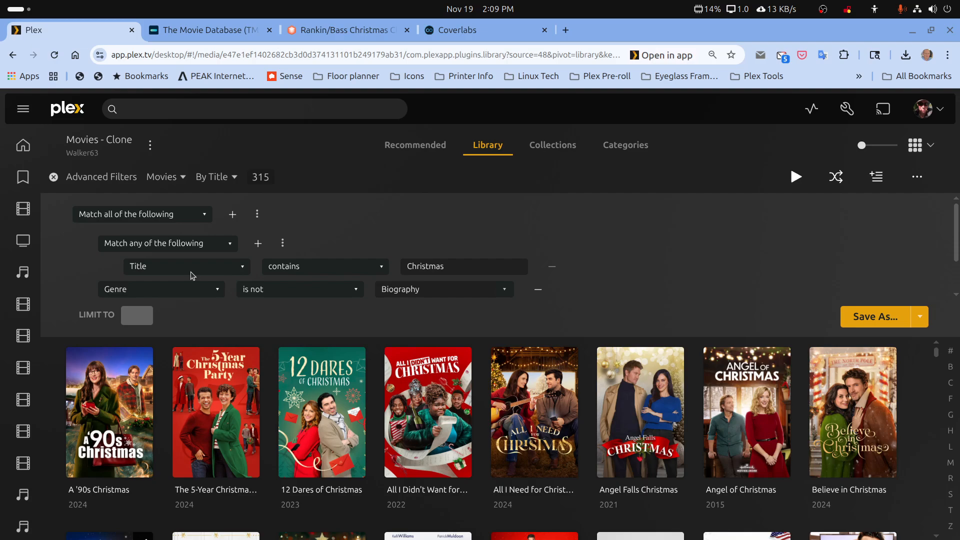
left_click(257, 247)
left_click(415, 266)
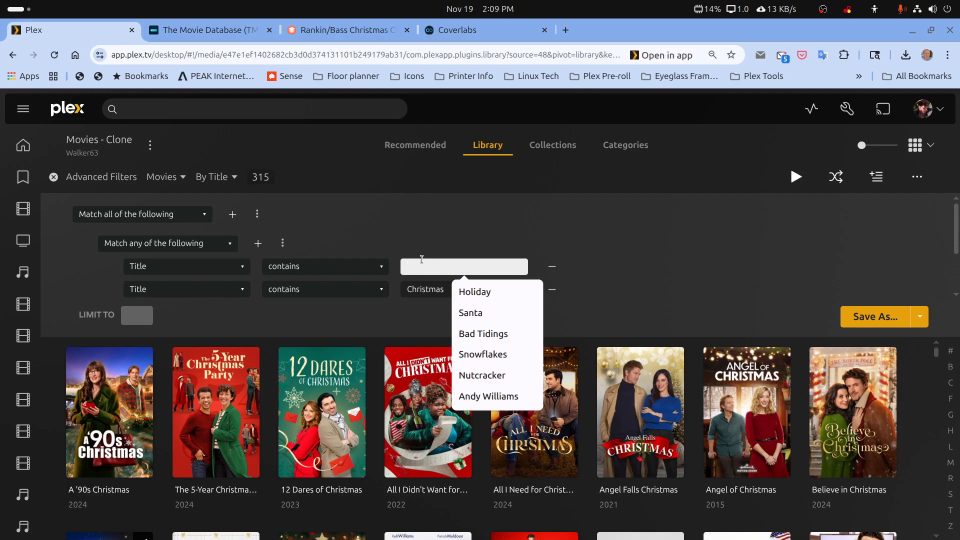
left_click(477, 293)
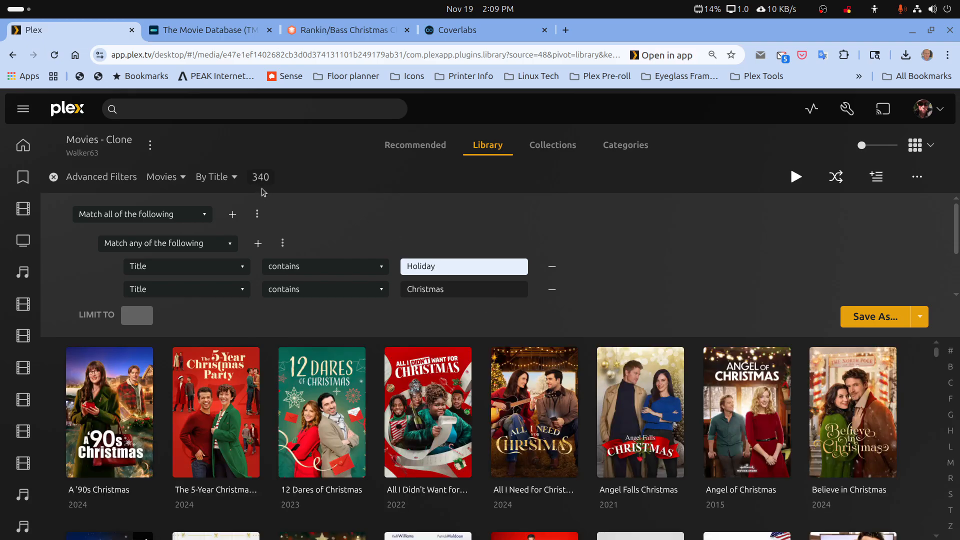
Step: Save the filtered movies as a new collection named Christmas Countdown
left_click(865, 317)
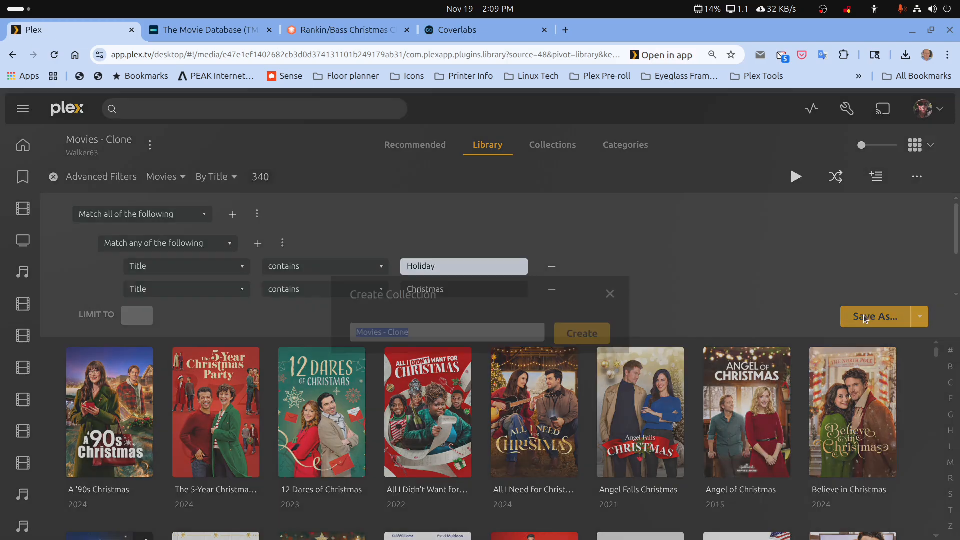
left_click(451, 332)
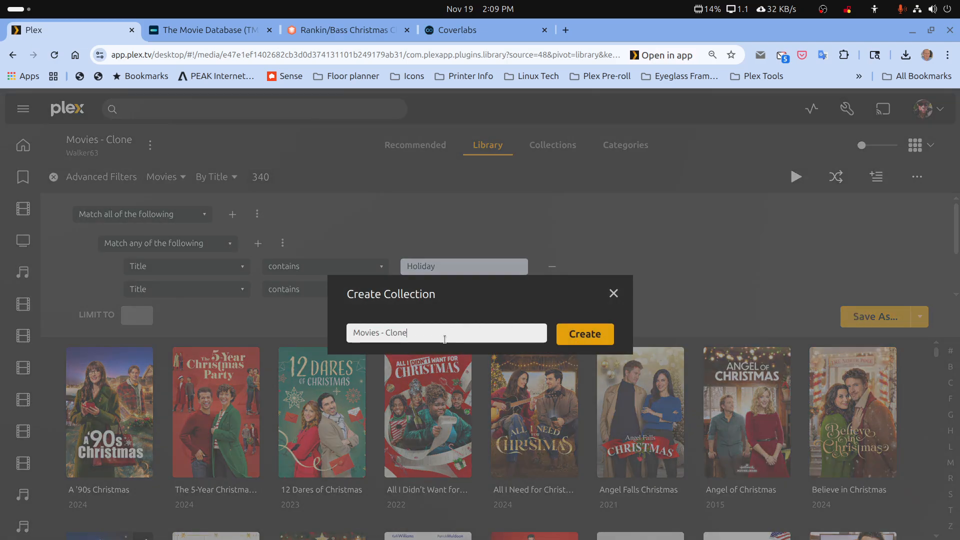
key("ctrl+a")
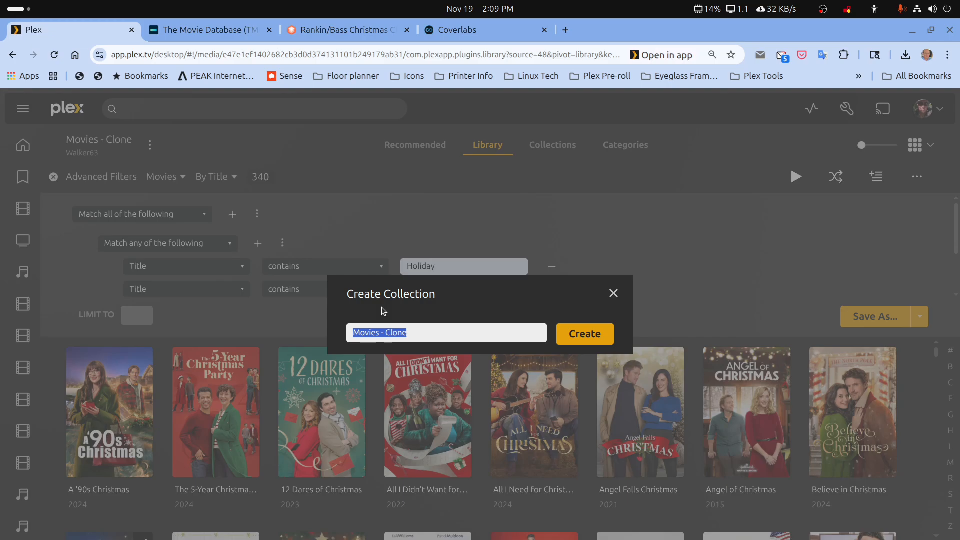
type("C")
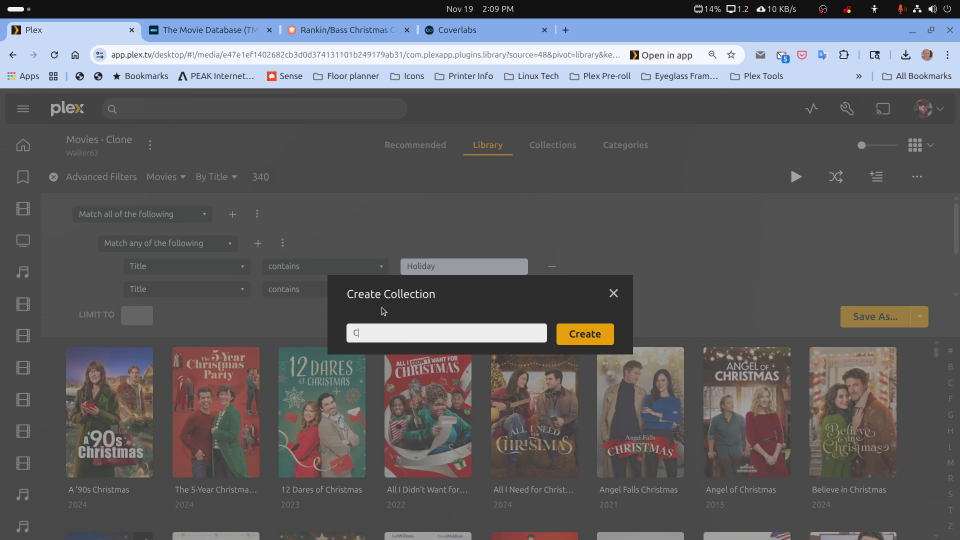
type("hrstmas Countdown")
left_click(595, 336)
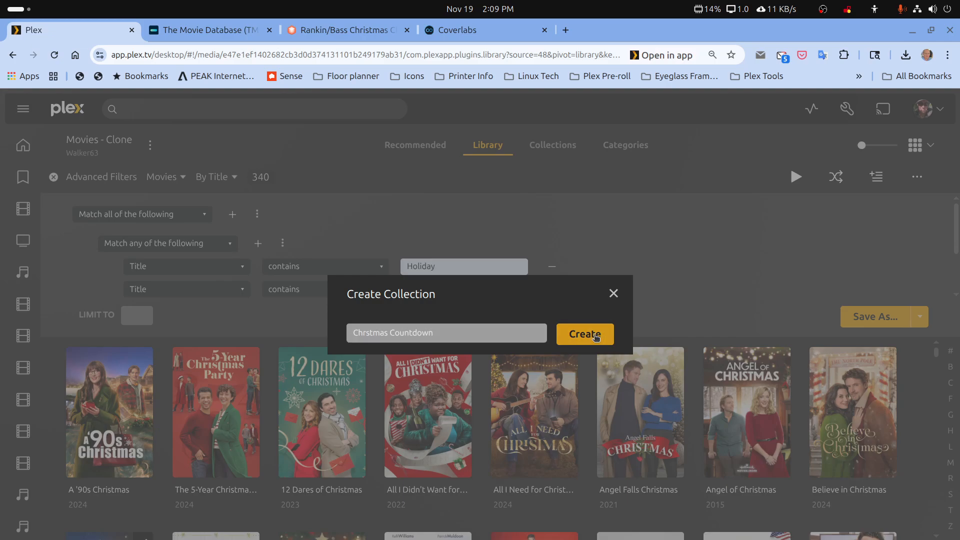
triple_click(366, 335)
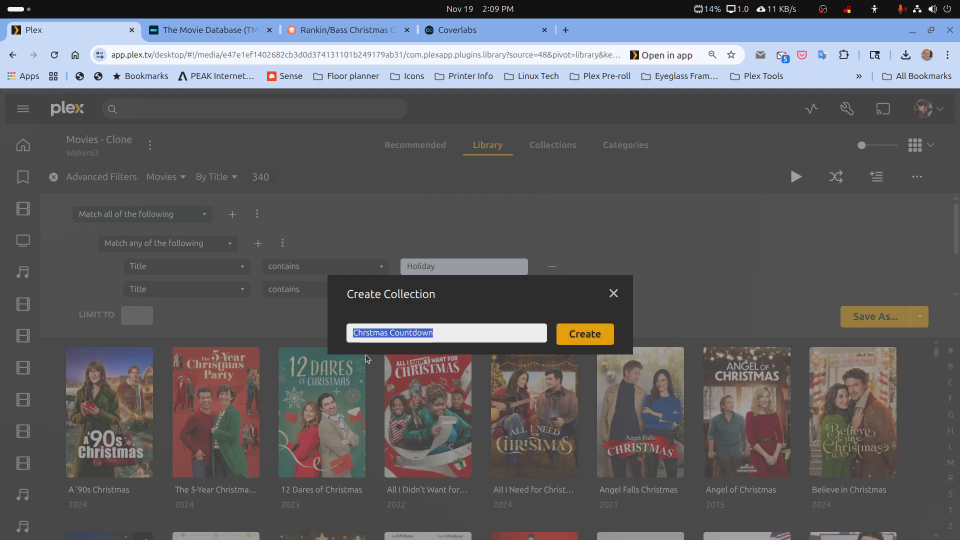
left_click(366, 333)
type("i")
left_click(581, 339)
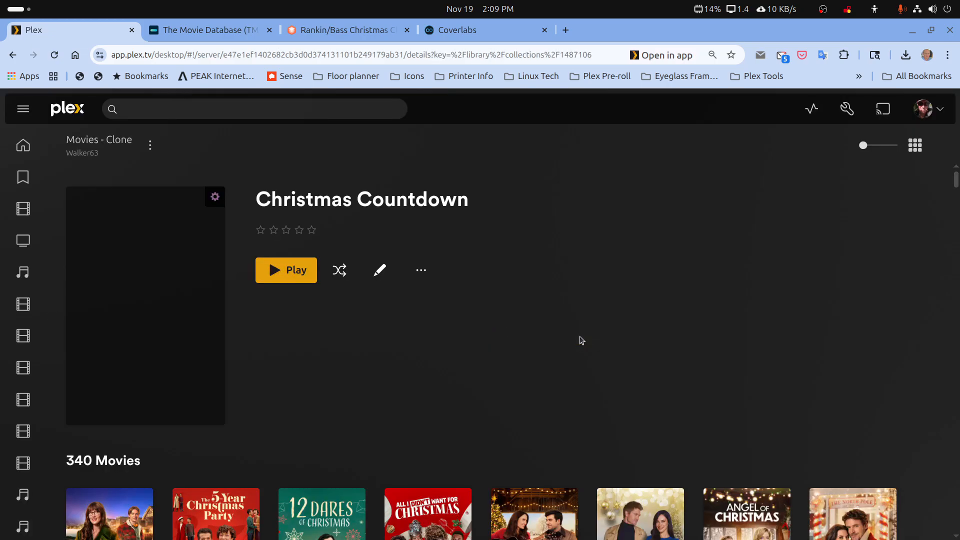
Step: Look over the new collection's movies and open the Christmas Countdown filters for editing from the library's collections
scroll(544, 317, "down", 3)
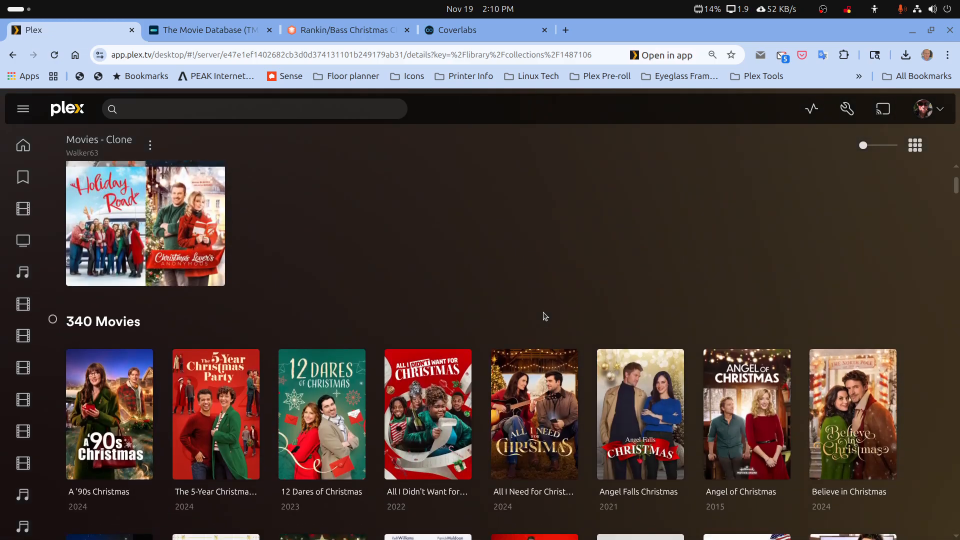
scroll(544, 316, "down", 3)
scroll(542, 315, "up", 1)
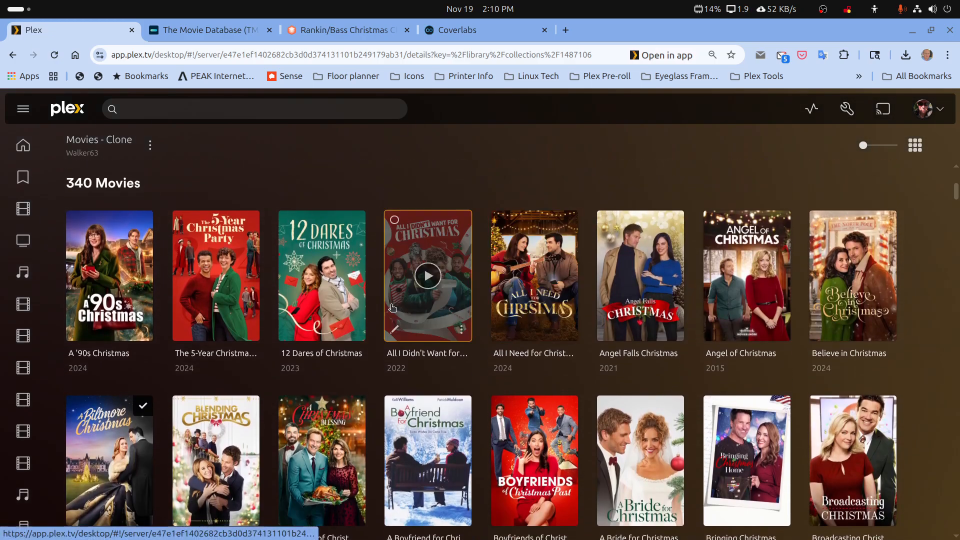
scroll(489, 365, "up", 5)
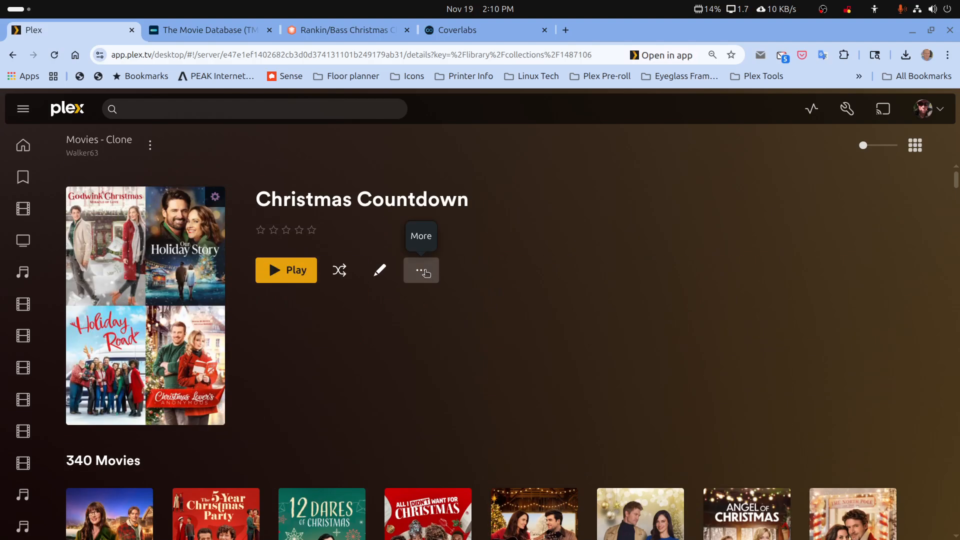
left_click(85, 140)
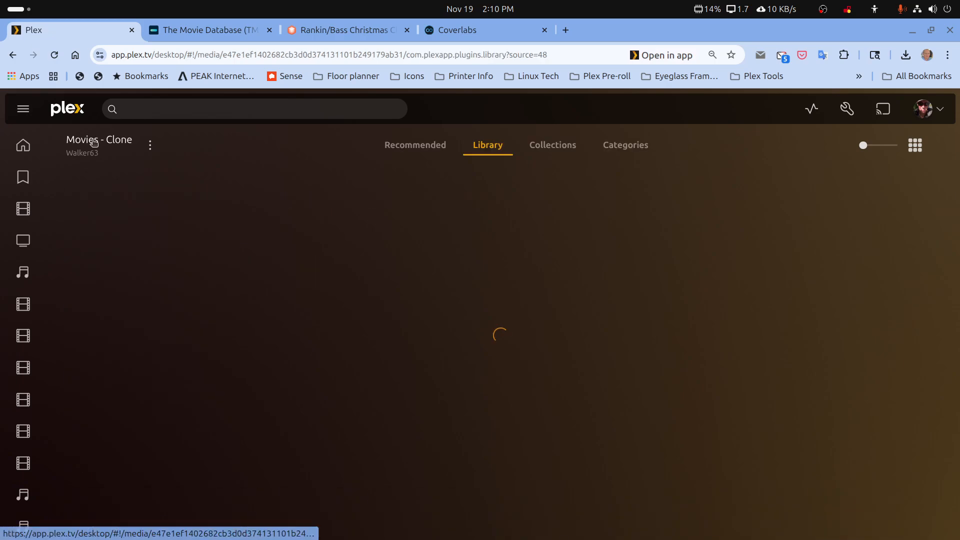
left_click(552, 145)
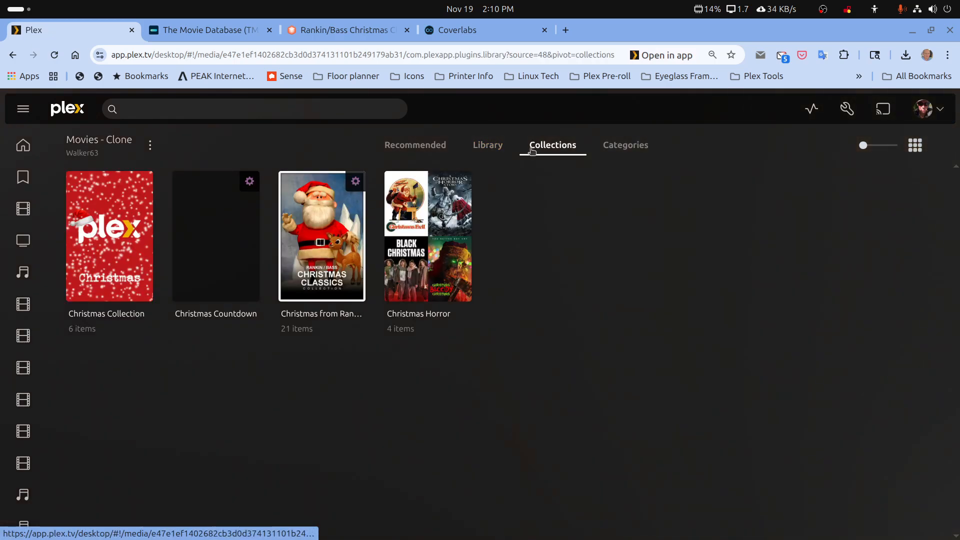
mouse_move(250, 291)
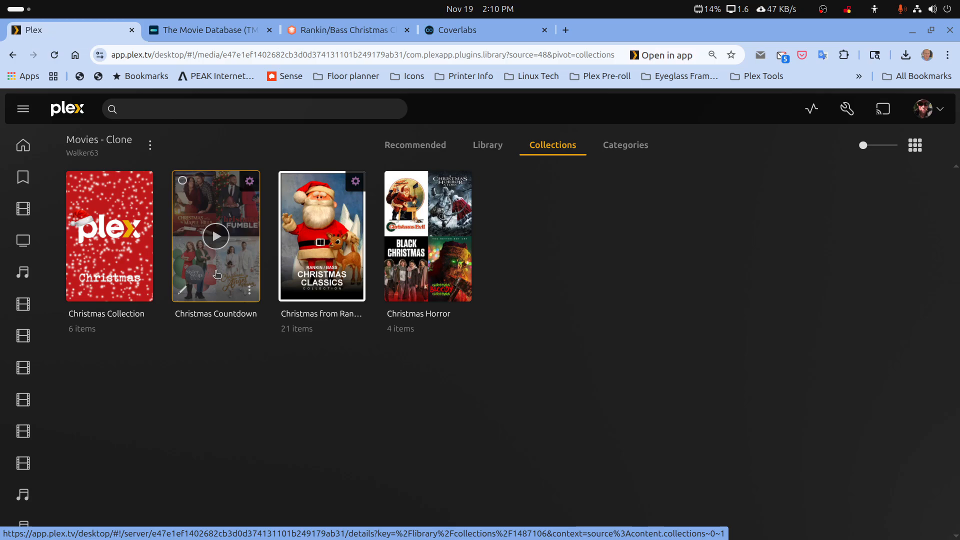
left_click(251, 294)
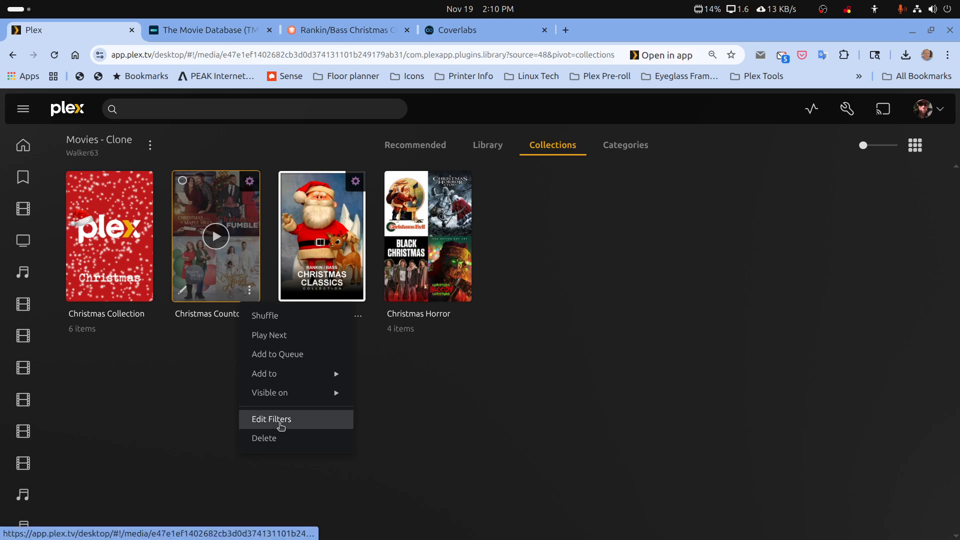
left_click(274, 419)
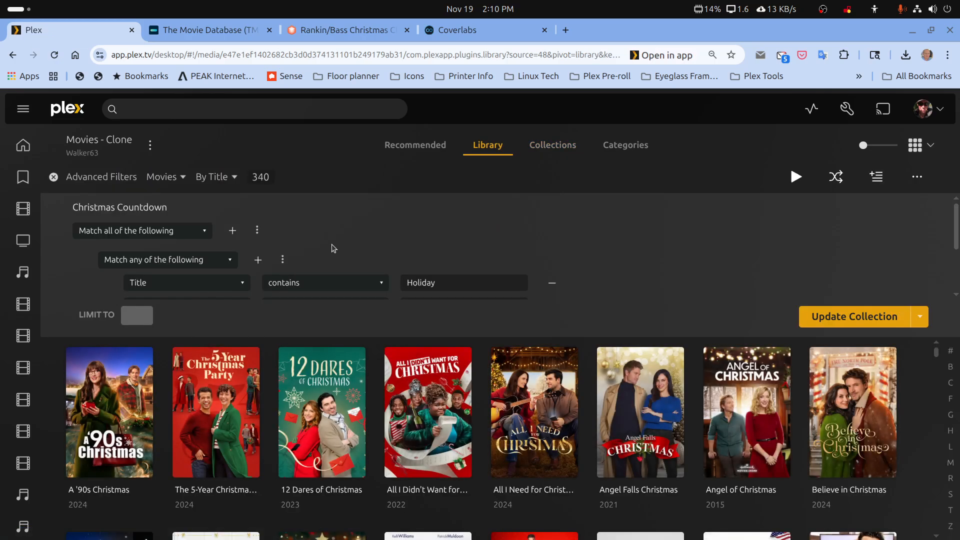
Step: Try sorting the filtered movies by Year and settle on sorting them by Release Date
left_click(216, 178)
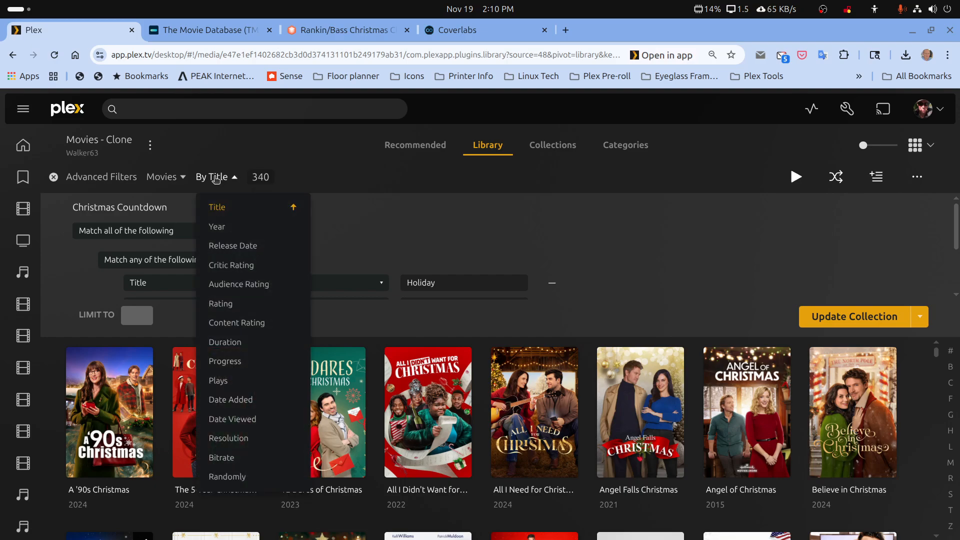
left_click(215, 227)
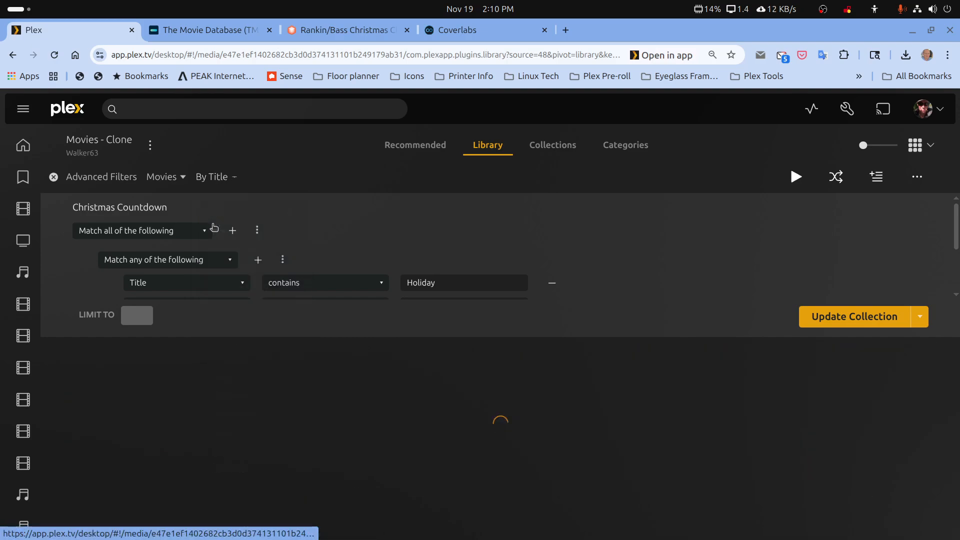
scroll(214, 228, "down", 3)
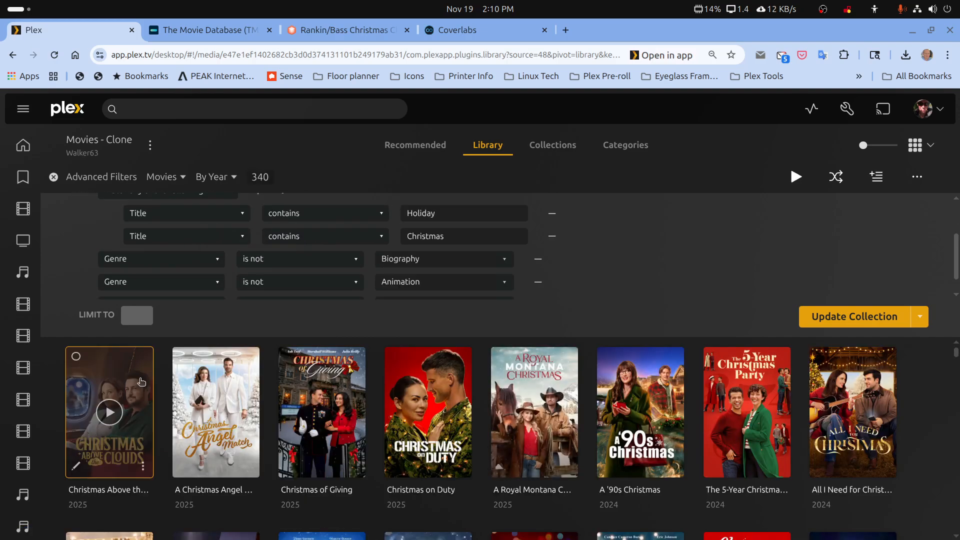
left_click(230, 178)
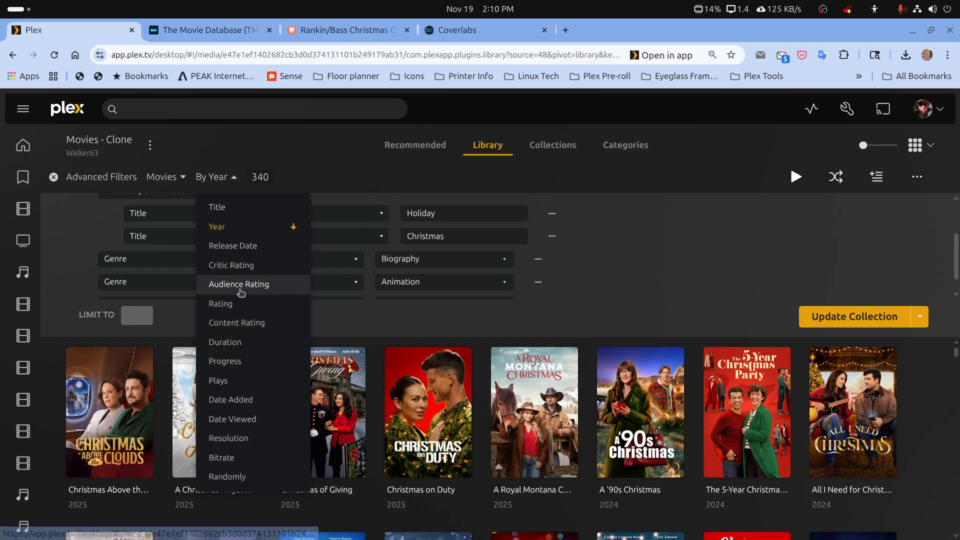
left_click(238, 246)
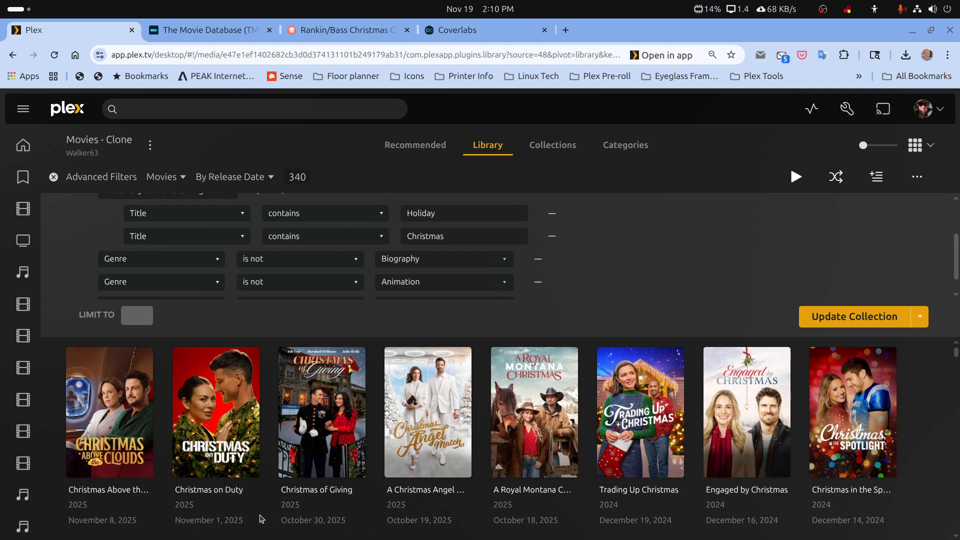
Step: Reverse the Release Date sort to oldest first and switch it back to newest first
left_click(257, 179)
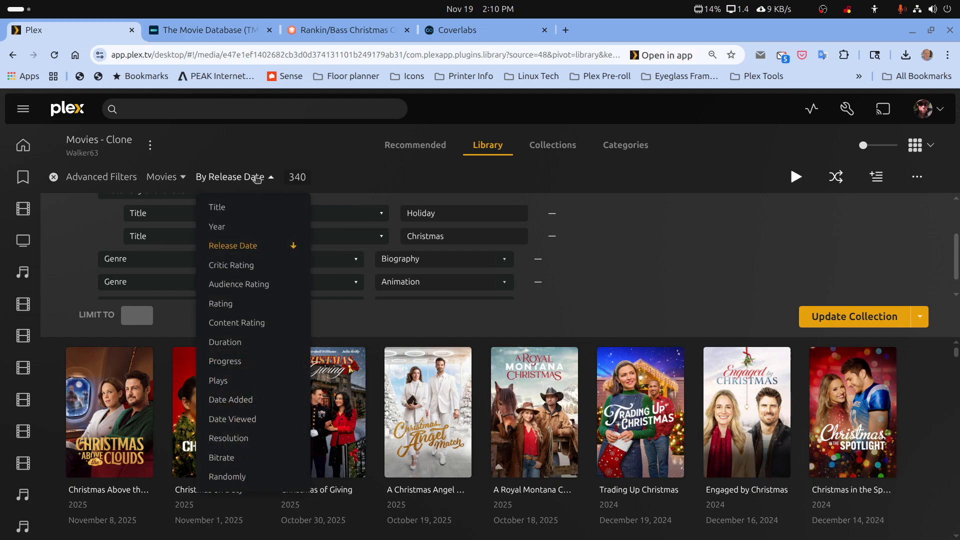
left_click(235, 250)
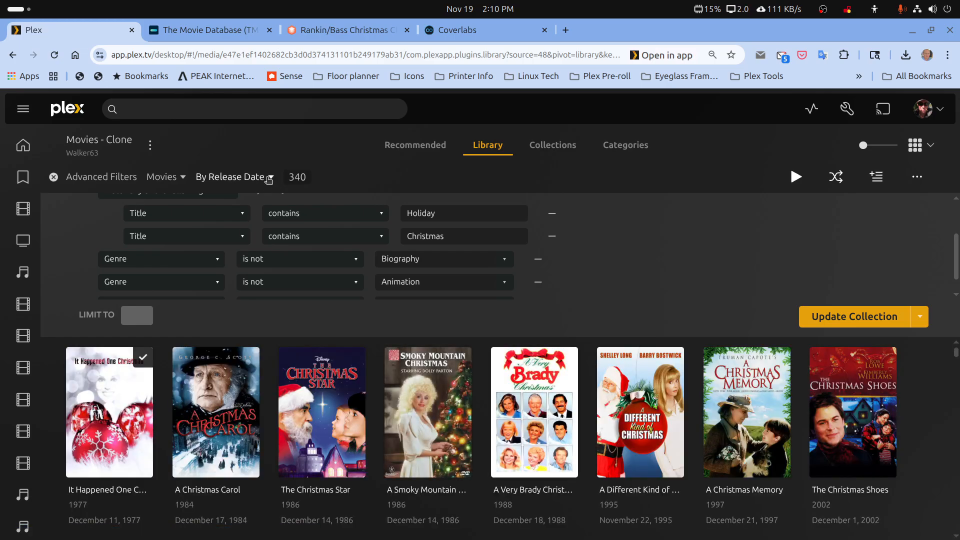
left_click(271, 179)
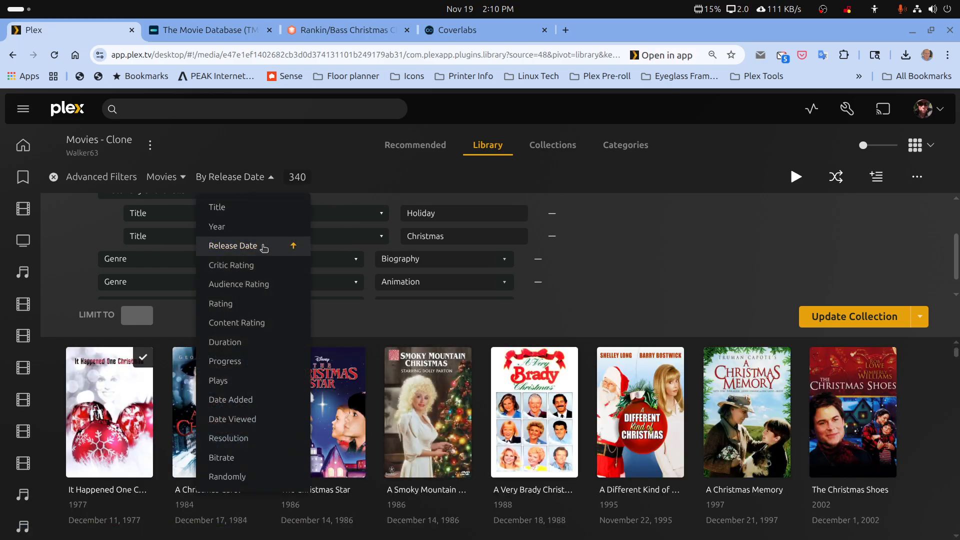
left_click(348, 181)
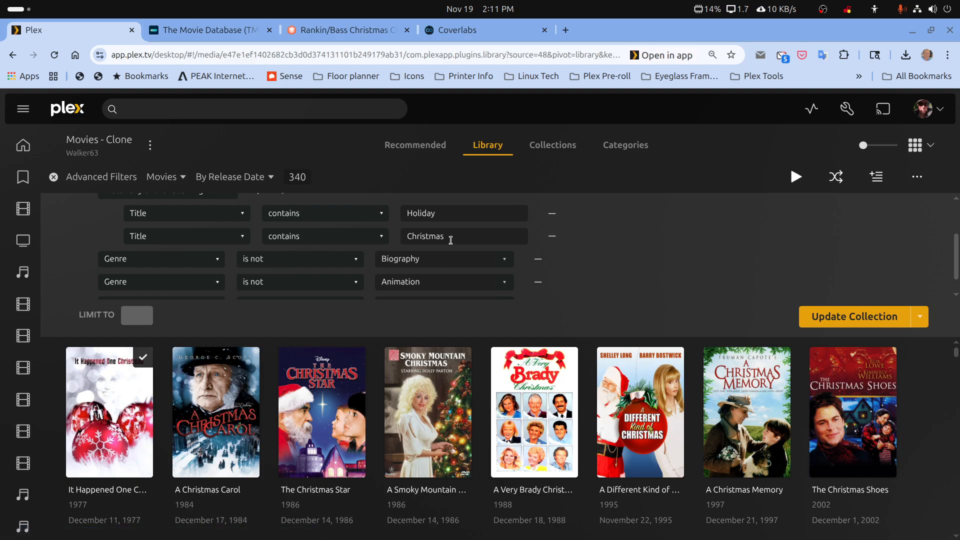
left_click(271, 183)
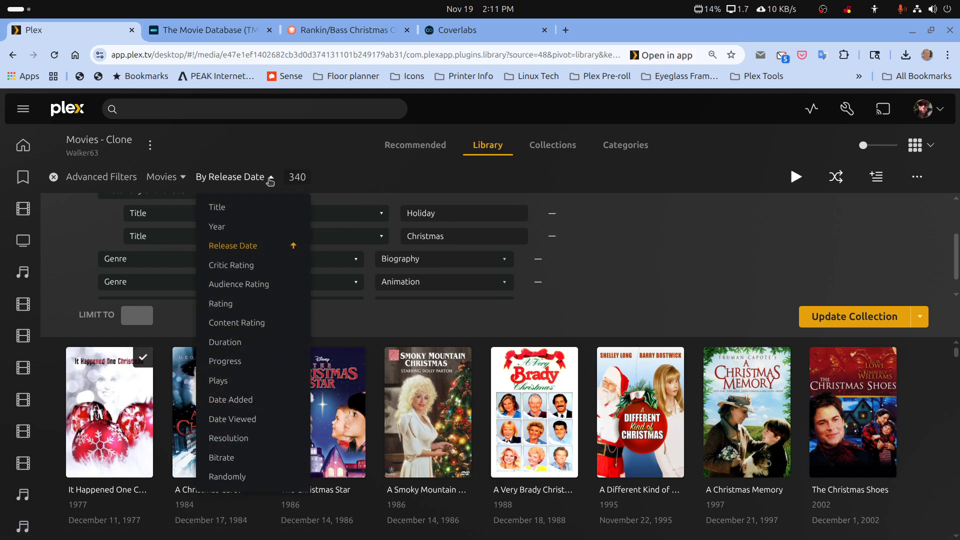
left_click(259, 248)
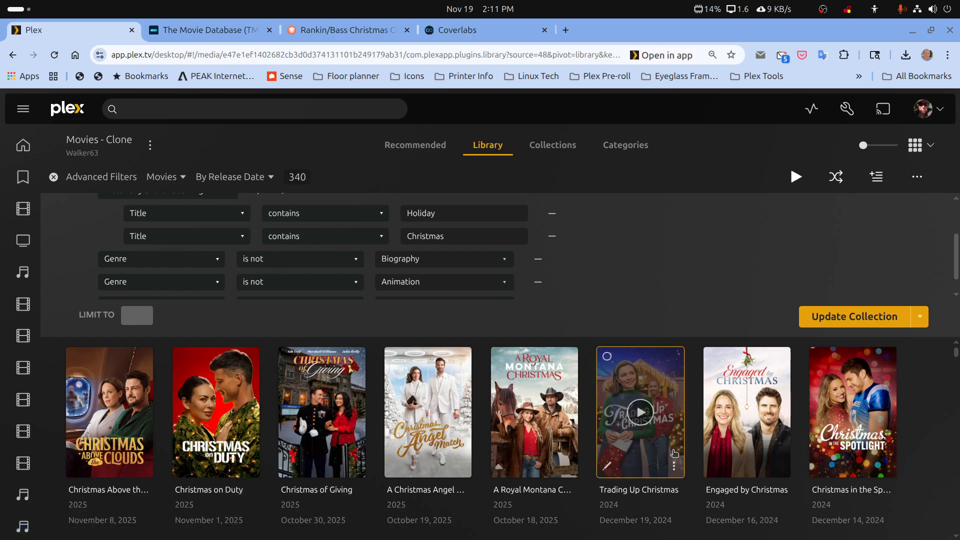
Step: Check the movies in newest-first order and update the Christmas Countdown collection with this sorting
scroll(680, 470, "down", 8)
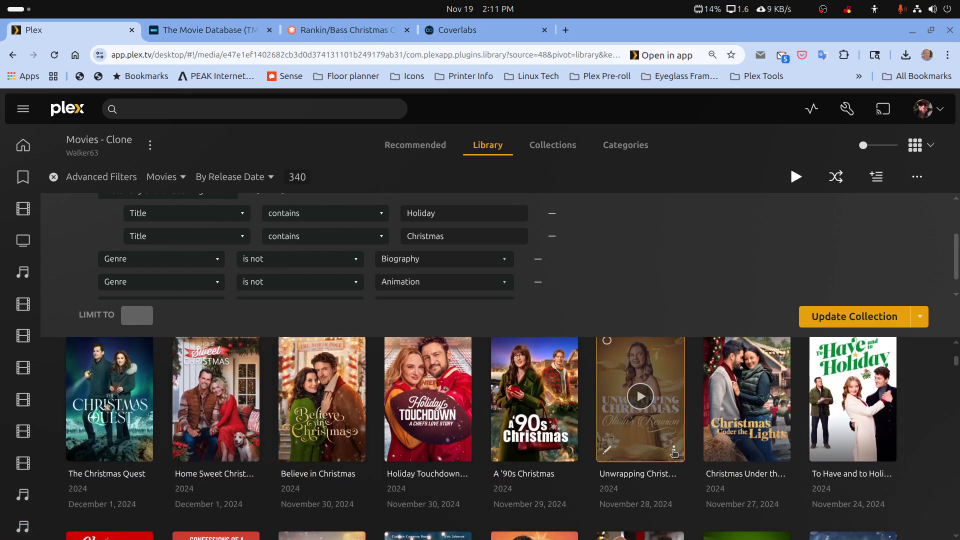
scroll(674, 452, "down", 1)
scroll(673, 454, "down", 4)
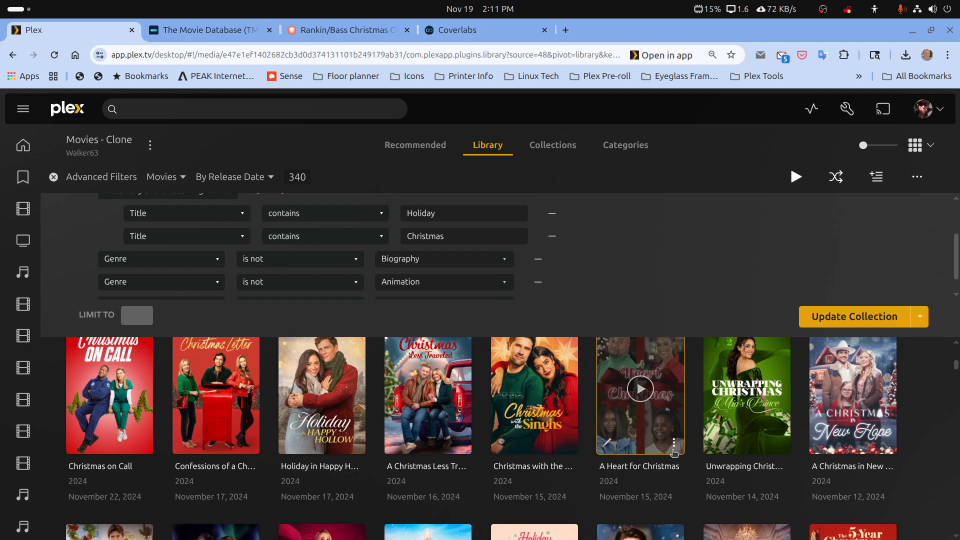
scroll(674, 454, "up", 8)
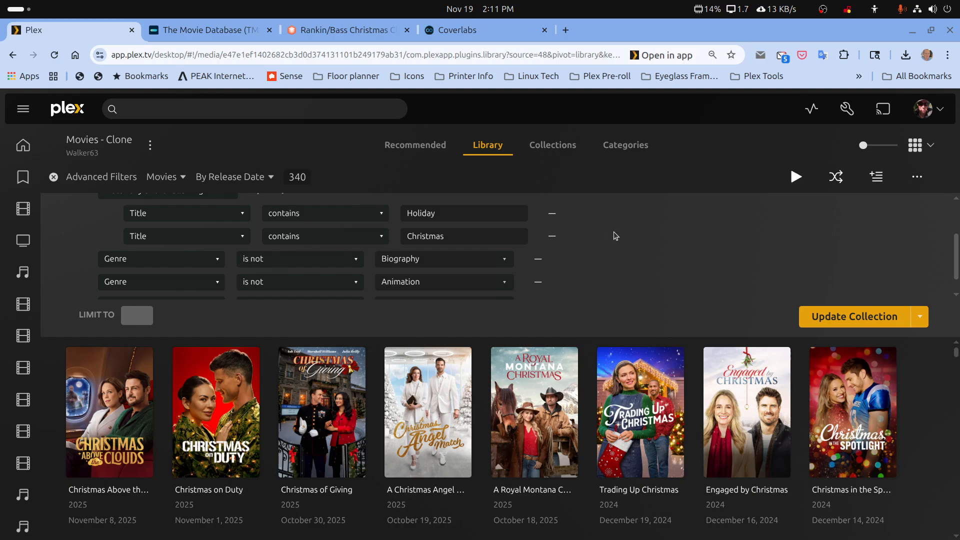
left_click(814, 317)
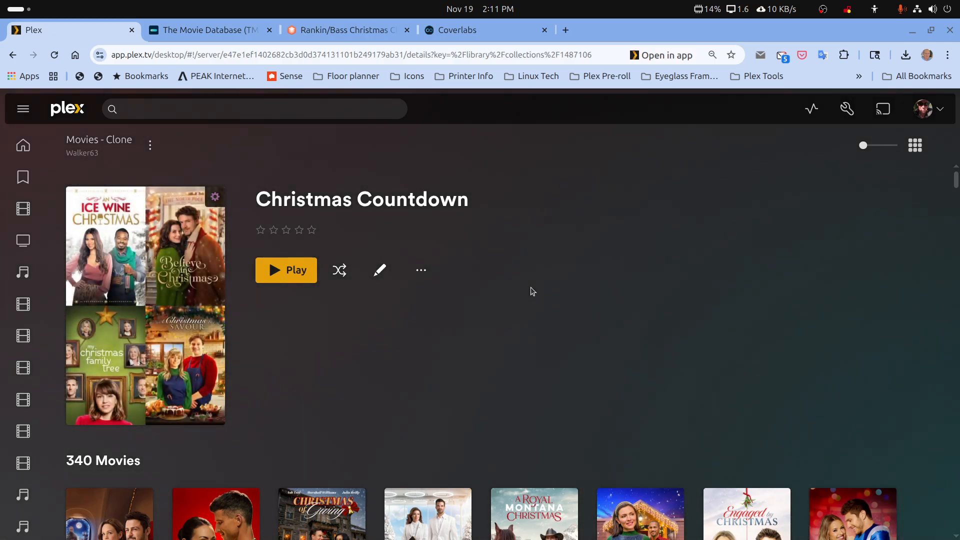
Step: Open the movie #WorstChristmasEver from the Movies - Clone library and examine how Christmas is written in its title
left_click(108, 143)
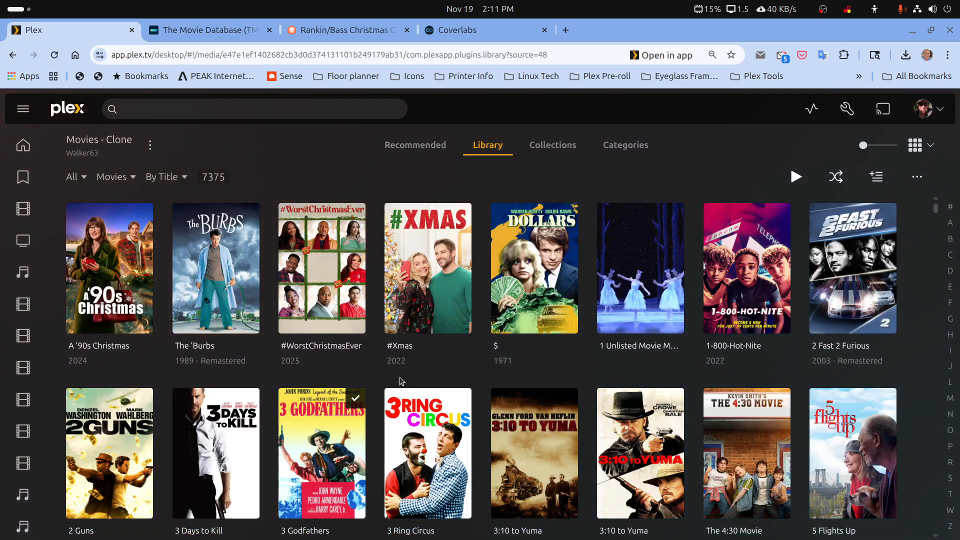
left_click(350, 304)
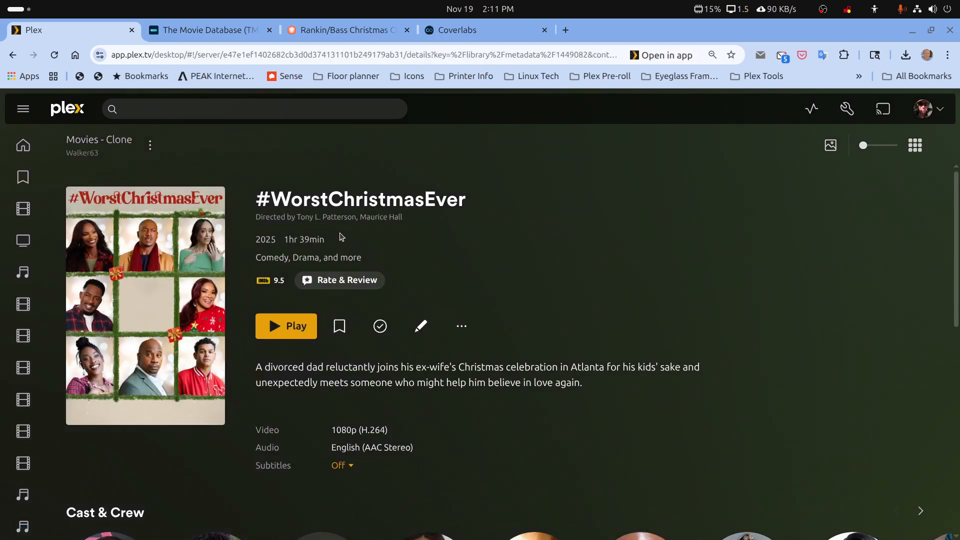
left_click_drag(327, 200, 417, 199)
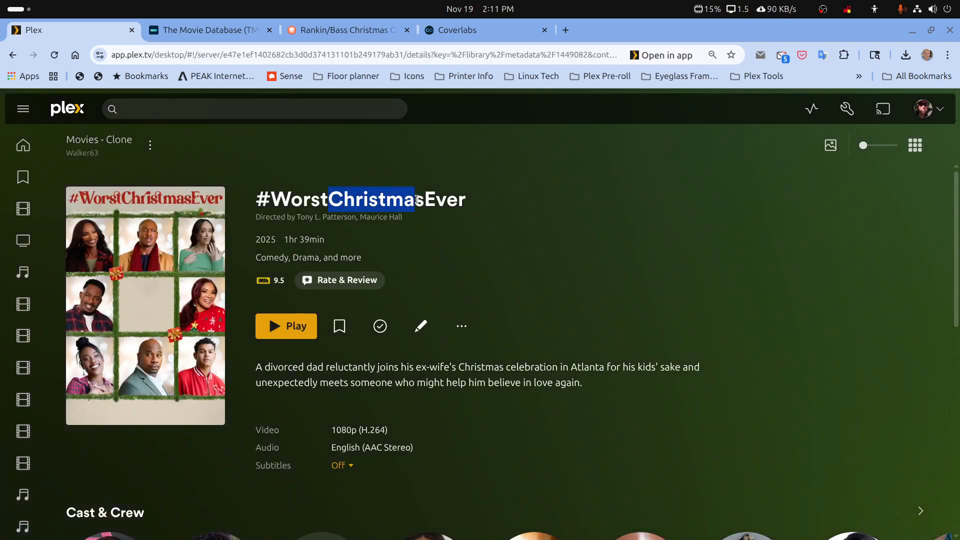
left_click_drag(271, 200, 503, 210)
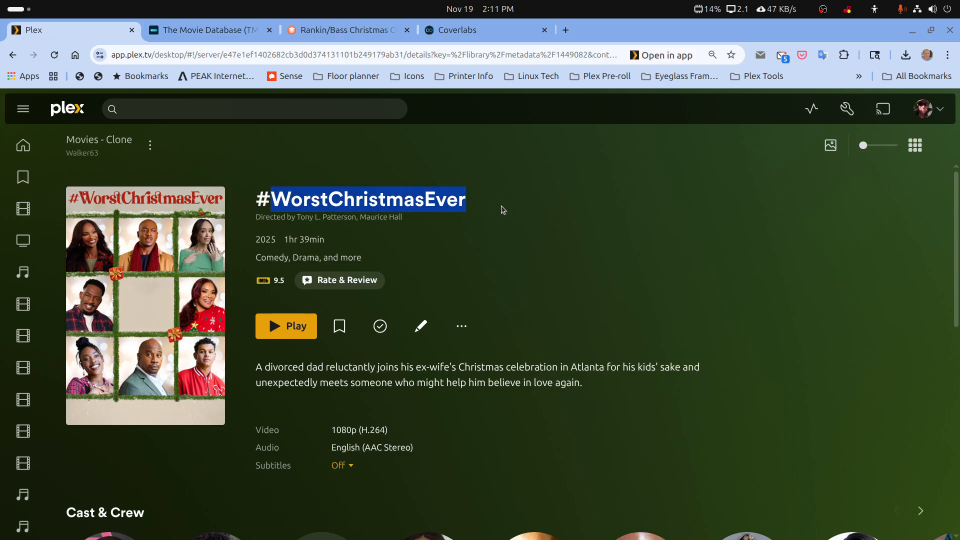
left_click(330, 196)
left_click_drag(330, 196, 421, 206)
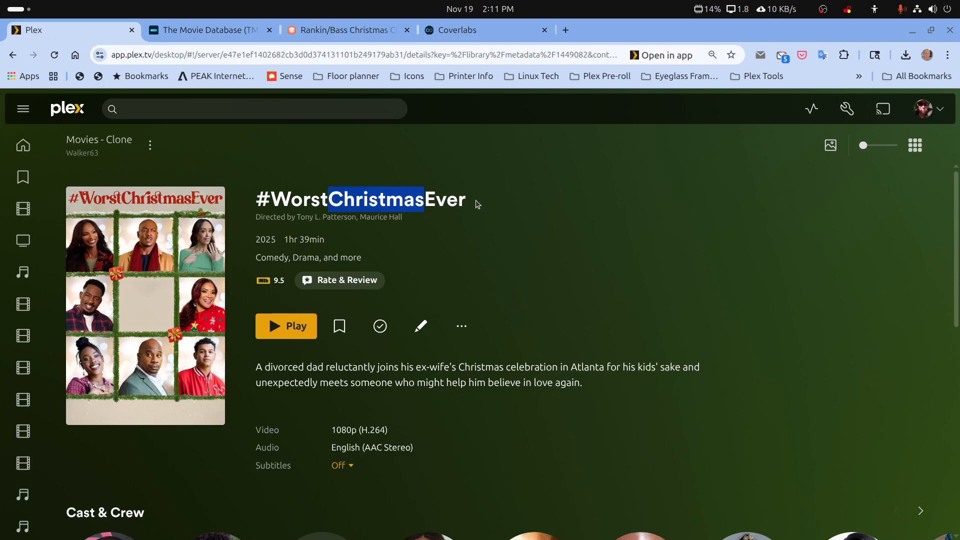
left_click_drag(477, 204, 257, 198)
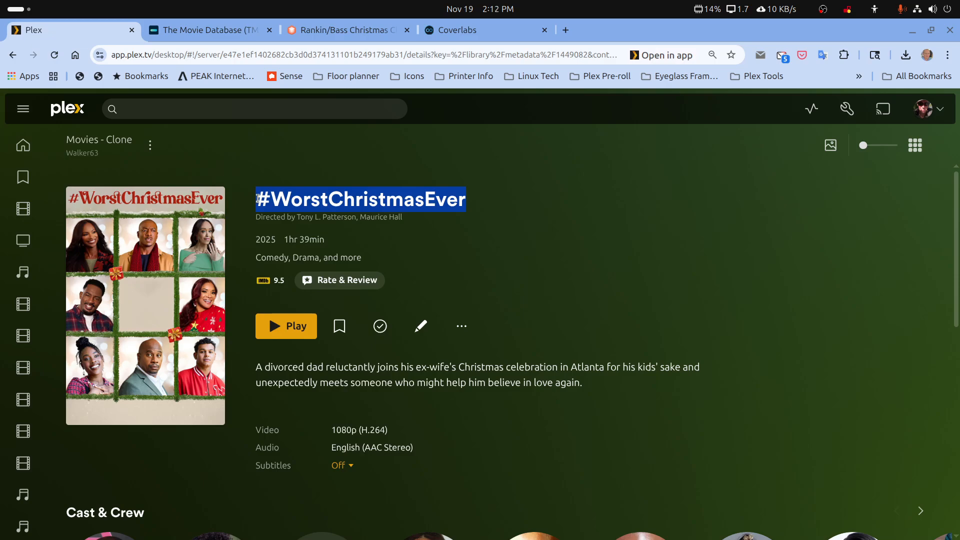
Step: Check the genre tags of #WorstChristmasEver in its edit dialog and leave without saving
left_click(119, 142)
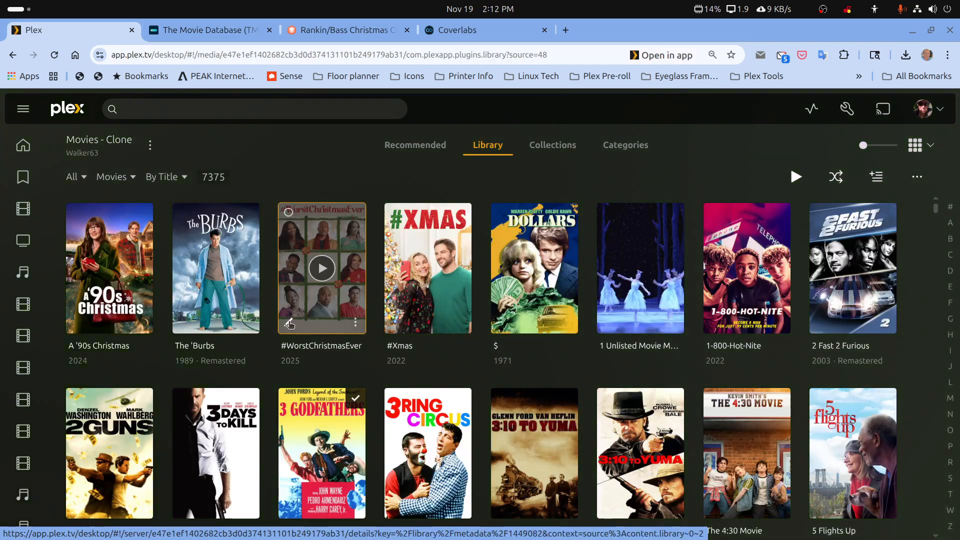
left_click(289, 324)
left_click(285, 217)
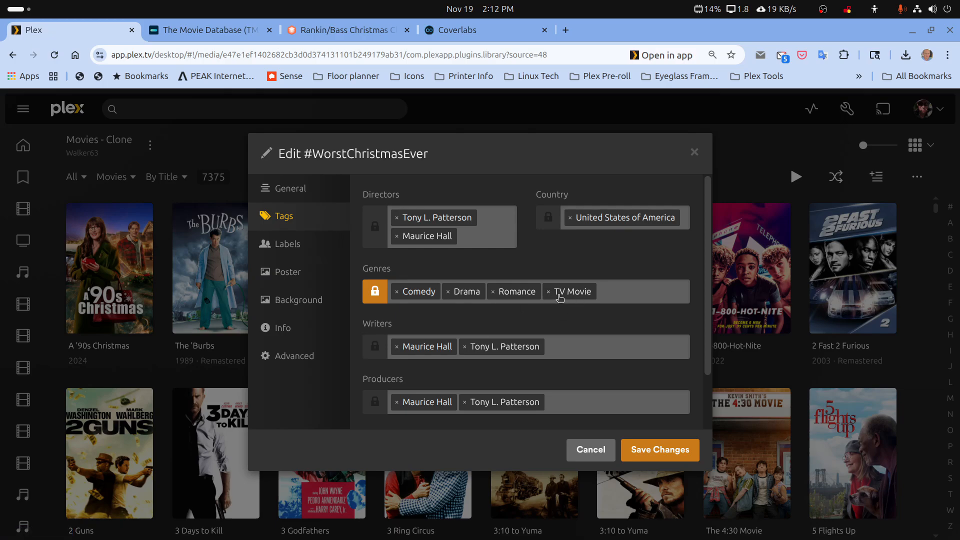
left_click(592, 449)
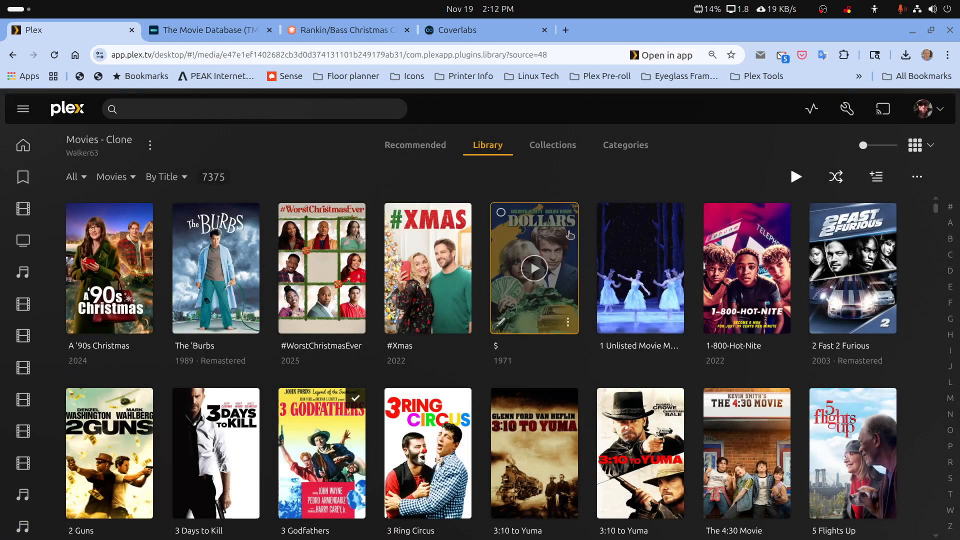
Step: Return to the library's collections and reopen the Christmas Countdown collection's filters for editing
left_click(553, 145)
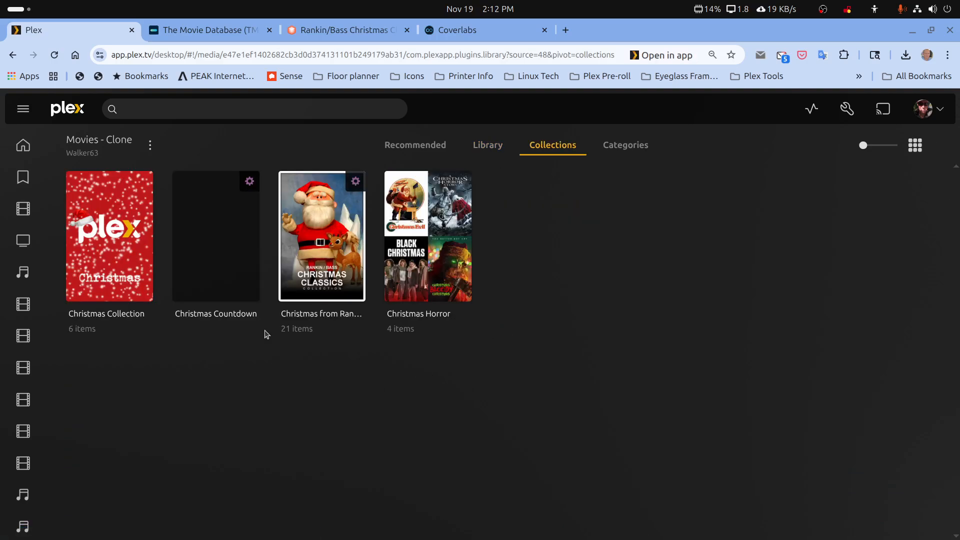
left_click(249, 290)
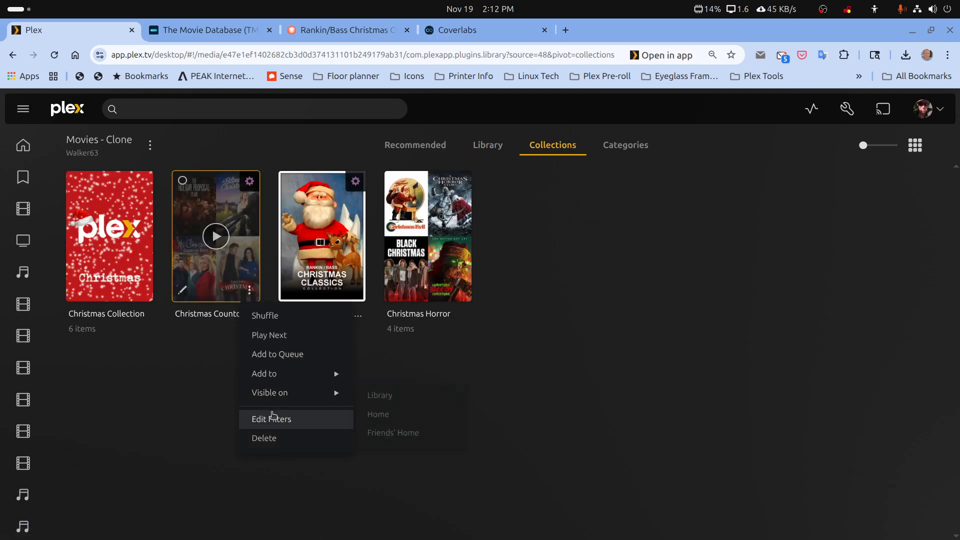
left_click(273, 417)
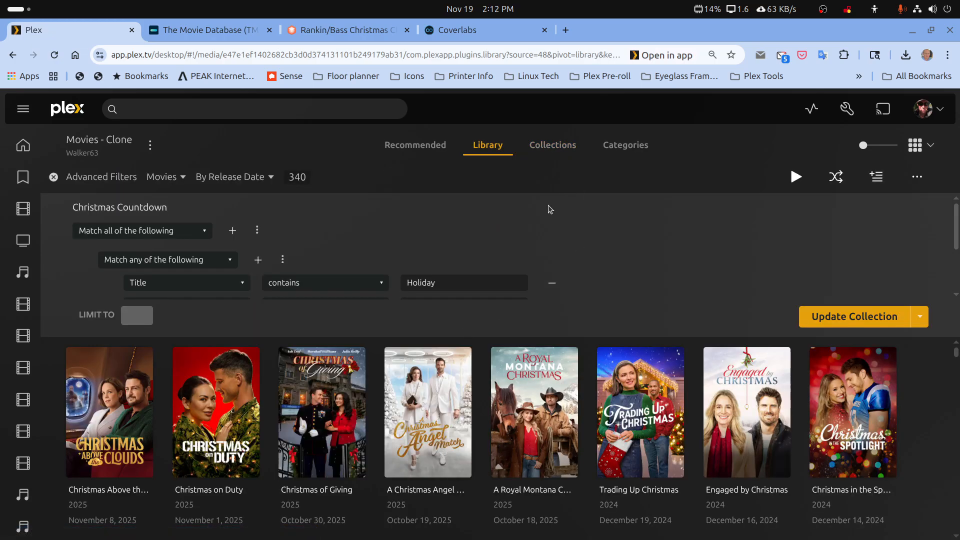
Step: Add a rule to the match-any group of the Christmas Countdown filter: Title is #WorstChristmasEver
scroll(475, 219, "down", 2)
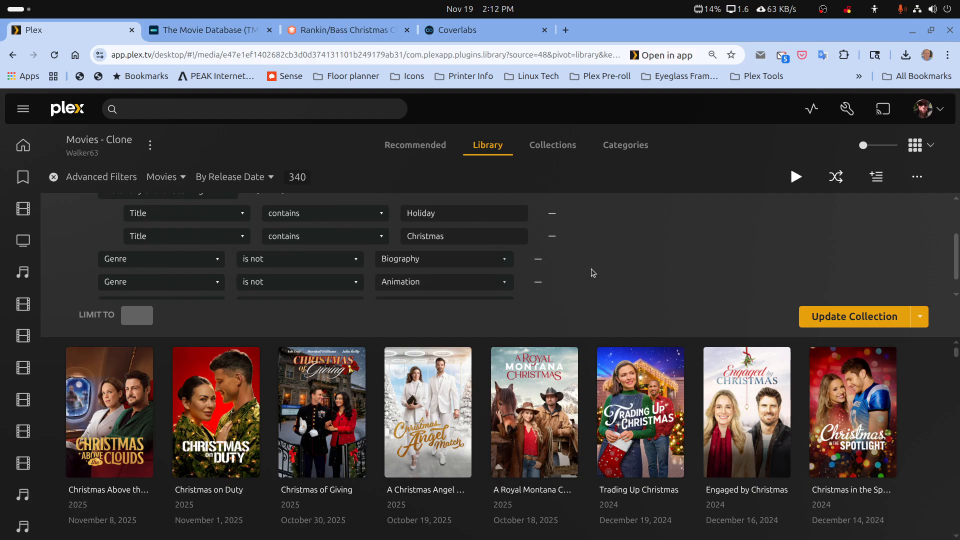
scroll(591, 269, "up", 2)
scroll(591, 269, "down", 3)
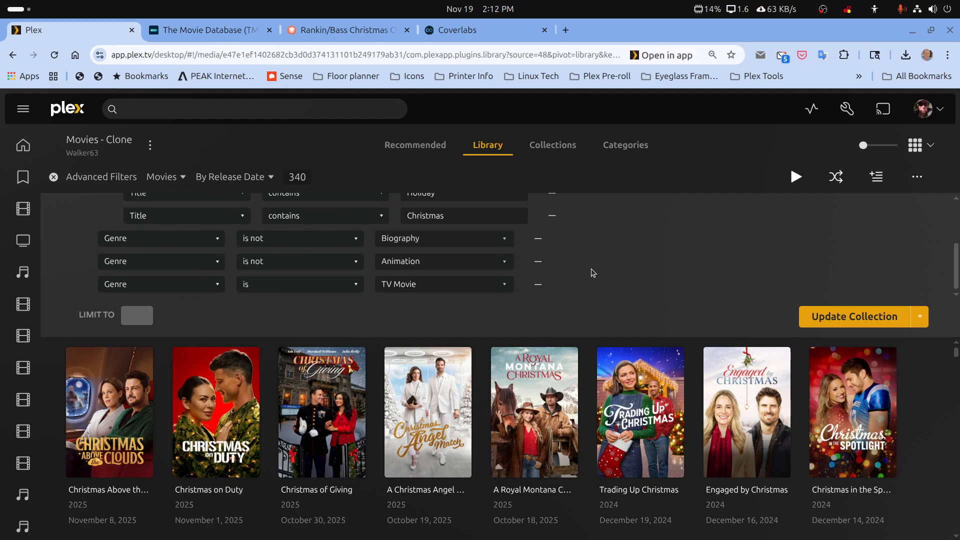
scroll(180, 257, "up", 1)
scroll(181, 258, "up", 1)
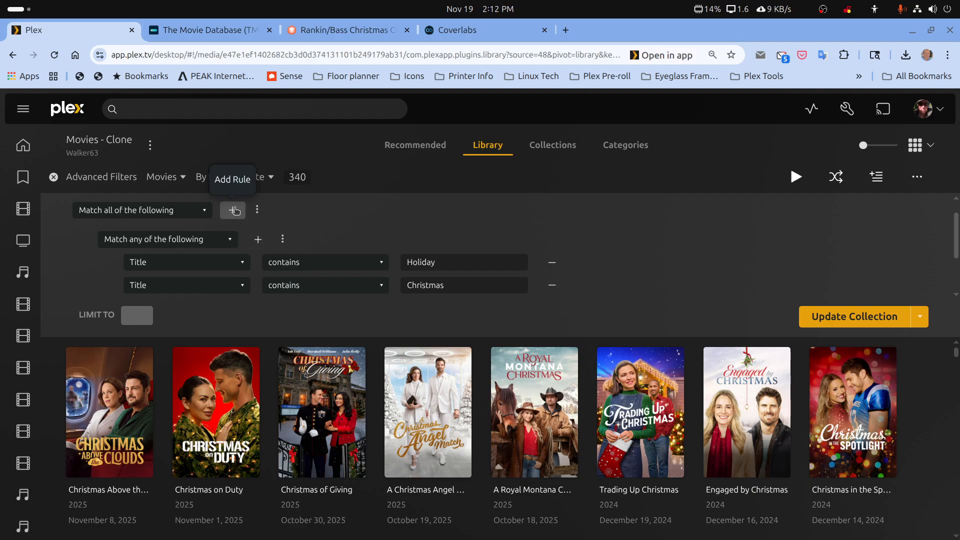
left_click(258, 239)
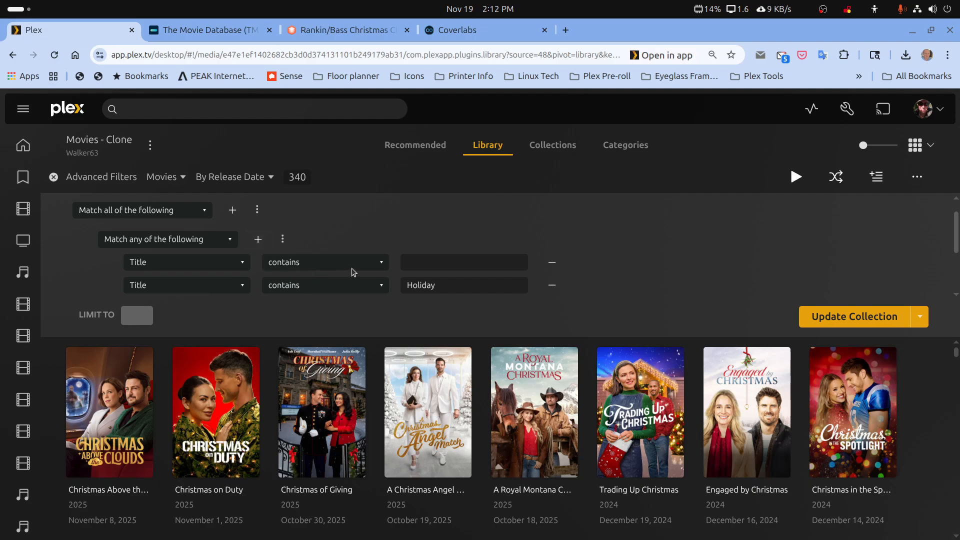
left_click(424, 260)
type("#WorstChristmasEver")
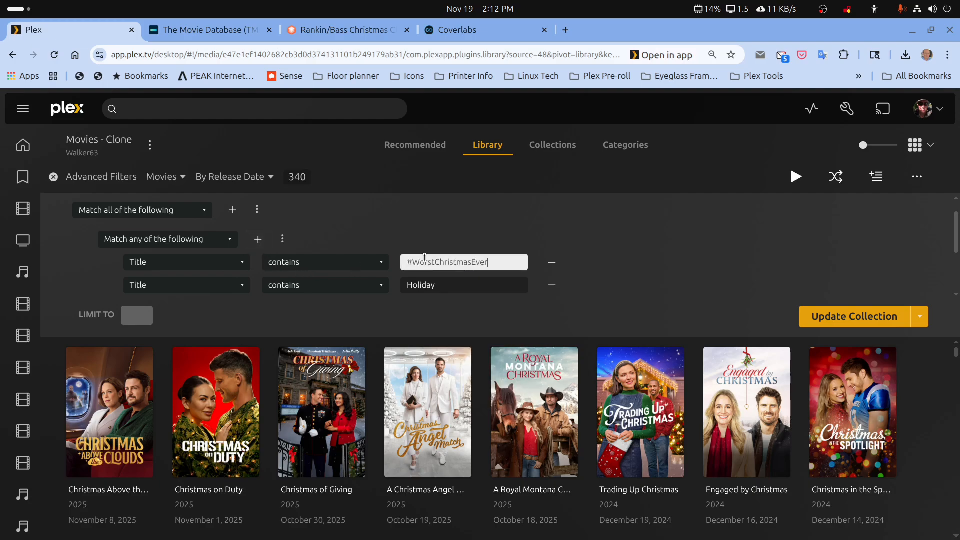
left_click(378, 262)
left_click(305, 307)
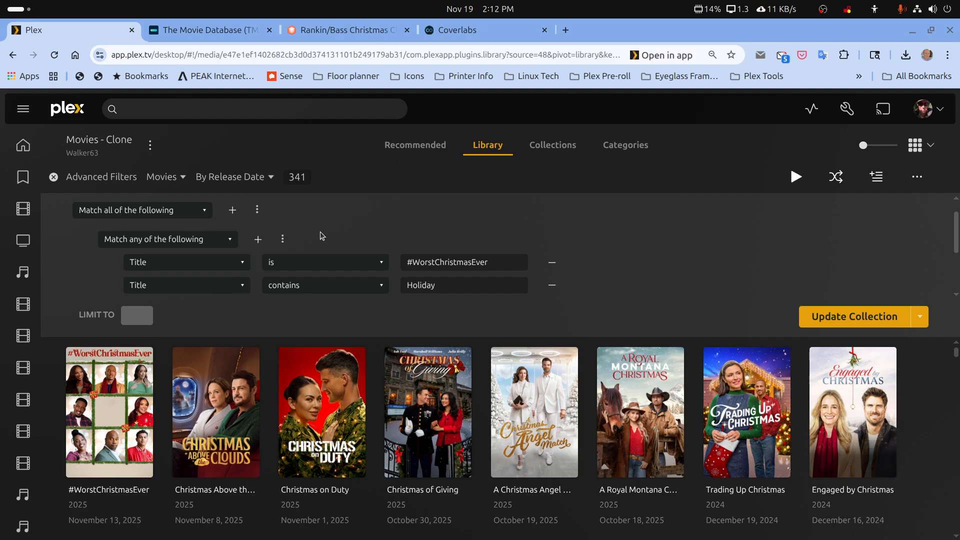
Step: Try a lowercase "snow" title-contains rule in the match-any group and remove it again
left_click(260, 242)
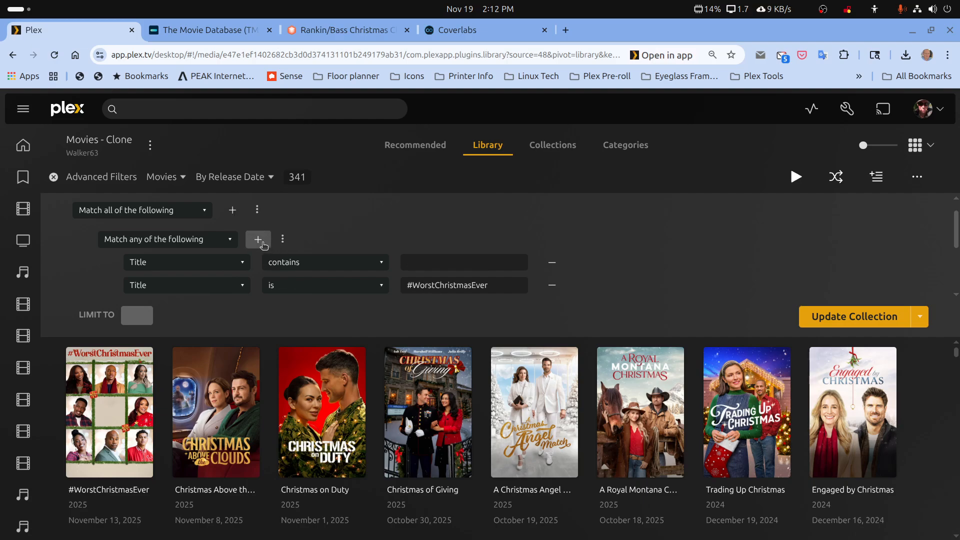
left_click(439, 262)
type("snow")
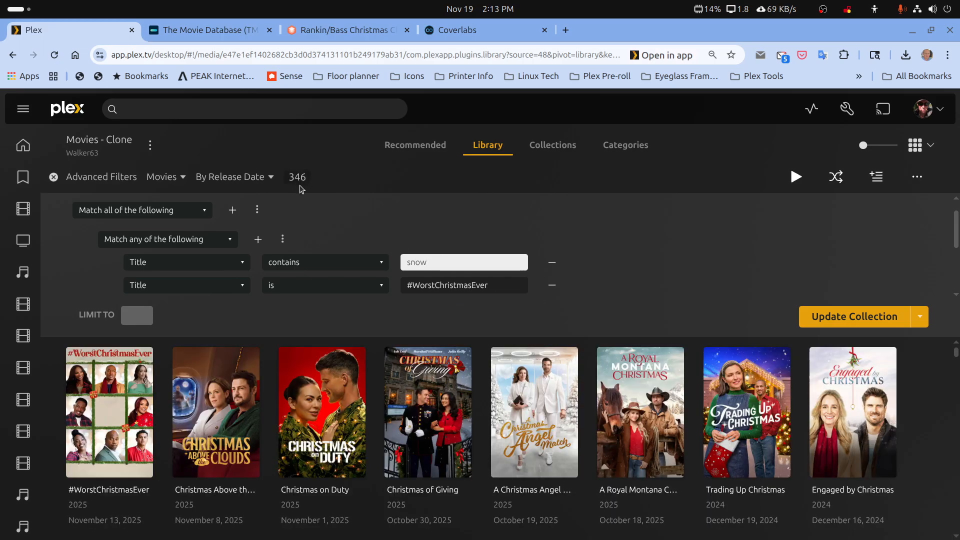
left_click(552, 262)
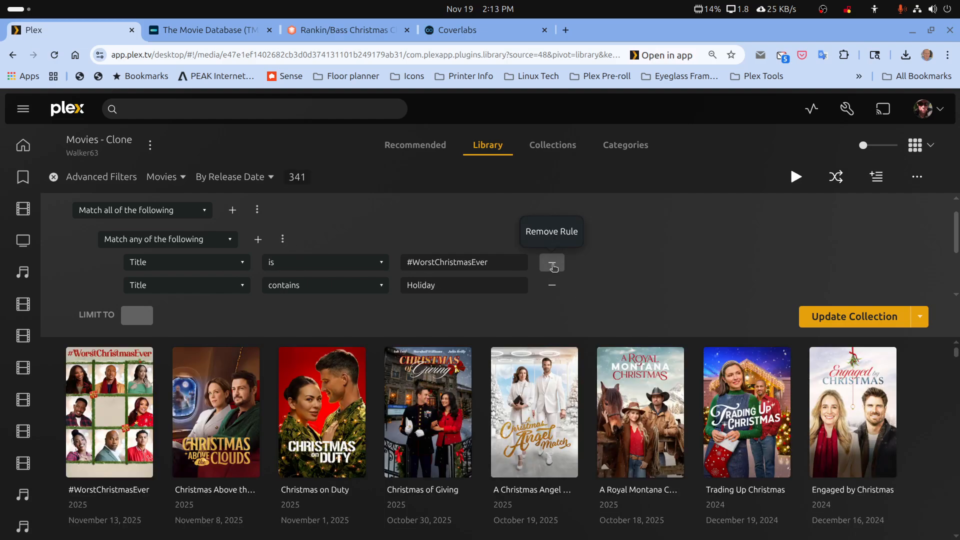
Step: Add a rule to the match-any group: Title contains Snow, leaving no extra rule in the outer match-all group
left_click(258, 239)
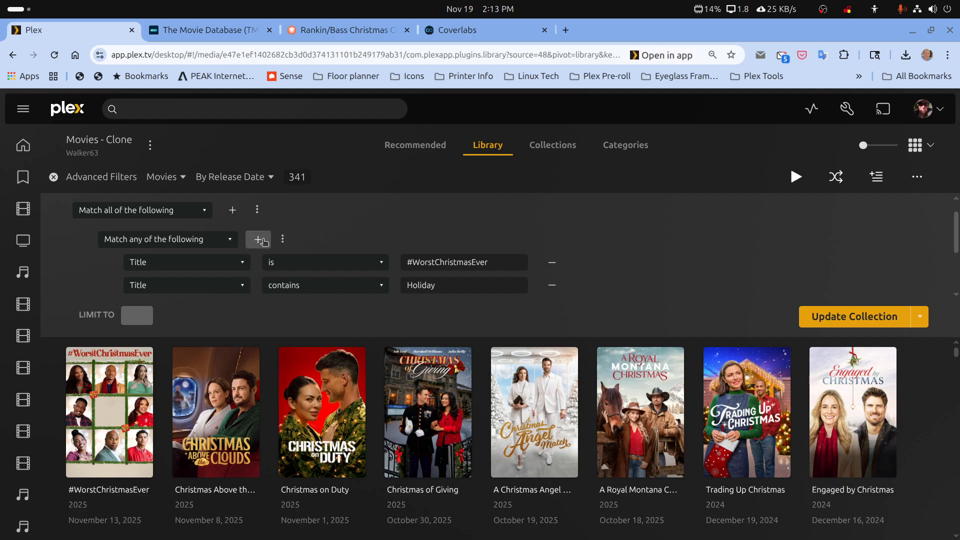
left_click(476, 270)
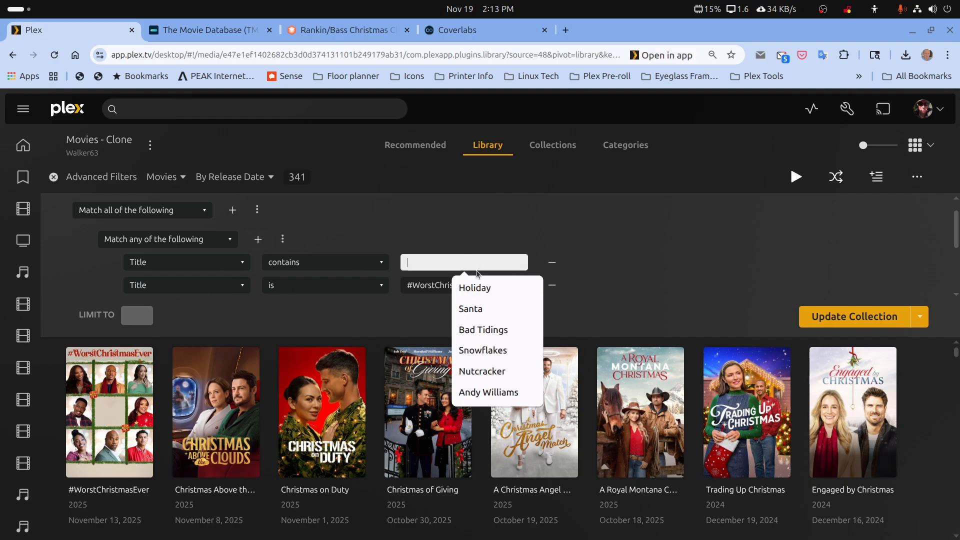
type("Snow")
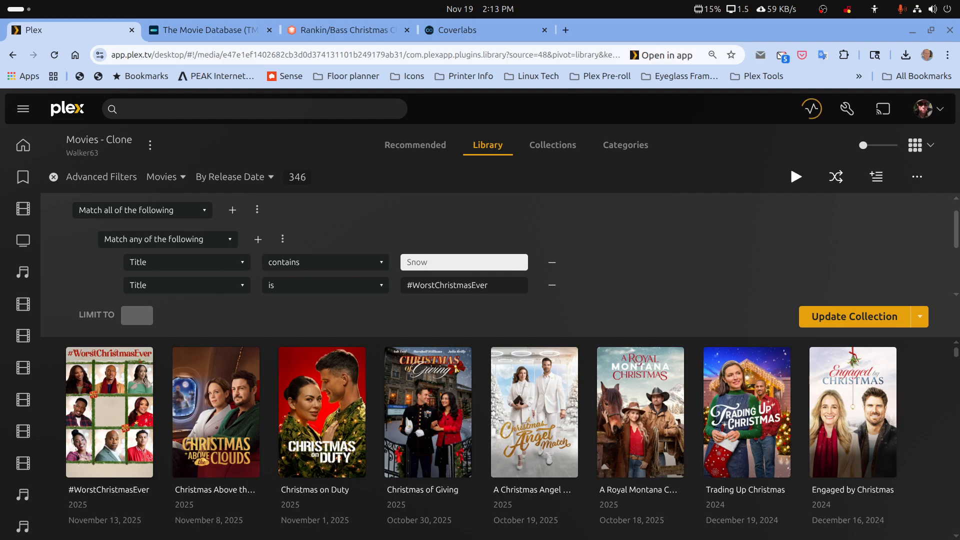
left_click(232, 210)
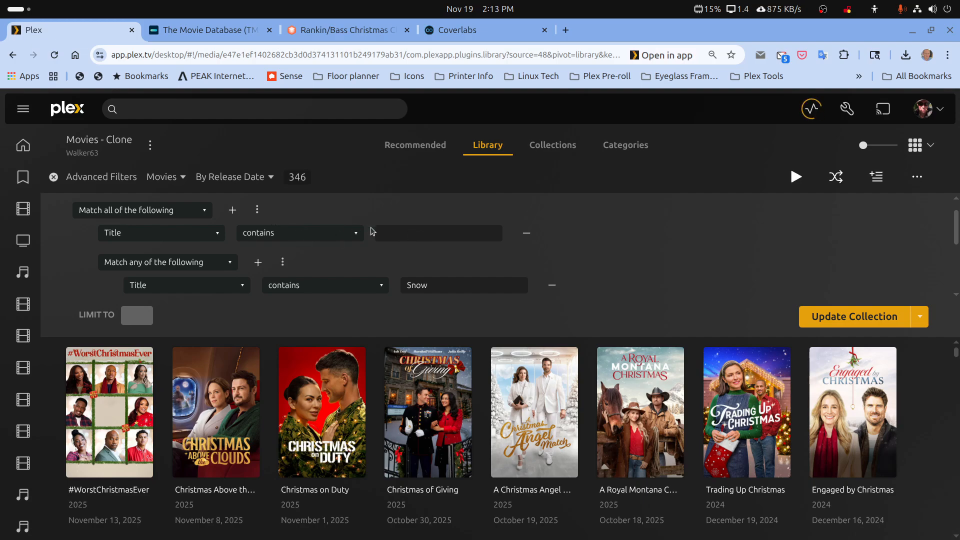
left_click(527, 235)
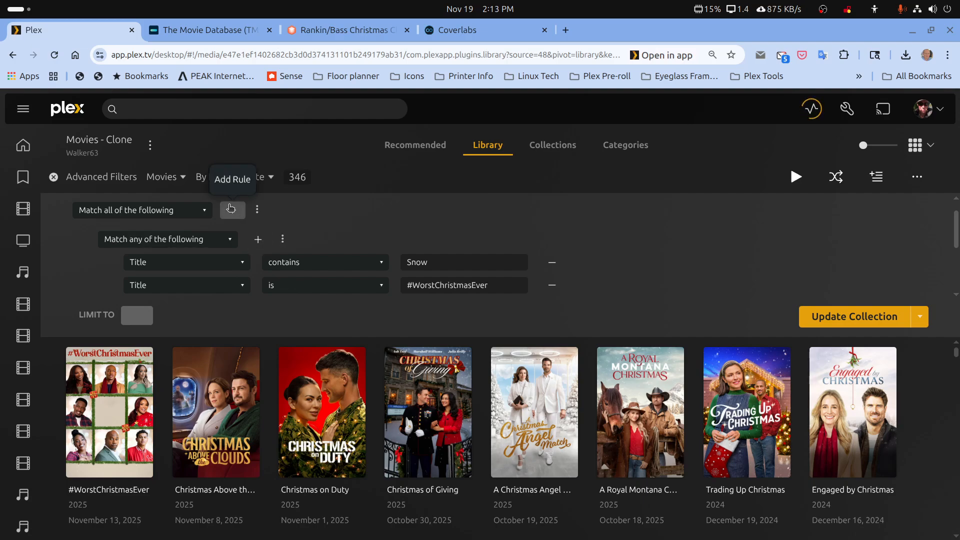
Step: Add a match-any rule for titles containing Miracle and check the oldest movies in the filtered list
left_click(258, 239)
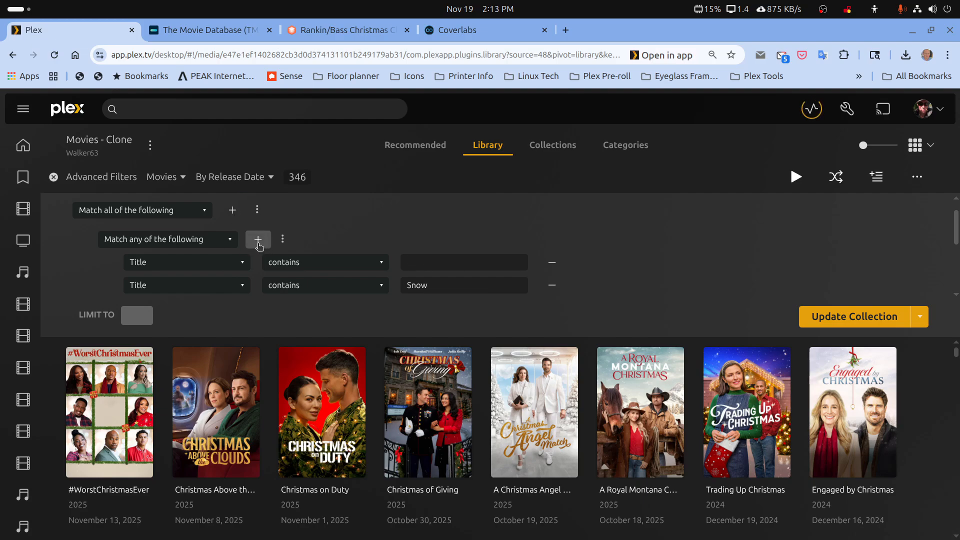
left_click(428, 264)
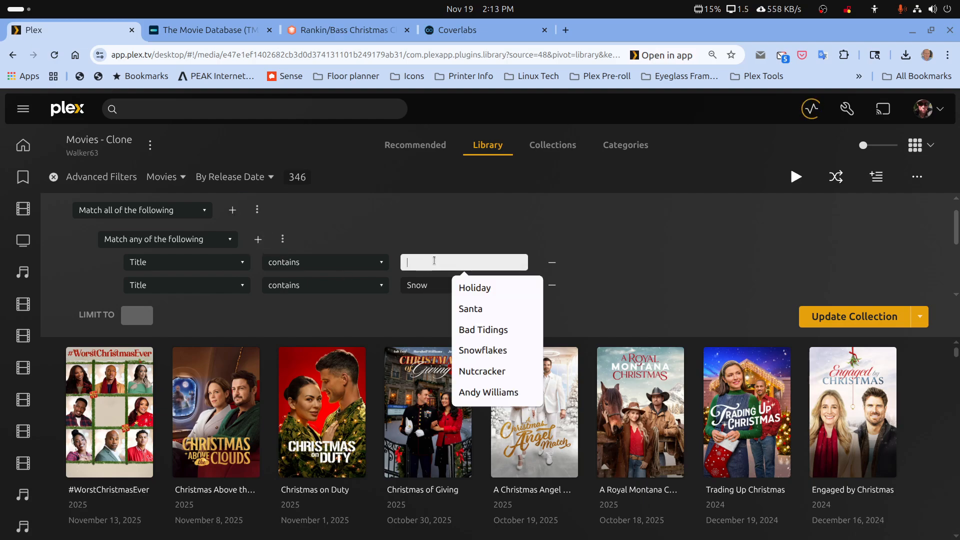
type("Miracle")
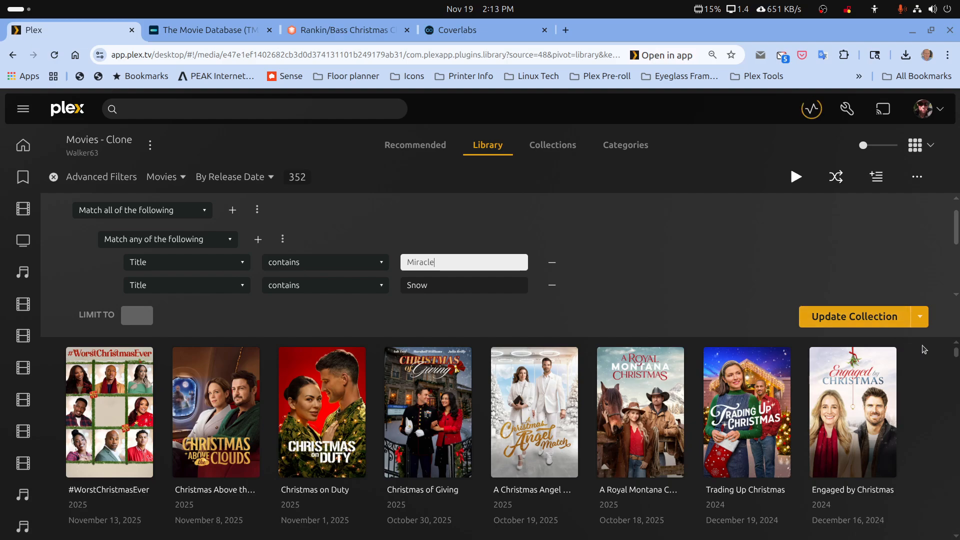
left_click_drag(955, 353, 956, 514)
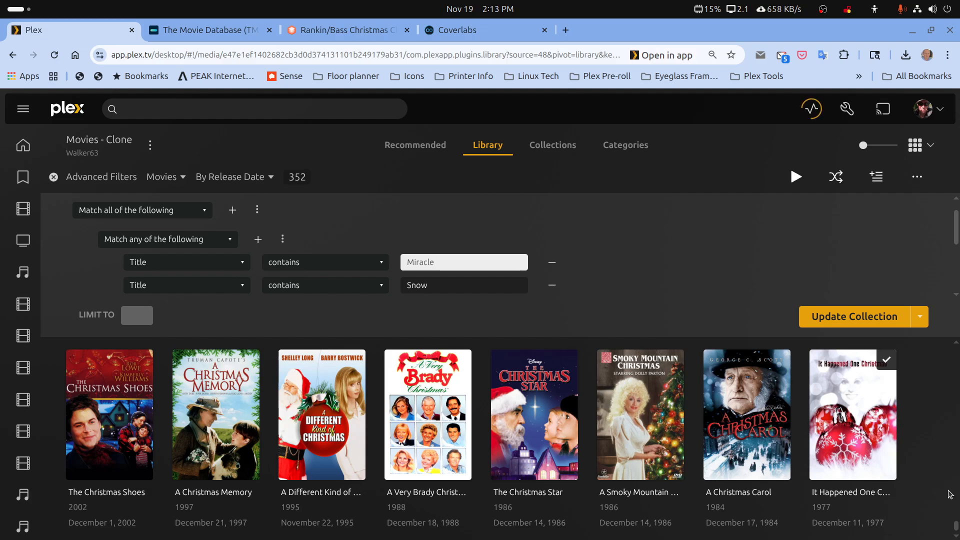
scroll(949, 494, "up", 1)
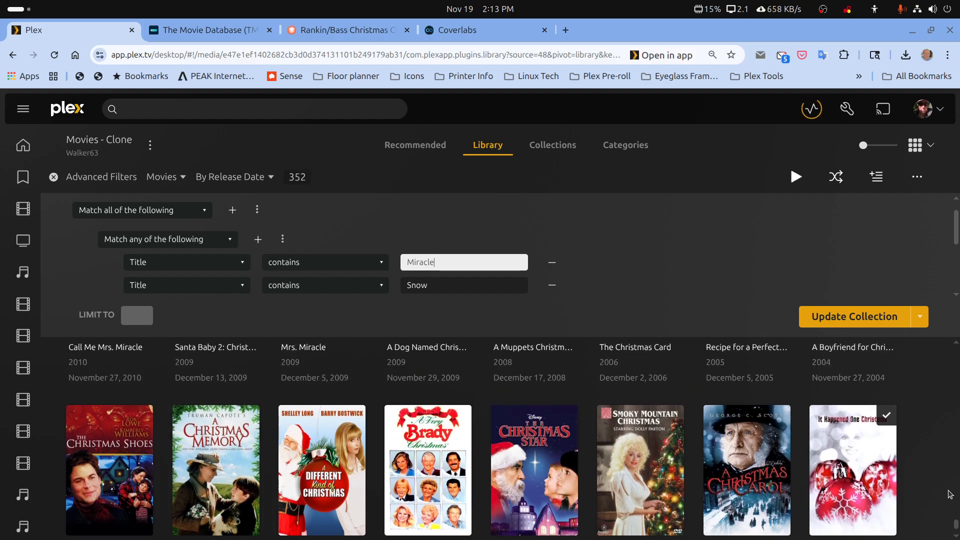
scroll(949, 495, "up", 3)
scroll(949, 495, "down", 3)
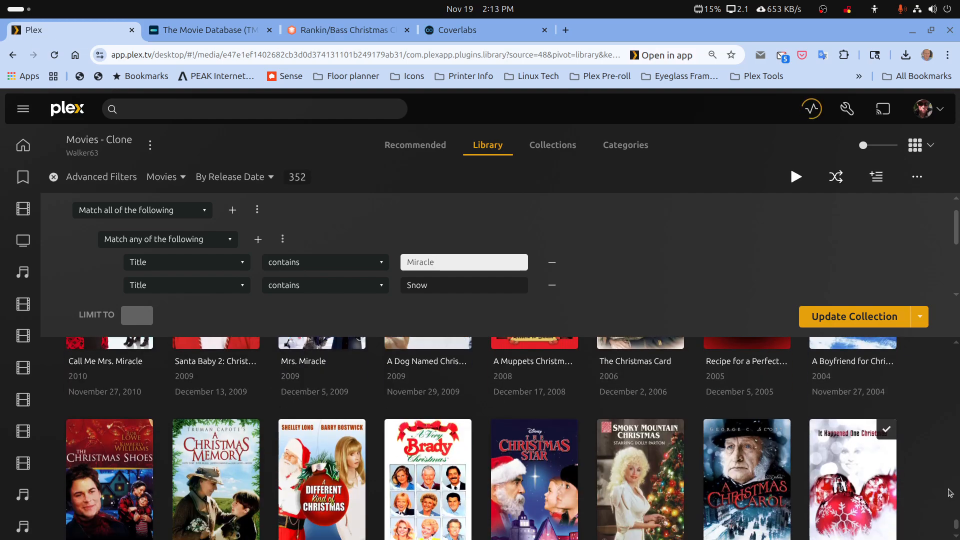
scroll(949, 490, "down", 1)
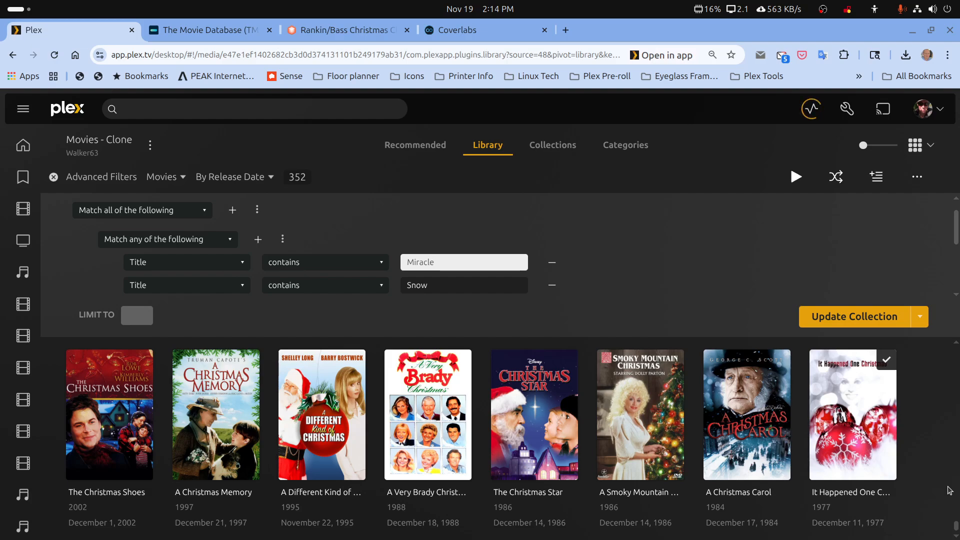
scroll(948, 490, "up", 15)
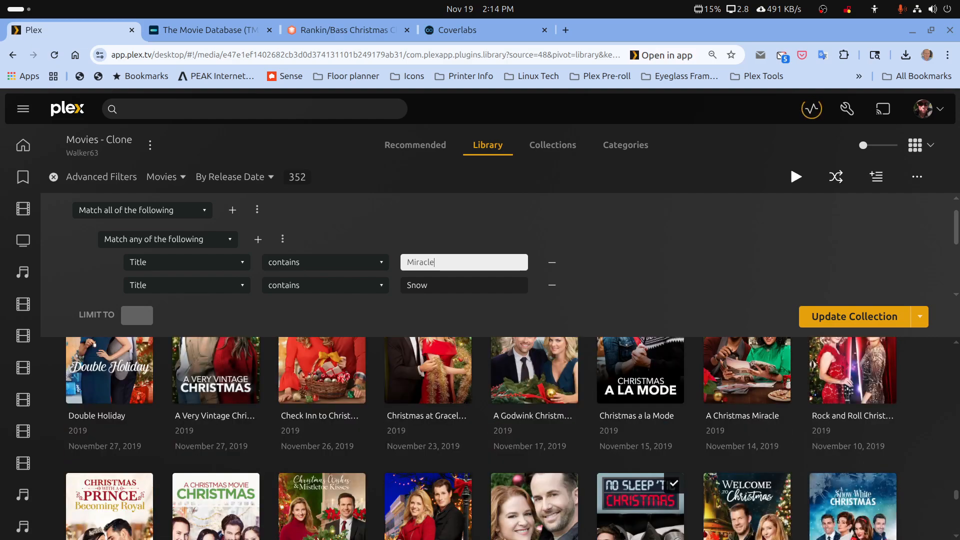
Step: Add a match-any rule for titles containing Gingerbread, clearing and re-entering the word to compare the match count
left_click(258, 240)
left_click(451, 265)
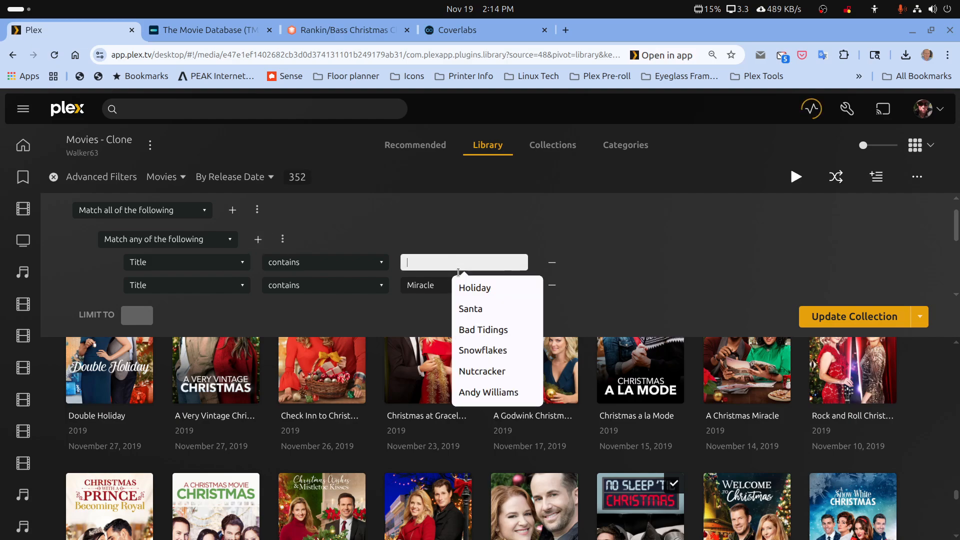
type("Ginger")
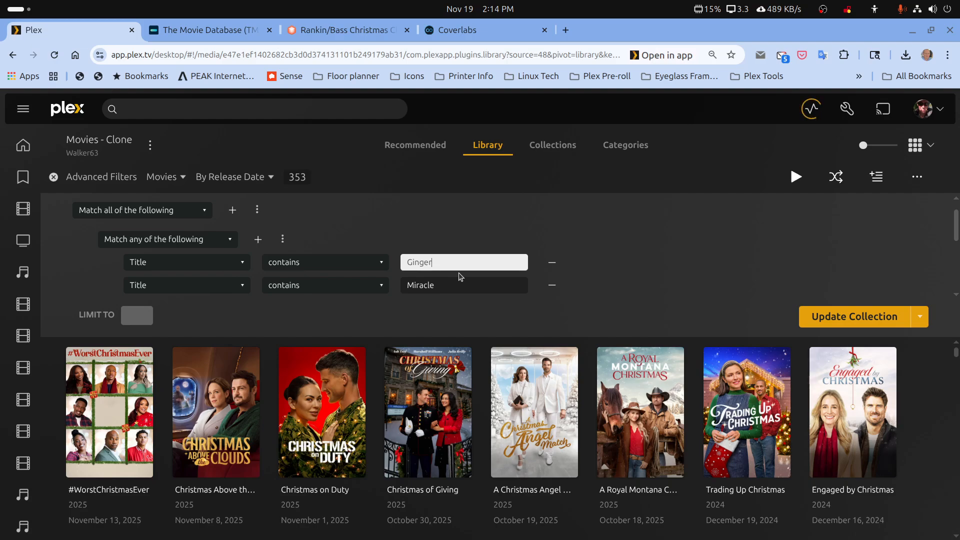
type("bread")
left_click_drag(463, 264, 405, 264)
key("ctrl+c")
key("BackSpace")
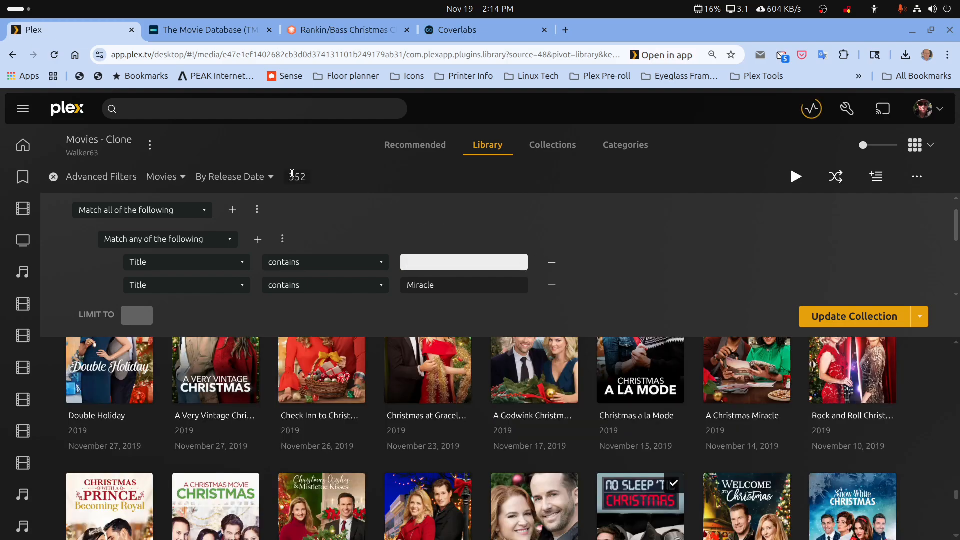
left_click(413, 267)
key("ctrl+v")
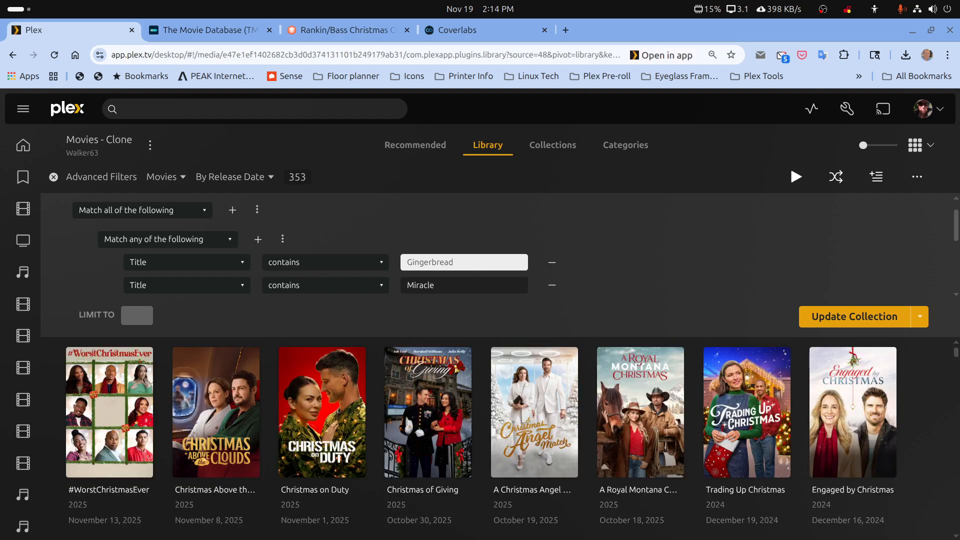
Step: Add two more match-any rules, one for titles containing Mistletoe and one for titles containing Santa
key("alt+Tab")
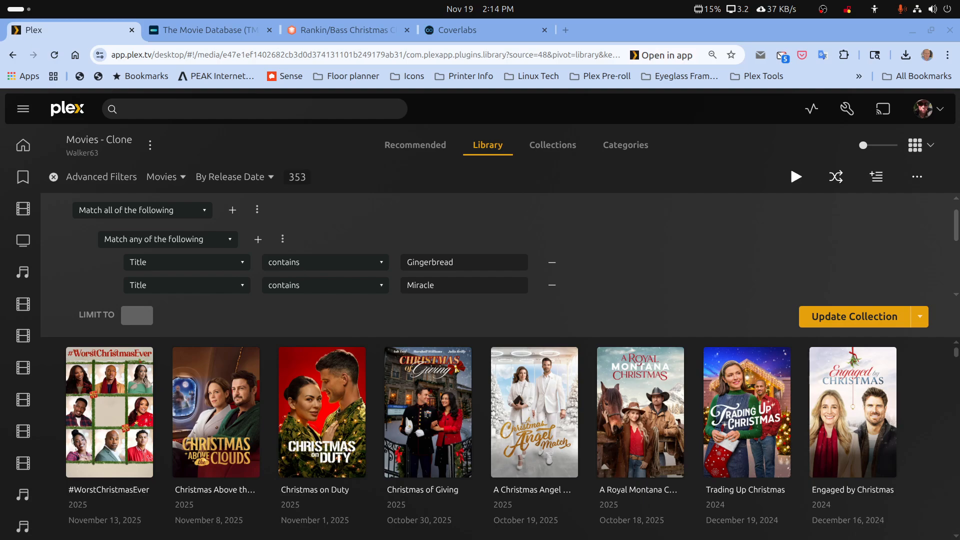
left_click(258, 239)
left_click(421, 263)
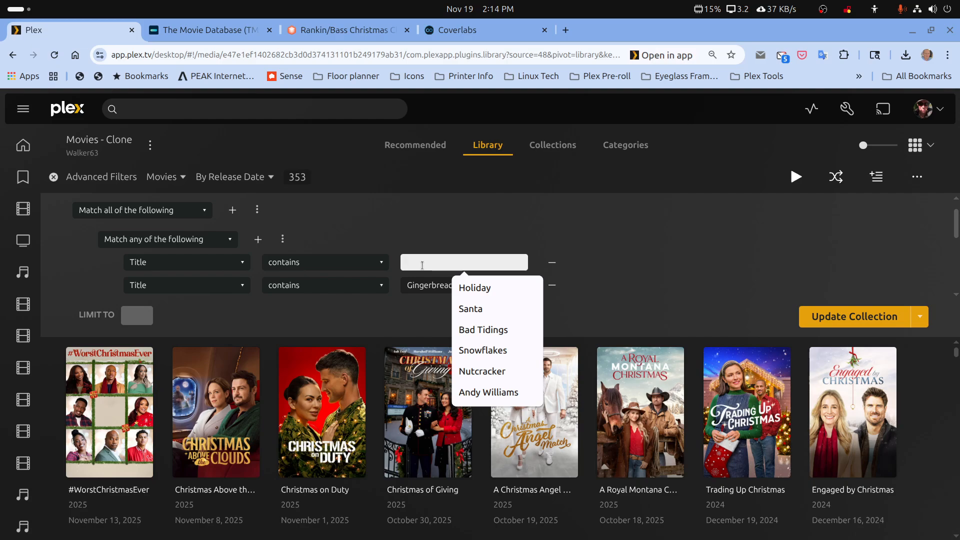
type("Mistletoe")
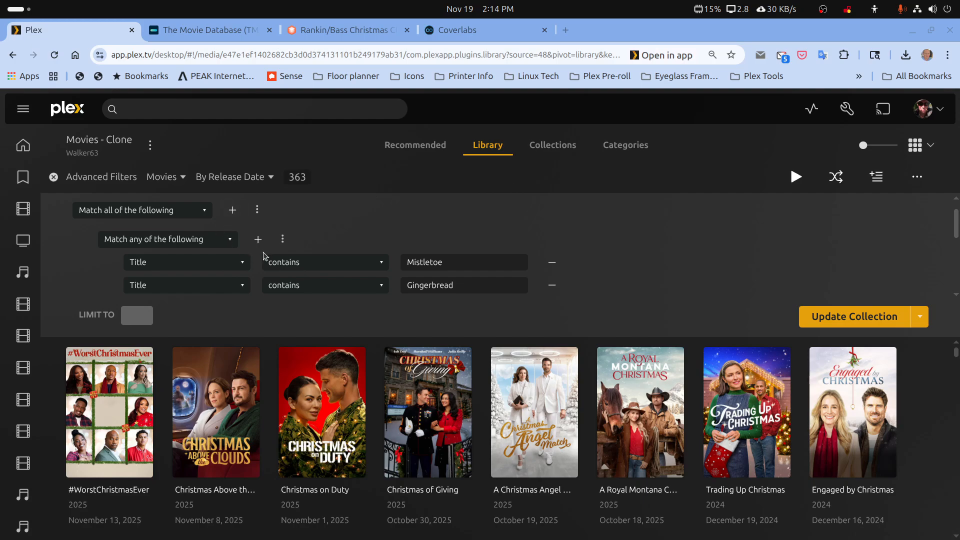
left_click(258, 239)
left_click(410, 262)
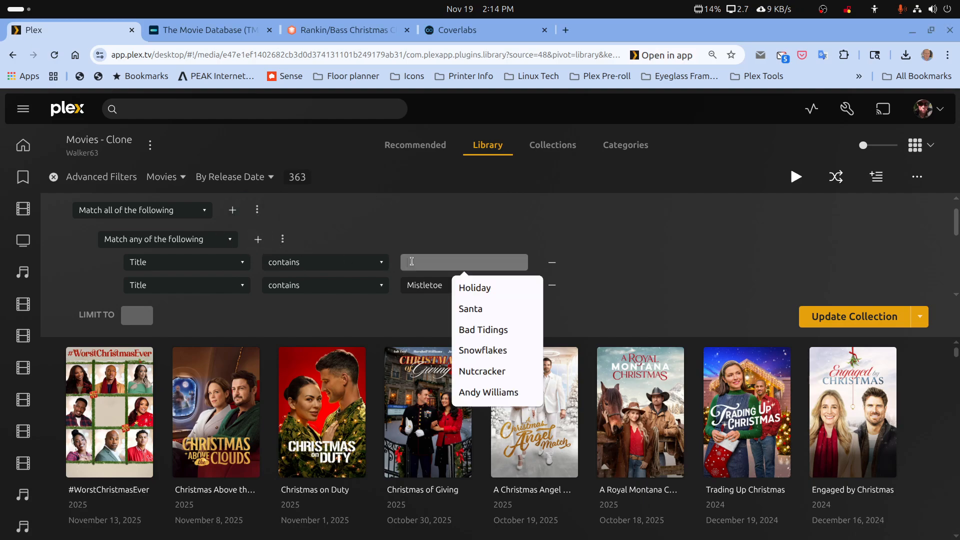
type("Santa")
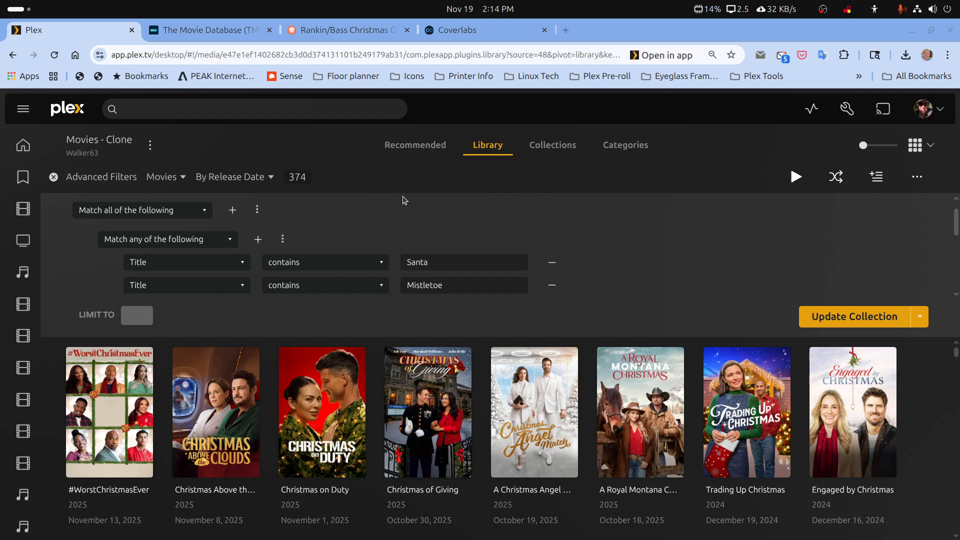
Step: Add a match-any rule for titles containing Sister Swap, clearing and re-entering the phrase to compare the match count
left_click(259, 245)
left_click(418, 263)
type("Sister Swap")
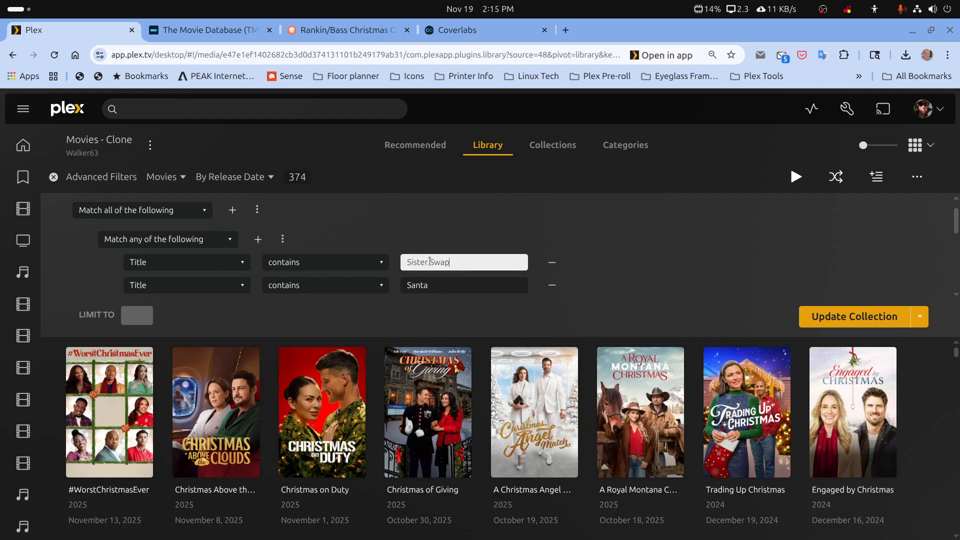
left_click_drag(450, 263, 403, 257)
key("ctrl+c")
key("BackSpace")
left_click(412, 258)
key("ctrl+v")
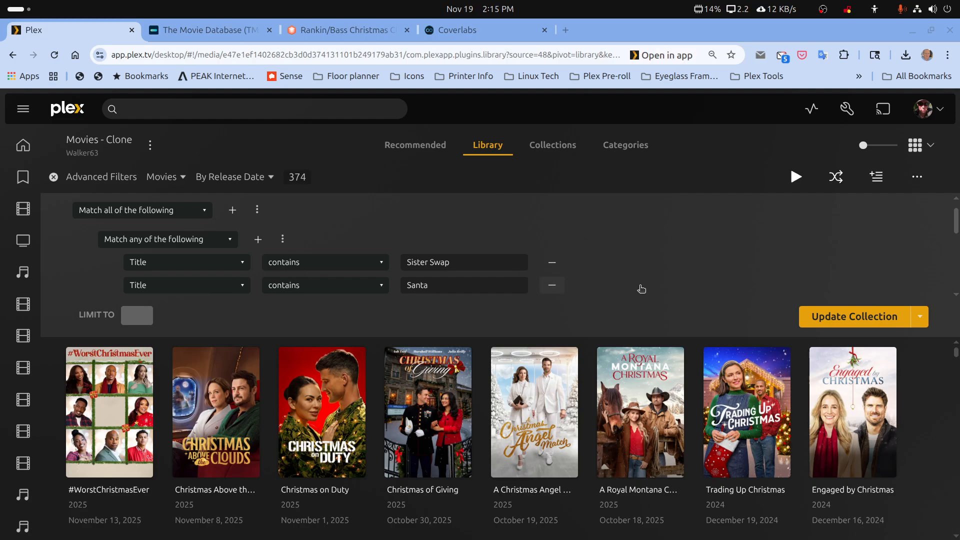
Step: Update the Christmas Countdown collection with the added title rules and return to the Movies - Clone library
left_click(812, 317)
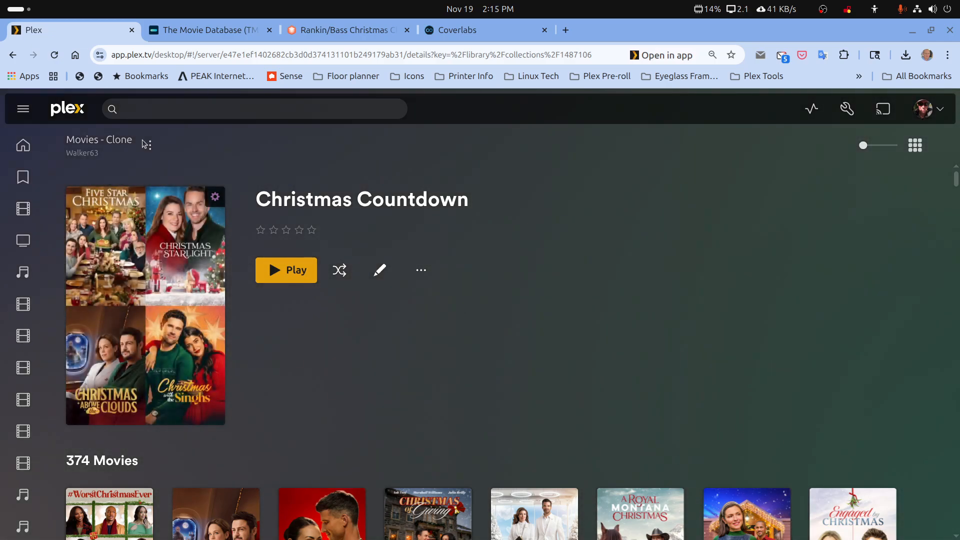
left_click(102, 143)
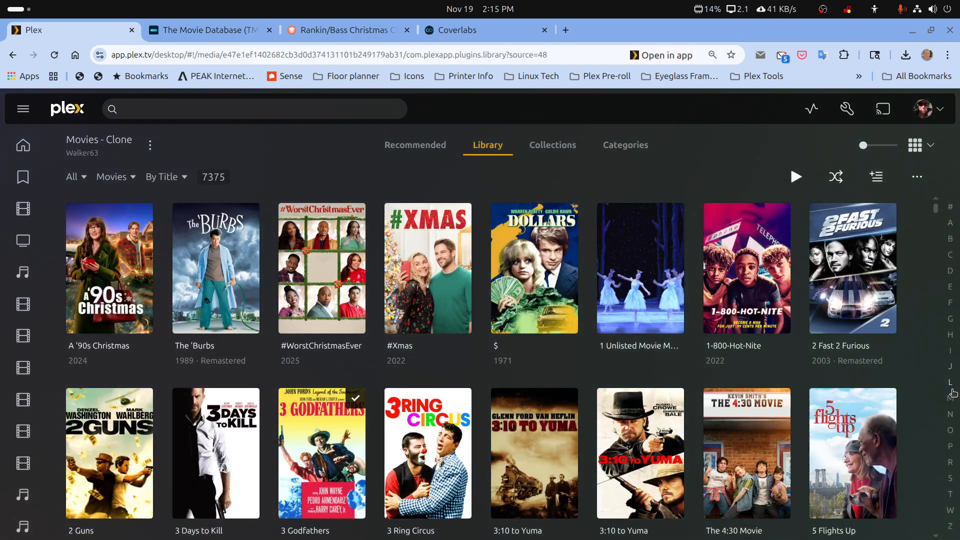
Step: Browse the S titles of the Movies - Clone library to find the Sister Swap movies
left_click(946, 477)
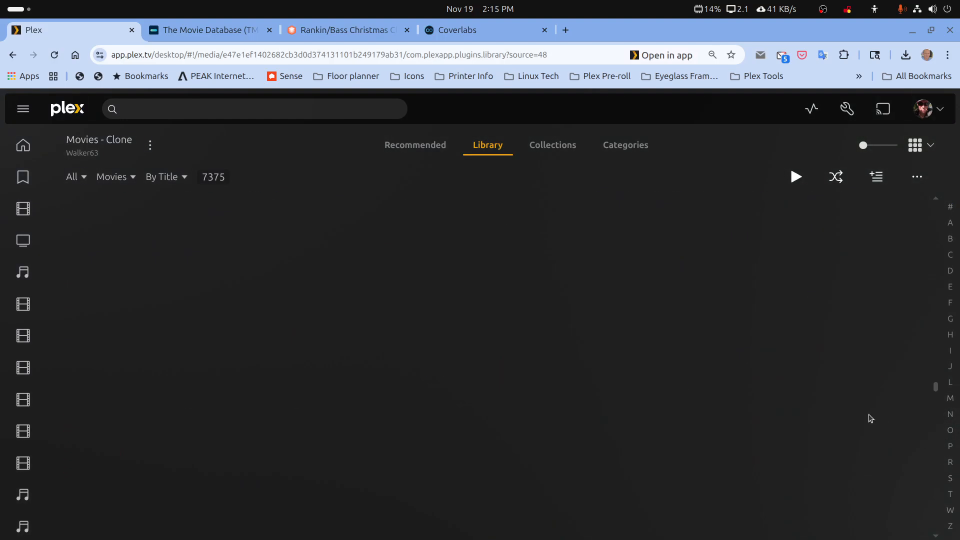
scroll(802, 413, "down", 10)
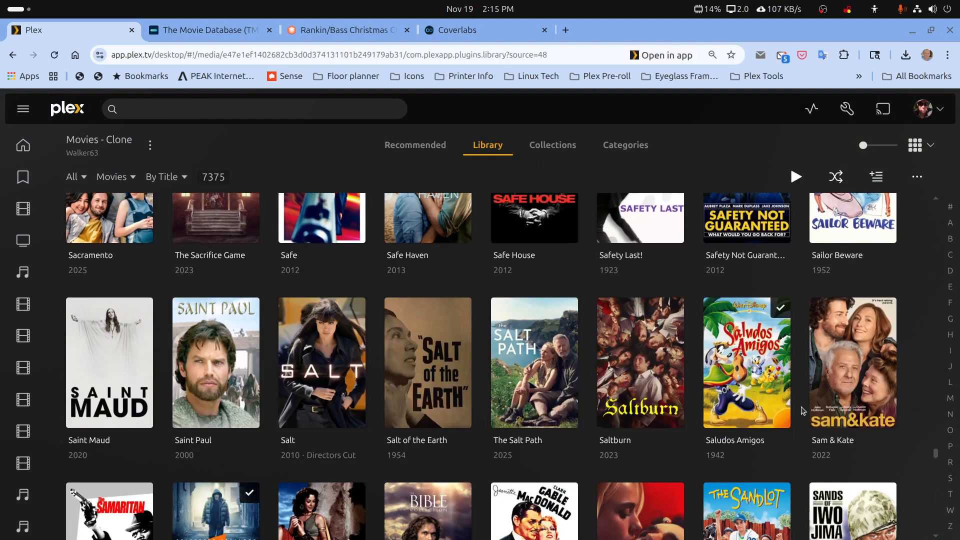
scroll(802, 411, "down", 15)
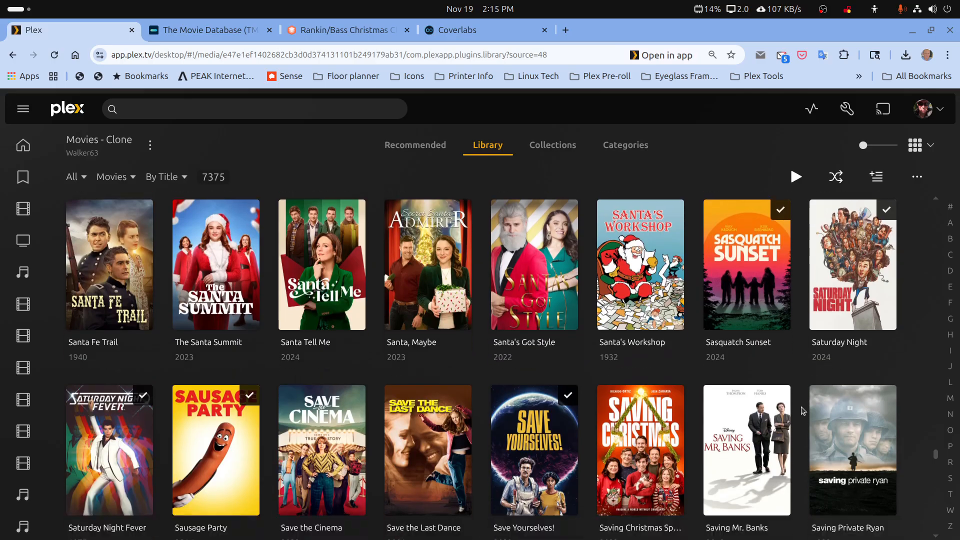
scroll(802, 407, "down", 10)
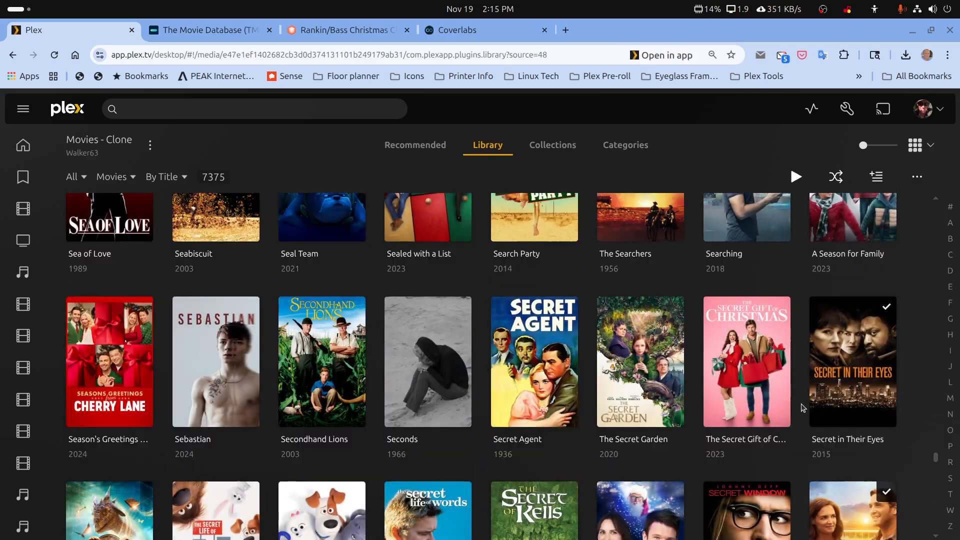
scroll(802, 402, "down", 3)
scroll(802, 401, "down", 12)
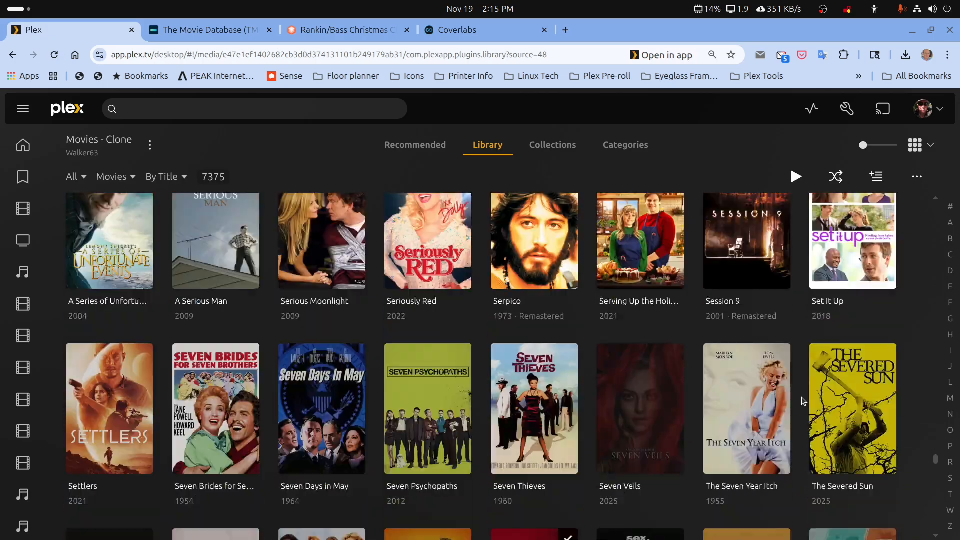
scroll(802, 401, "down", 2)
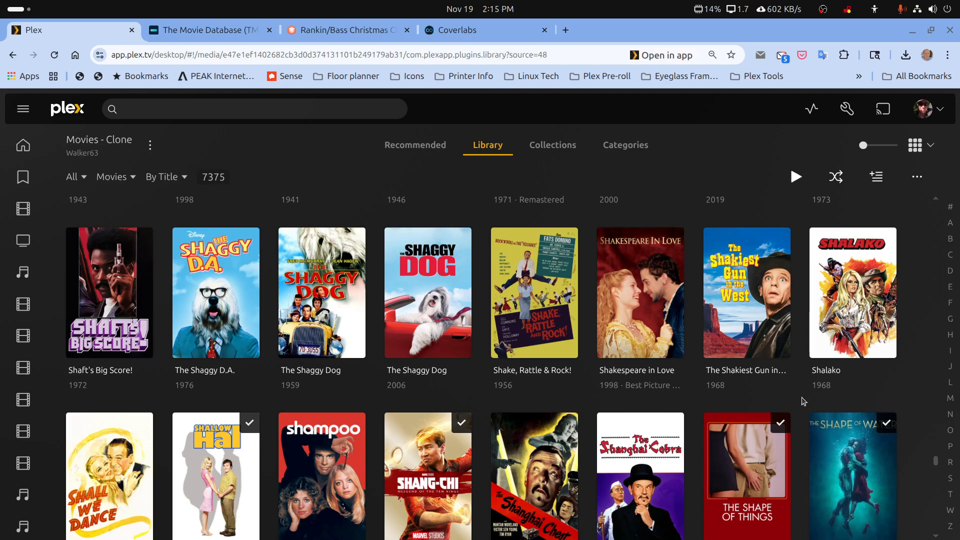
scroll(803, 402, "down", 3)
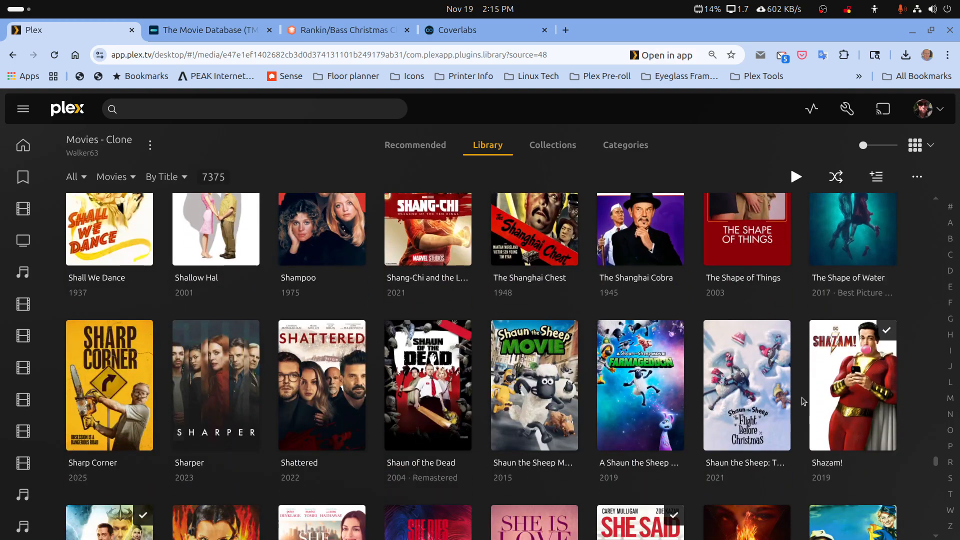
scroll(802, 401, "down", 2)
scroll(802, 402, "down", 3)
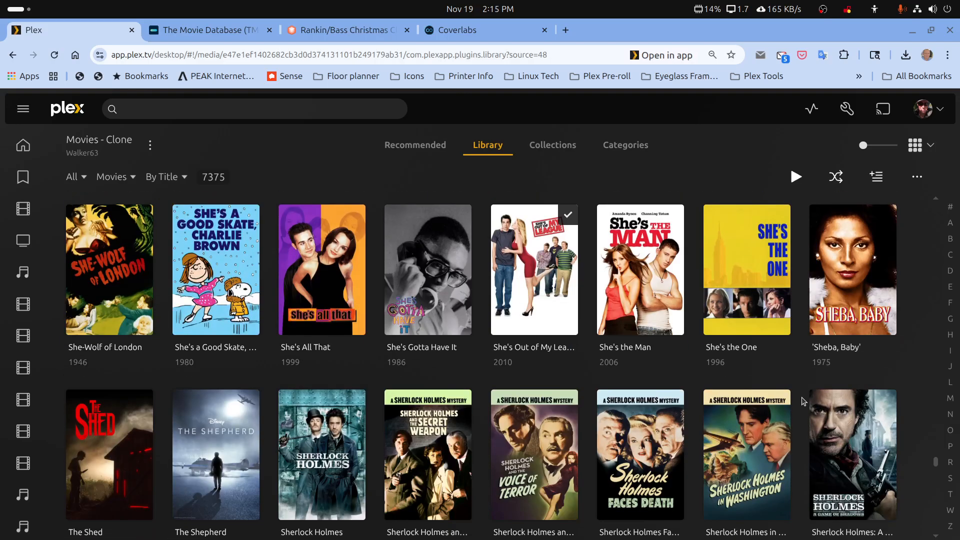
scroll(802, 402, "down", 3)
scroll(802, 400, "down", 7)
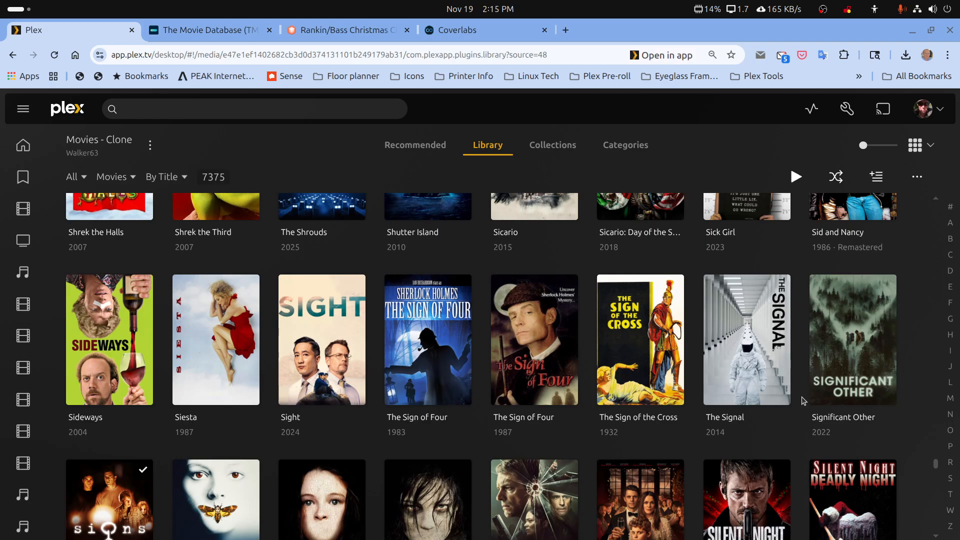
scroll(803, 400, "down", 3)
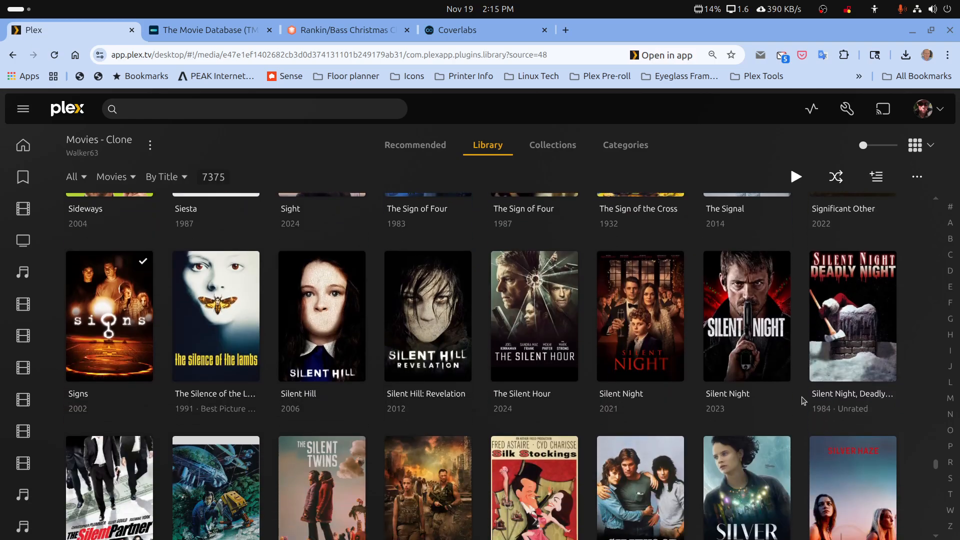
scroll(802, 400, "down", 5)
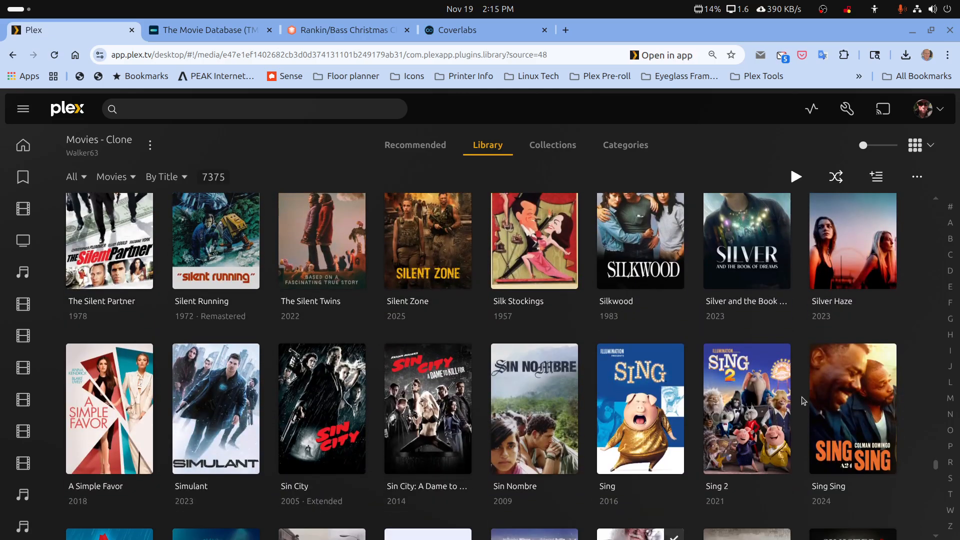
scroll(802, 400, "down", 3)
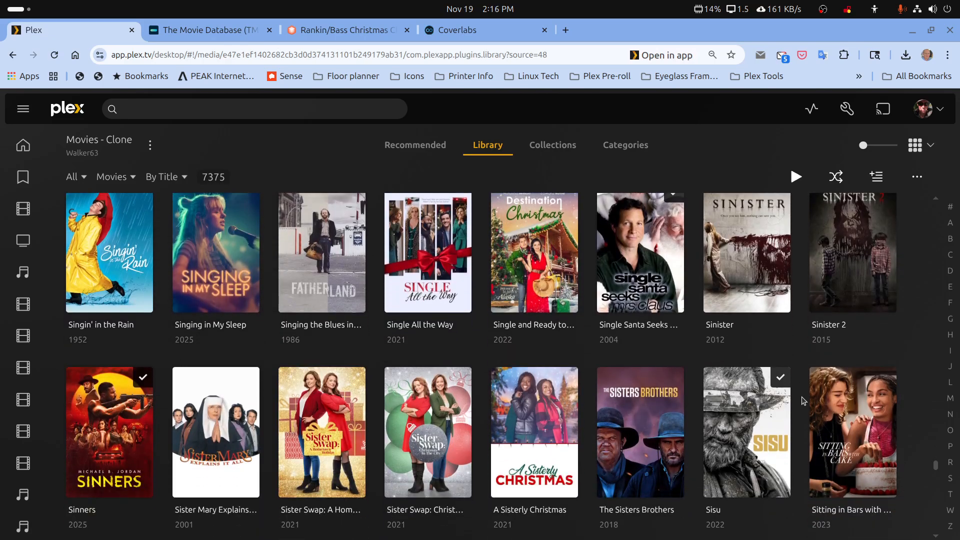
scroll(802, 400, "down", 3)
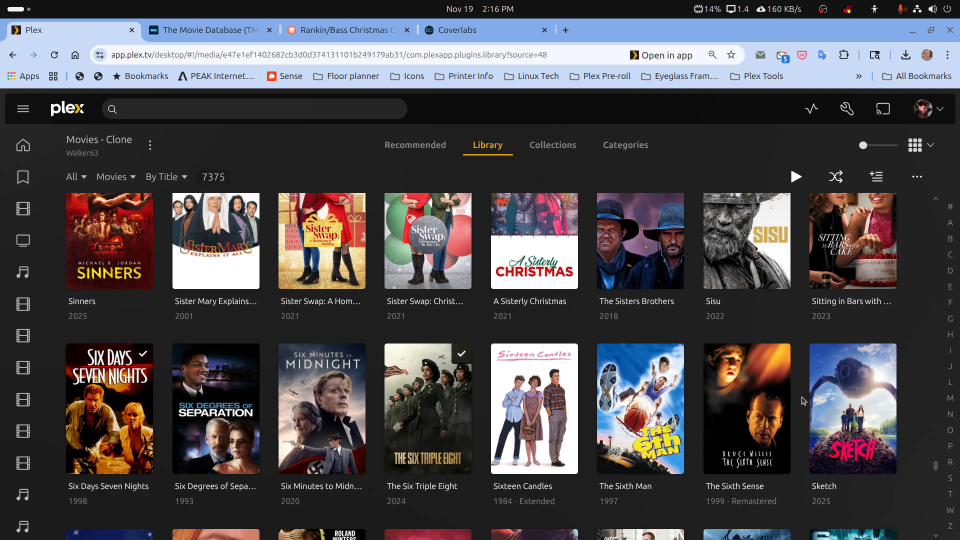
scroll(385, 338, "up", 1)
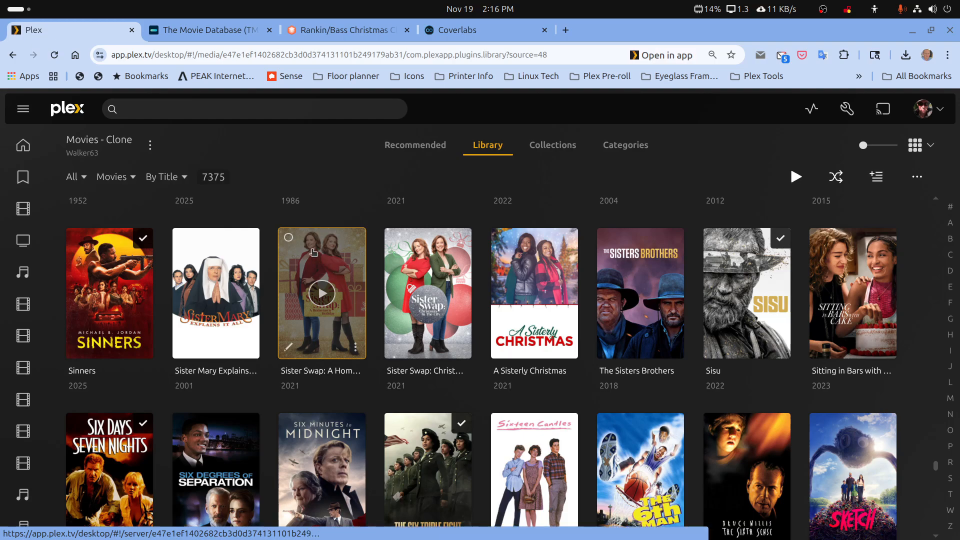
Step: Check the genre tags of Sister Swap: A Hometown Holiday and Sister Swap: Christmas in the City, closing each without saving
left_click(288, 346)
left_click(282, 216)
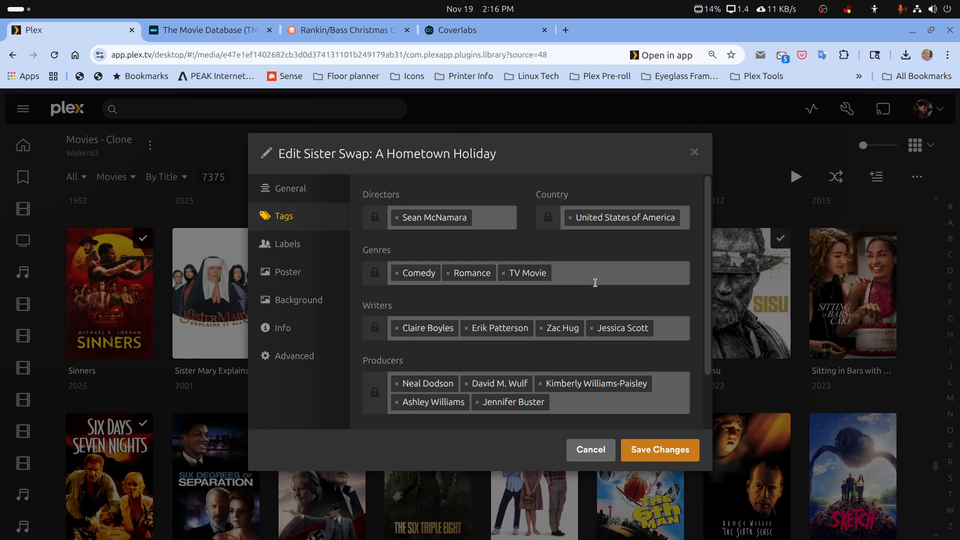
left_click(575, 451)
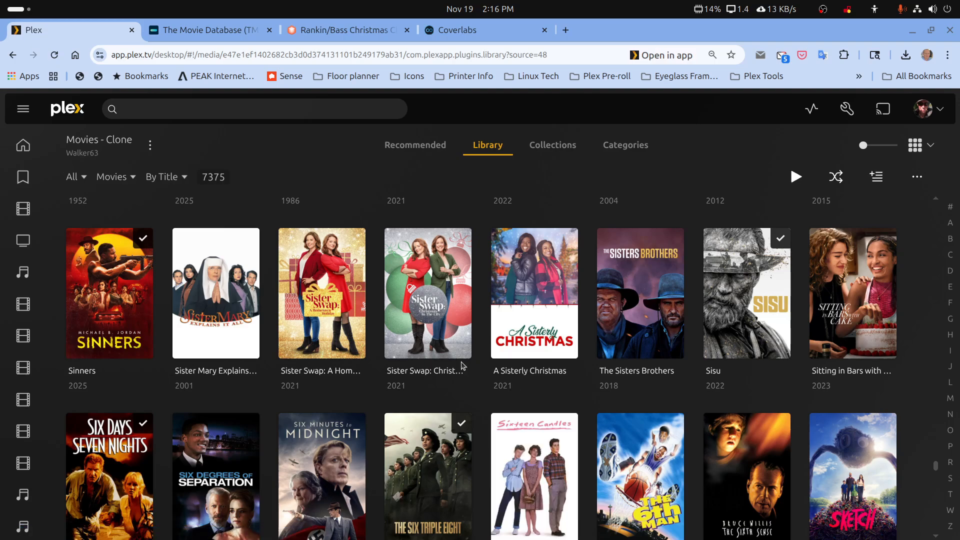
left_click(394, 347)
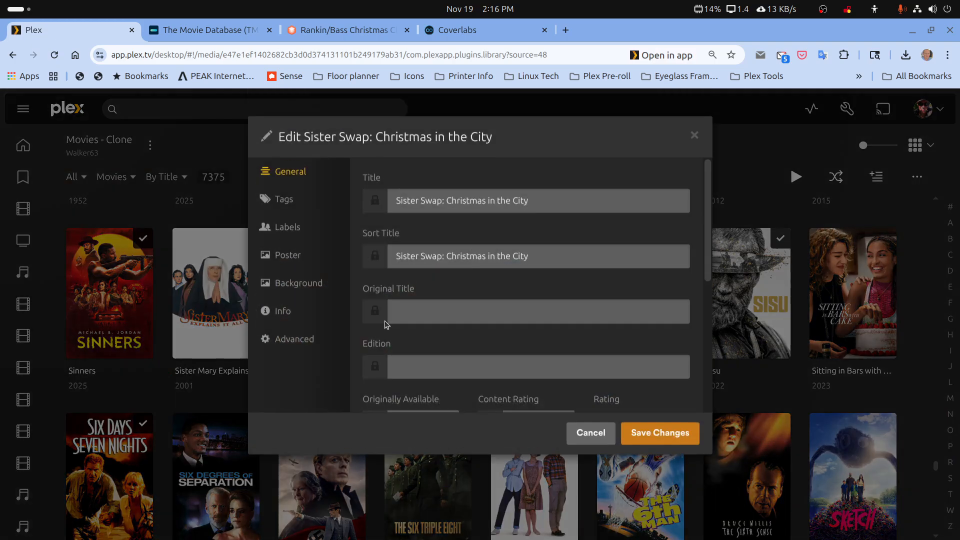
left_click(294, 214)
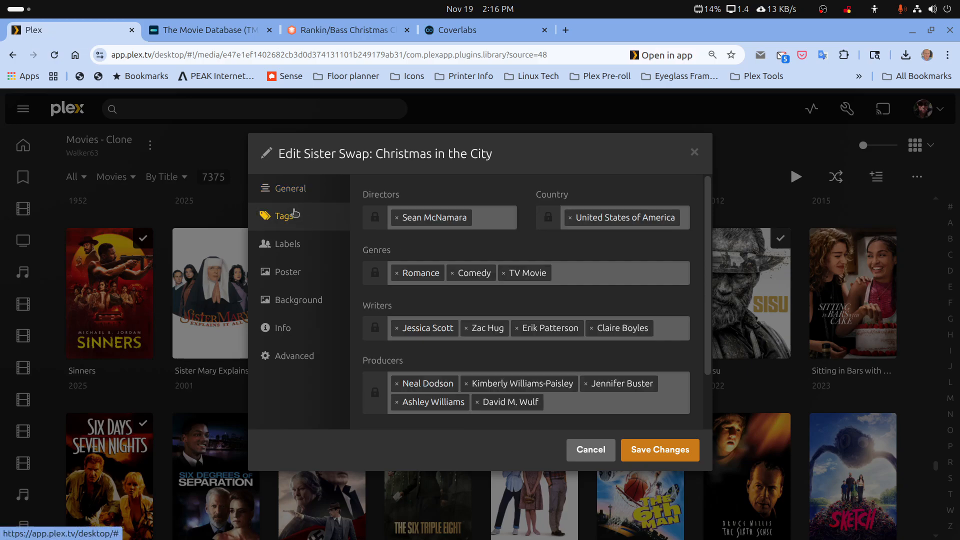
left_click(582, 448)
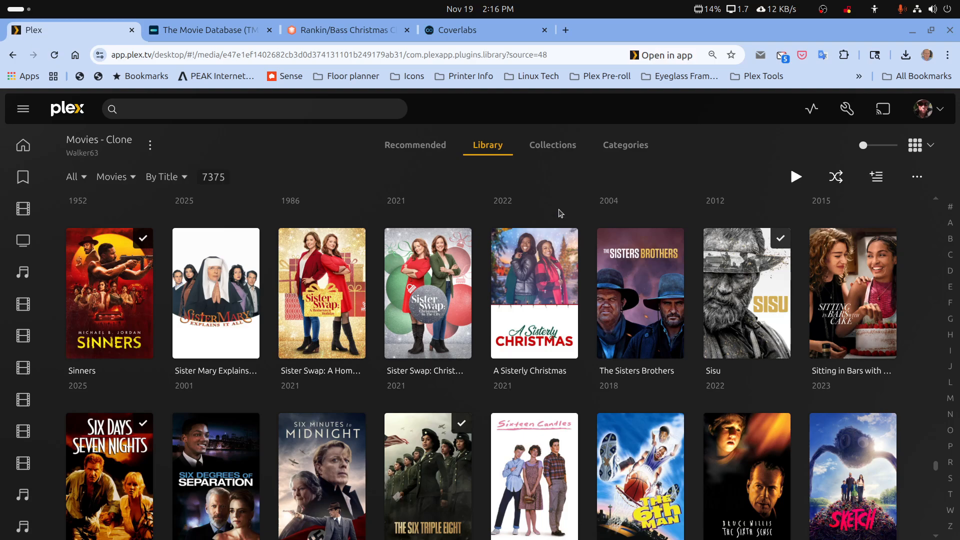
Step: Open the filters of the Christmas Countdown collection for editing
left_click(550, 147)
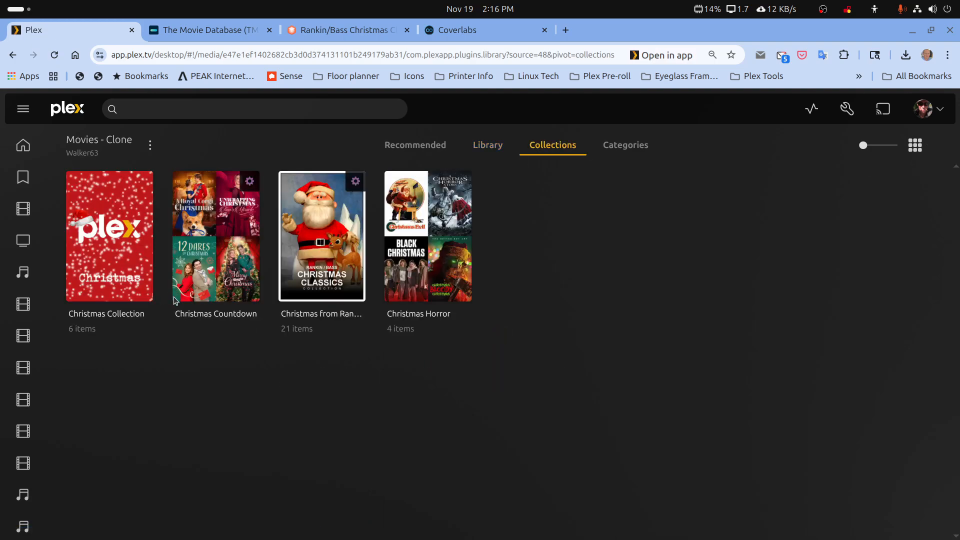
left_click(248, 291)
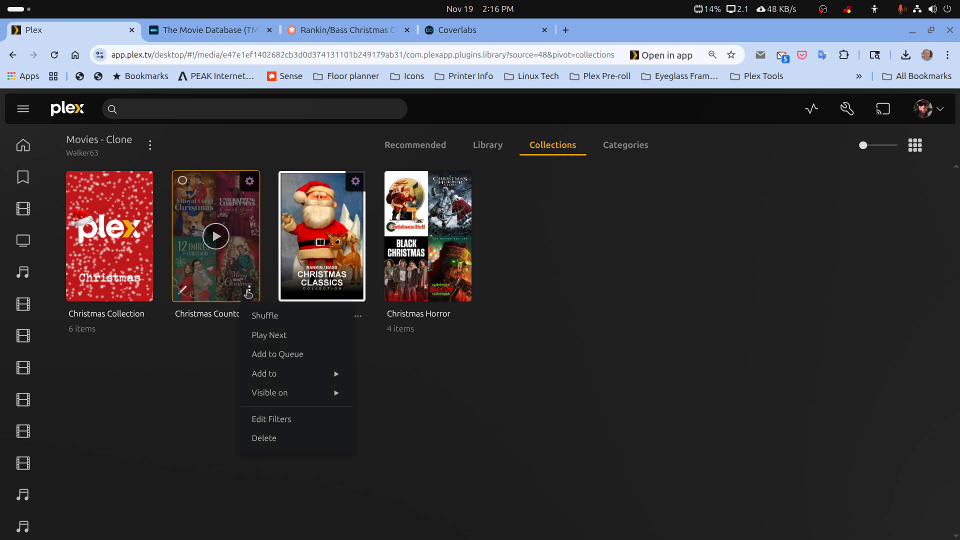
left_click(264, 419)
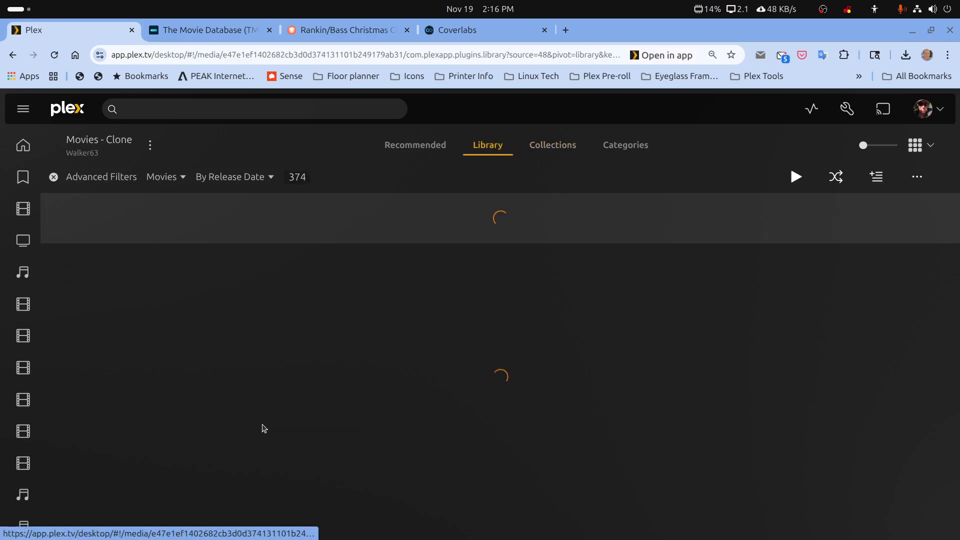
Step: Look through the collection's 2021 and 2020 matches for the Sister Swap movies, then return to the collections without updating it
left_click_drag(956, 352, 956, 461)
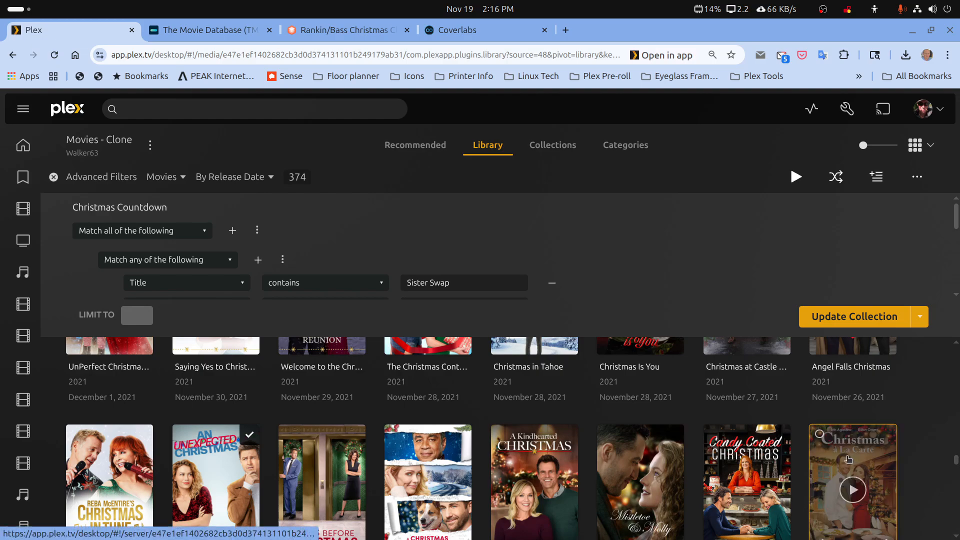
scroll(849, 460, "down", 5)
scroll(848, 459, "down", 2)
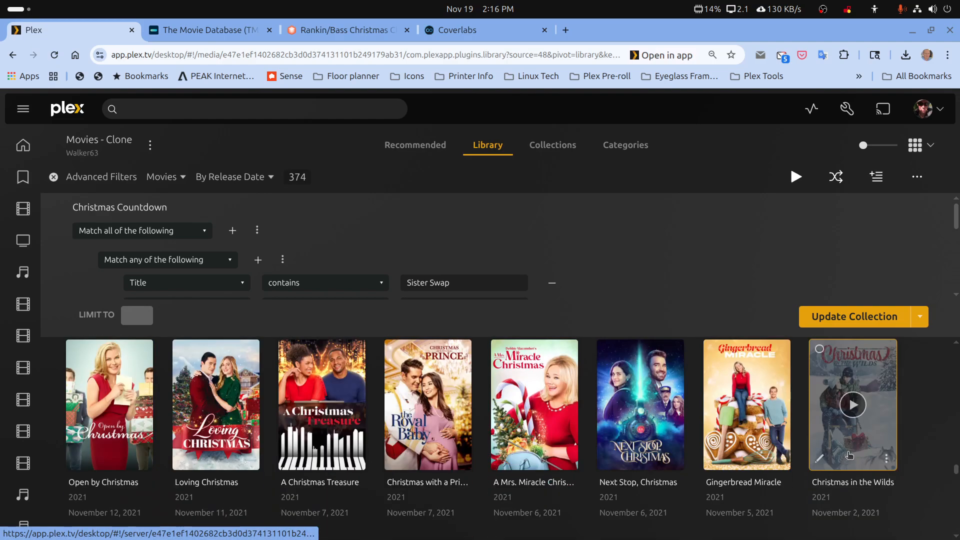
scroll(848, 455, "down", 3)
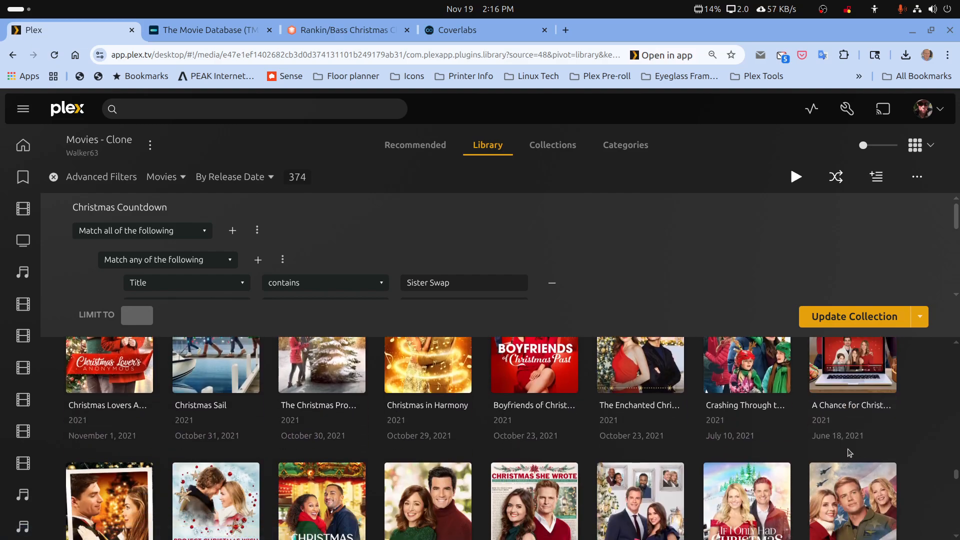
scroll(848, 452, "down", 2)
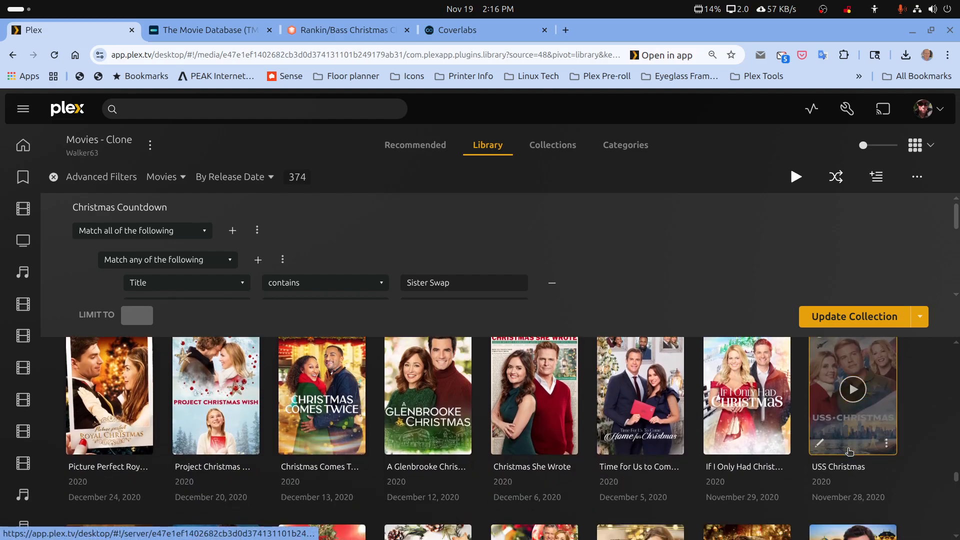
scroll(848, 451, "down", 2)
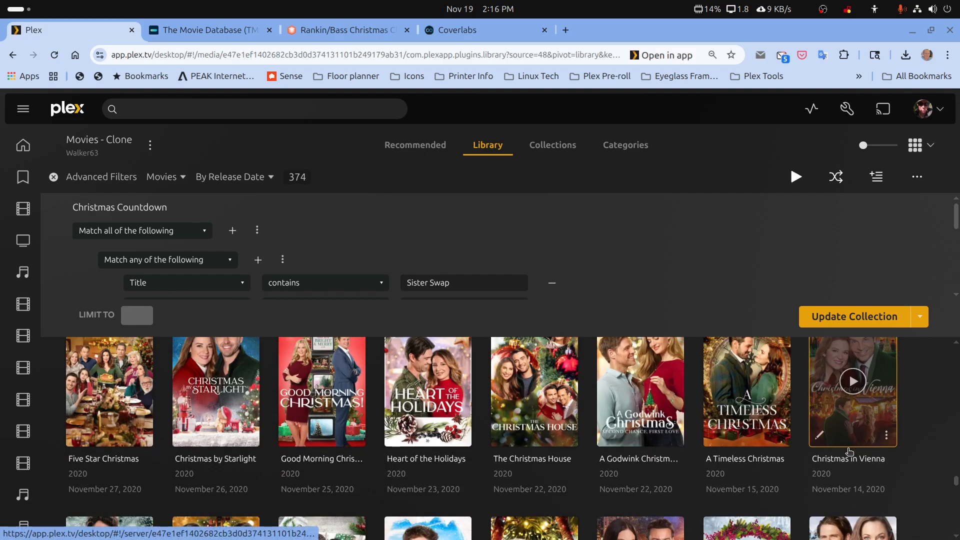
scroll(849, 451, "down", 2)
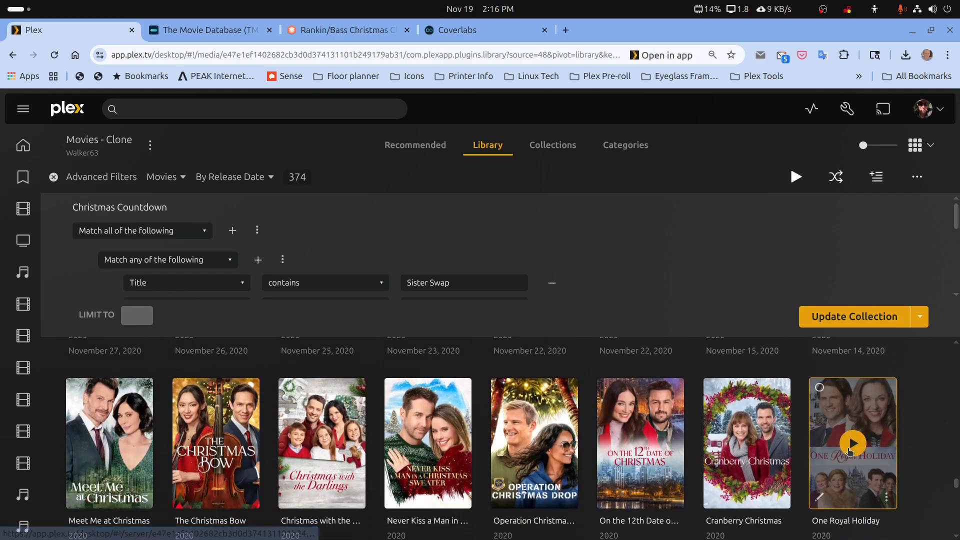
scroll(849, 434, "up", 4)
right_click(691, 170)
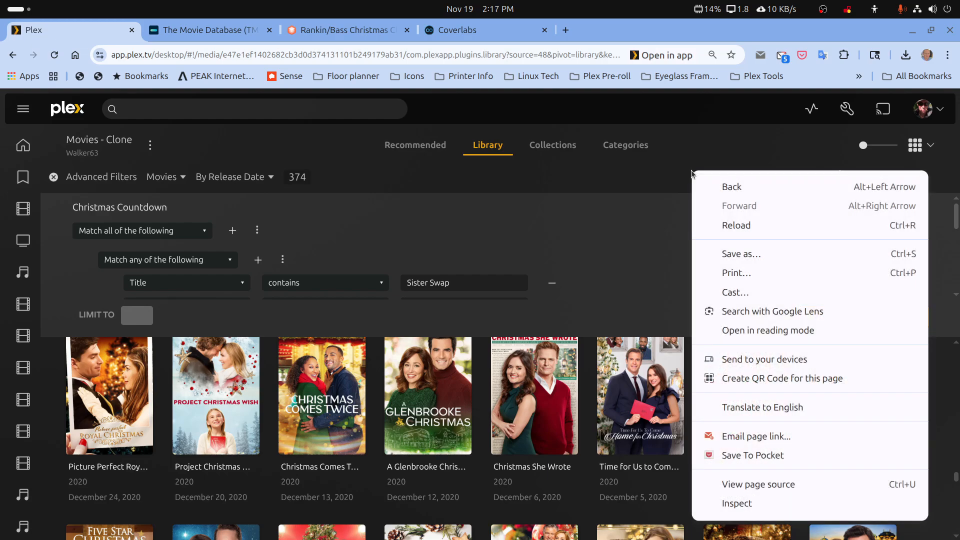
left_click(725, 187)
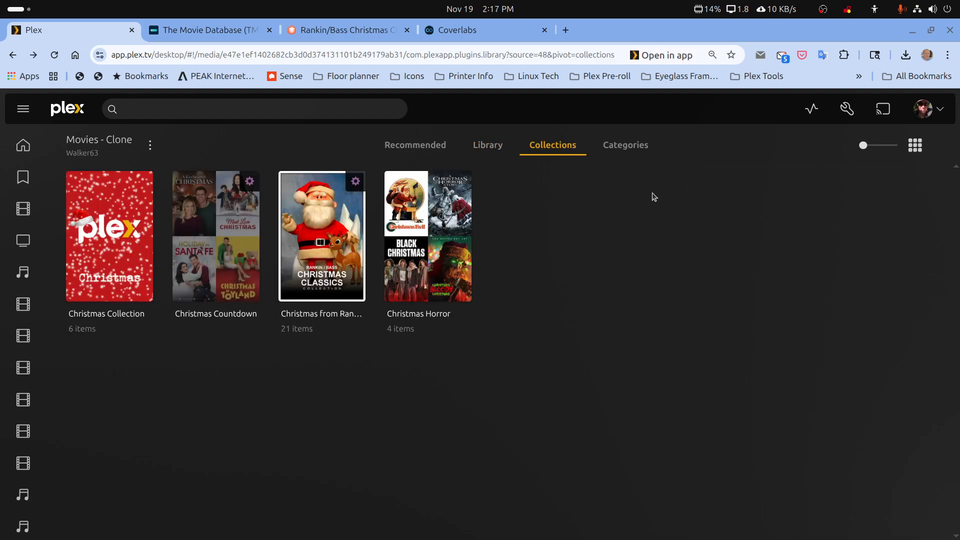
Step: Browse the S titles of the Movies - Clone library to locate the two Sister Swap movies
left_click(495, 145)
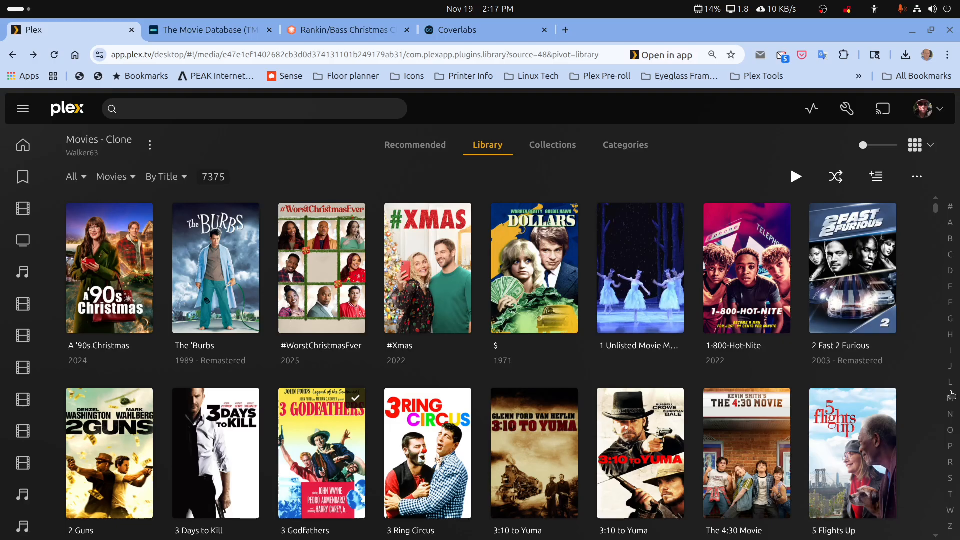
left_click(949, 479)
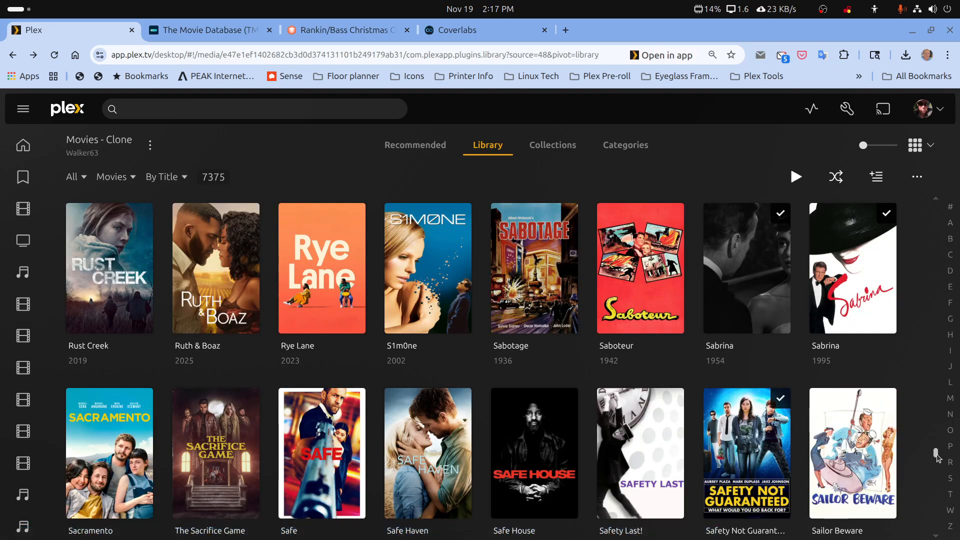
scroll(937, 457, "down", 5)
mouse_move(938, 458)
left_mouse_down()
mouse_move(935, 475)
mouse_move(934, 458)
left_mouse_up()
scroll(936, 465, "down", 5)
scroll(905, 443, "down", 3)
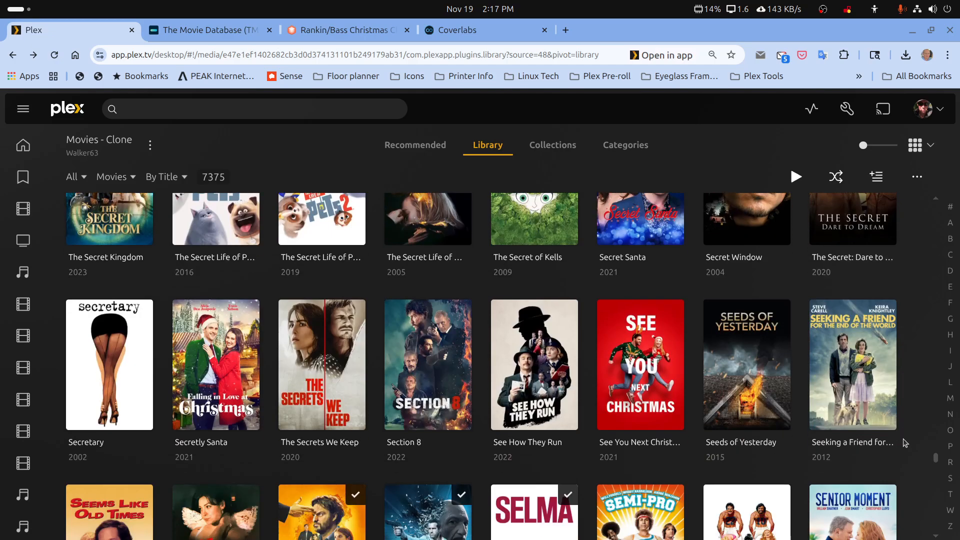
scroll(905, 443, "down", 15)
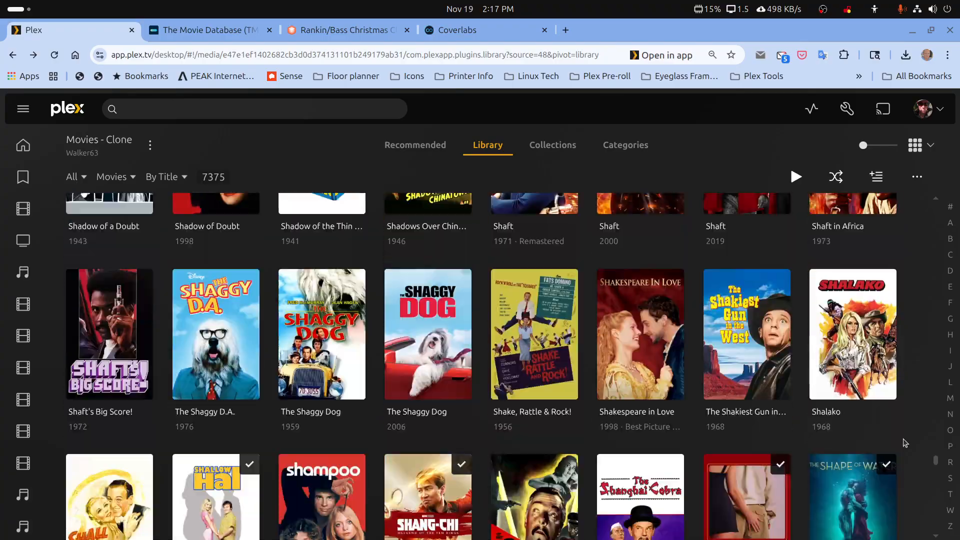
scroll(904, 442, "down", 15)
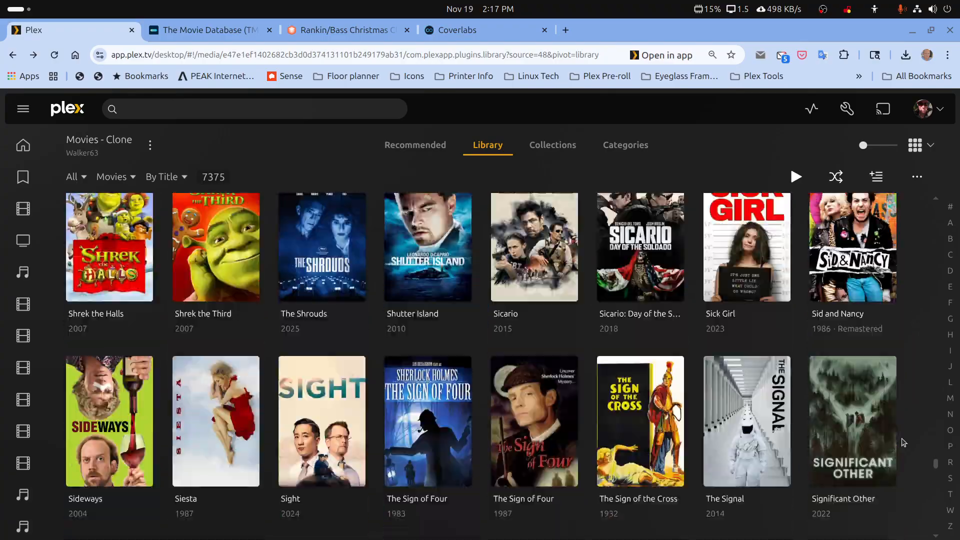
scroll(903, 442, "down", 15)
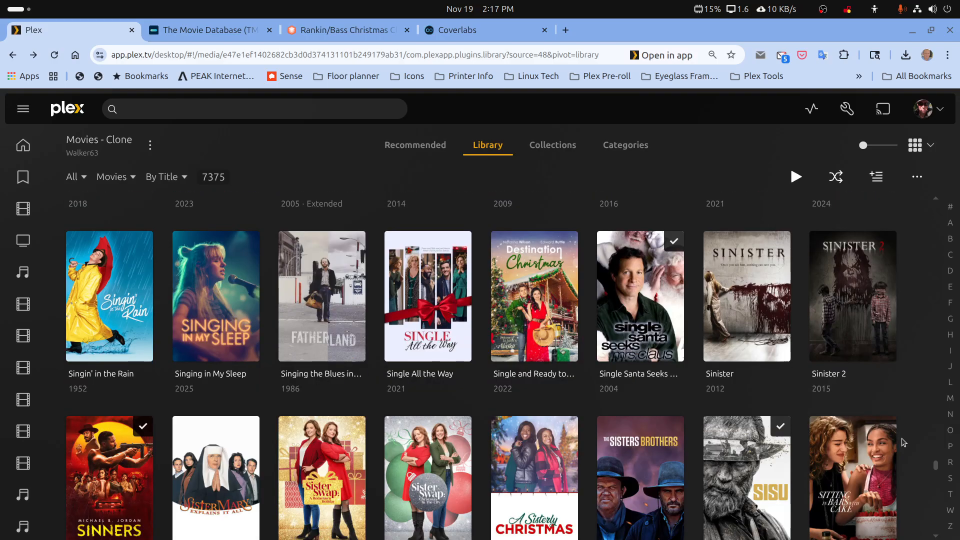
scroll(904, 442, "down", 2)
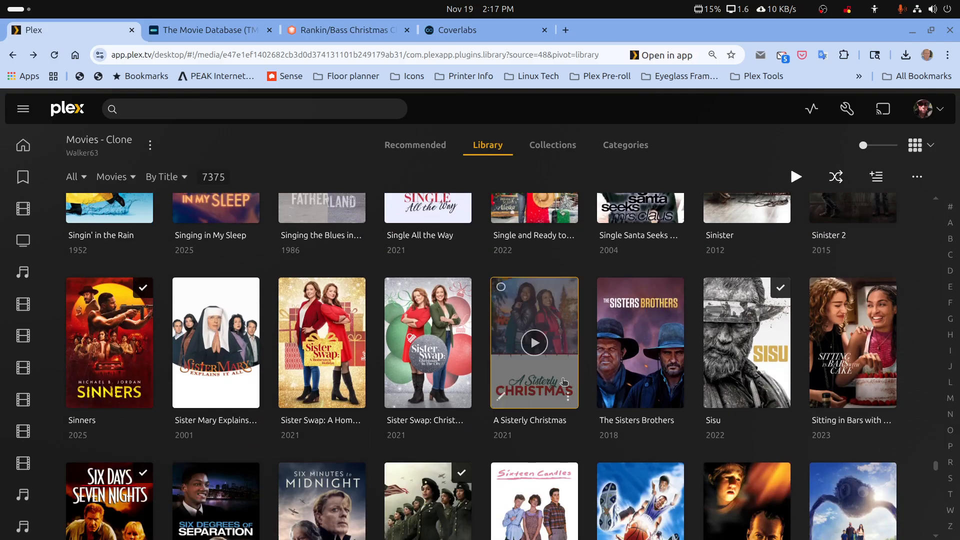
Step: Check the original release dates of Sister Swap: A Hometown Holiday and Sister Swap: Christmas in the City, closing each without saving
left_click(295, 395)
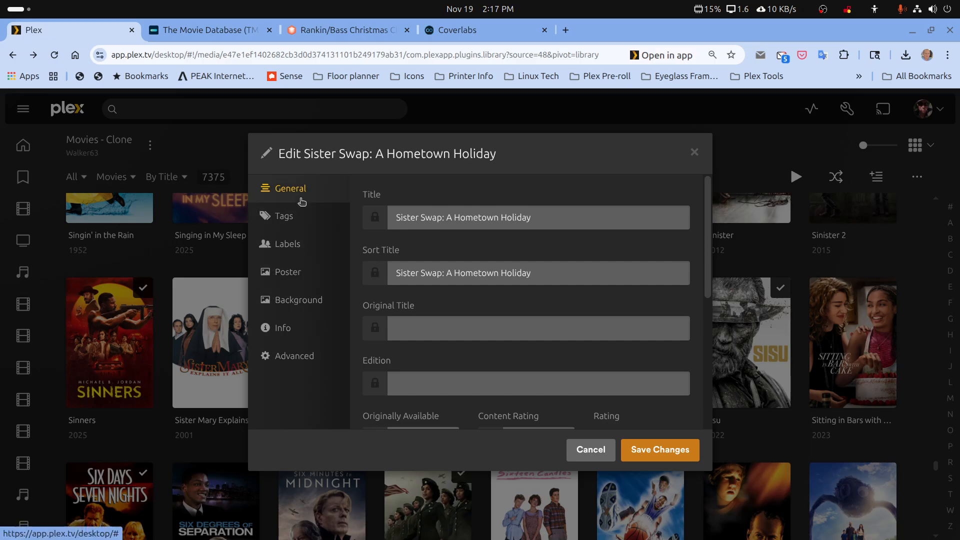
left_click(289, 219)
left_click(288, 189)
scroll(437, 322, "down", 5)
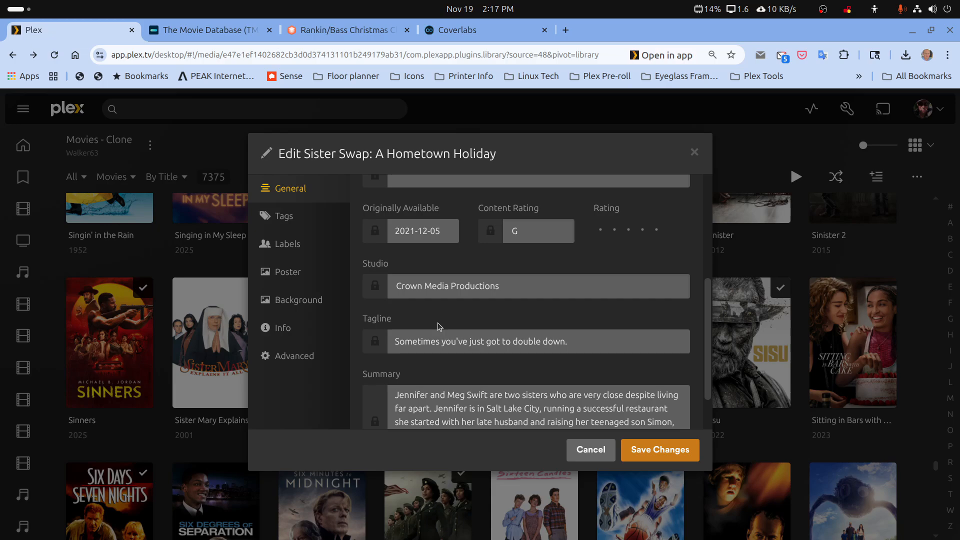
left_click(593, 455)
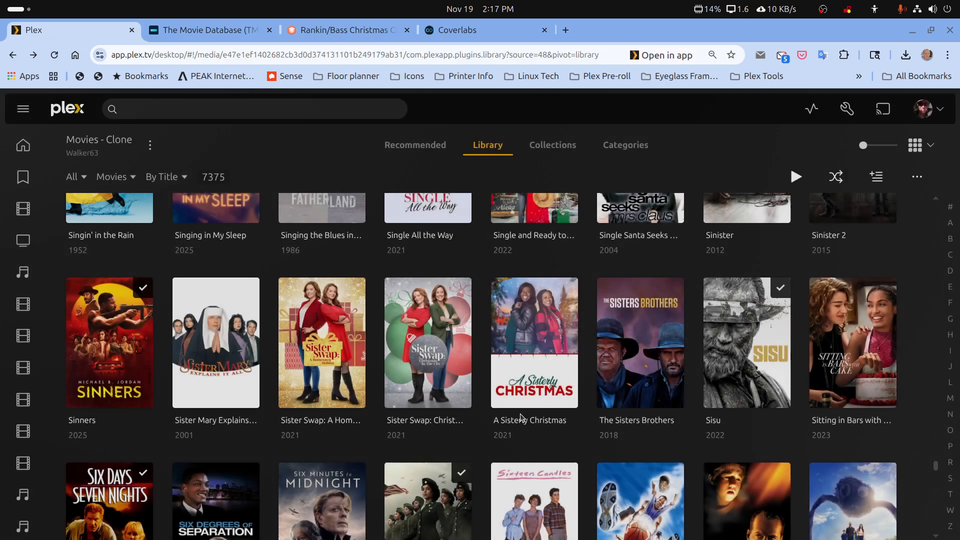
left_click(393, 398)
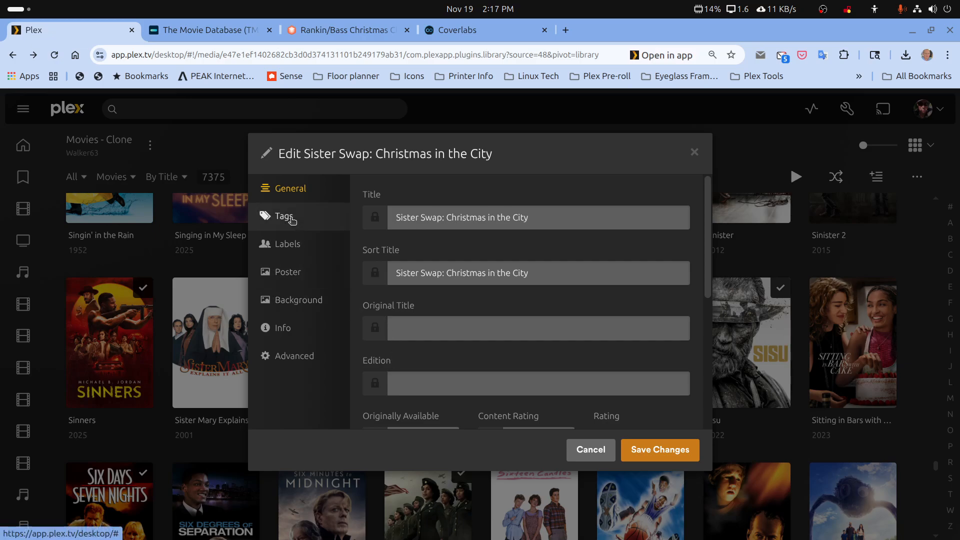
scroll(431, 325, "down", 4)
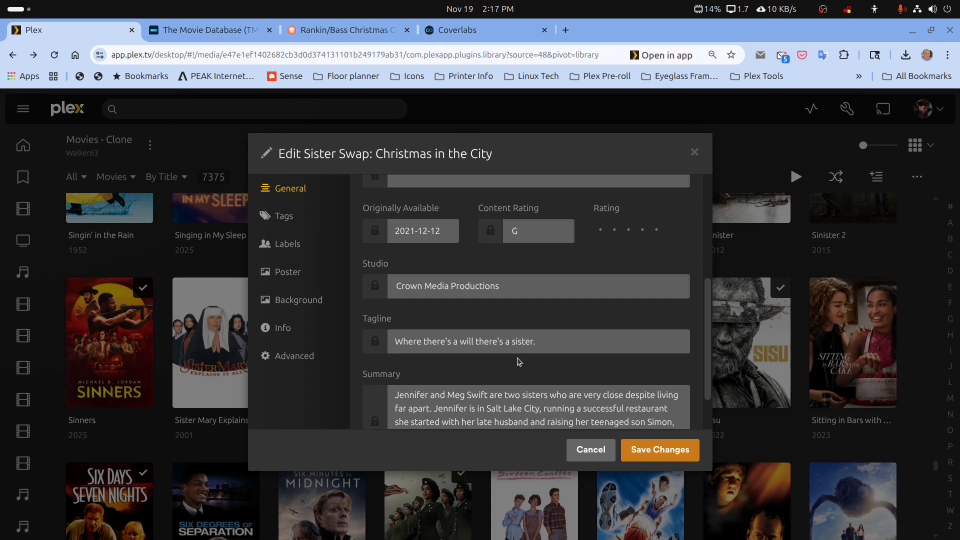
left_click(590, 449)
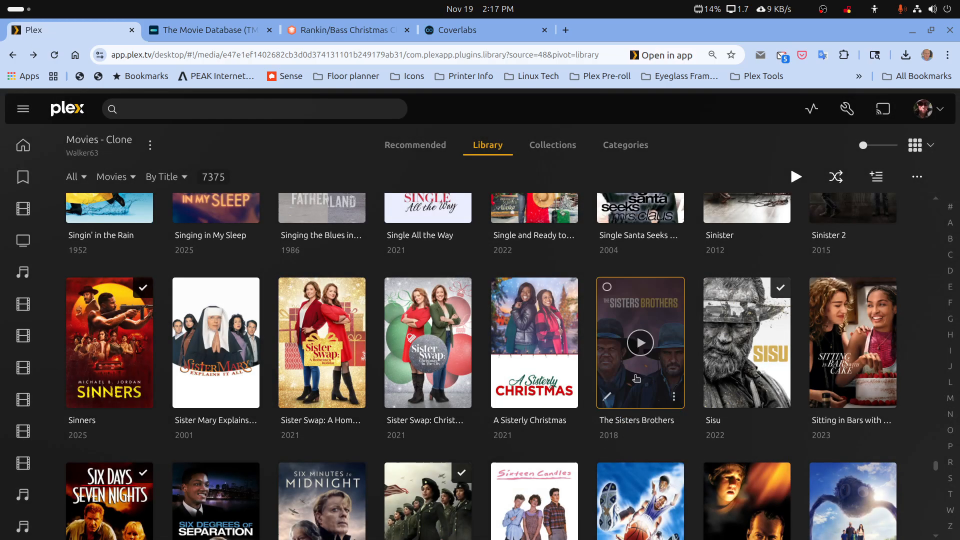
Step: Return to the collections and open the Christmas Countdown collection's filters for editing
left_click(569, 150)
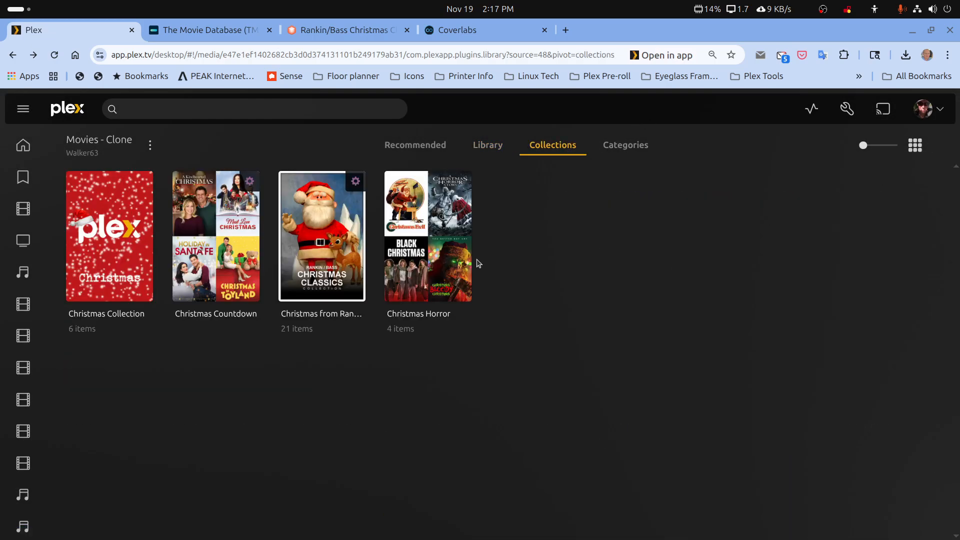
mouse_move(242, 291)
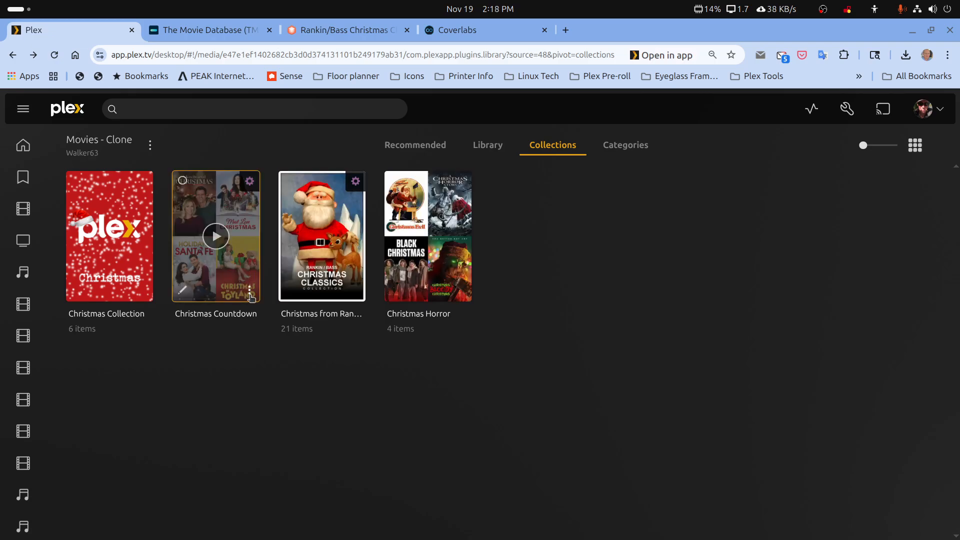
left_click(249, 296)
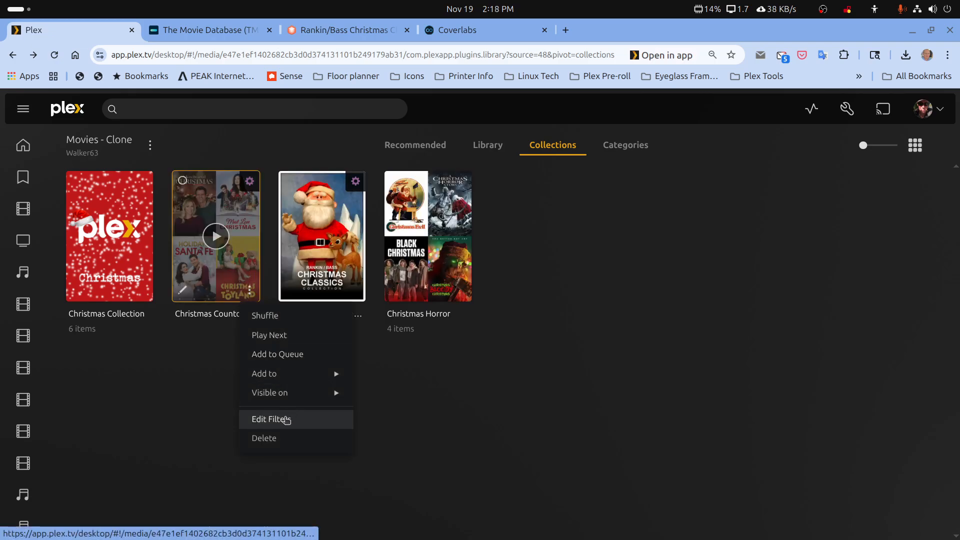
left_click(285, 422)
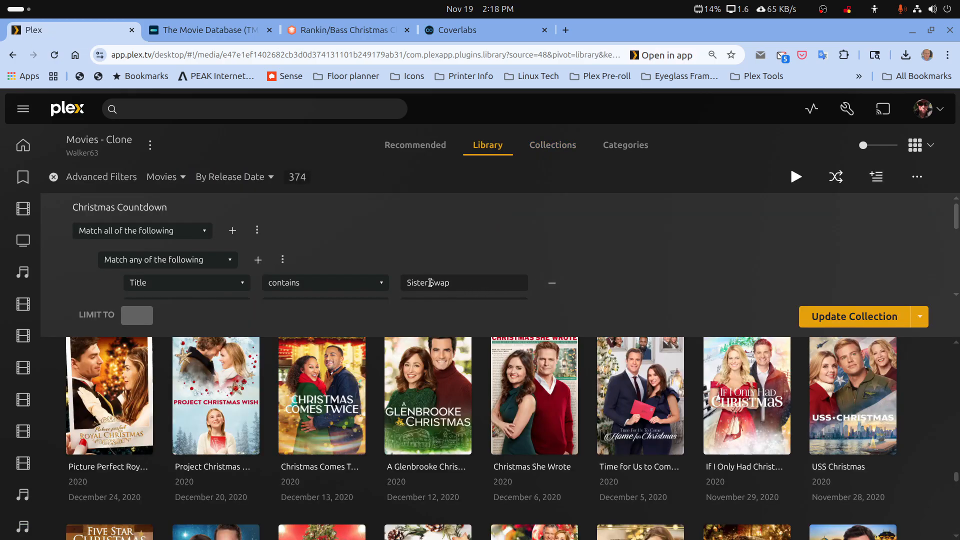
Step: Look through the collection's December 2021 matches for the two Sister Swap movies
left_click_drag(956, 474, 955, 455)
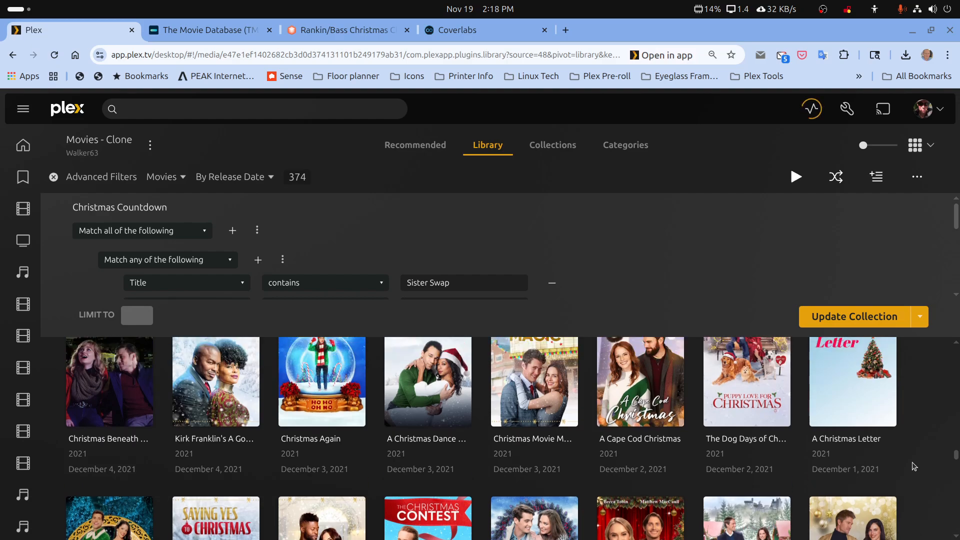
scroll(913, 466, "up", 3)
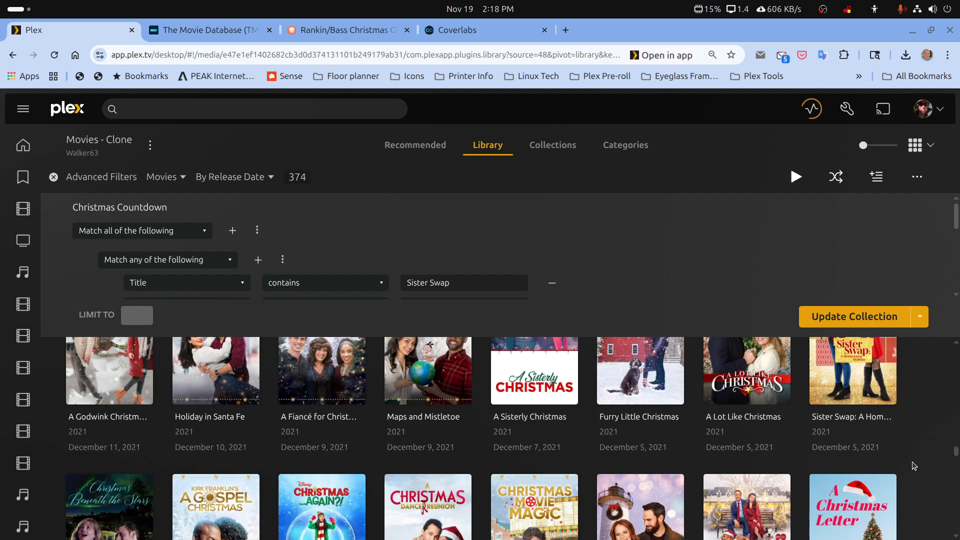
scroll(914, 467, "up", 1)
scroll(913, 467, "down", 2)
scroll(875, 427, "up", 2)
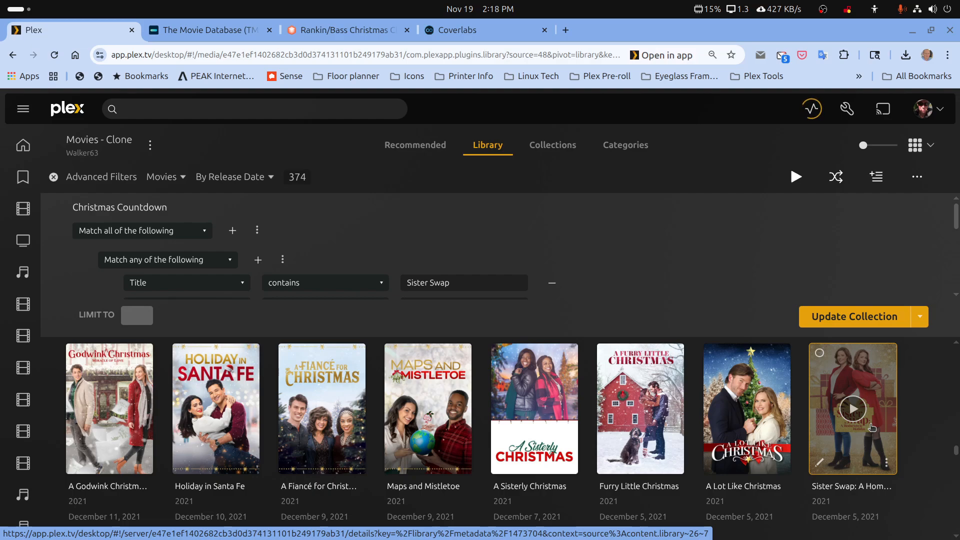
scroll(871, 426, "up", 2)
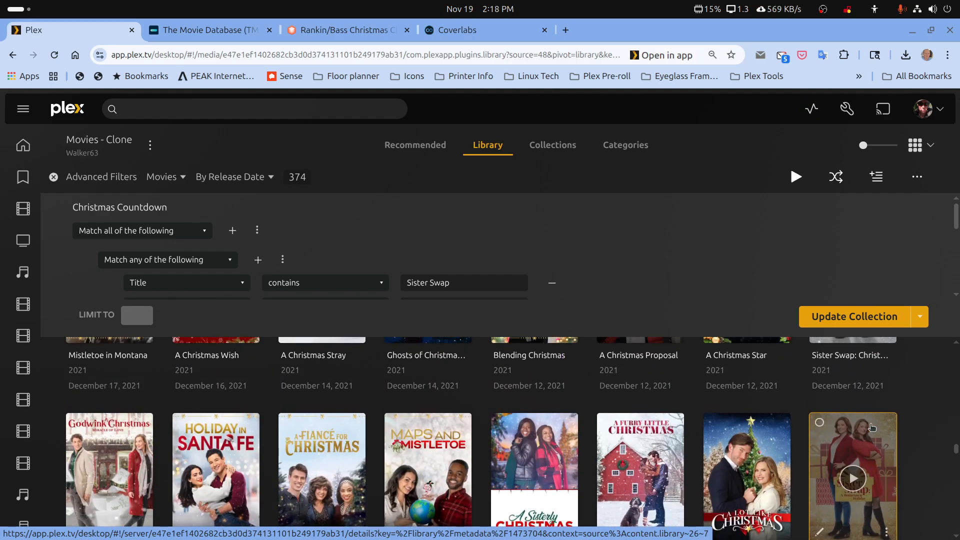
scroll(871, 426, "down", 2)
scroll(871, 427, "up", 2)
scroll(871, 427, "up", 2)
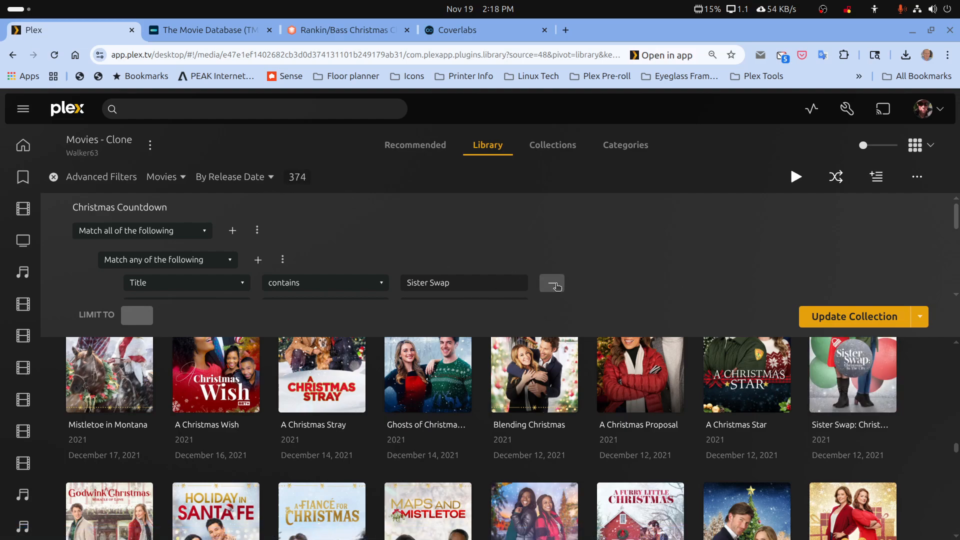
Step: Remove the "Title contains Sister Swap" rule and check the December 2021 matches for both Sister Swap movies
left_click_drag(489, 281, 340, 257)
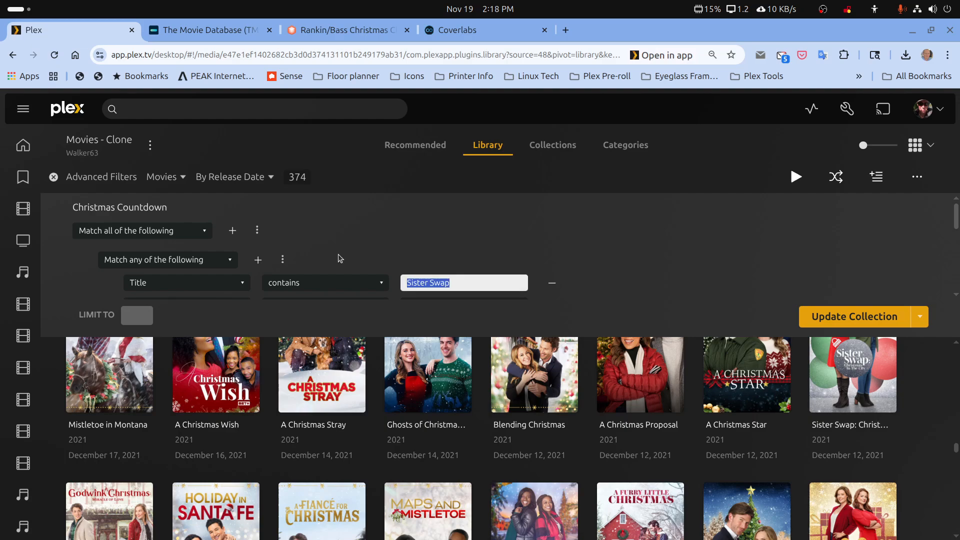
left_click(551, 283)
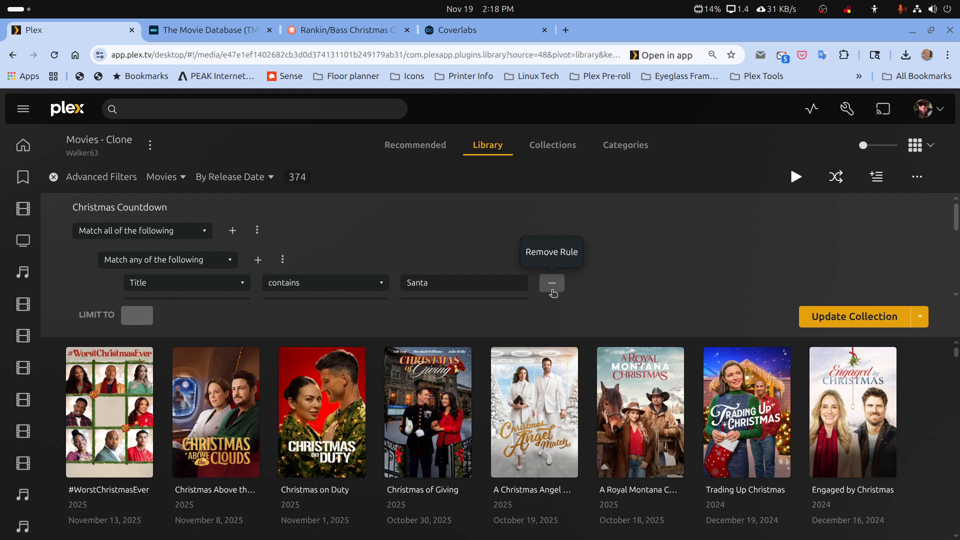
left_click_drag(955, 354, 946, 448)
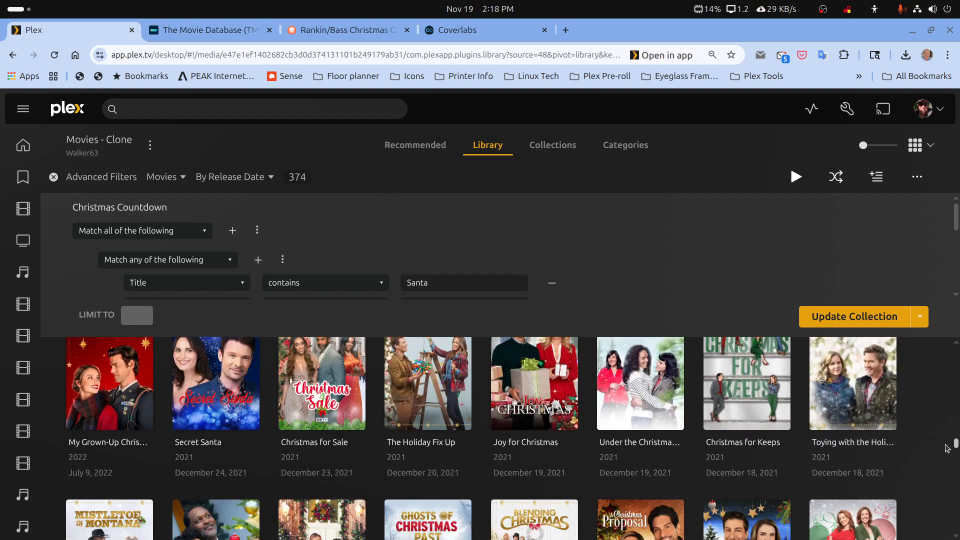
scroll(909, 458, "down", 3)
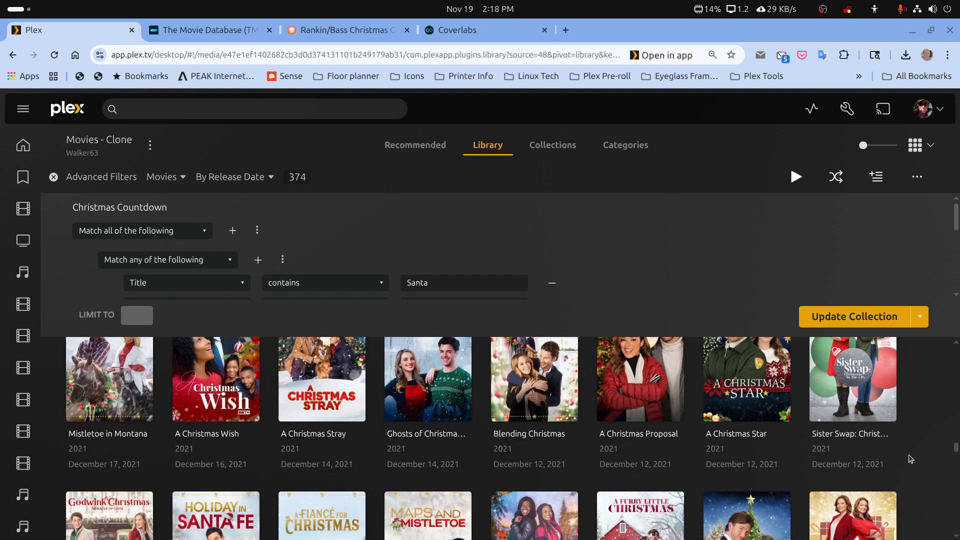
scroll(872, 465, "down", 3)
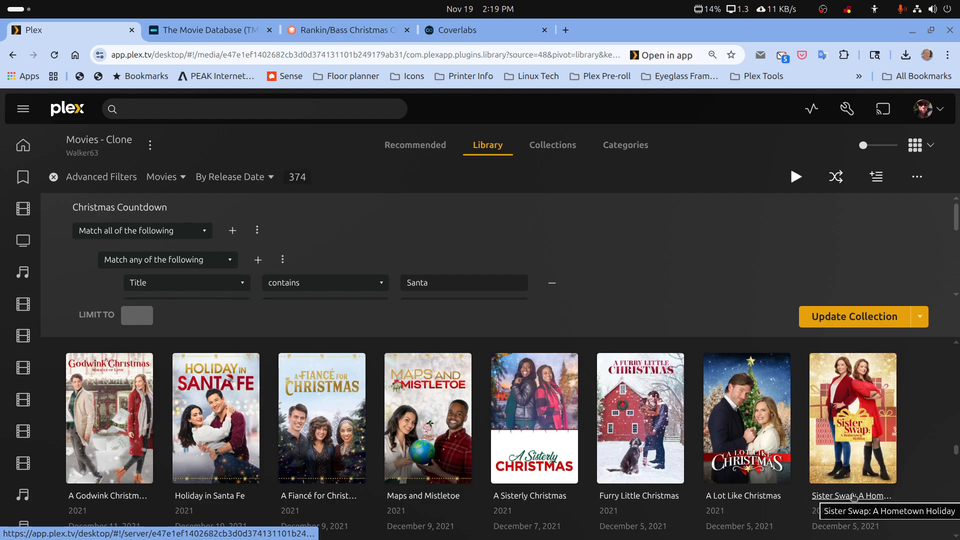
Step: View the details of Sister Swap: A Hometown Holiday, then return and review the collection's remaining title rules
left_click(853, 496)
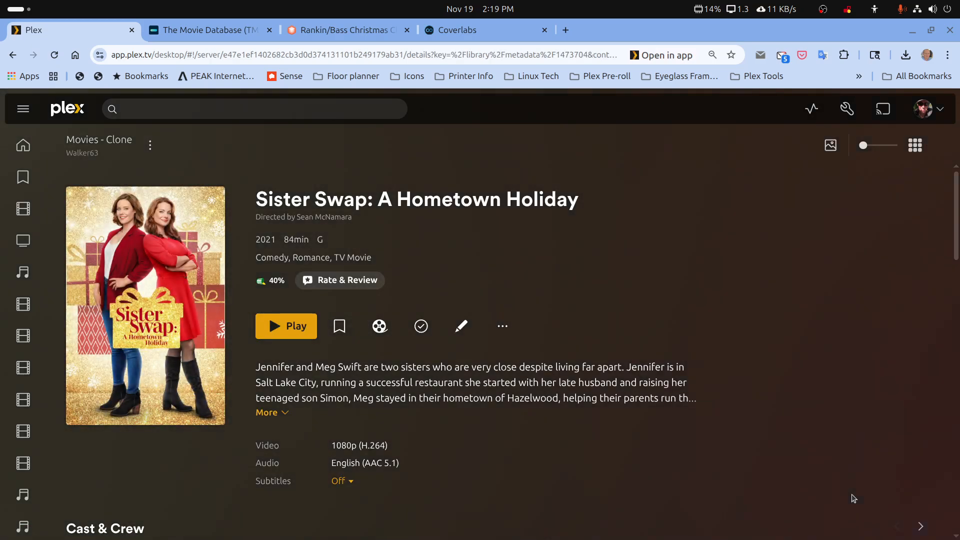
left_click(15, 56)
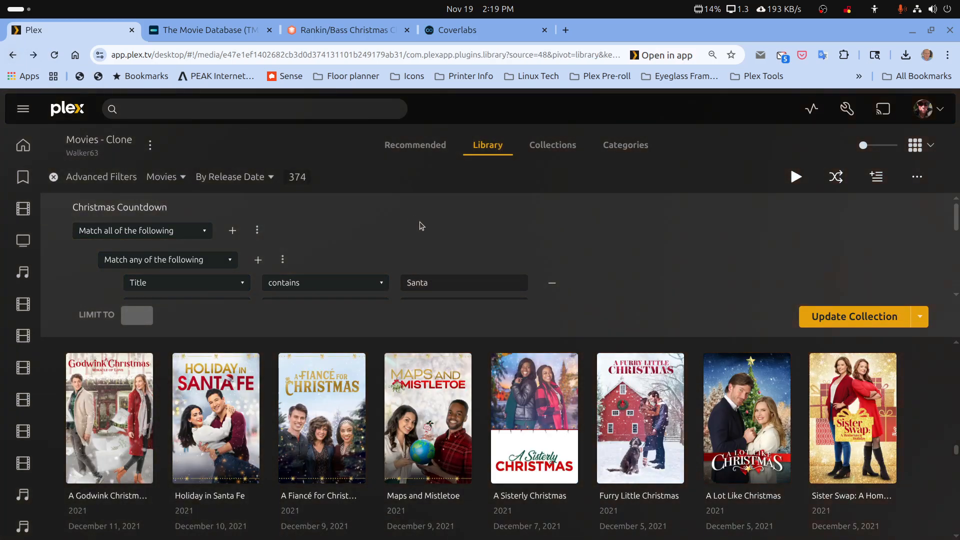
scroll(509, 258, "down", 3)
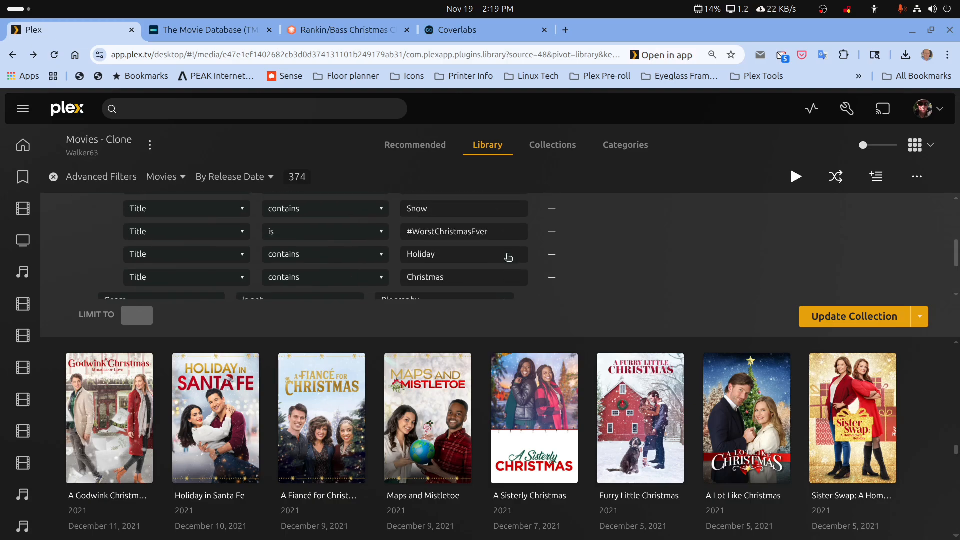
scroll(508, 259, "up", 3)
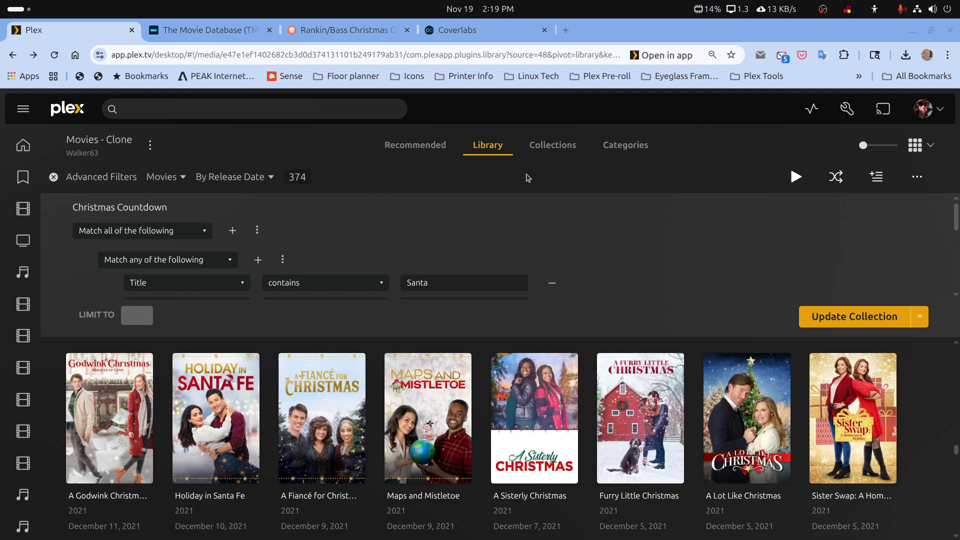
Step: Add a "Title contains Wonderland" rule to the collection's match-any group
left_click(258, 259)
left_click(457, 283)
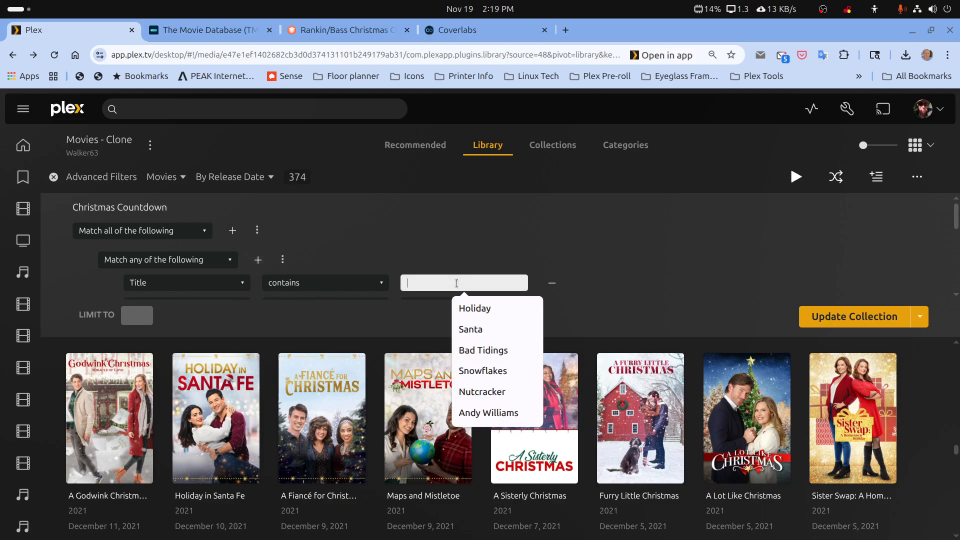
type("Wonderland")
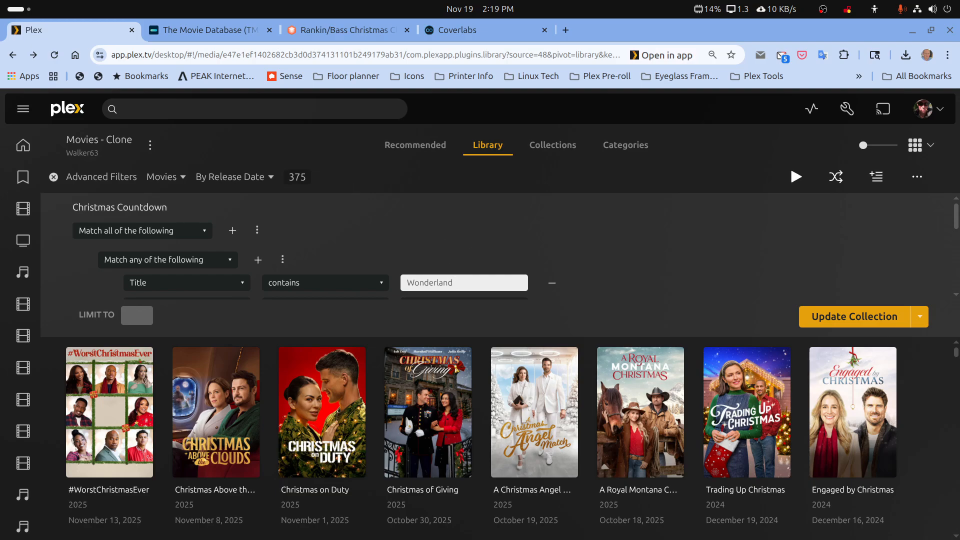
key("alt+Tab")
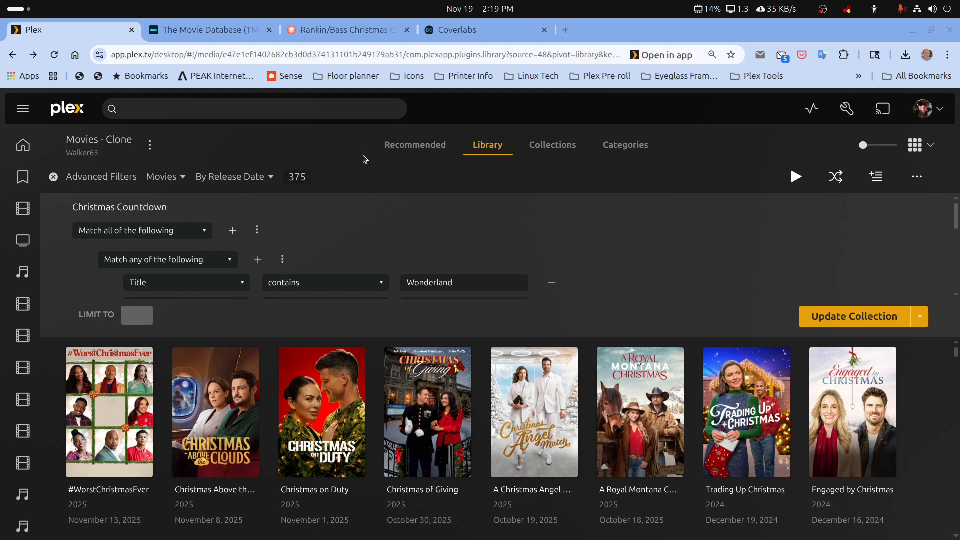
Step: Add a "Title contains Hanukkah" rule to the match-any group and update the Christmas Countdown collection
left_click(416, 283)
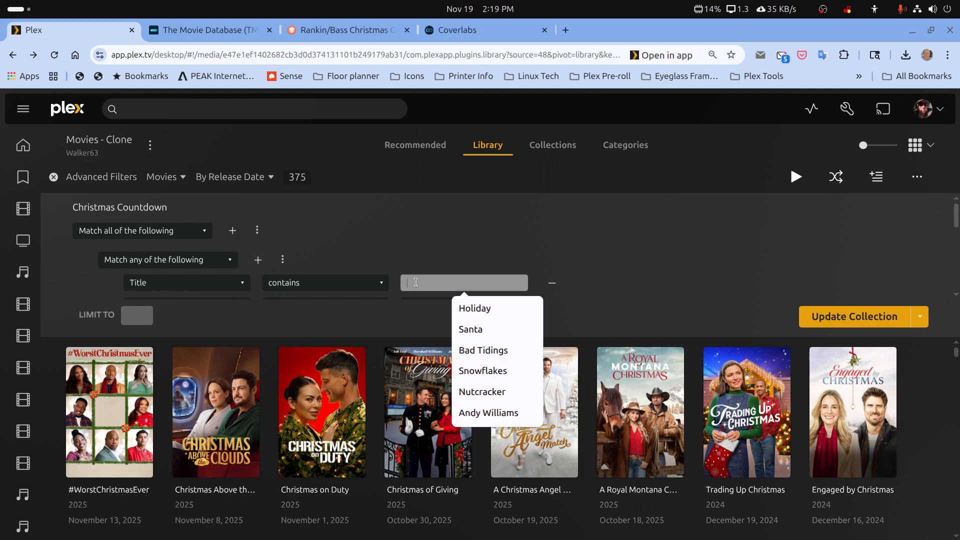
type("Hanukkah")
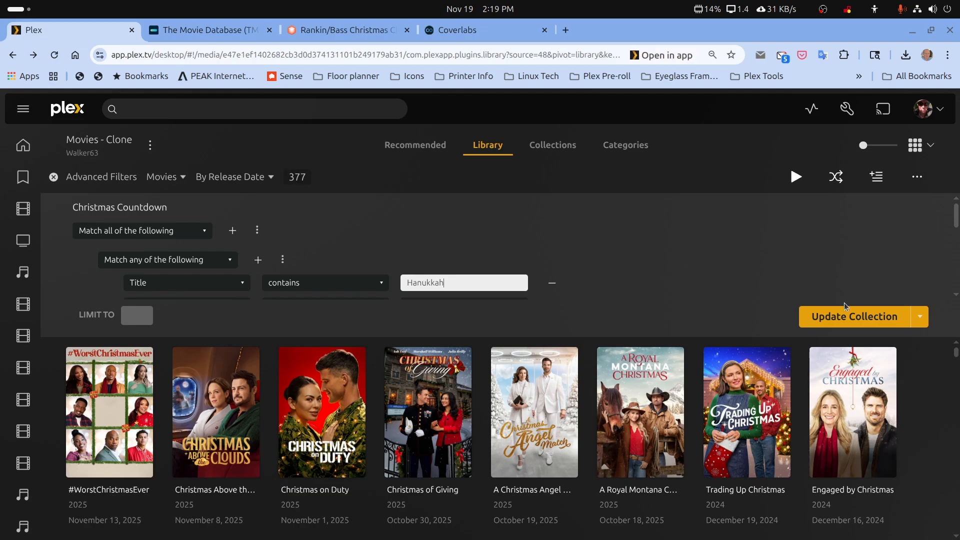
left_click(852, 316)
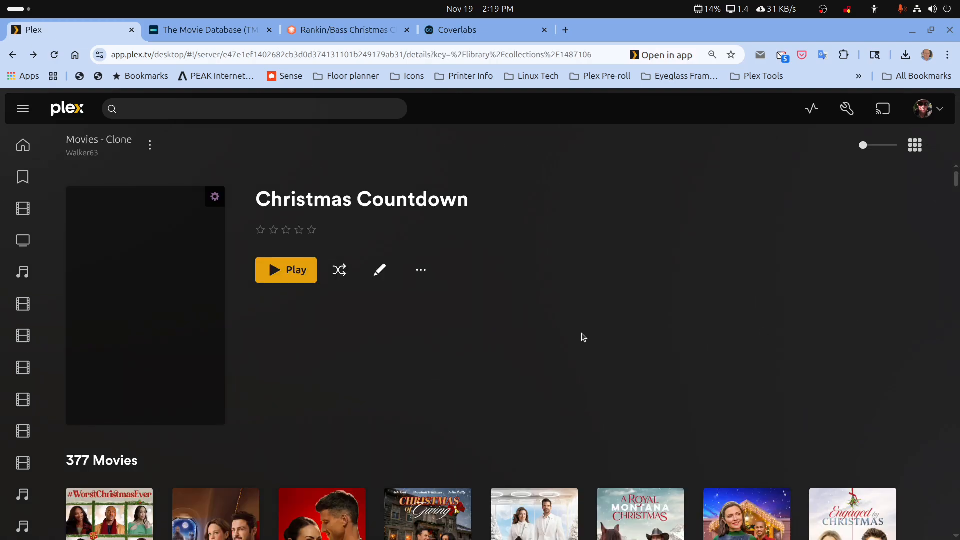
scroll(581, 333, "down", 2)
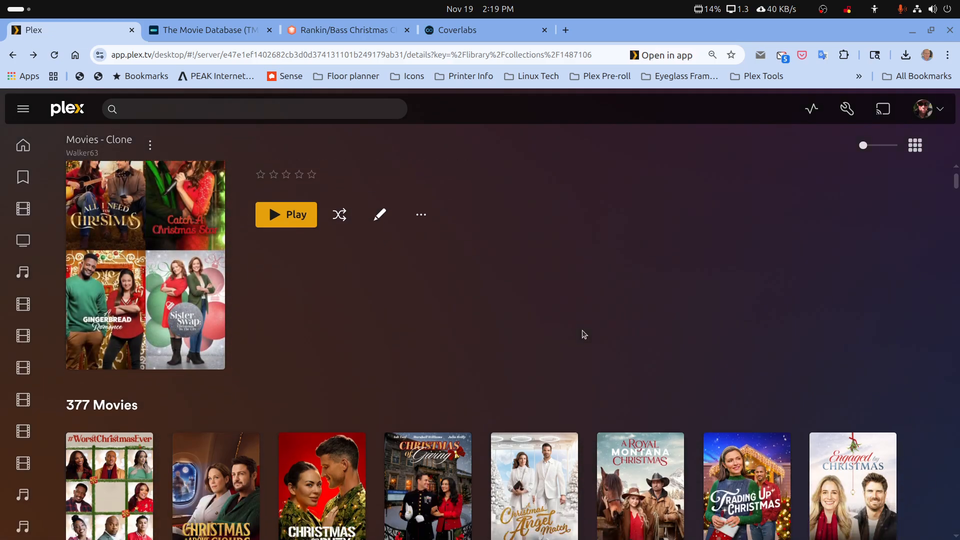
scroll(579, 332, "up", 2)
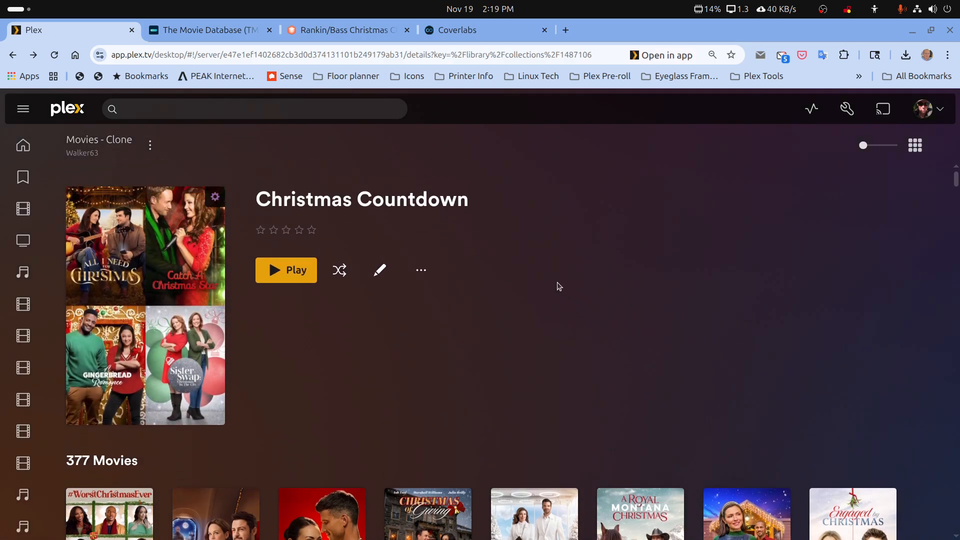
Step: Return to the Movies - Clone library and view its collections to see which ones still lack a custom poster
left_click(125, 142)
left_click(555, 153)
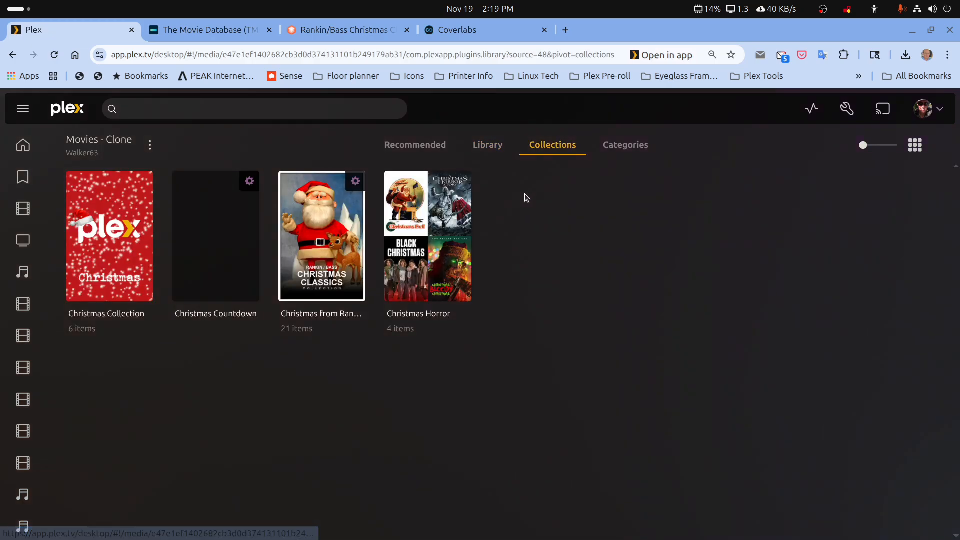
mouse_move(422, 299)
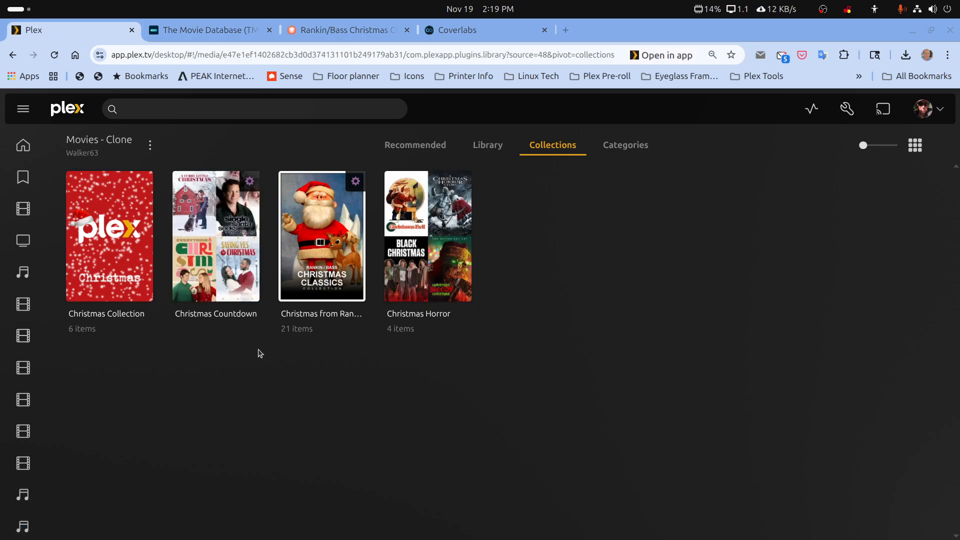
Step: Switch to The Poster Database and search it for "christmas"
left_click(230, 31)
left_click(318, 31)
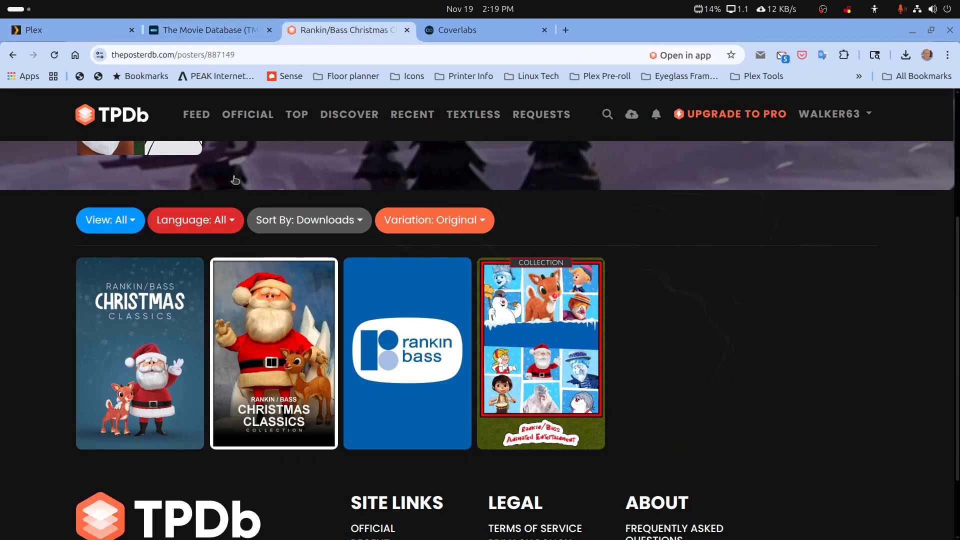
scroll(156, 184, "up", 3)
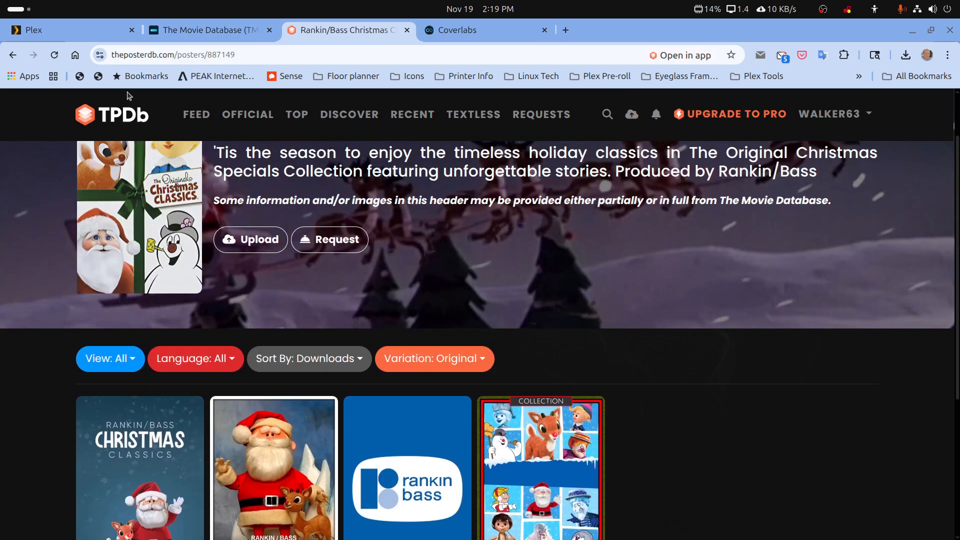
left_click(607, 115)
left_click(226, 167)
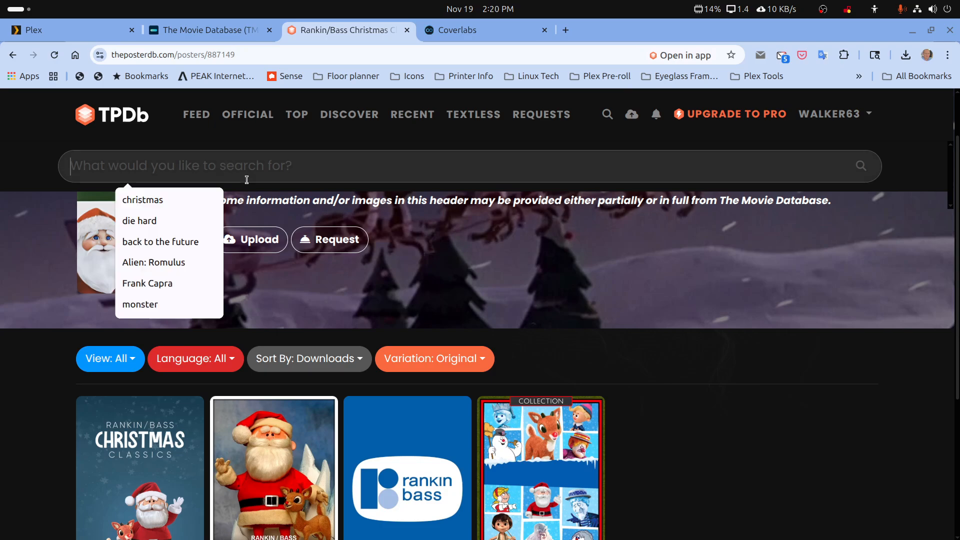
type("chriistma")
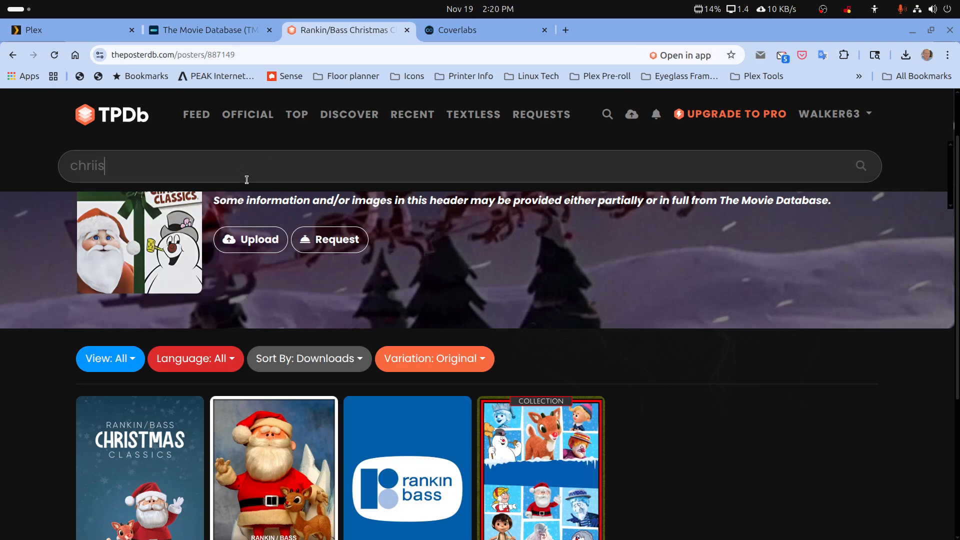
key("BackSpace")
key("BackSpace")
key("BackSpace")
key("BackSpace")
key("BackSpace")
type("s")
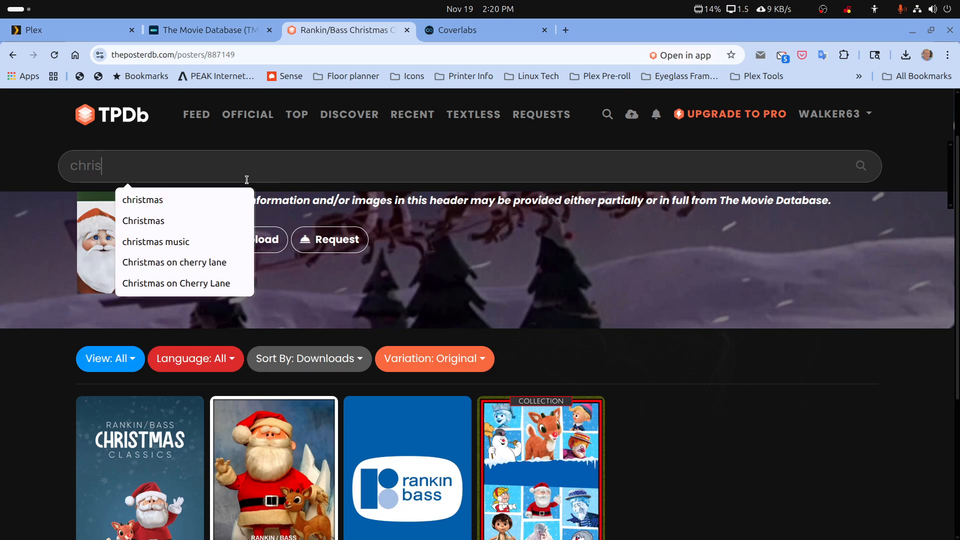
left_click(169, 199)
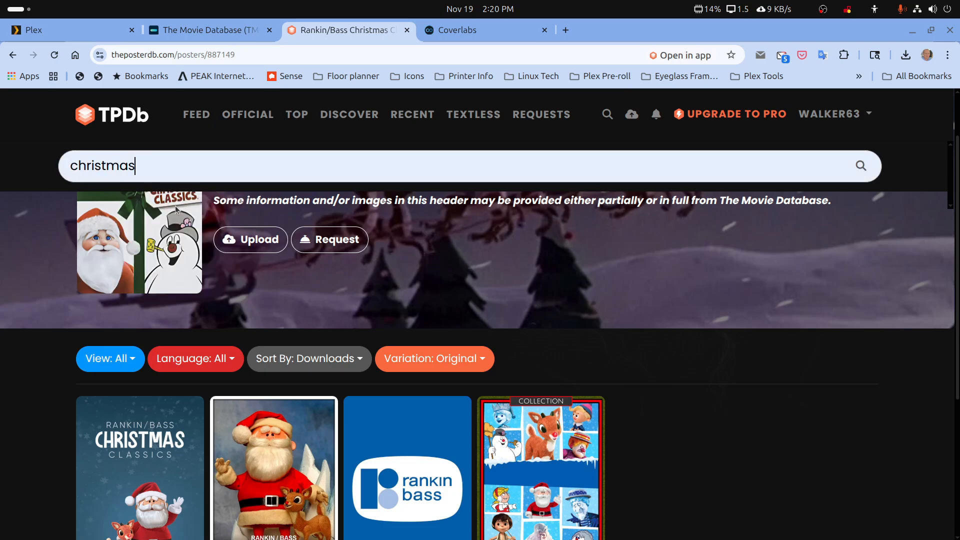
key("Return")
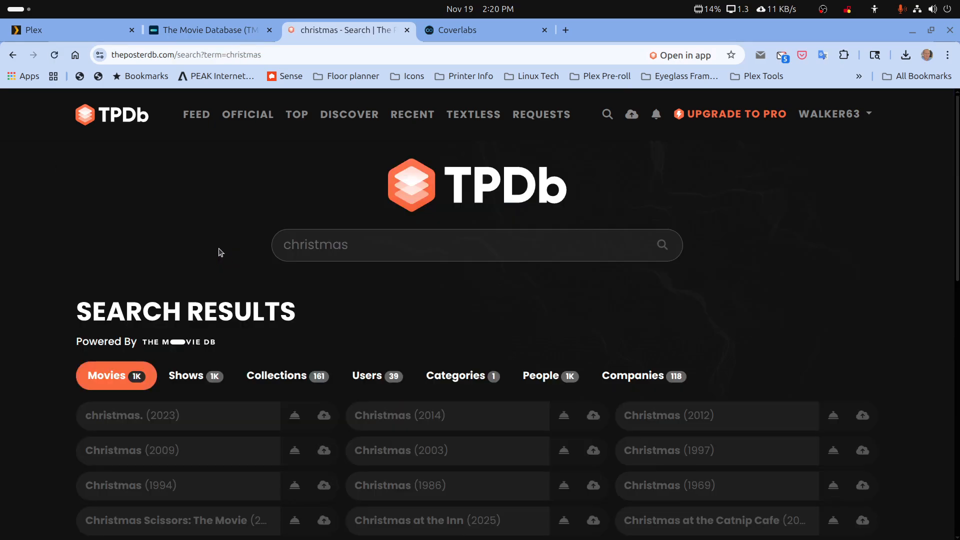
Step: Open the Christmas category from the search results and look through its first two pages for a Christmas Horror poster
left_click(469, 381)
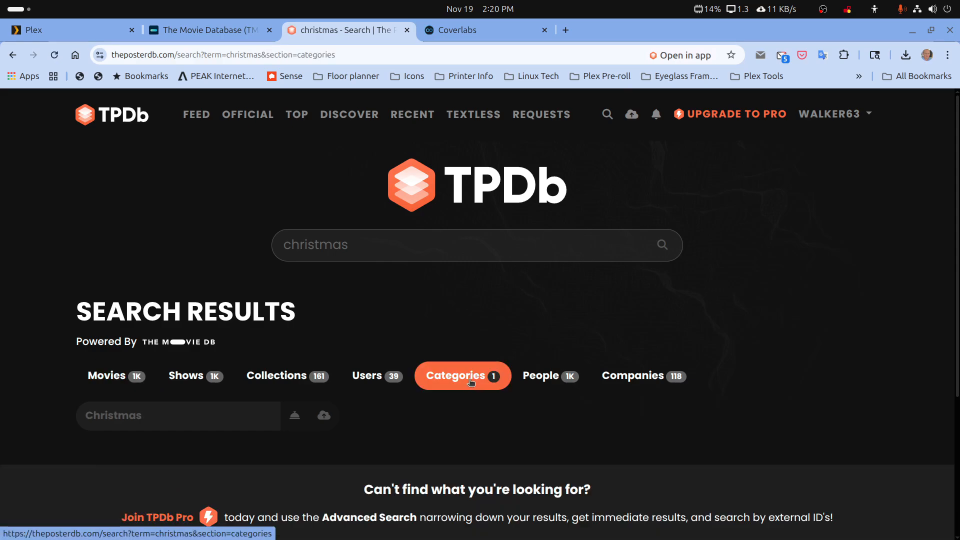
left_click(121, 421)
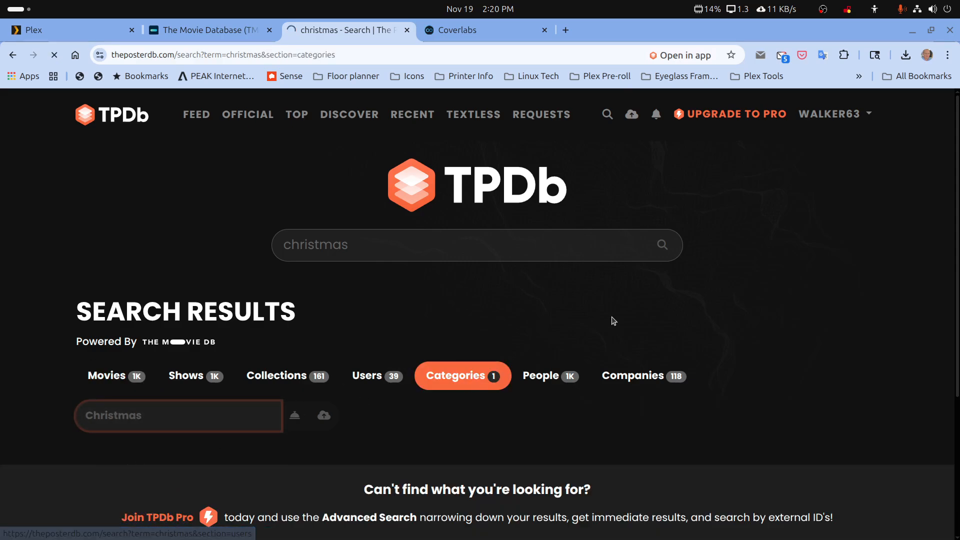
scroll(614, 321, "down", 8)
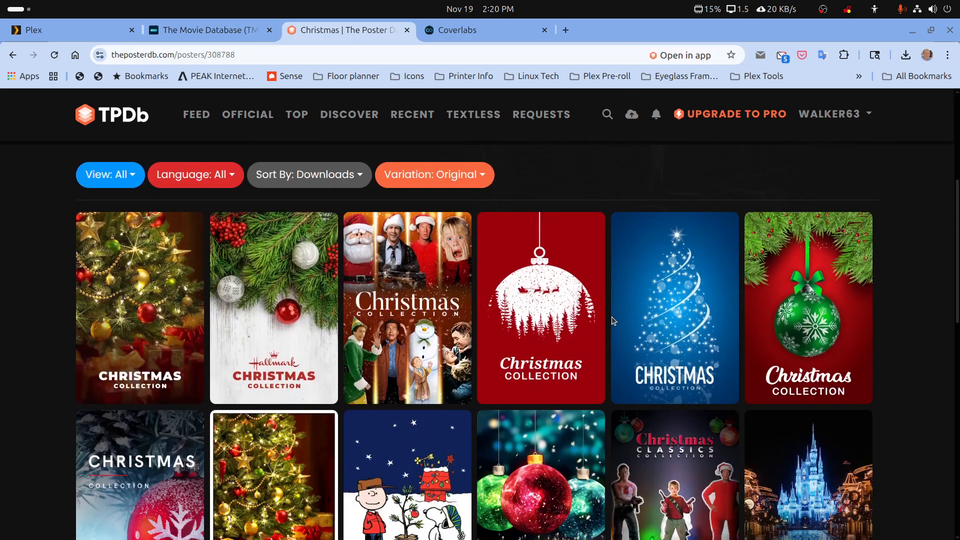
scroll(613, 321, "down", 6)
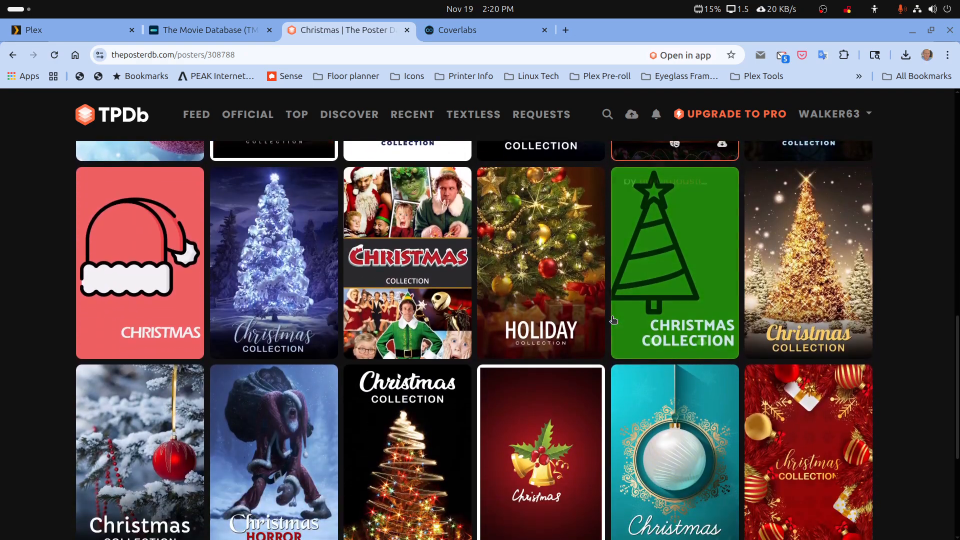
scroll(560, 335, "down", 3)
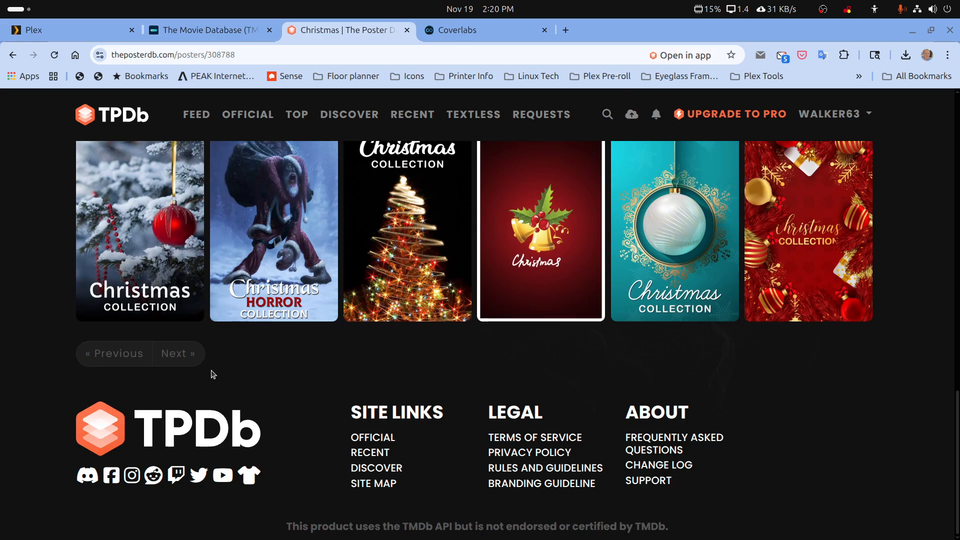
left_click(177, 353)
scroll(590, 417, "down", 8)
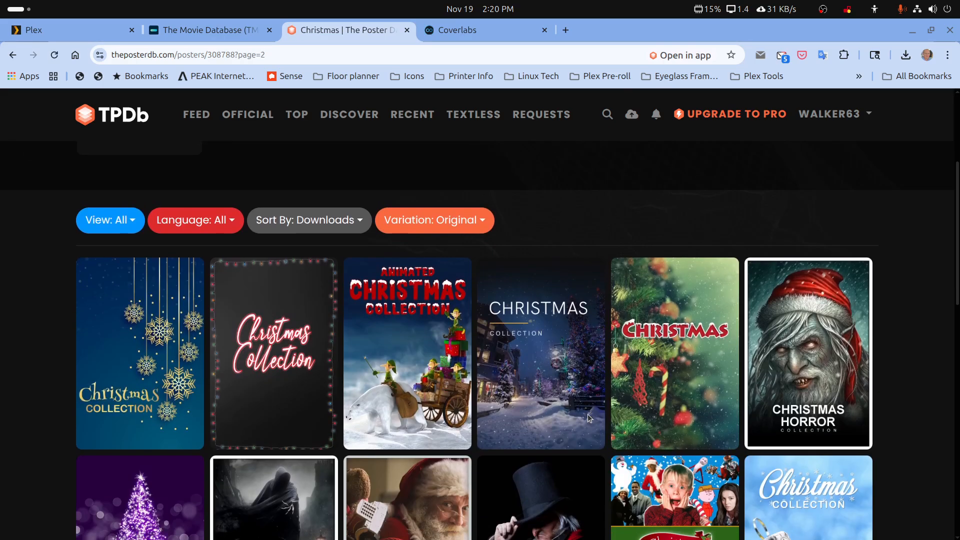
scroll(590, 418, "down", 3)
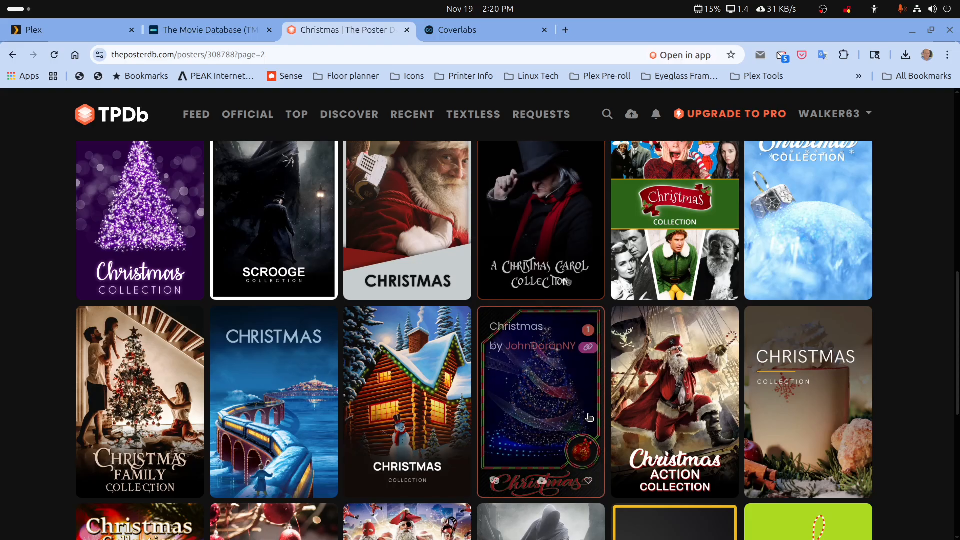
scroll(589, 417, "down", 3)
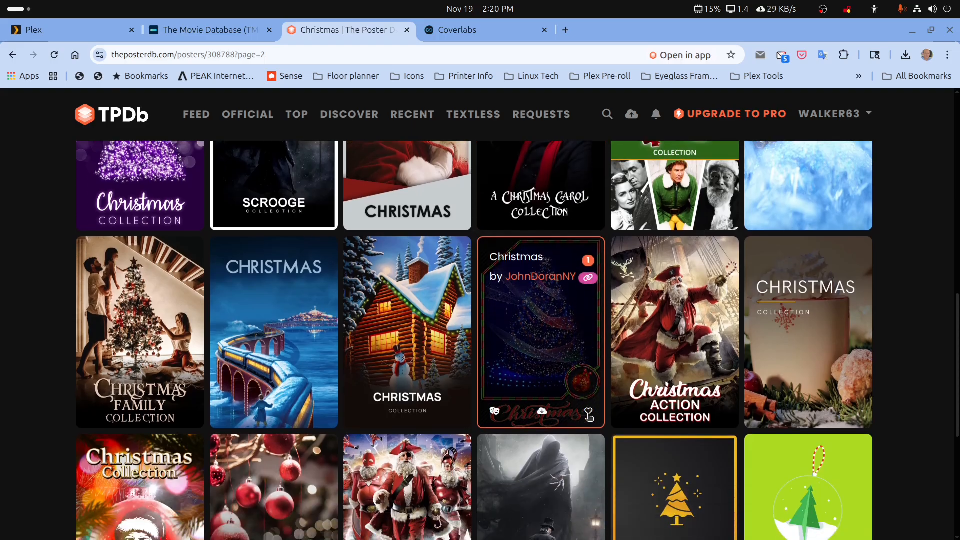
scroll(700, 316, "up", 6)
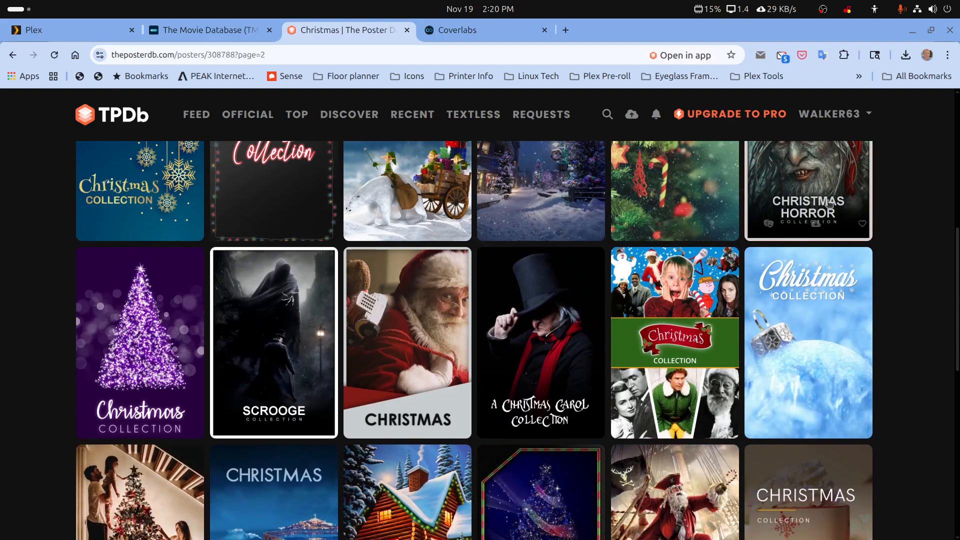
Step: Download the white-bordered Christmas Horror Collection poster to the Downloads folder as "Christmas Horror.jpg"
left_click(809, 225)
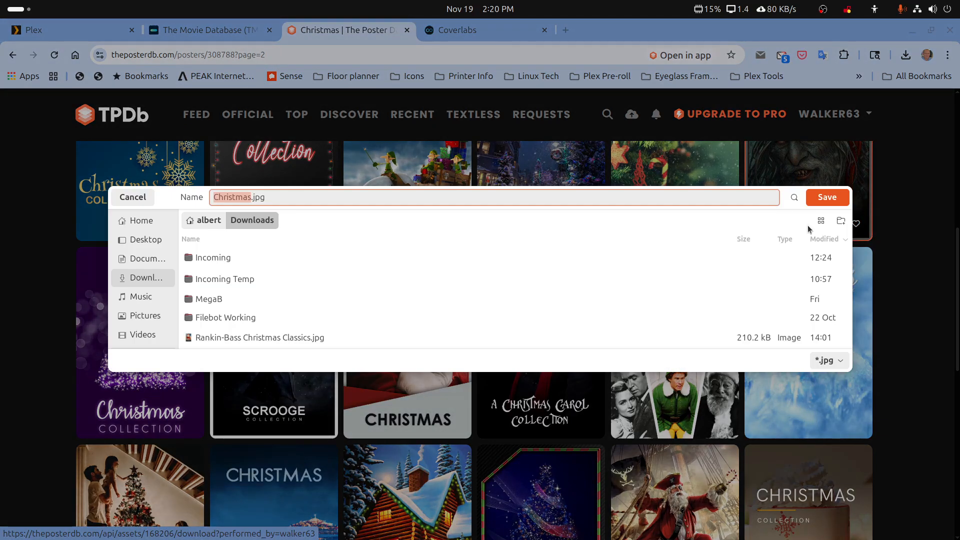
left_click(250, 198)
type("Horro")
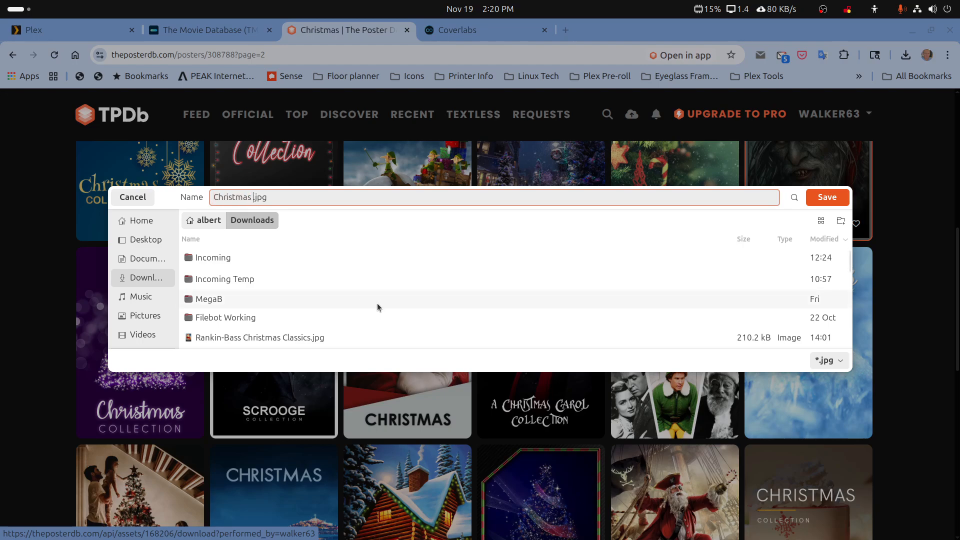
type("r")
left_click(826, 197)
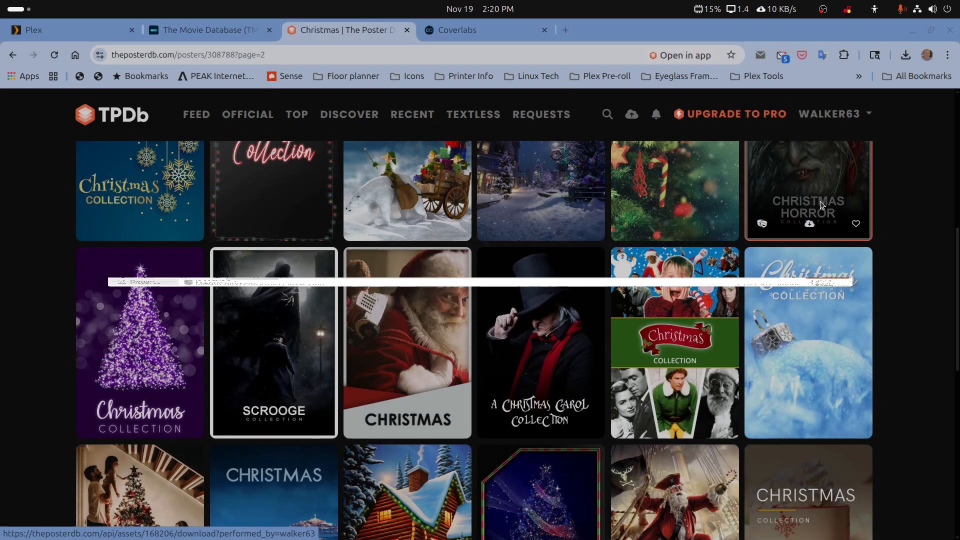
Step: Look through the Christmas posters on the second and third pages for another collection poster, then return to the first page
scroll(698, 318, "down", 7)
scroll(698, 318, "down", 3)
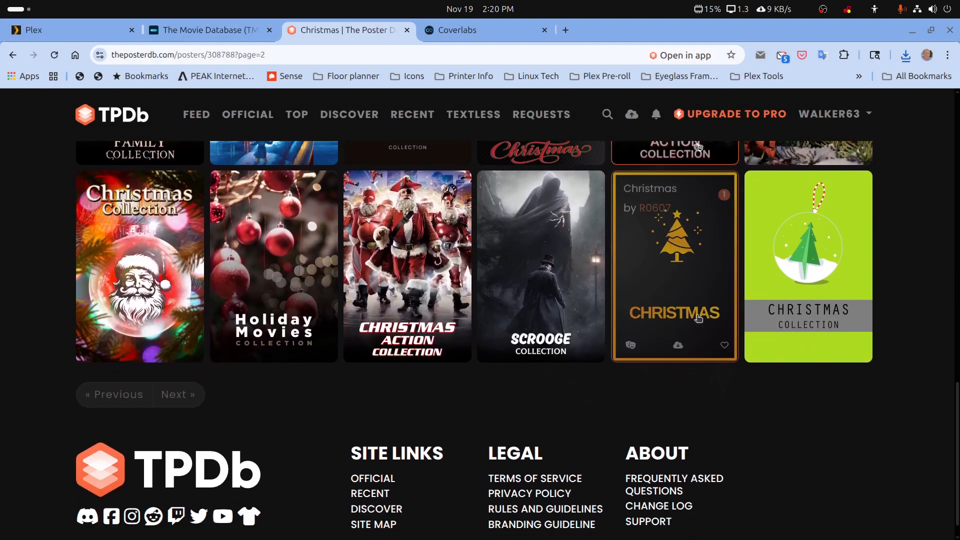
scroll(698, 319, "up", 4)
scroll(698, 319, "up", 5)
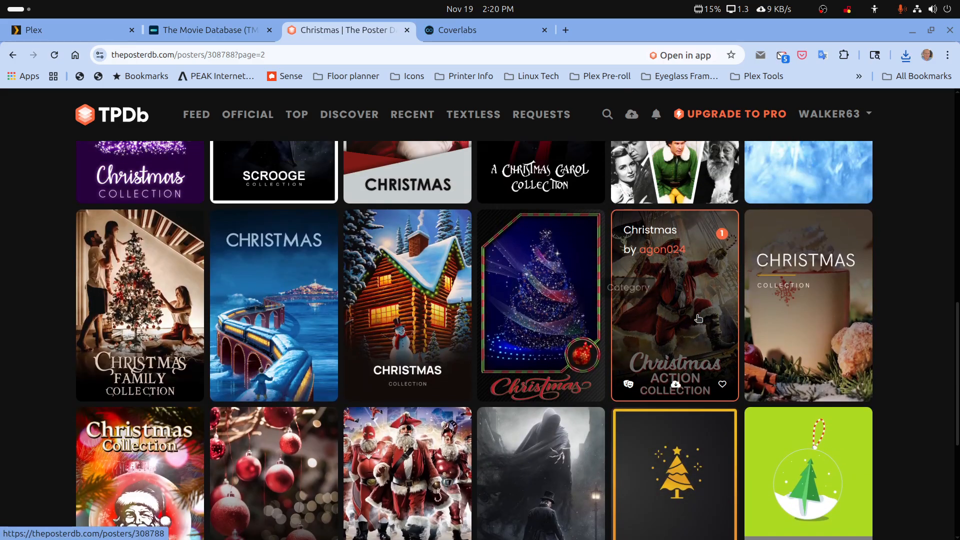
scroll(698, 319, "up", 2)
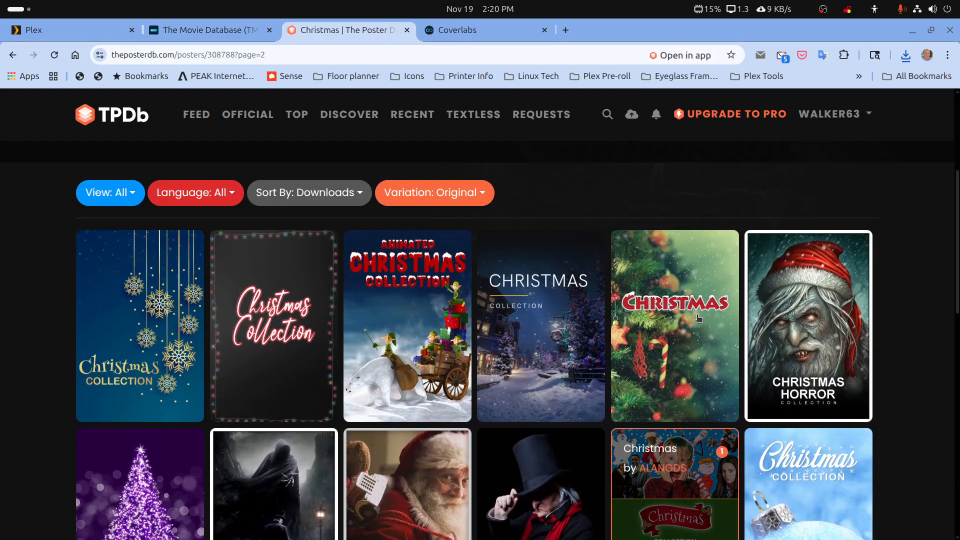
scroll(698, 318, "down", 9)
left_click(181, 422)
scroll(413, 473, "down", 6)
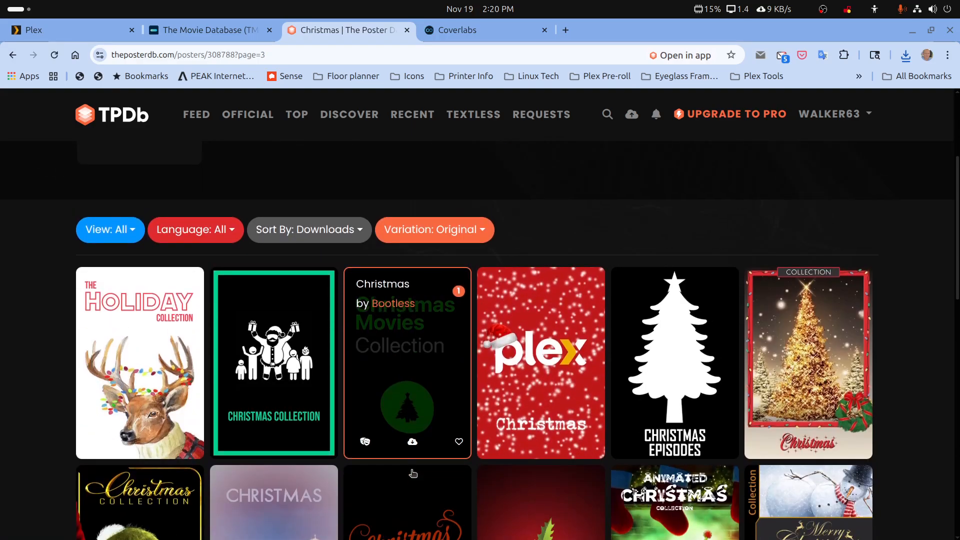
scroll(413, 473, "down", 7)
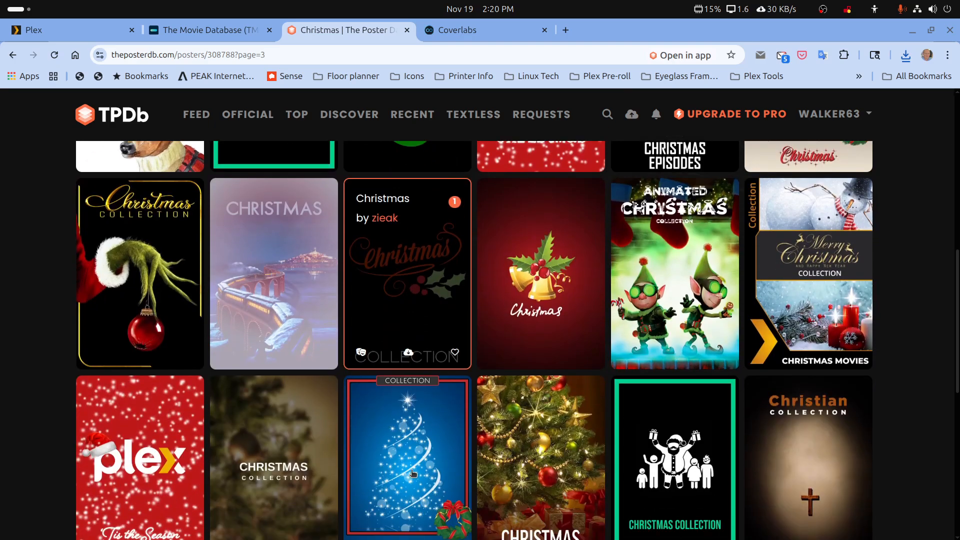
scroll(413, 473, "down", 3)
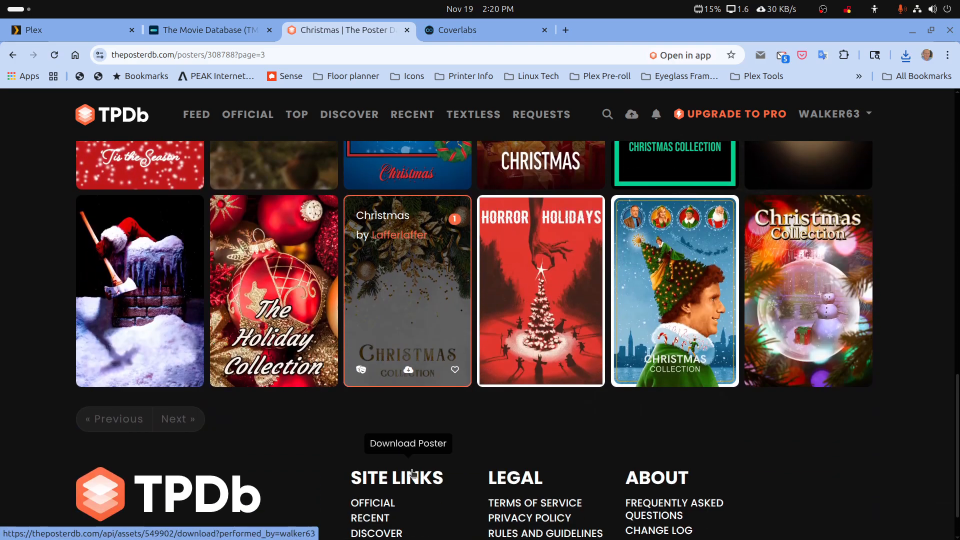
left_click(105, 380)
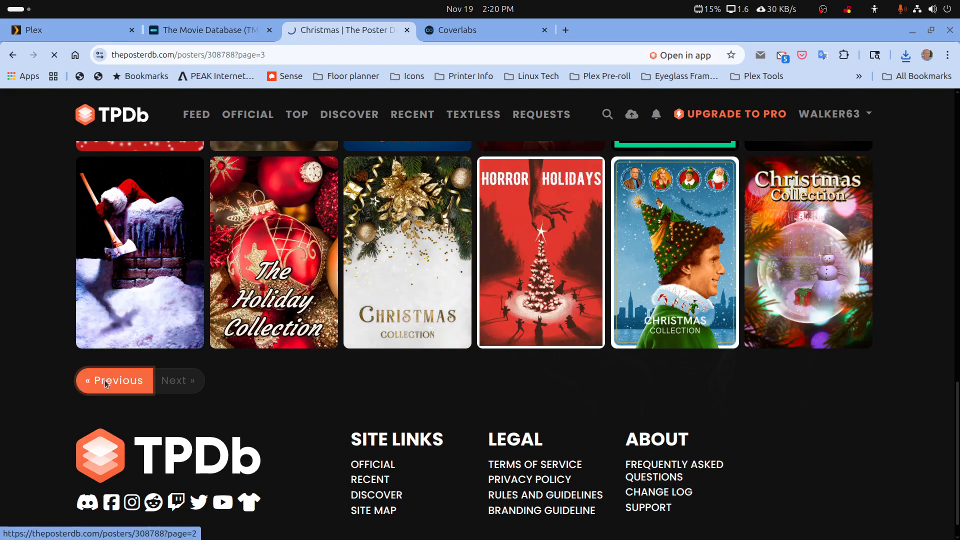
scroll(114, 385, "down", 8)
scroll(115, 387, "down", 5)
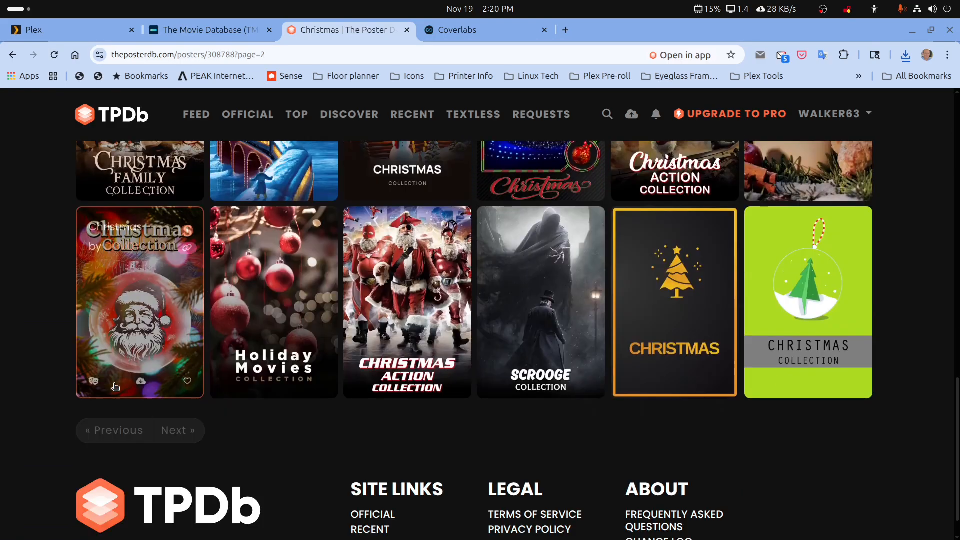
left_click(112, 351)
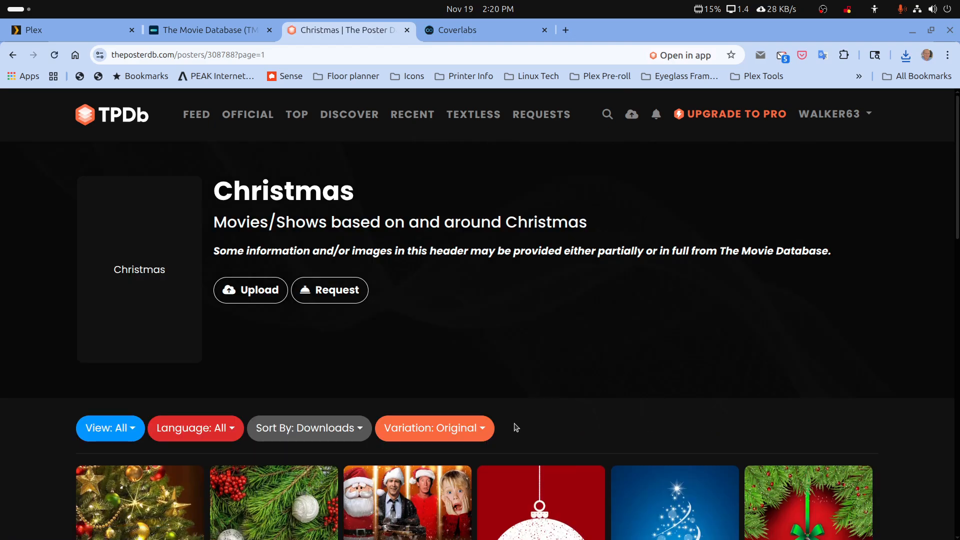
Step: Download the white Hallmark Christmas Collection poster to the Downloads folder as "Christmas Hallmarky.png"
scroll(517, 428, "down", 4)
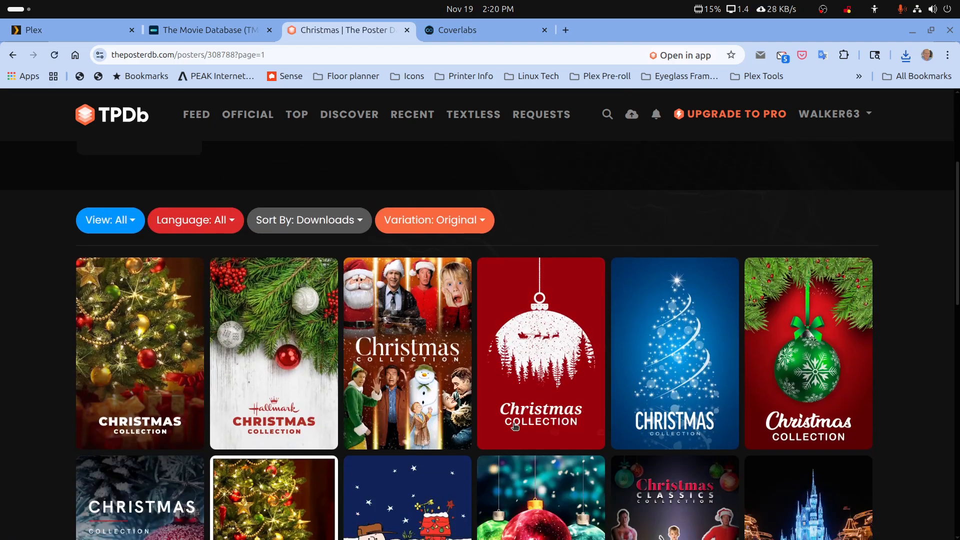
left_click(274, 433)
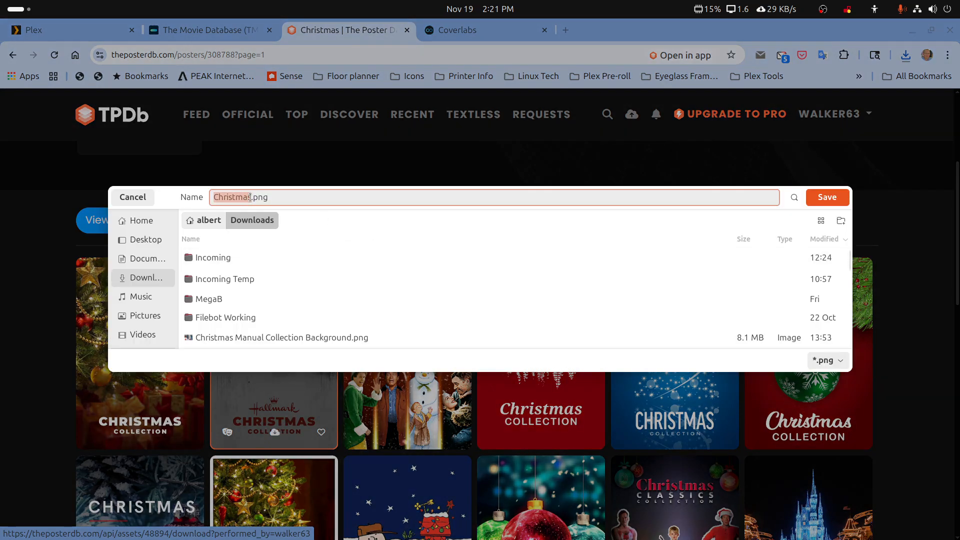
left_click(250, 197)
type("Hallm")
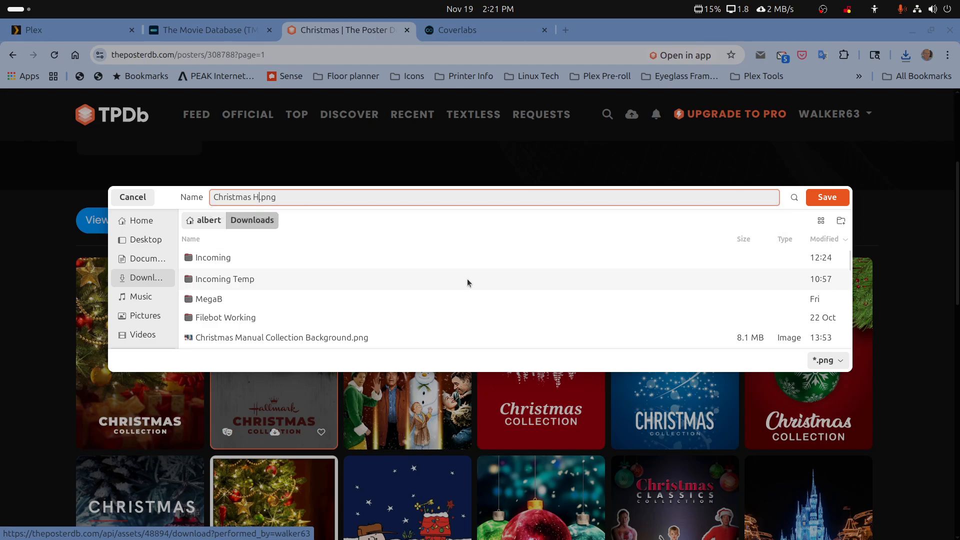
type("arky")
left_click(825, 197)
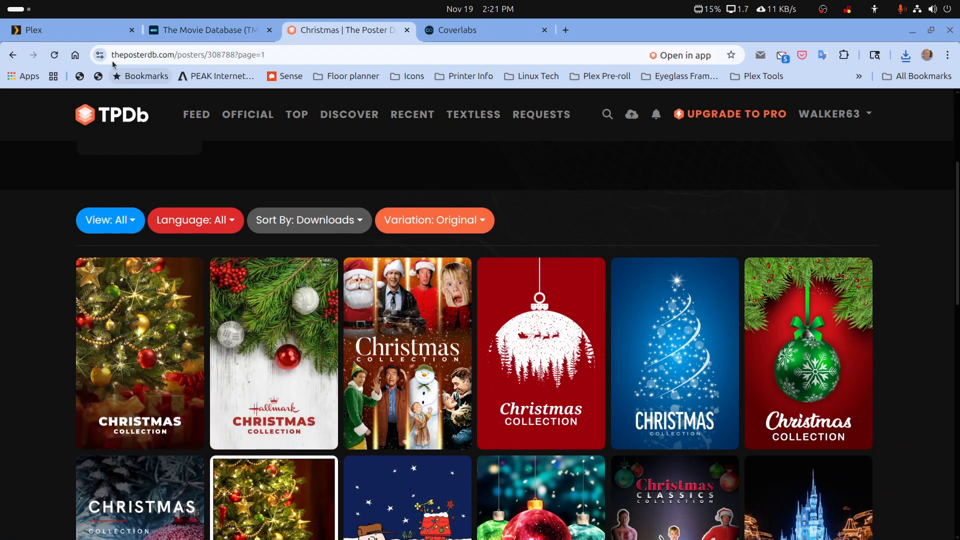
Step: Switch to Plex and set "Christmas Hallmarky.png" as the poster of the Christmas Countdown collection, saving the changes
left_click(75, 30)
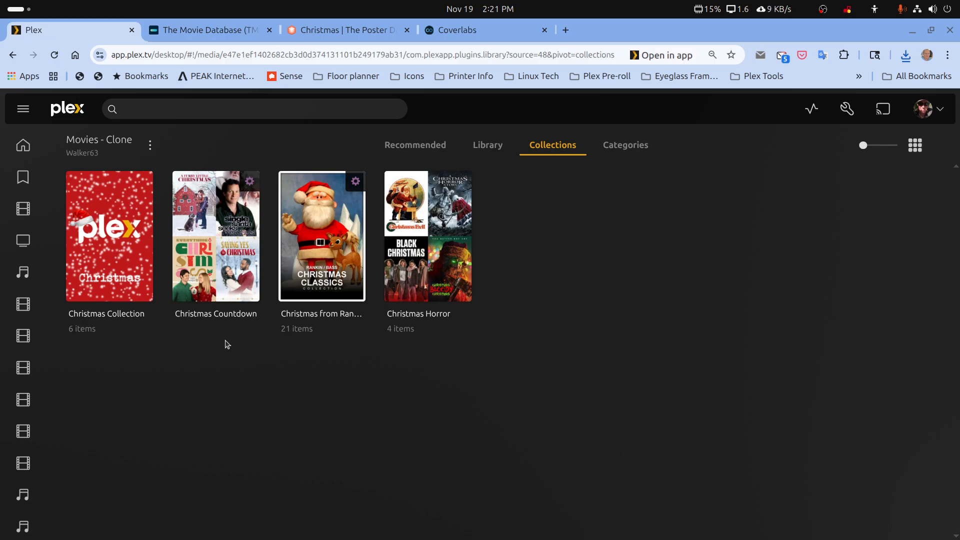
left_click(185, 293)
left_click(285, 244)
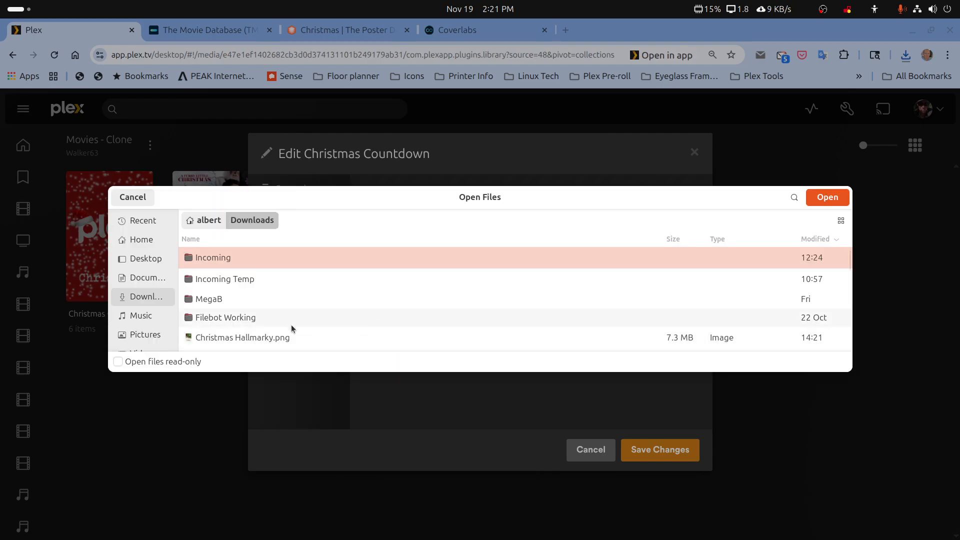
left_click(260, 337)
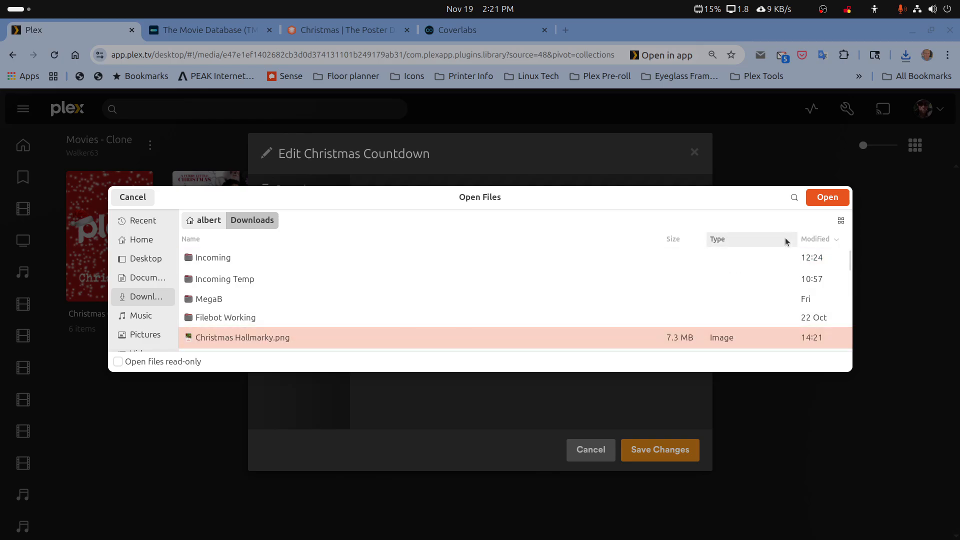
left_click(821, 201)
left_click(645, 448)
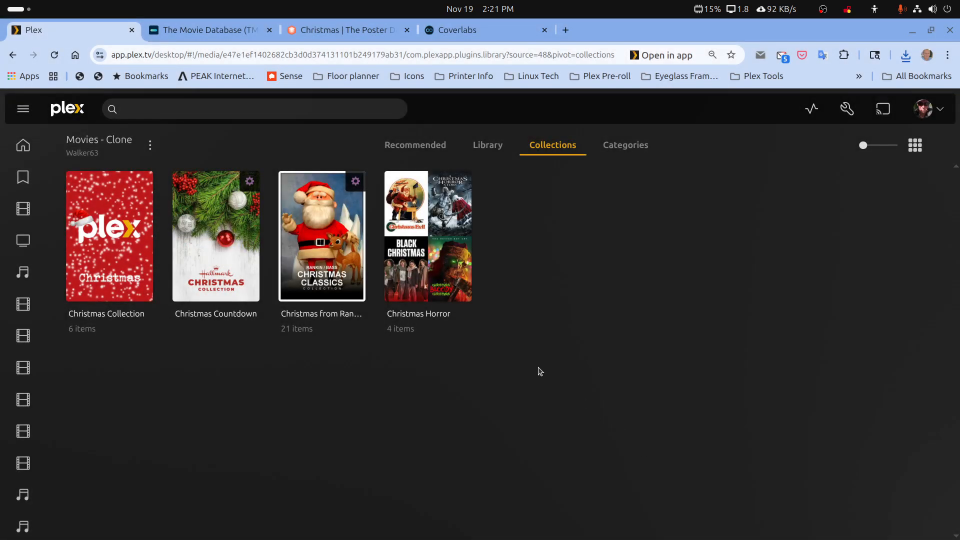
Step: Upload "Christmas Horror.jpg" as the poster of the Christmas Horror collection and save the changes
mouse_move(424, 227)
left_click(394, 292)
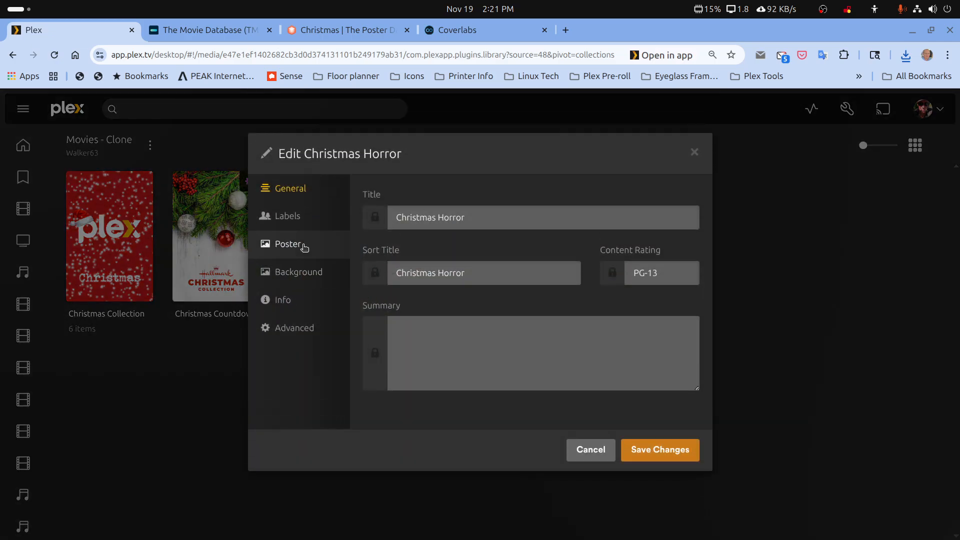
left_click(302, 246)
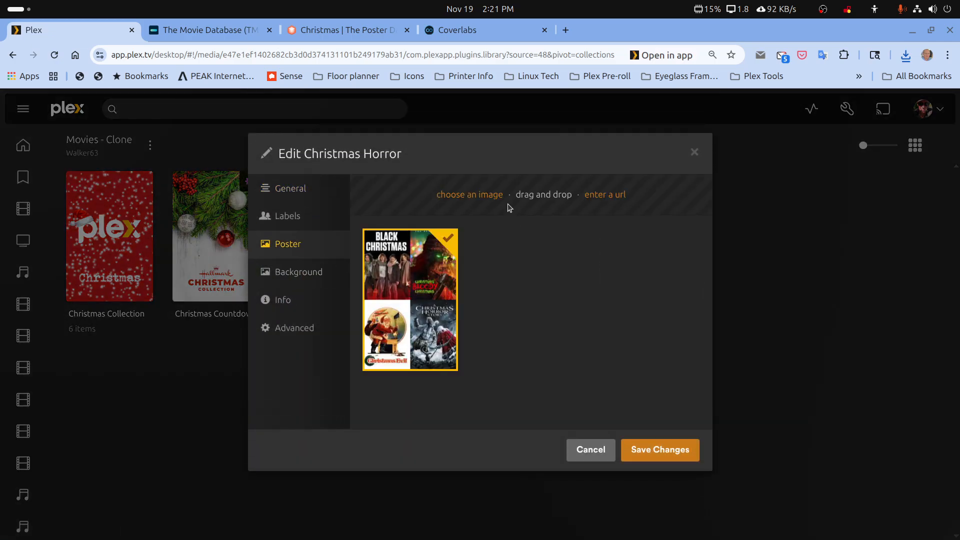
left_click(483, 197)
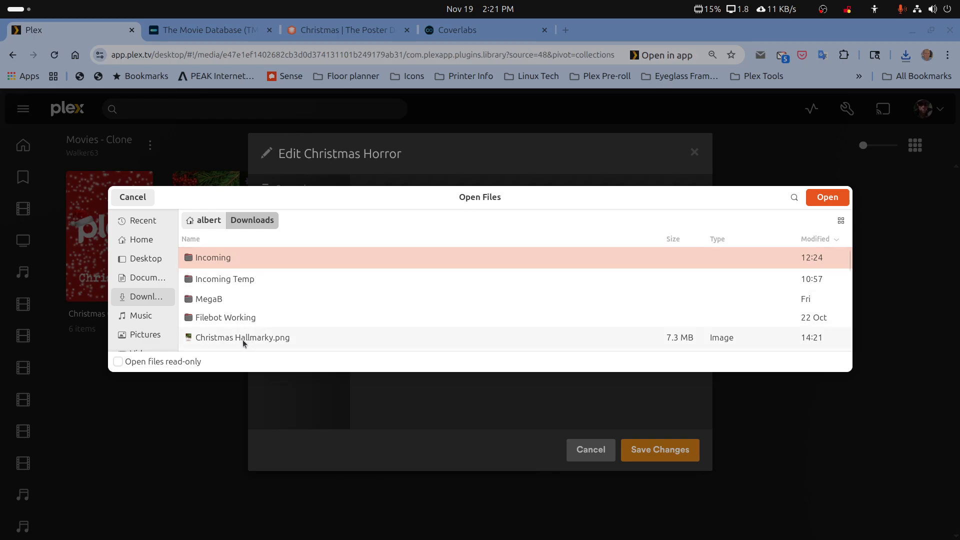
scroll(244, 339, "down", 1)
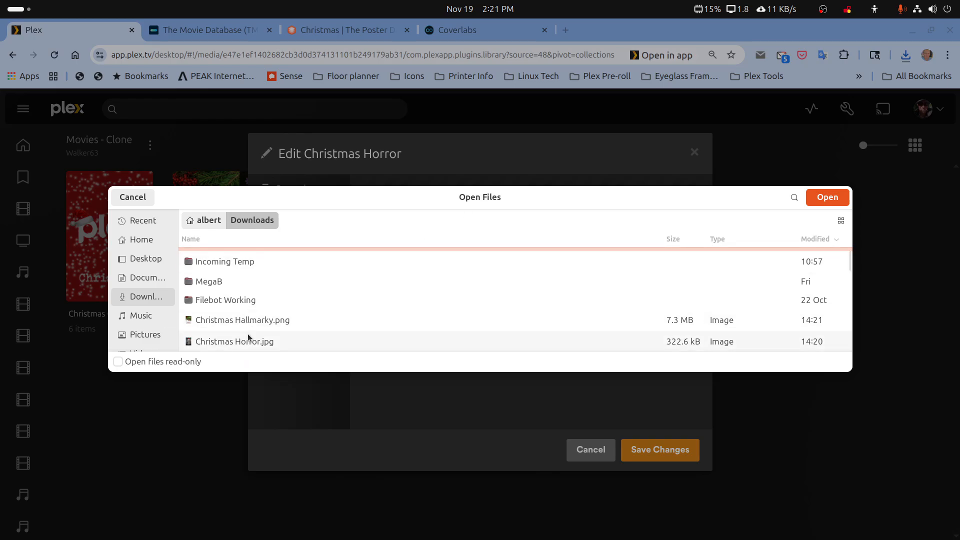
left_click(250, 342)
left_click(824, 198)
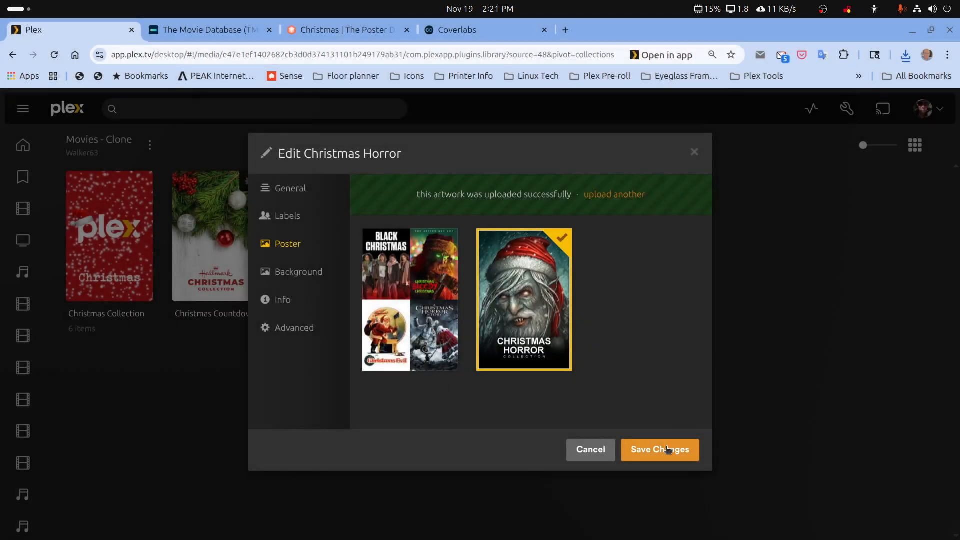
left_click(663, 450)
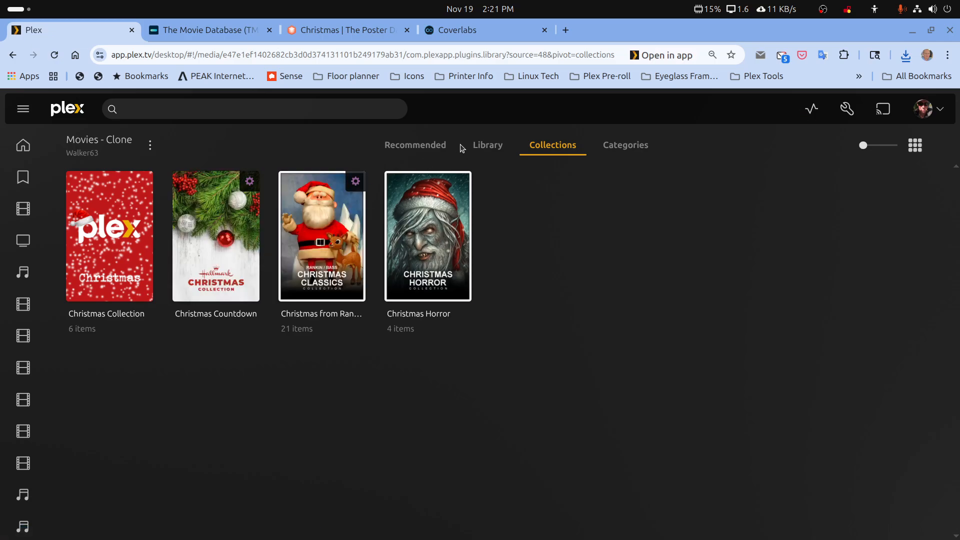
Step: Inspect the tags of the library movie A Sisterly Christmas, close its editor without saving, and return to the collections
left_click(489, 145)
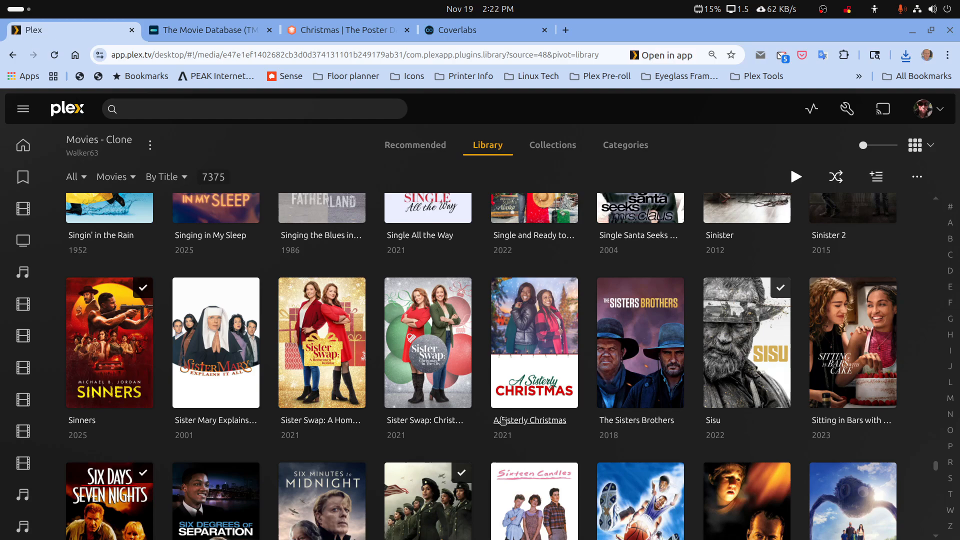
left_click(502, 397)
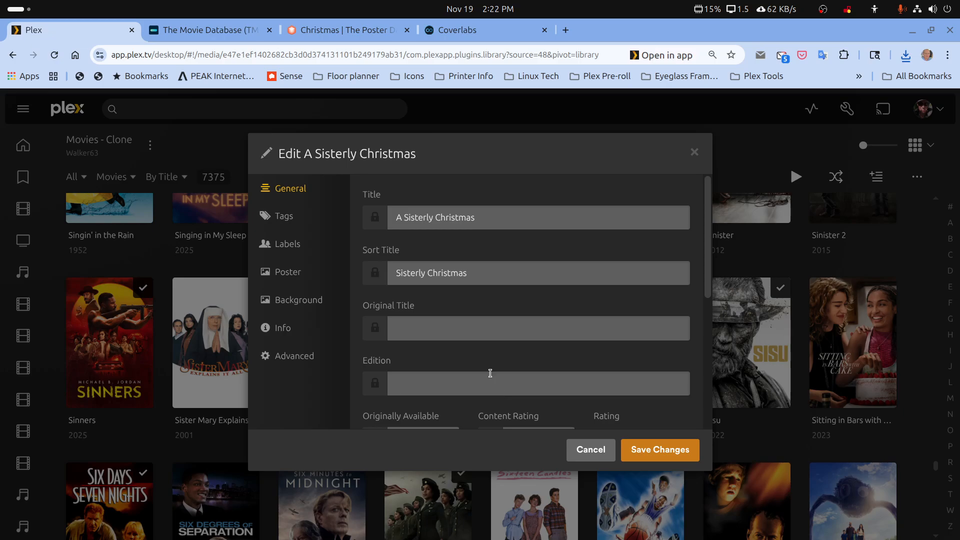
left_click(294, 221)
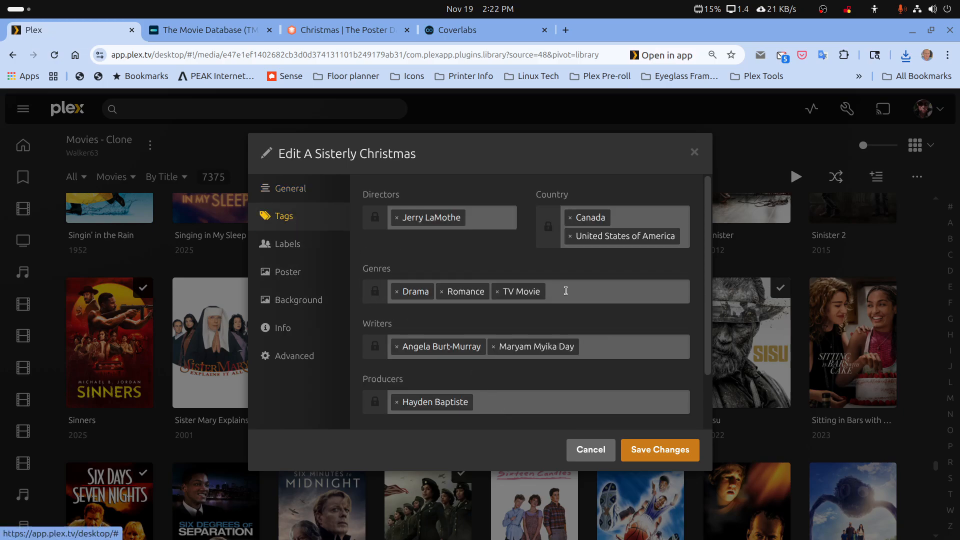
left_click(600, 448)
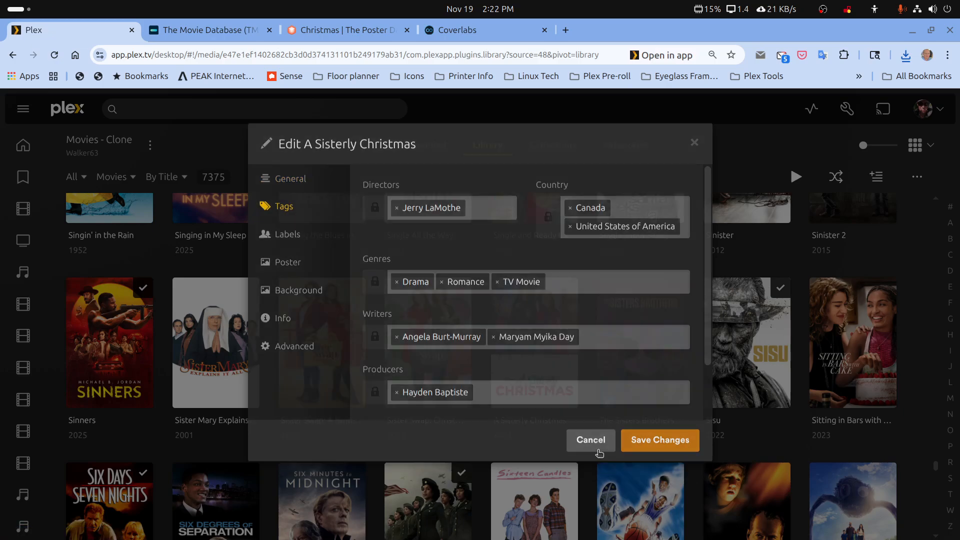
scroll(654, 339, "up", 5)
scroll(653, 342, "up", 20)
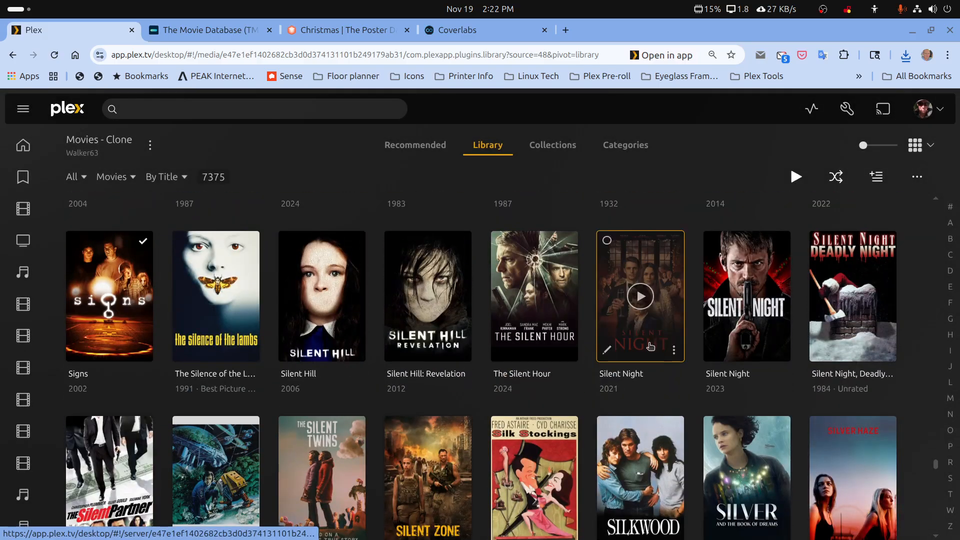
scroll(652, 348, "up", 10)
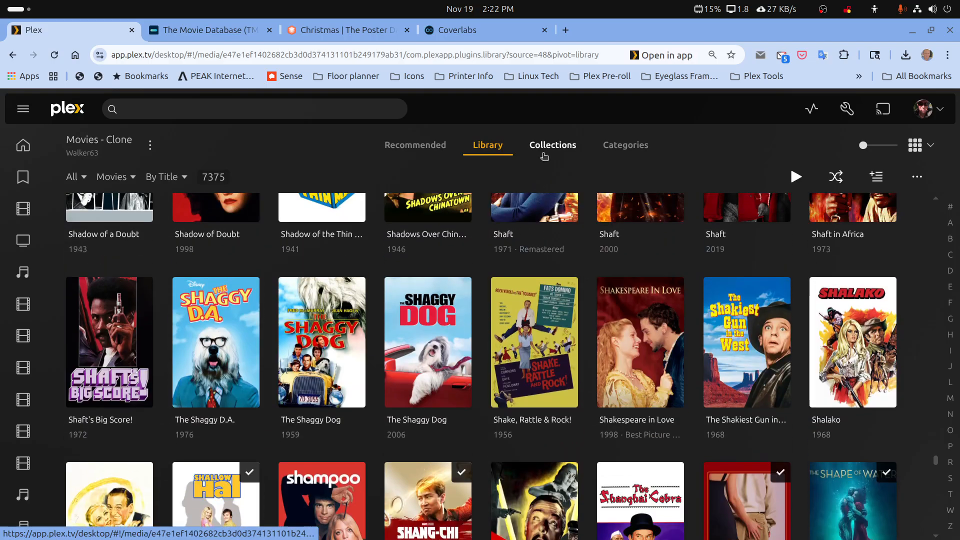
left_click(544, 150)
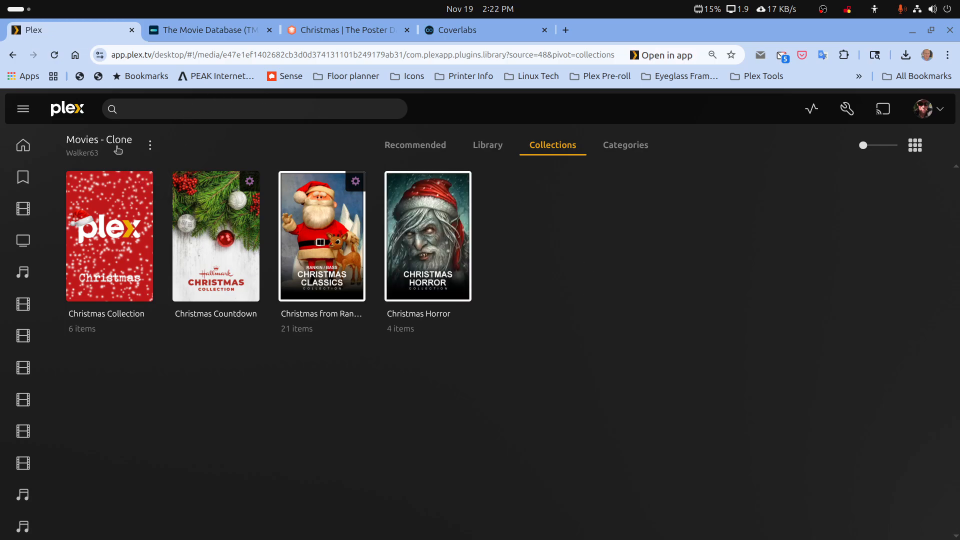
left_click(415, 145)
left_click(495, 149)
left_click(556, 148)
left_click(495, 149)
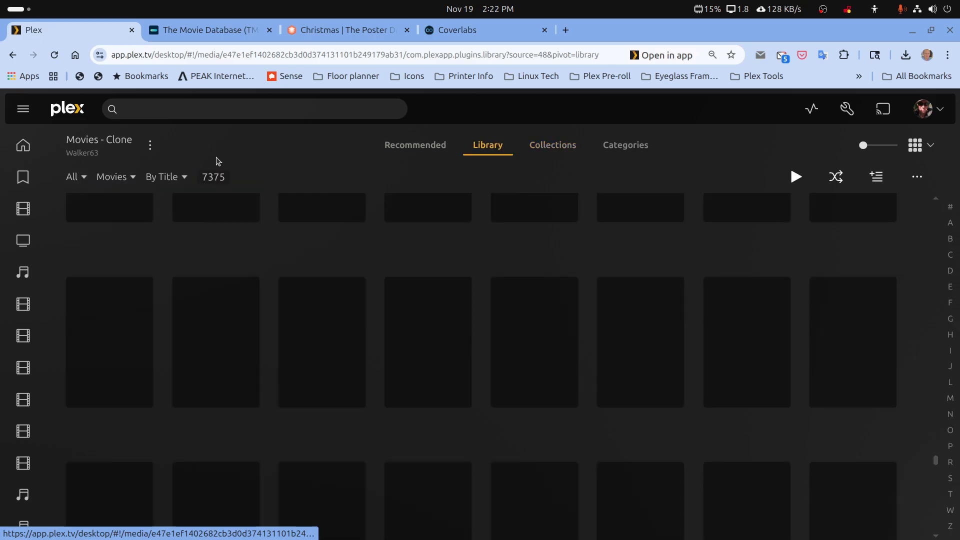
Step: Open the advanced settings of the Movies - Clone library and review the choices for the minimum automatic collection size
left_click(150, 147)
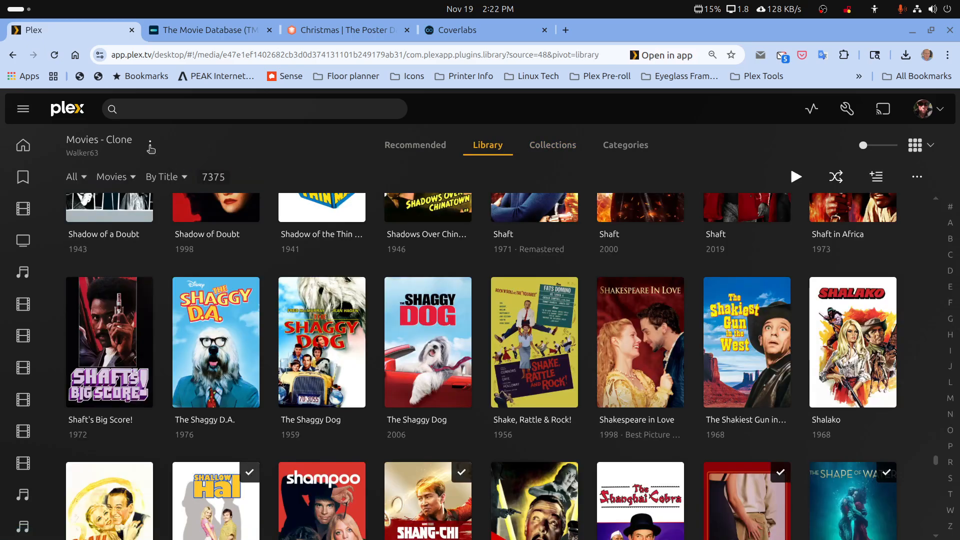
mouse_move(186, 235)
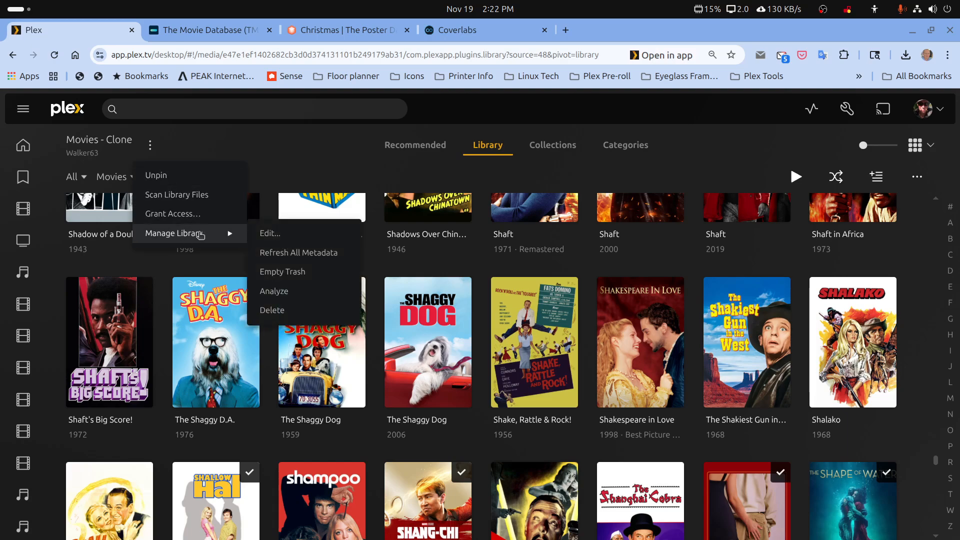
left_click(257, 234)
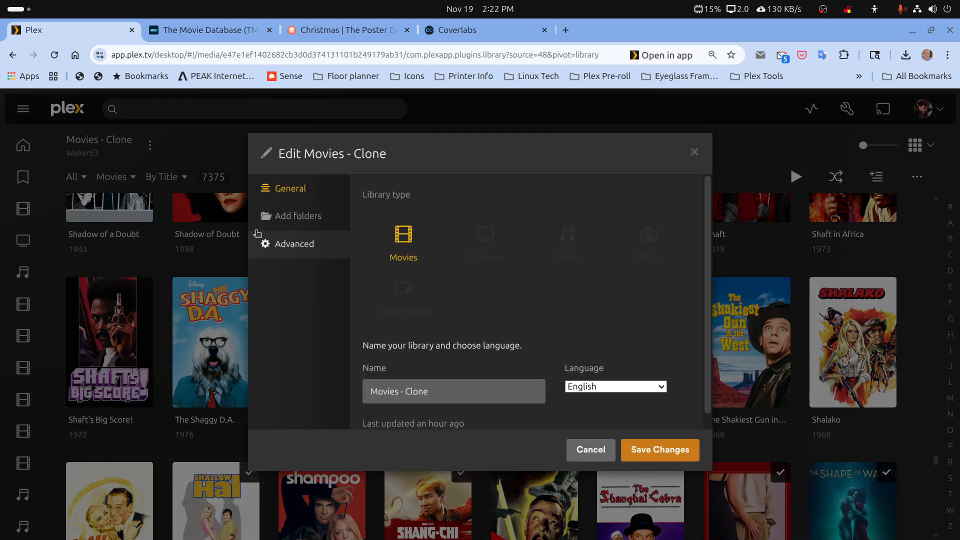
left_click(279, 250)
scroll(520, 305, "down", 5)
scroll(520, 304, "up", 2)
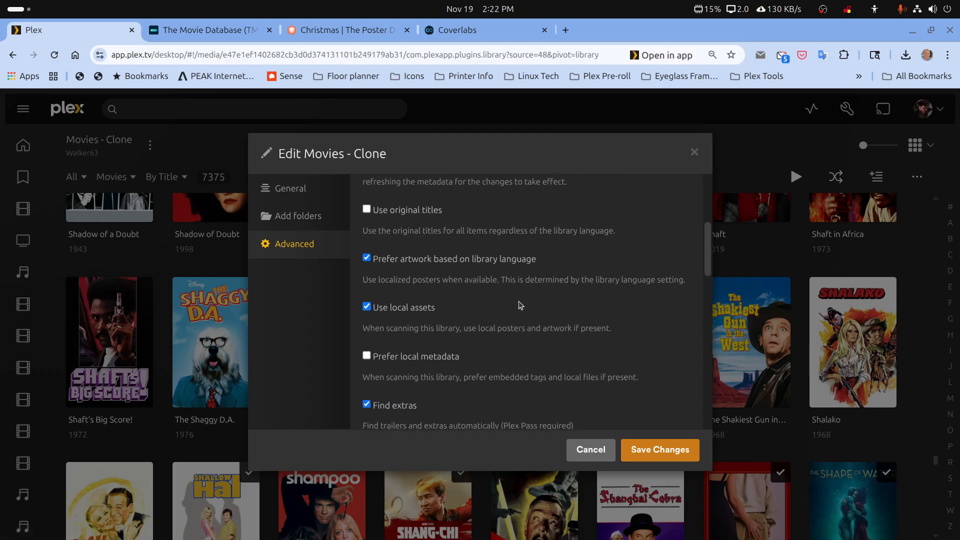
scroll(520, 303, "down", 5)
scroll(520, 303, "down", 3)
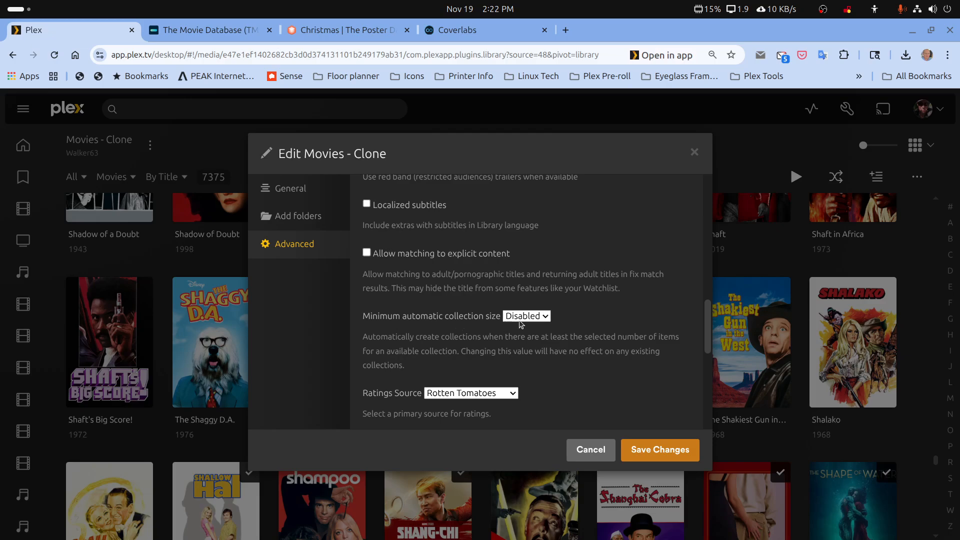
left_click(546, 316)
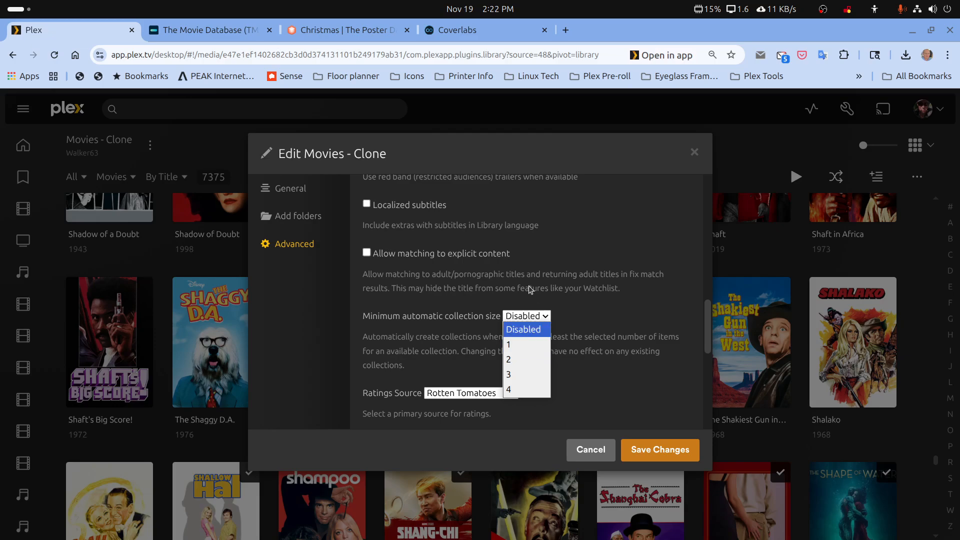
left_click(636, 235)
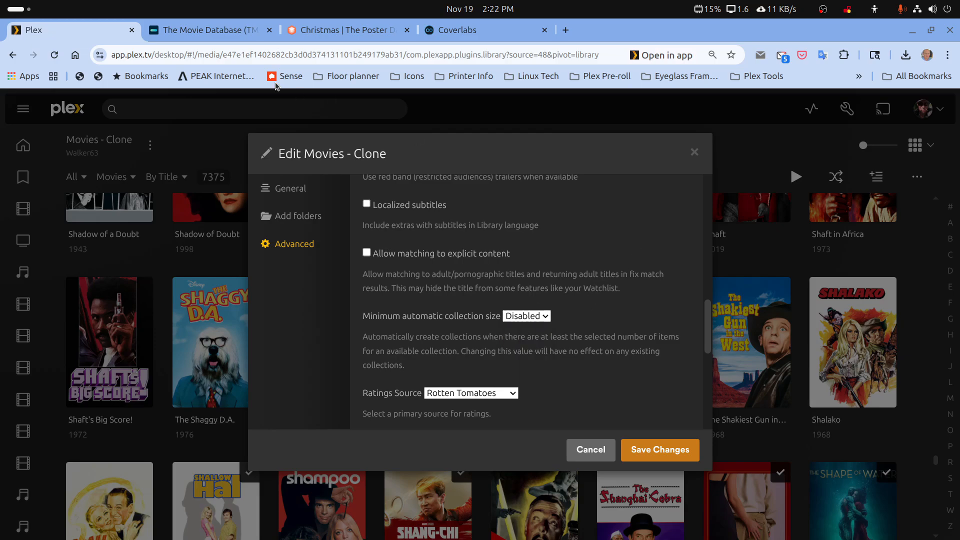
Step: Switch to The Movie Database and search it for "santa clause"
left_click(215, 30)
left_click(293, 150)
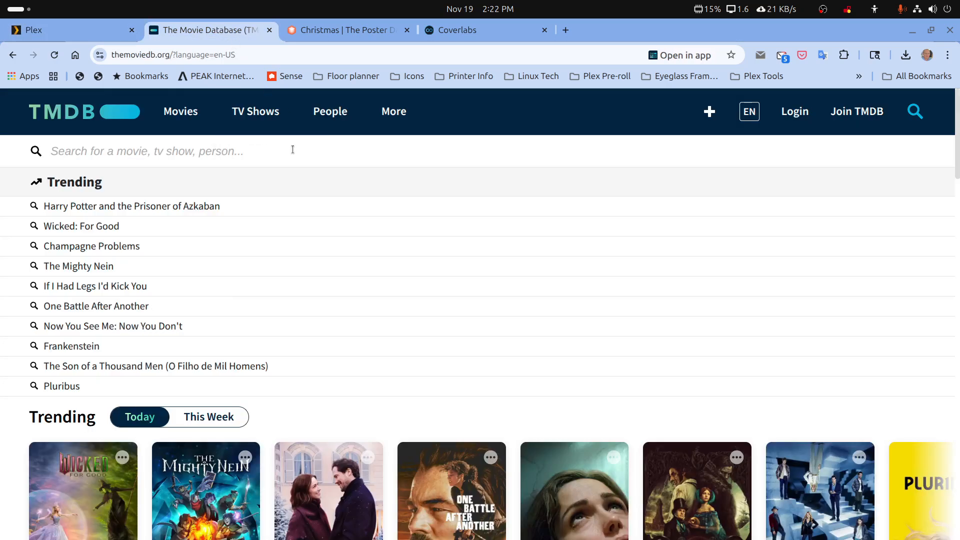
type("santa clause")
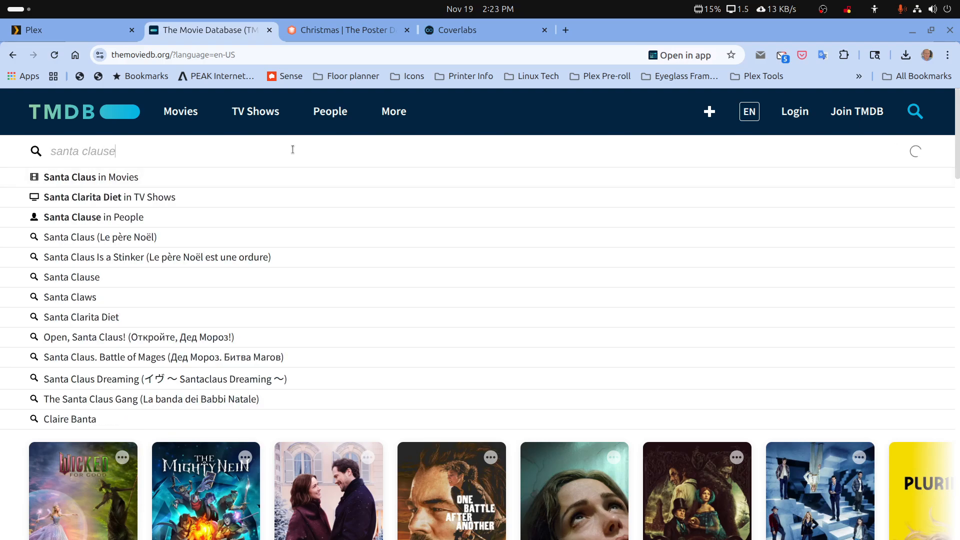
key("Return")
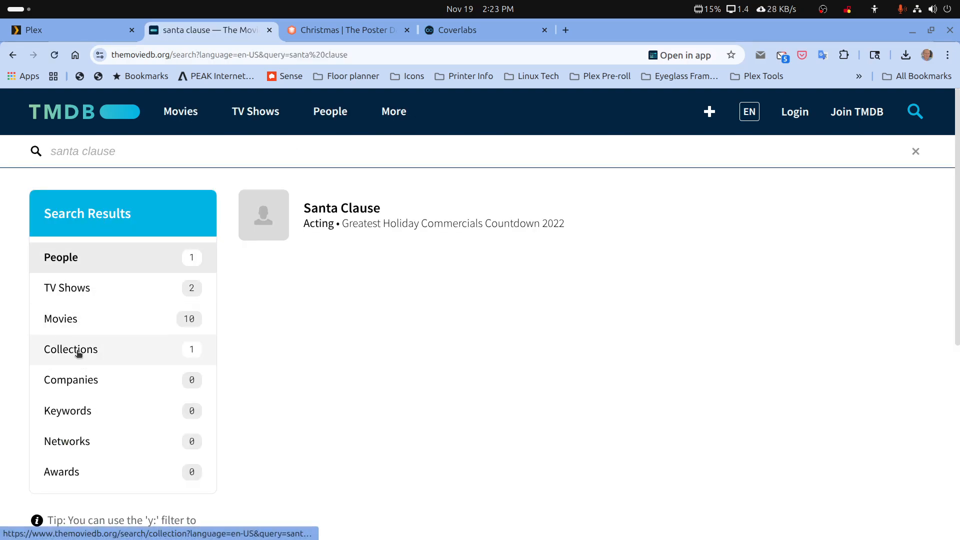
Step: Open The Santa Clause Collection from the collection results and look through the movies it contains
left_click(52, 350)
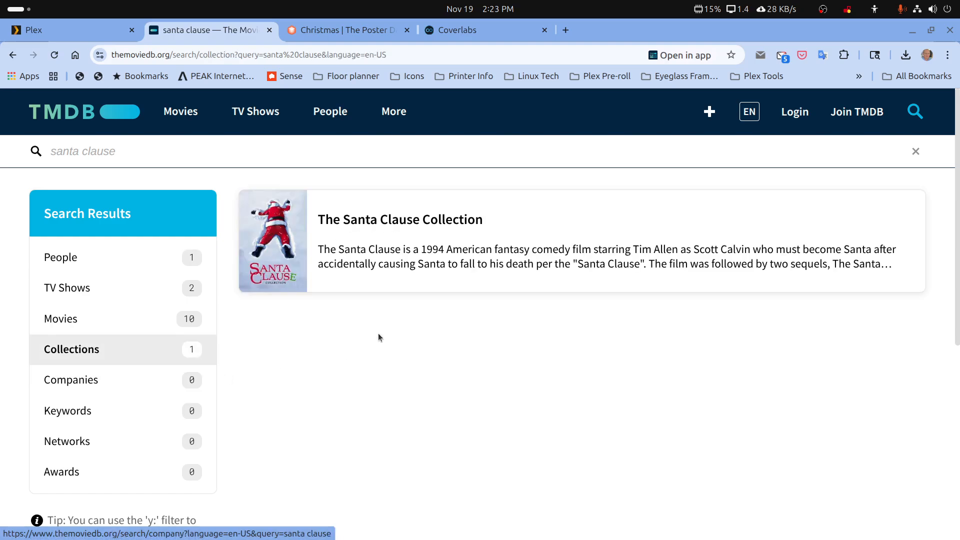
left_click(405, 219)
scroll(378, 344, "down", 4)
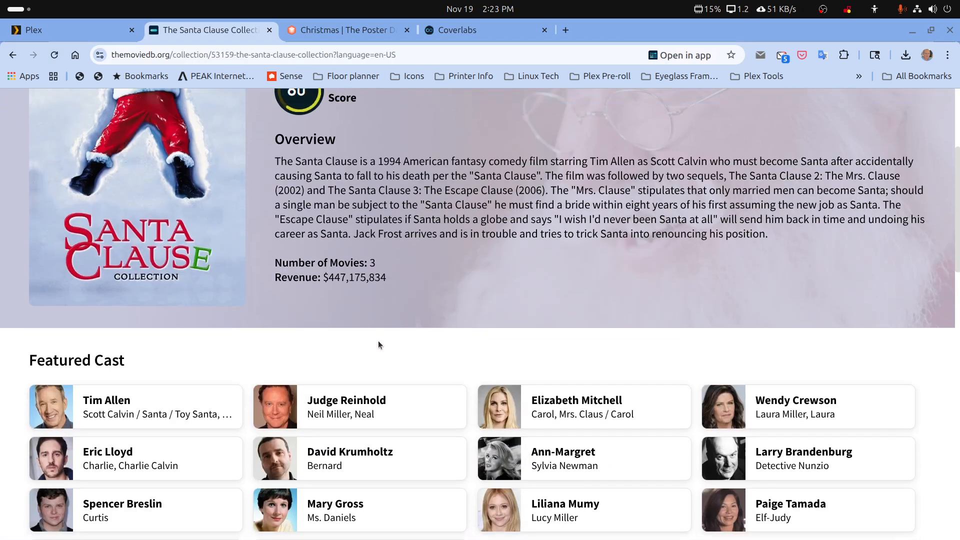
scroll(378, 344, "down", 12)
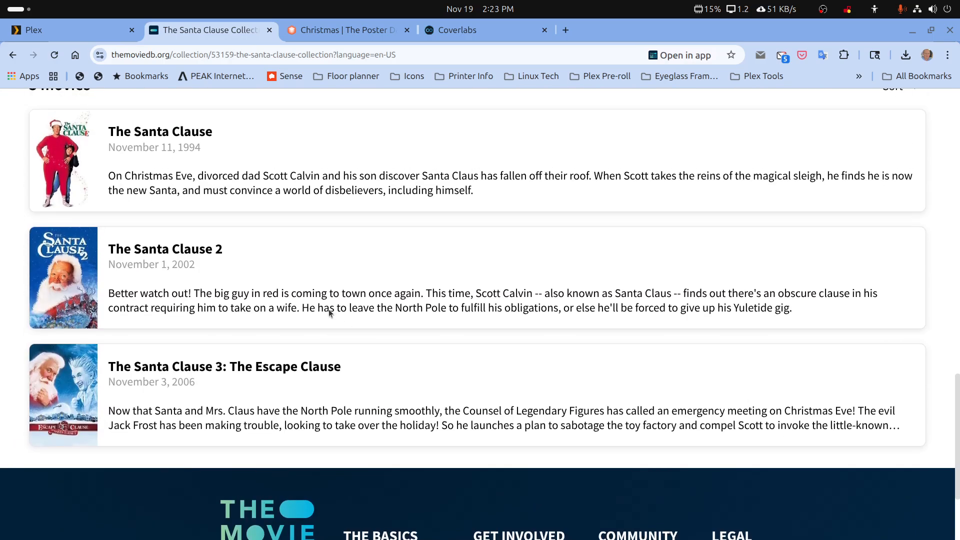
Step: Open The Santa Clause (1994) from the collection, find its collection section, and view The Santa Clause Collection from there
scroll(330, 313, "up", 4)
left_click(155, 314)
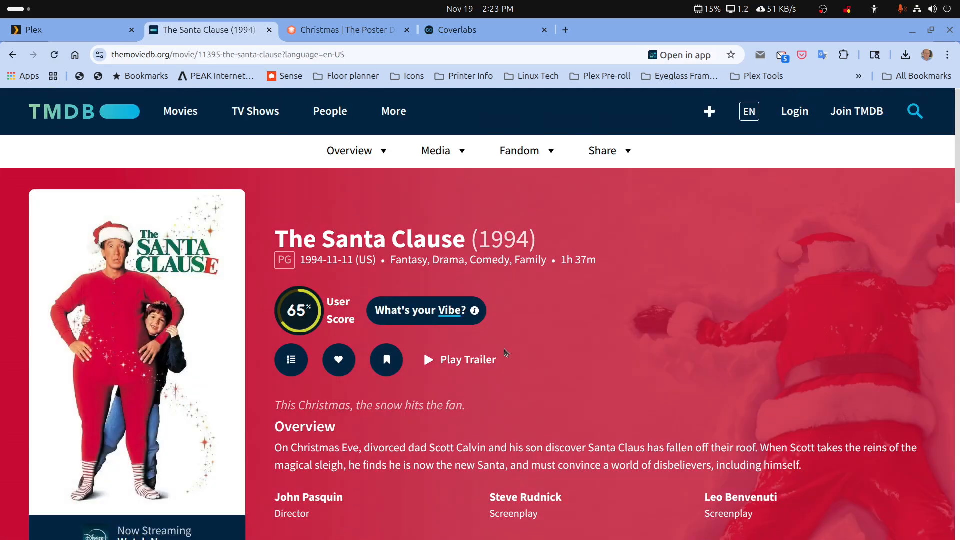
scroll(505, 353, "down", 20)
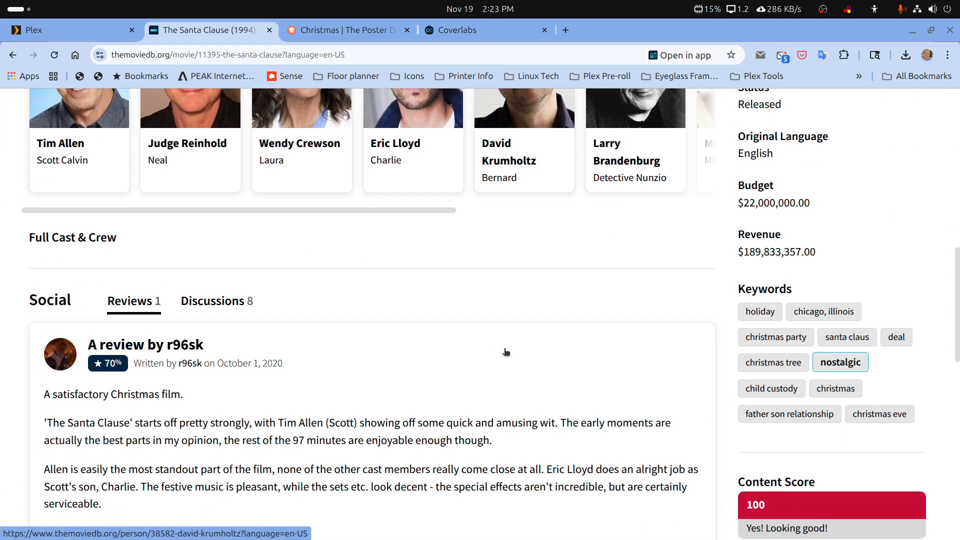
scroll(504, 353, "down", 5)
scroll(504, 350, "up", 20)
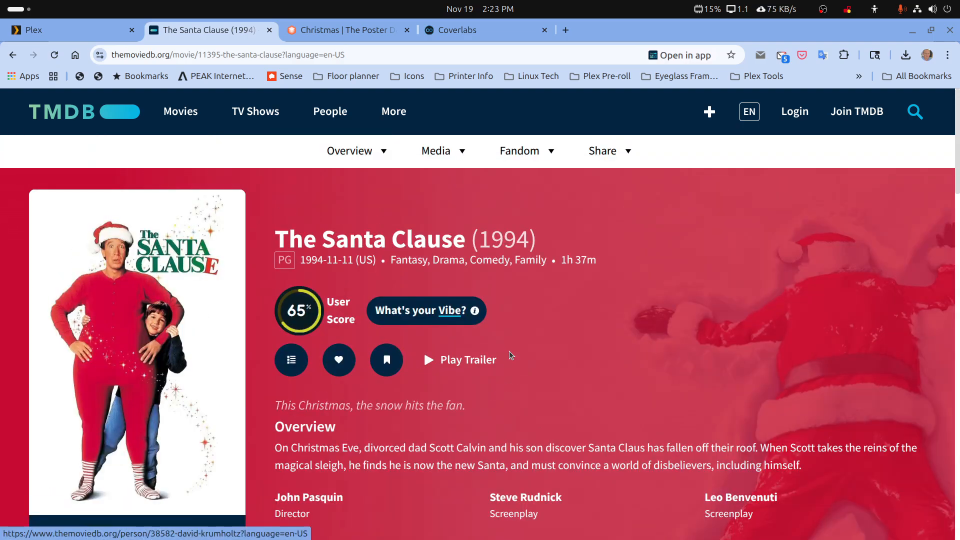
scroll(509, 351, "down", 12)
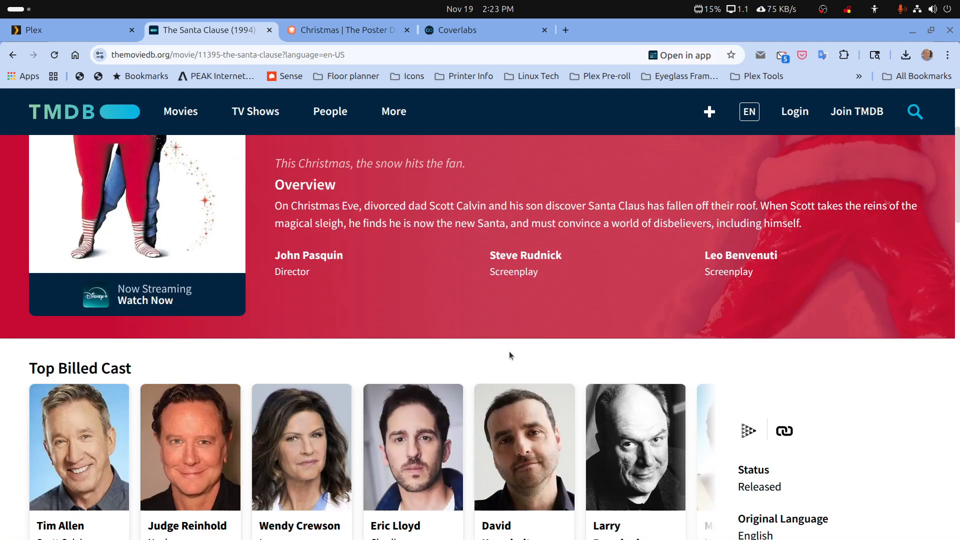
scroll(509, 351, "down", 8)
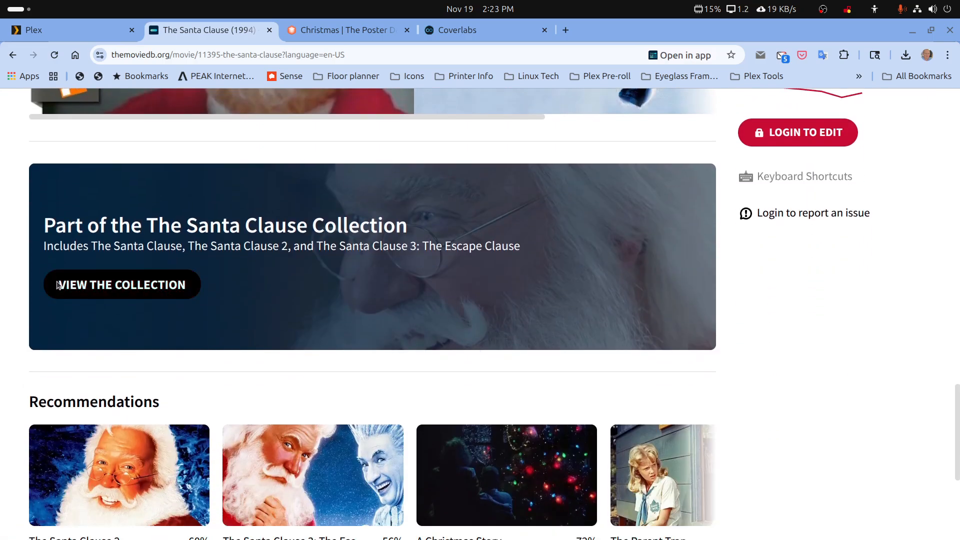
left_click(86, 286)
scroll(513, 330, "down", 15)
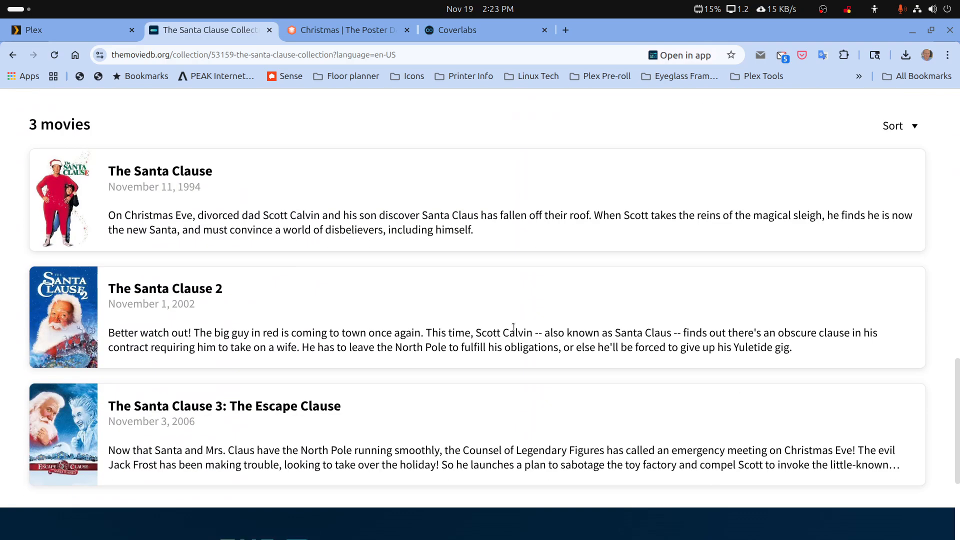
Step: Switch back to Plex and set the minimum automatic collection size of the Movies - Clone library to 2
left_click(79, 31)
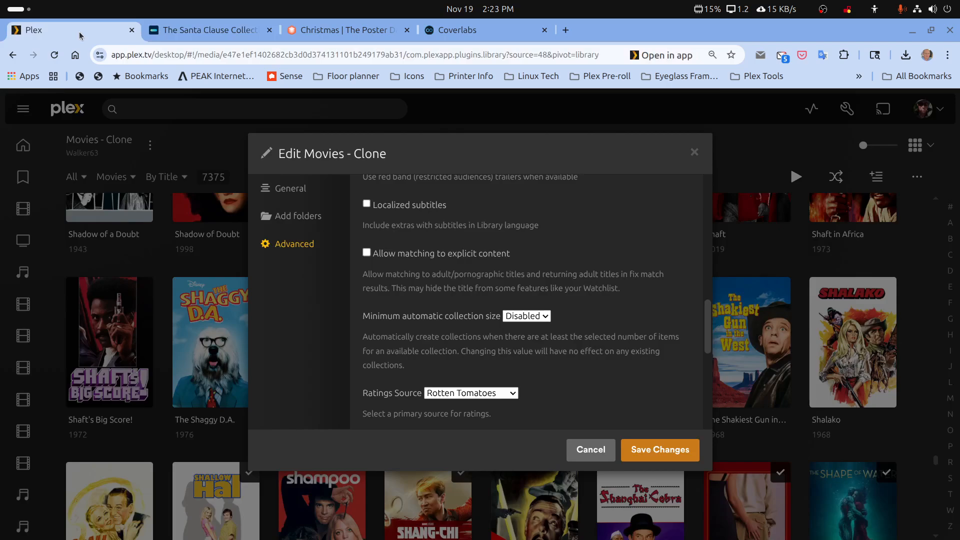
left_click(547, 316)
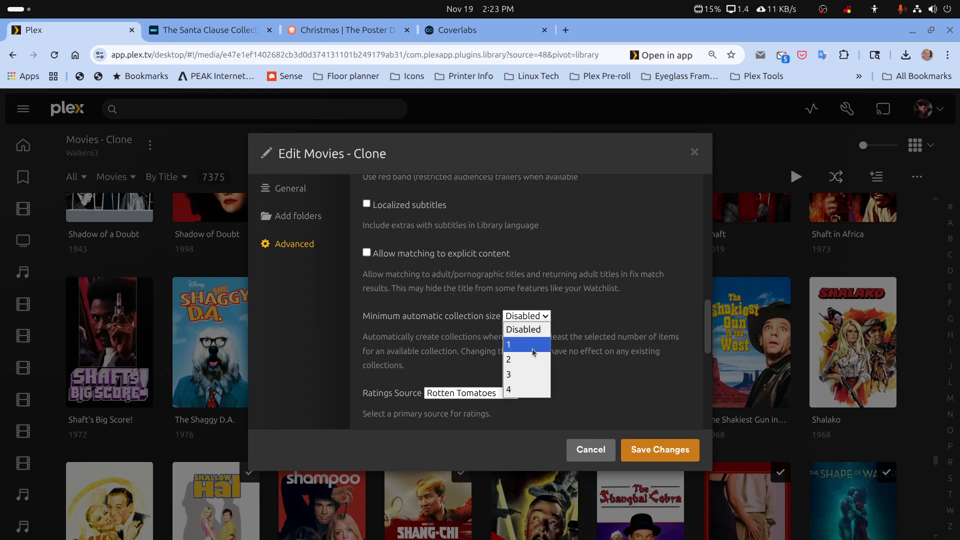
left_click(521, 362)
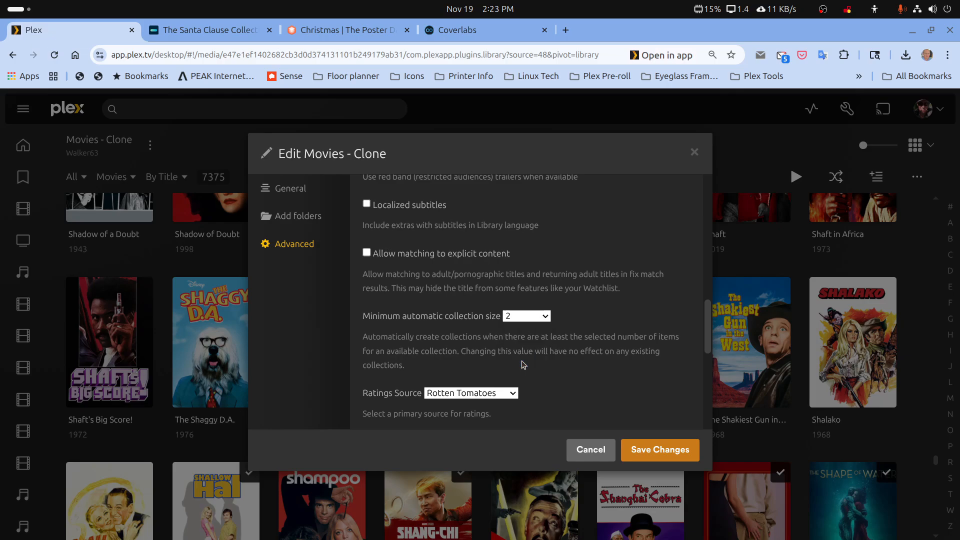
left_click(544, 316)
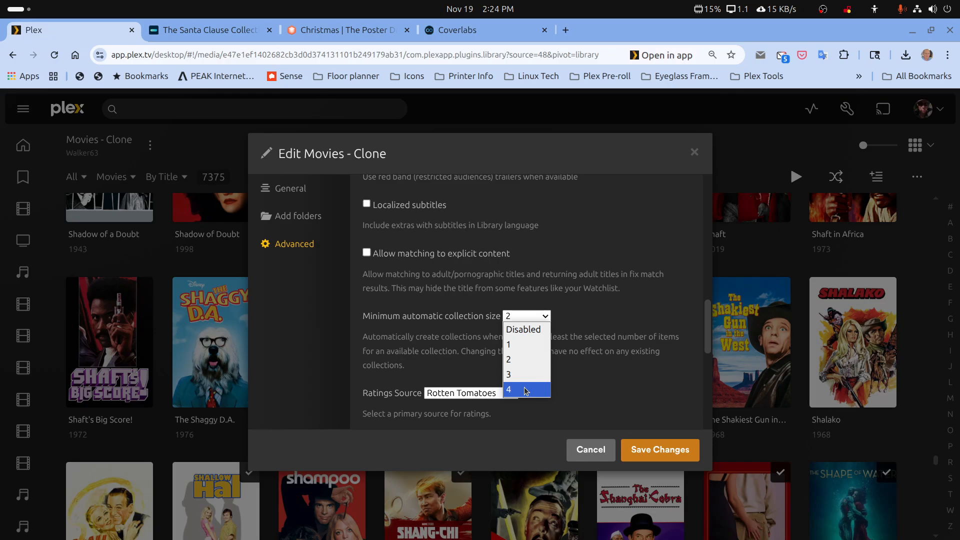
left_click(525, 361)
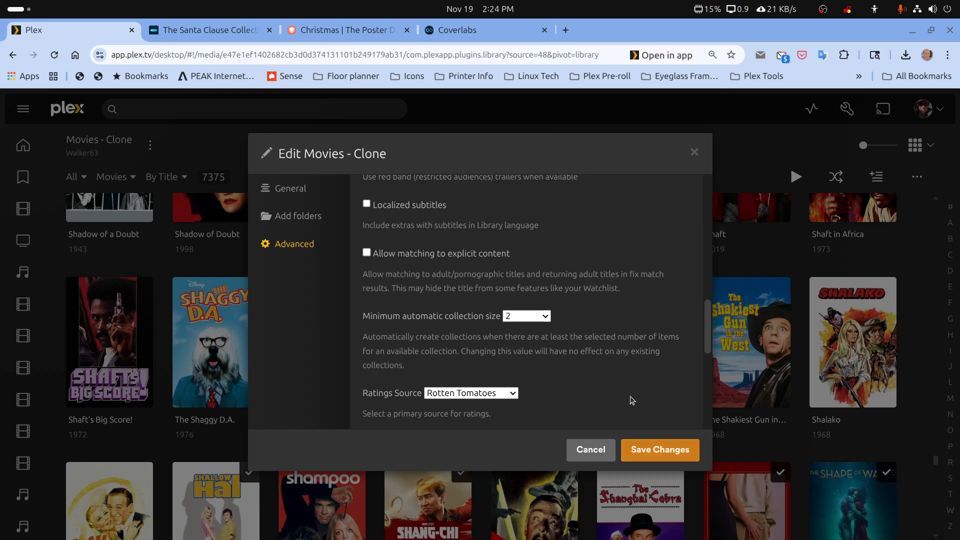
Step: Keep the library's Collections display option at "Show collections and their items" and save the library changes
scroll(630, 397, "down", 4)
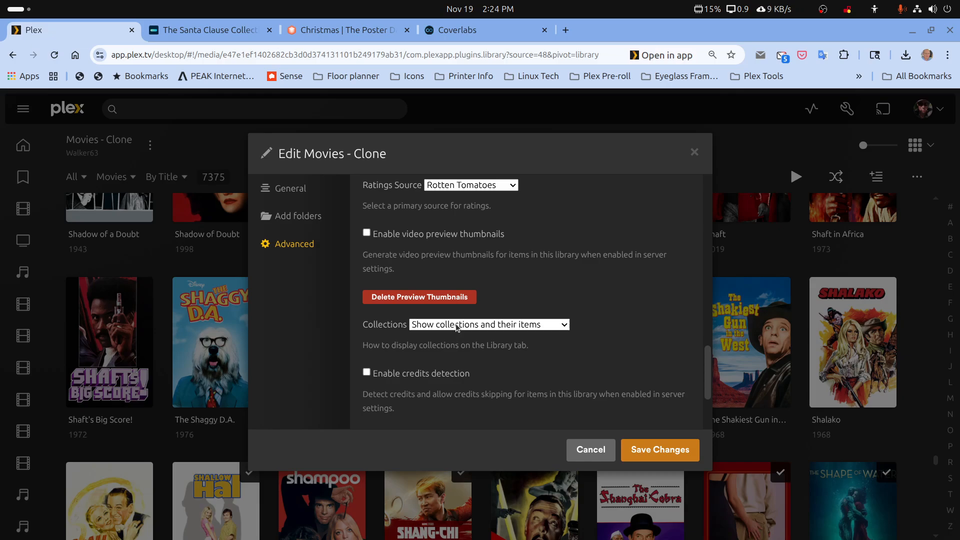
left_click(565, 325)
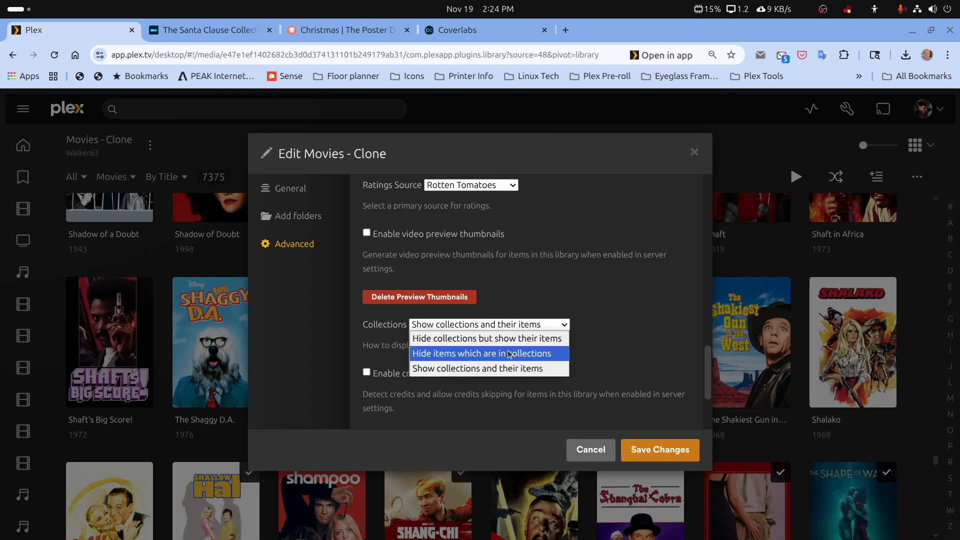
left_click(507, 368)
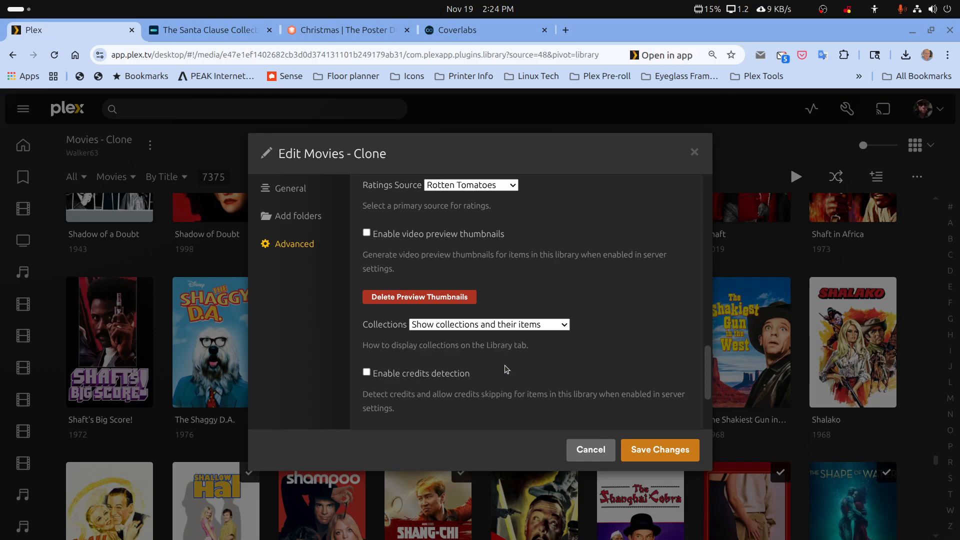
left_click(650, 449)
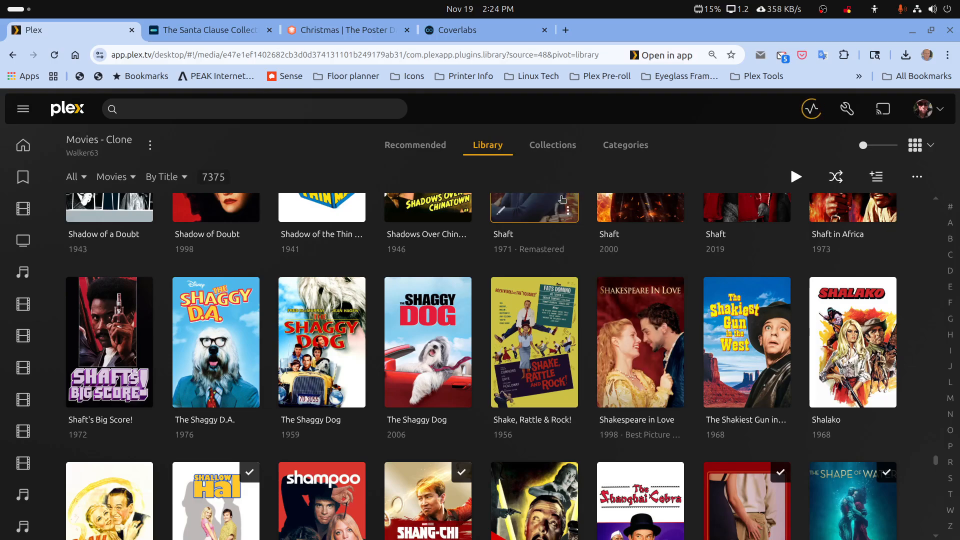
Step: Reload the Movies - Clone collections and refresh all metadata for the library
left_click(553, 149)
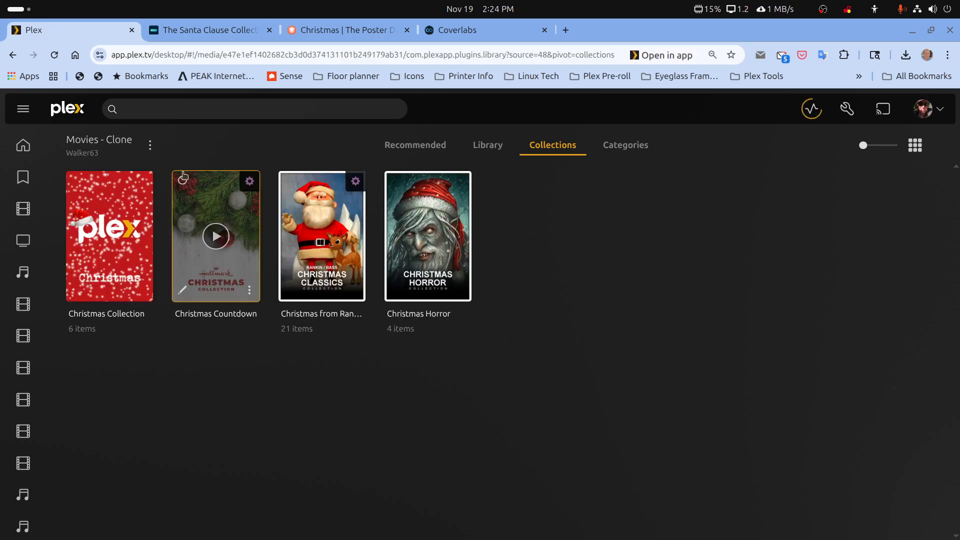
left_click(54, 55)
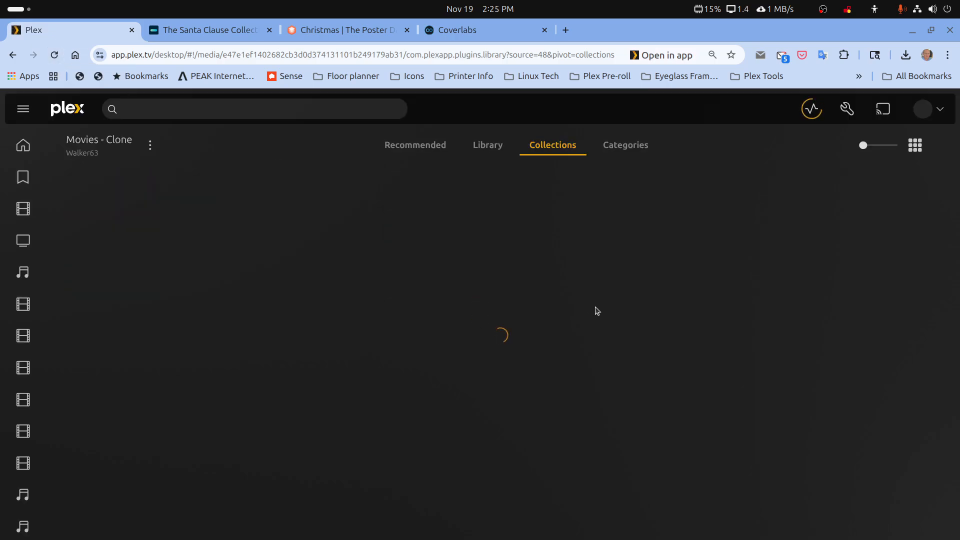
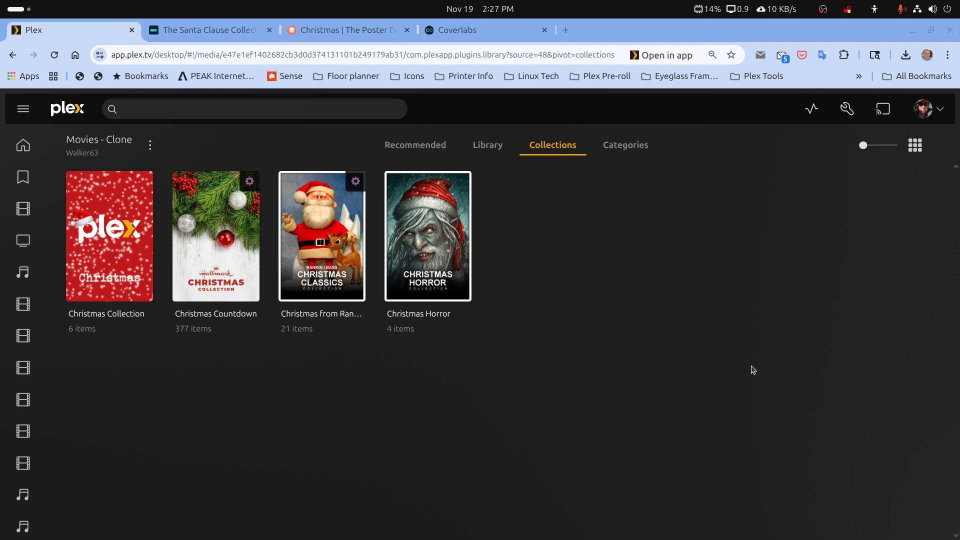
left_click(151, 146)
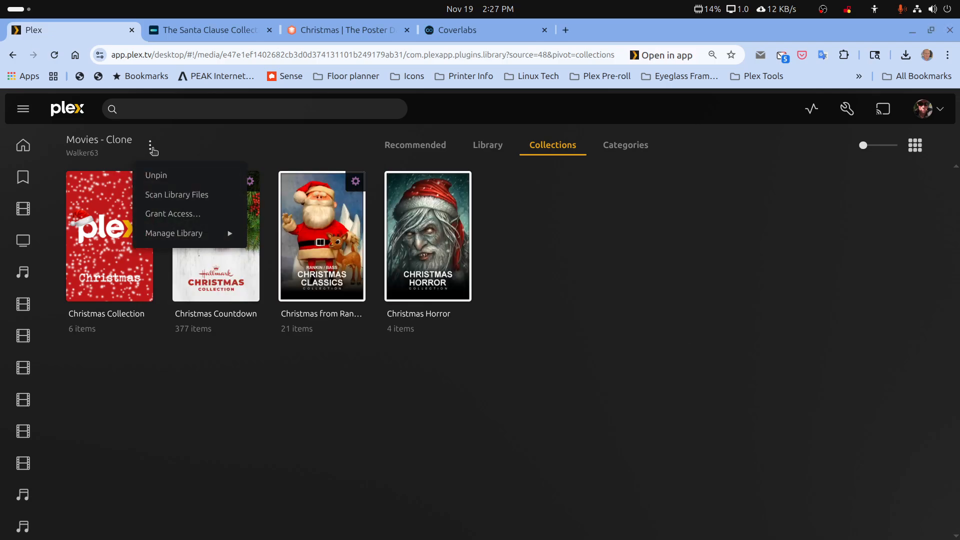
mouse_move(202, 234)
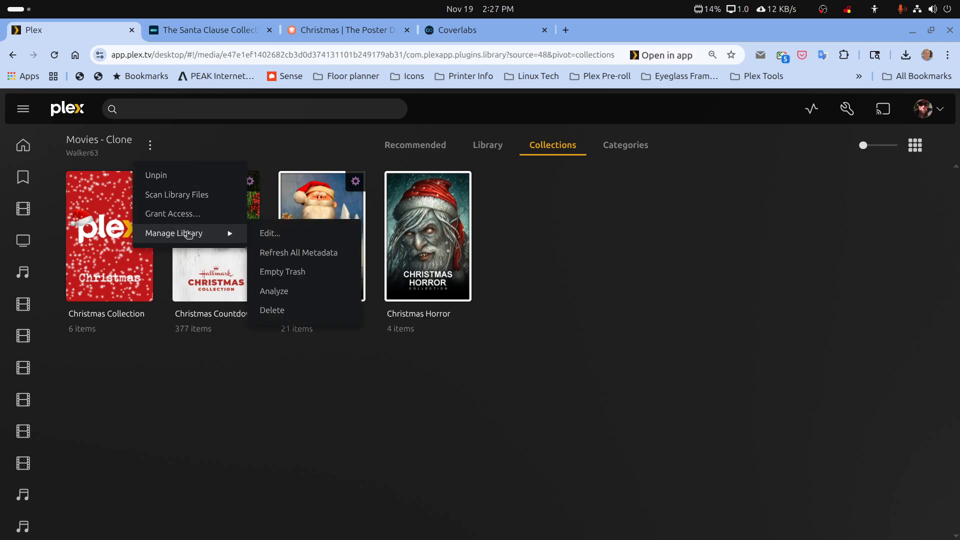
left_click(299, 253)
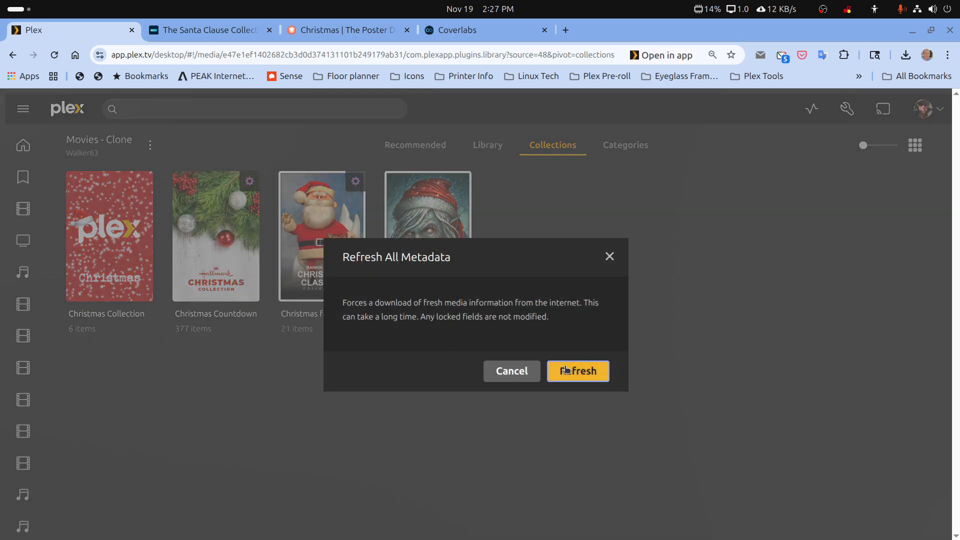
left_click(592, 372)
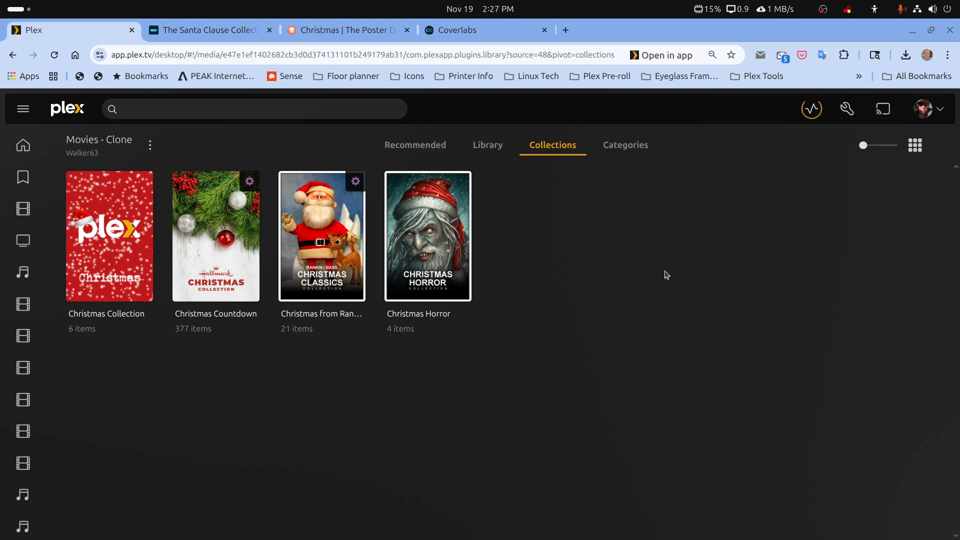
Step: Check the server activity list for the scan of the Movies - Clone library, then close it
left_click(810, 109)
scroll(763, 291, "down", 1)
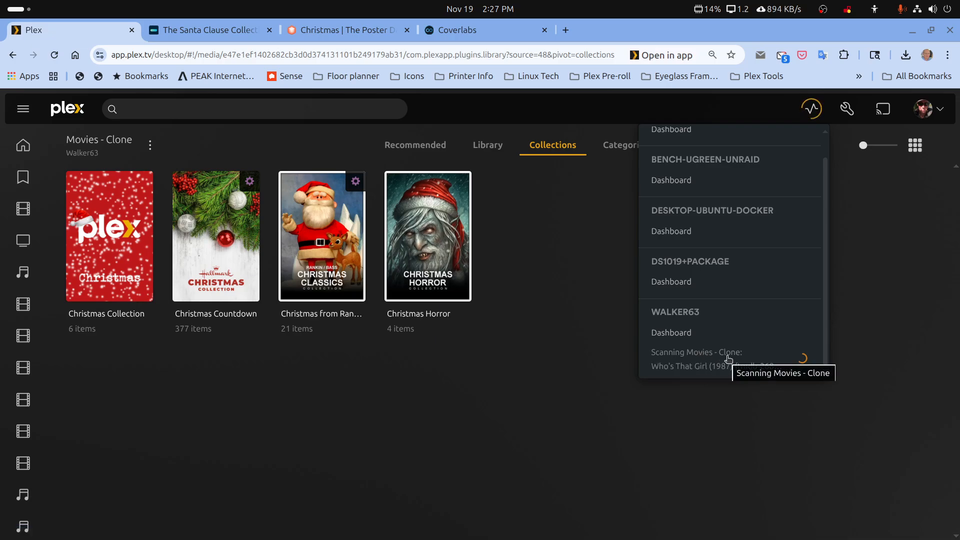
left_click(633, 318)
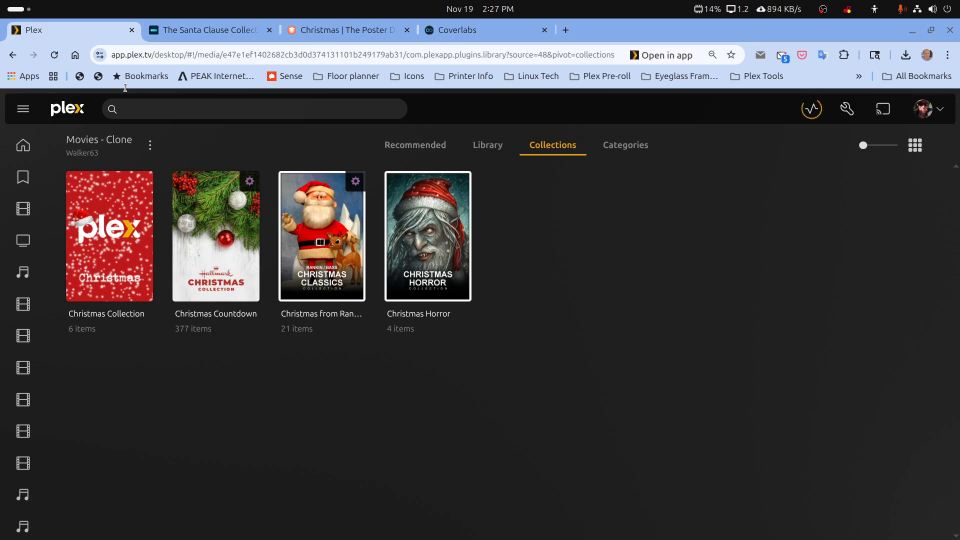
Step: Reload the page, go to the library's movie list, and return to the collections to check for new ones
left_click(55, 56)
left_click(54, 53)
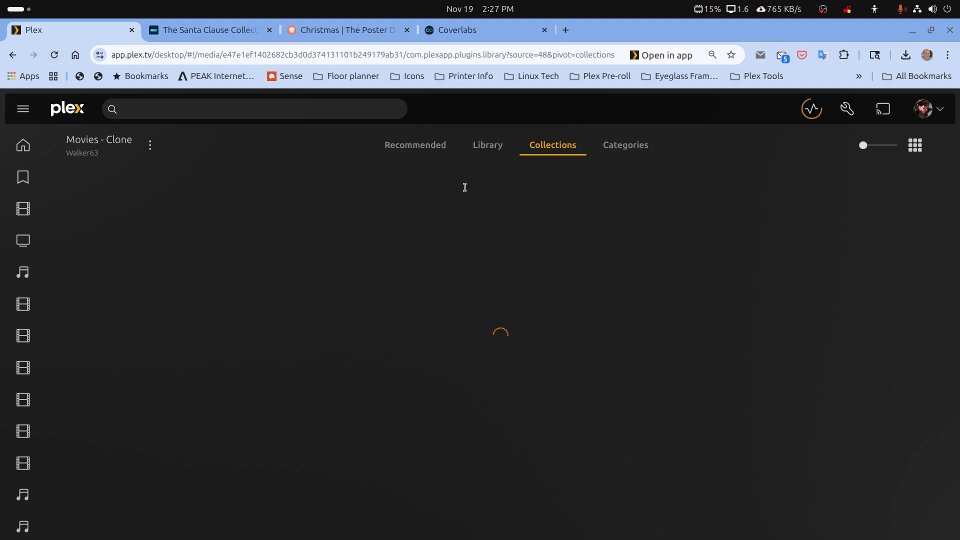
left_click(495, 149)
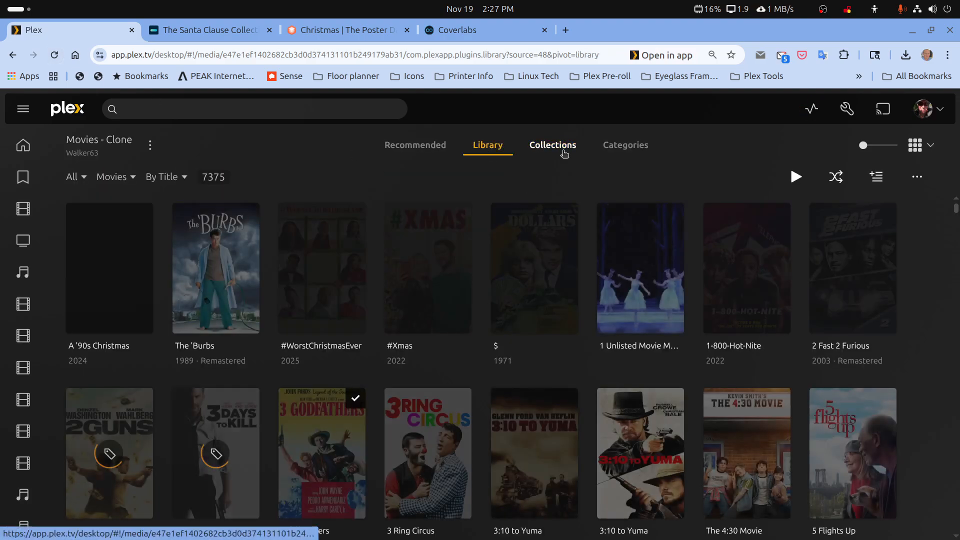
left_click(564, 150)
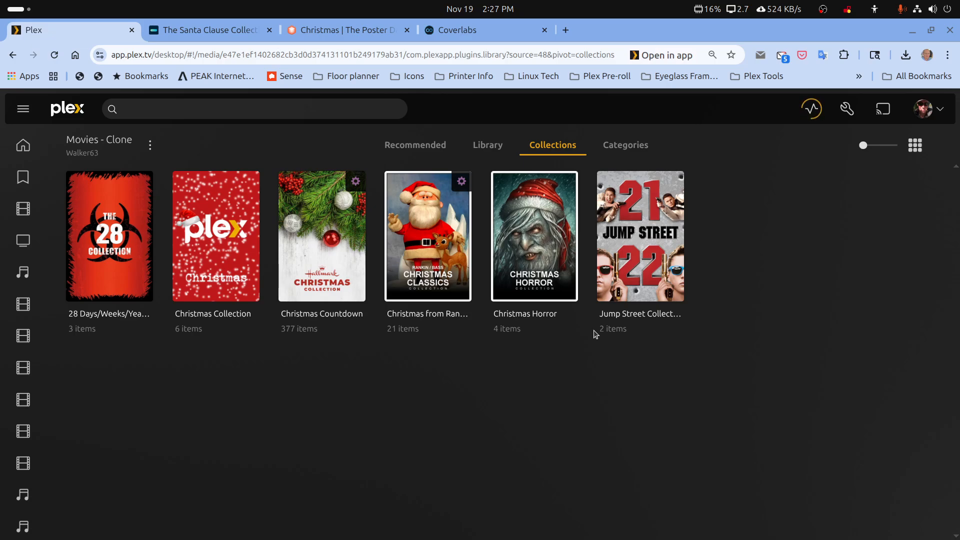
Step: Empty the trash of the Movies - Clone library
left_click(151, 147)
mouse_move(175, 233)
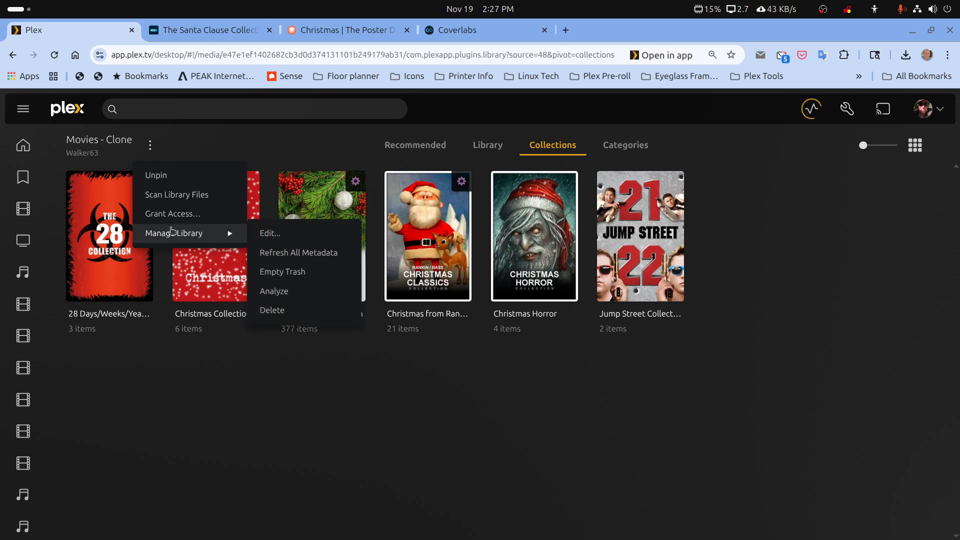
left_click(315, 272)
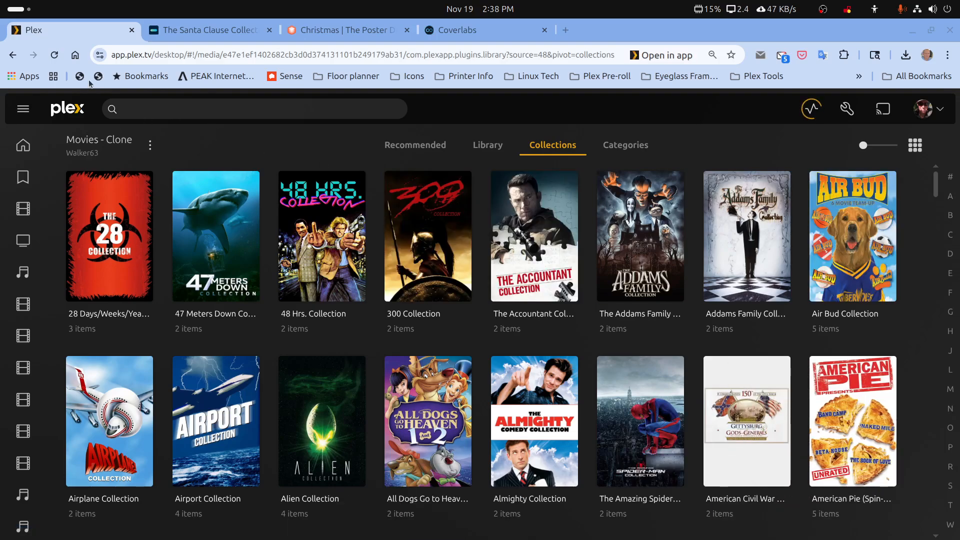
Step: Reload the collections, look through the automatically created ones, and go to the library's movie list
left_click(55, 56)
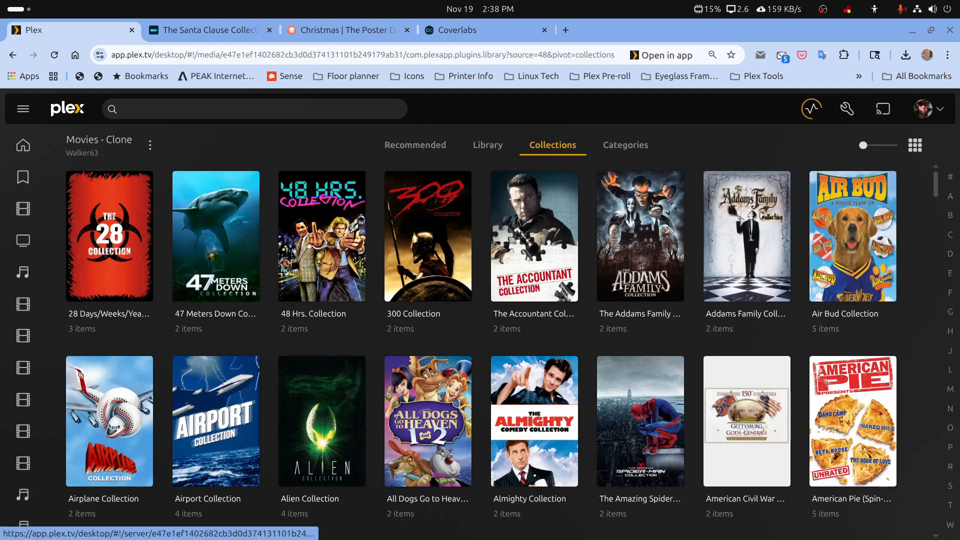
left_click_drag(939, 195, 932, 111)
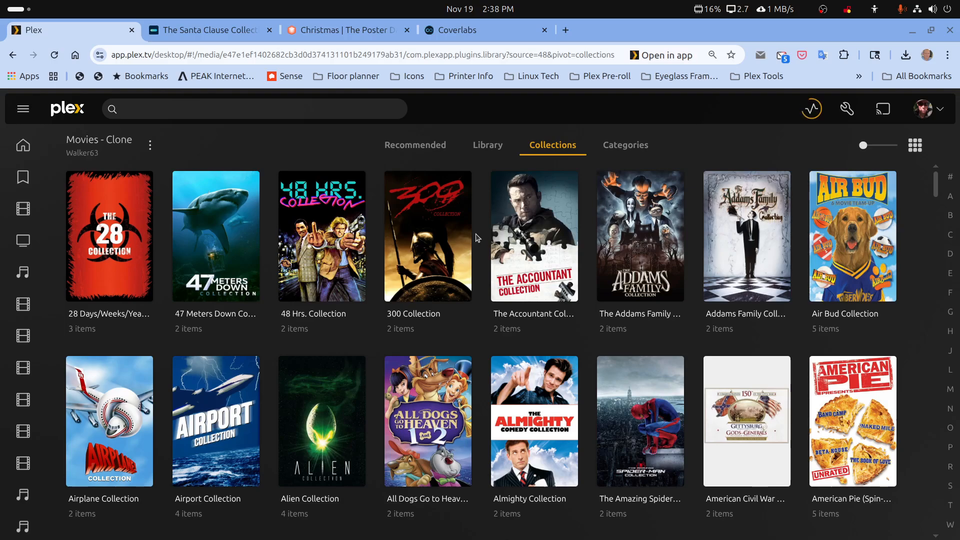
left_click(496, 147)
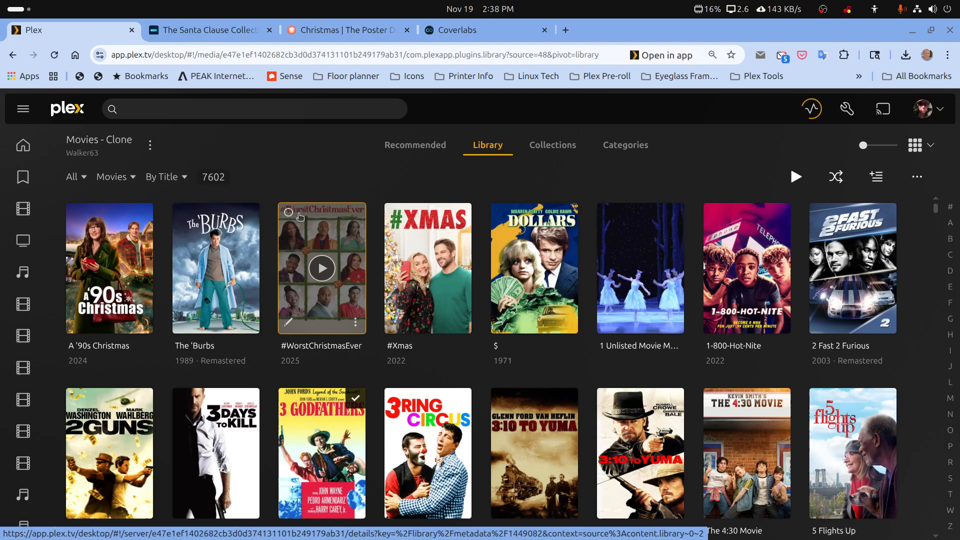
Step: Sort the Movies - Clone library by Year
left_click(174, 179)
left_click(174, 179)
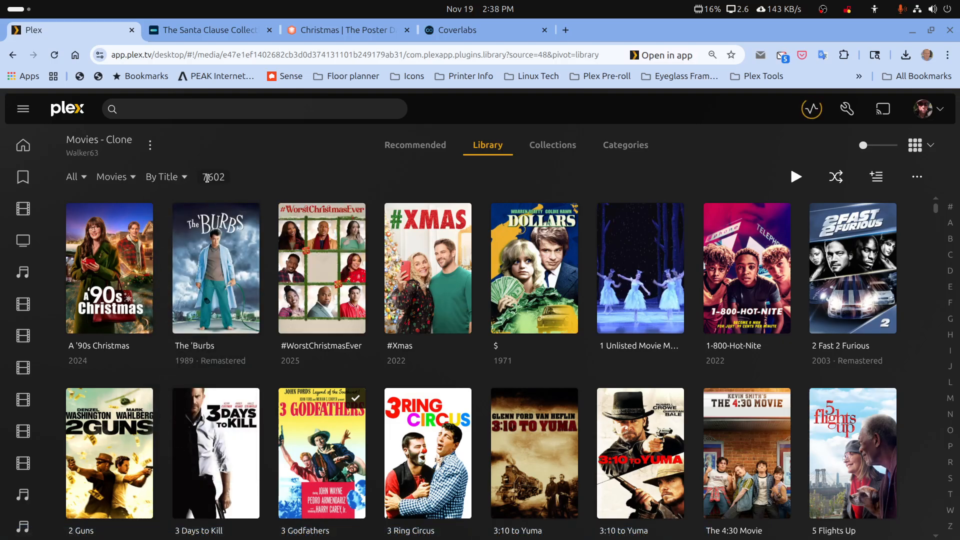
left_click(180, 178)
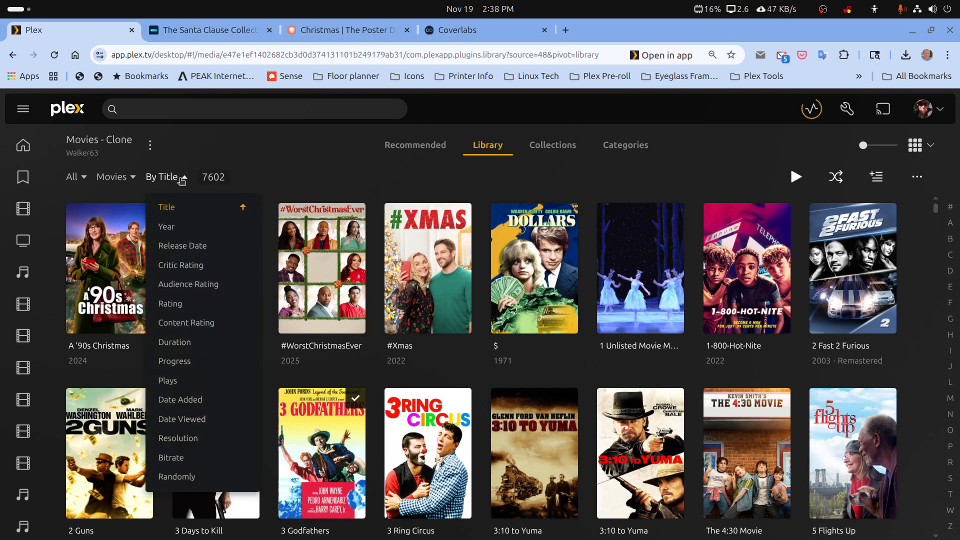
left_click(165, 229)
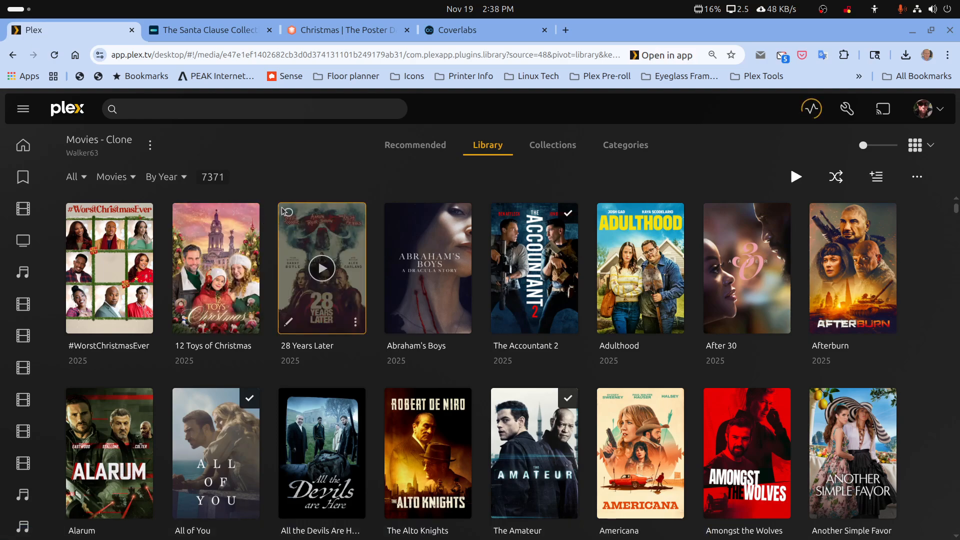
Step: Show the Movies - Clone collections, then switch to The Santa Clause Collection's TMDB page and view its overview
left_click(548, 149)
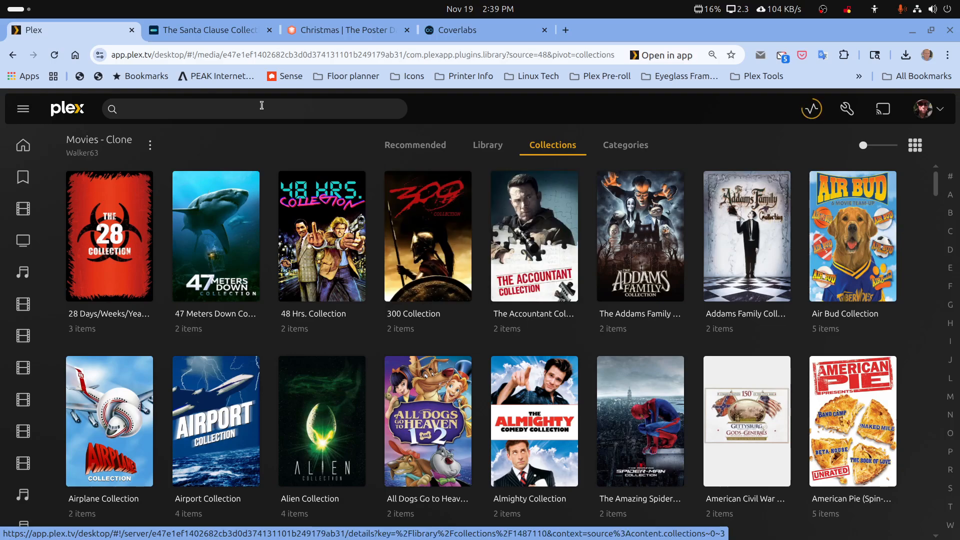
left_click(210, 30)
scroll(243, 184, "up", 1)
scroll(248, 197, "up", 5)
scroll(248, 197, "down", 5)
scroll(248, 197, "up", 10)
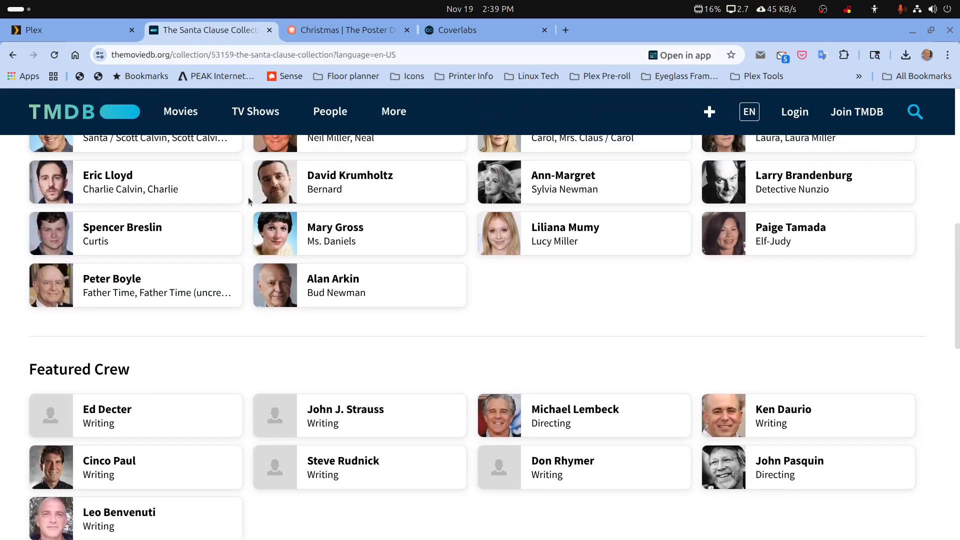
scroll(248, 197, "up", 10)
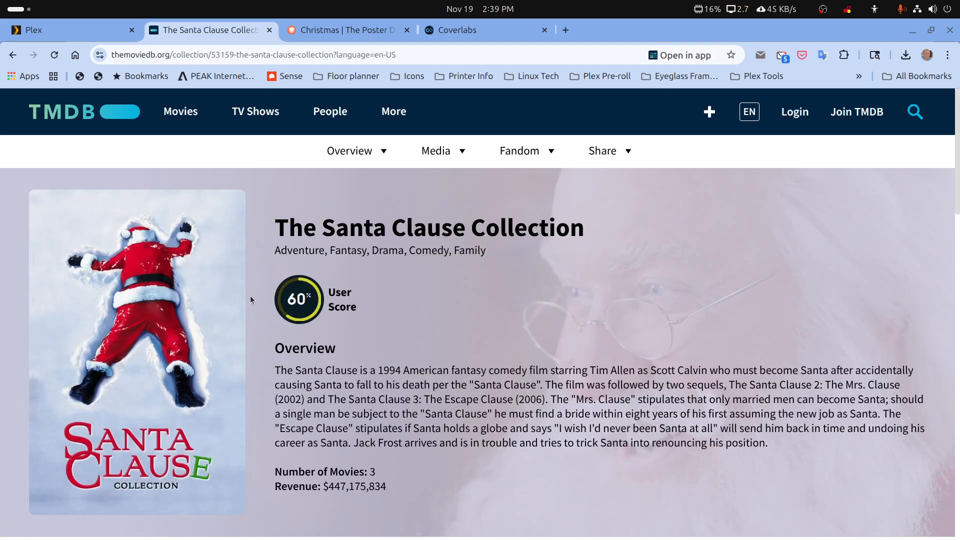
Step: Open the posters of The Santa Clause Collection on TMDB and look through the English ones
mouse_move(233, 301)
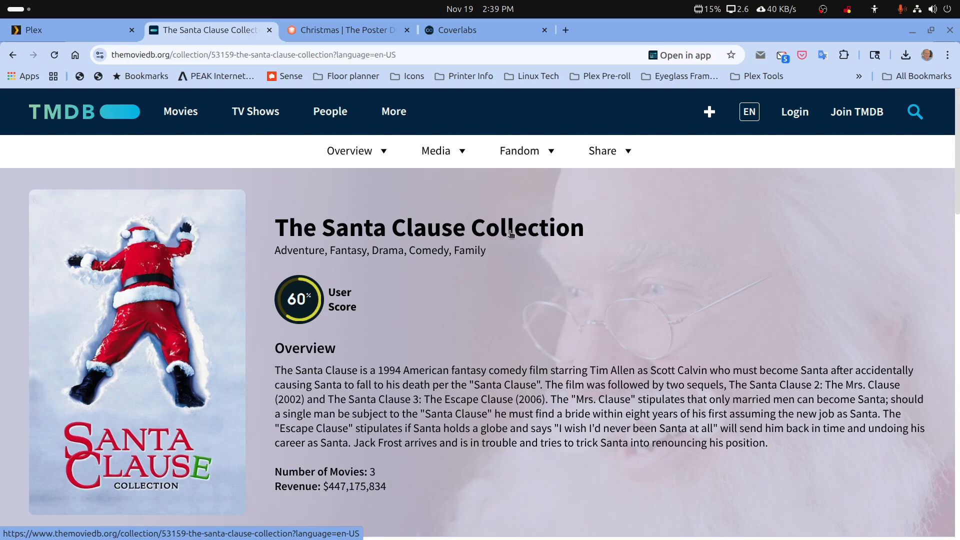
mouse_move(443, 156)
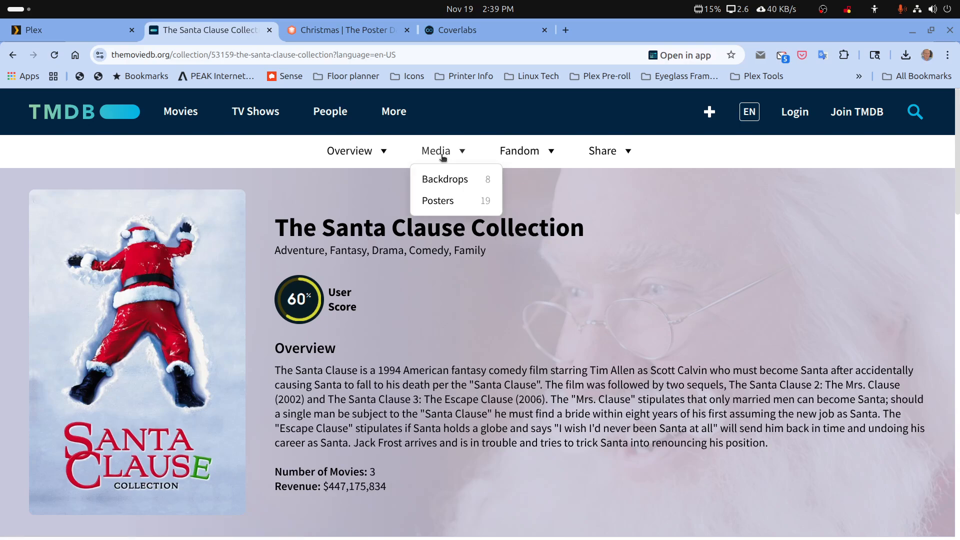
left_click(440, 199)
scroll(478, 303, "down", 3)
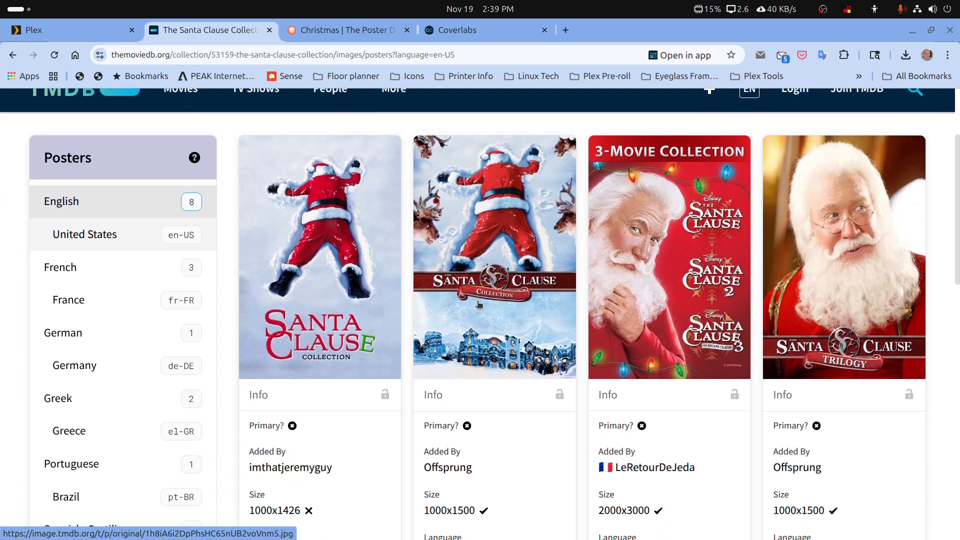
scroll(490, 304, "down", 3)
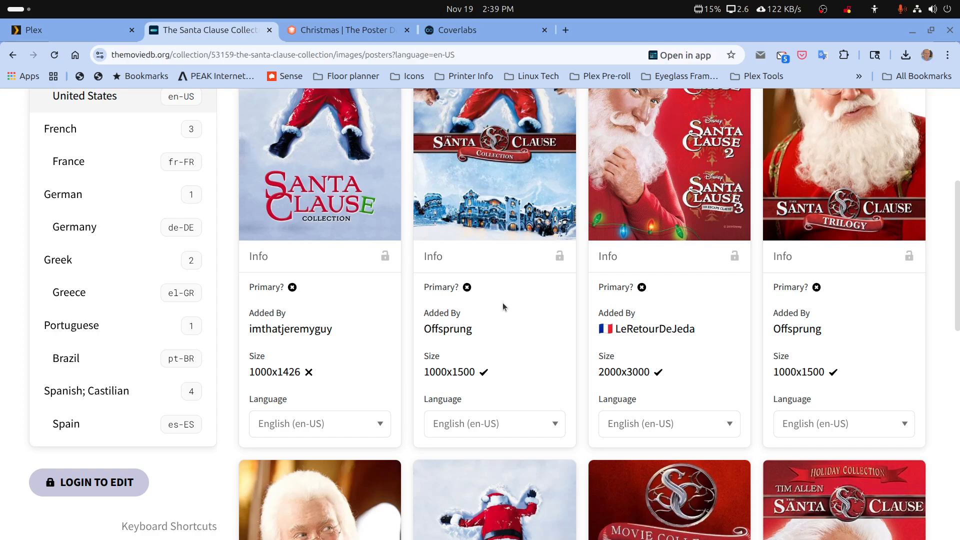
scroll(502, 306, "up", 6)
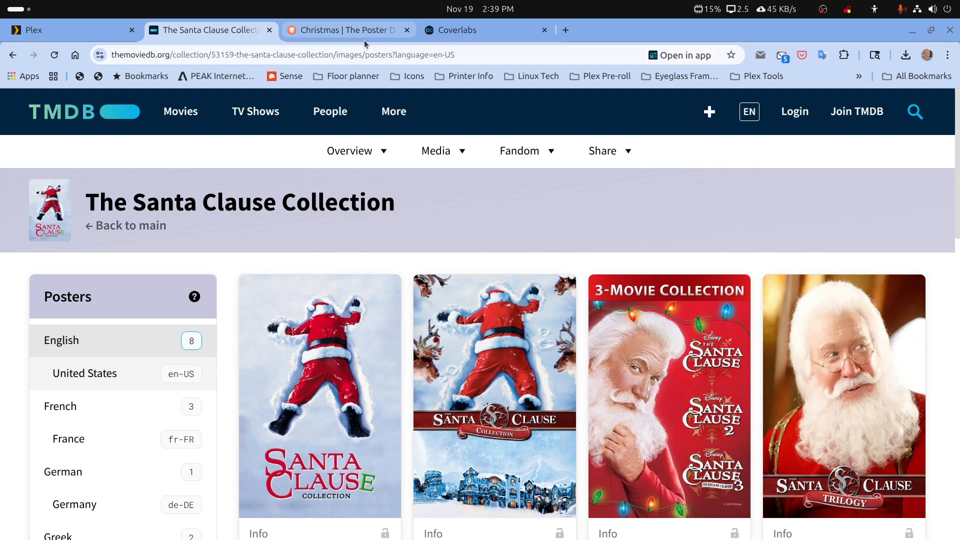
Step: Switch back to Plex and look through the Movies - Clone collections, including those around J and N, ending at the start of the list
left_click(78, 28)
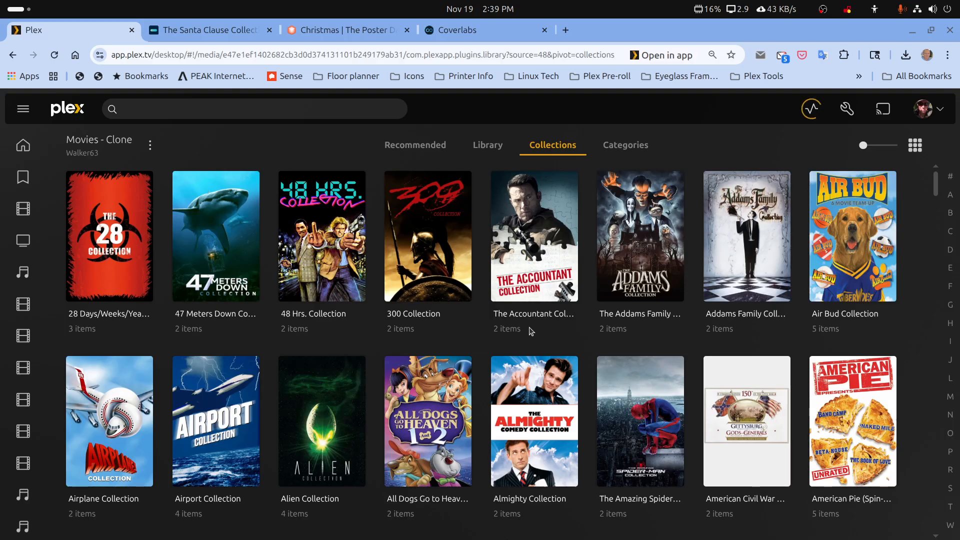
scroll(518, 334, "down", 15)
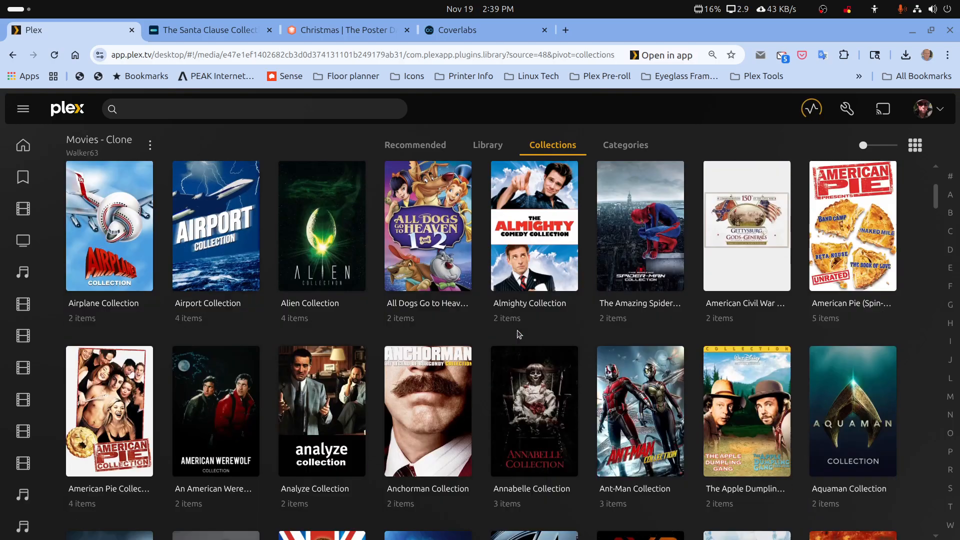
scroll(519, 334, "down", 10)
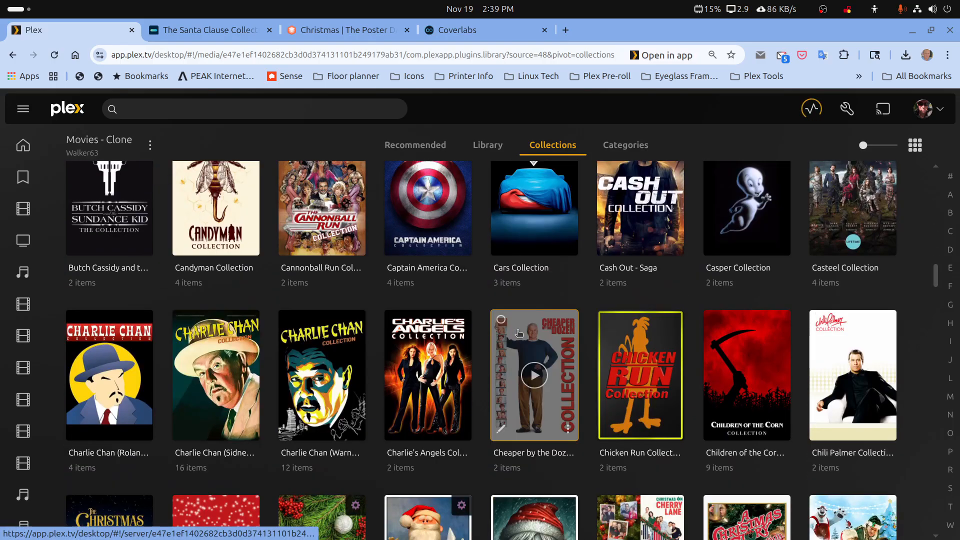
scroll(518, 333, "down", 13)
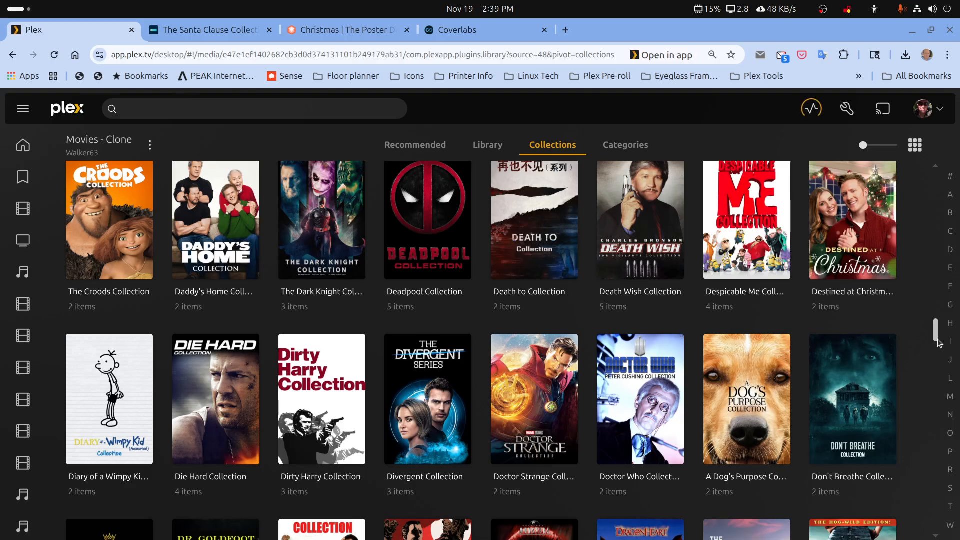
left_click_drag(938, 343, 939, 191)
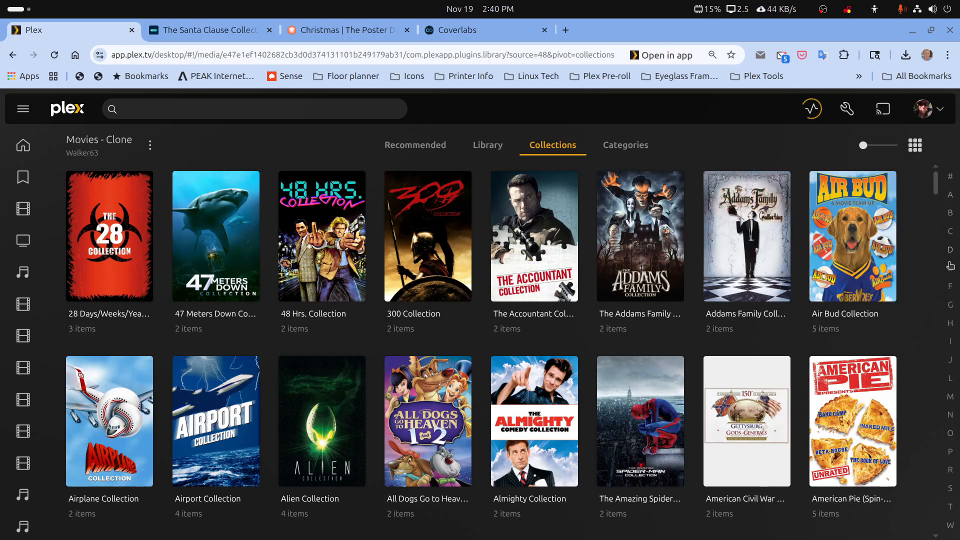
left_click(952, 363)
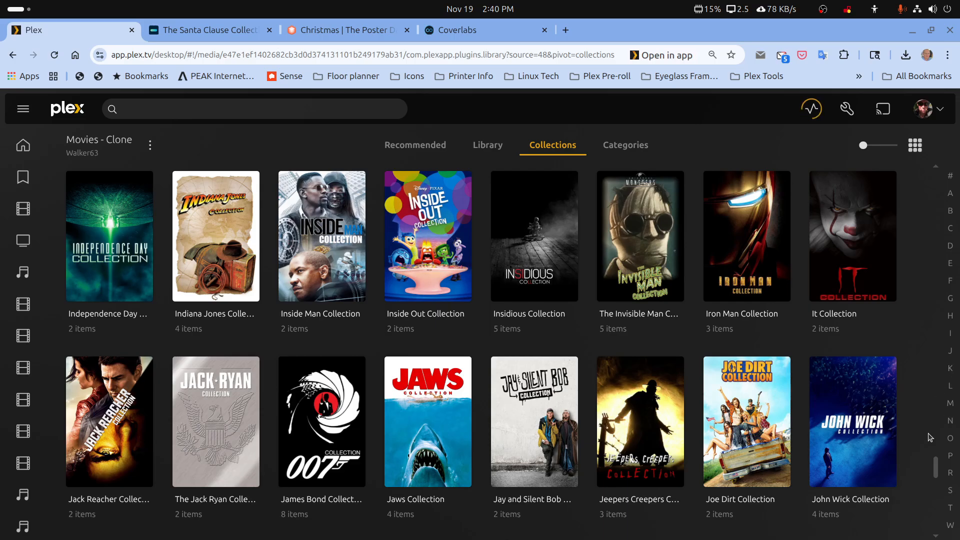
left_click_drag(933, 464, 937, 445)
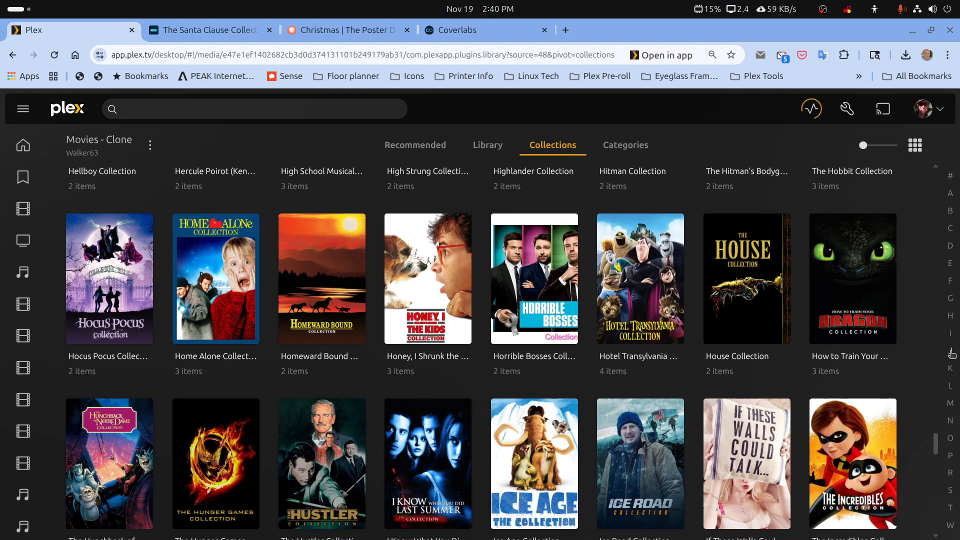
left_click(950, 421)
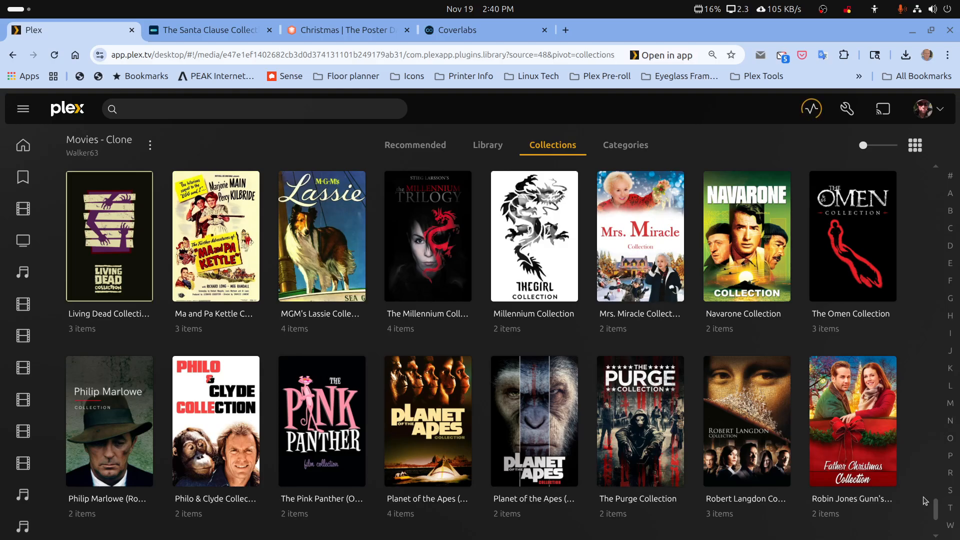
left_click_drag(937, 520, 933, 153)
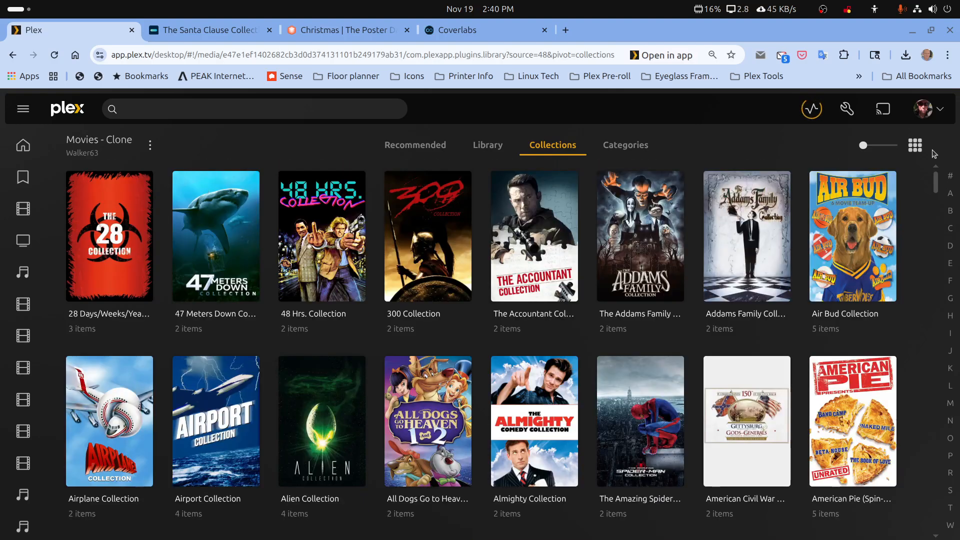